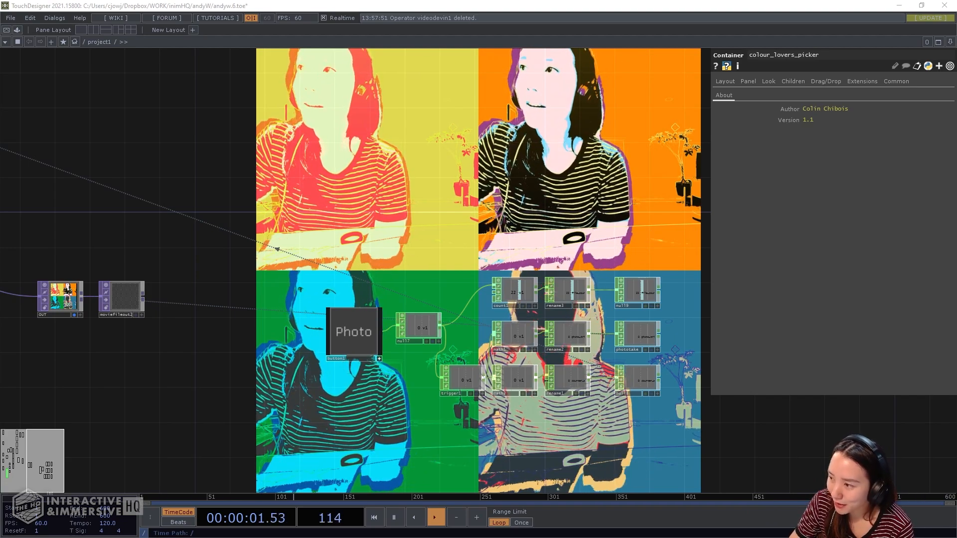
Step: Capture a photo of the four-panel pop-art output and view the saved AndyW_23.png from the andyW folder
{"action": "left_click_drag", "start_coordinate": [956, 102], "coordinate": [366, 2]}
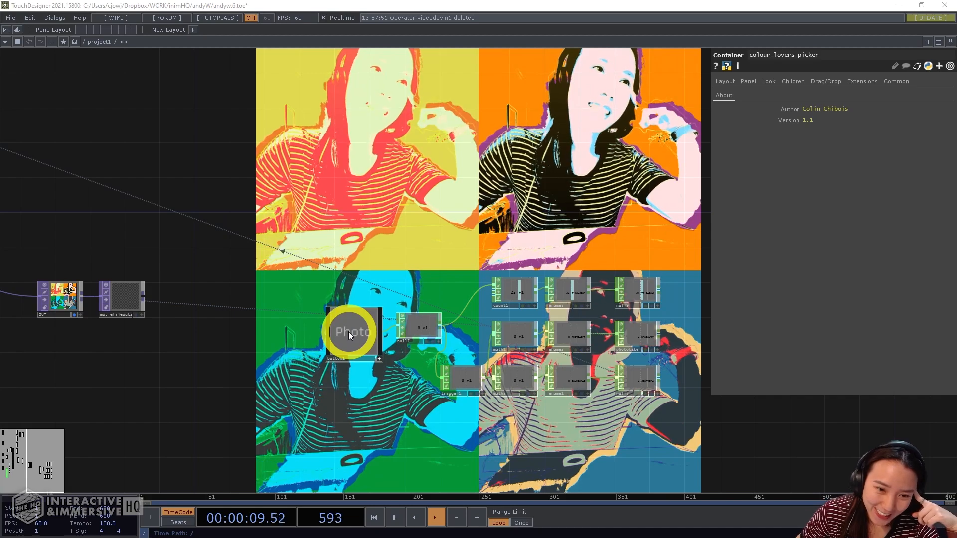
{"action": "left_click", "coordinate": [348, 331]}
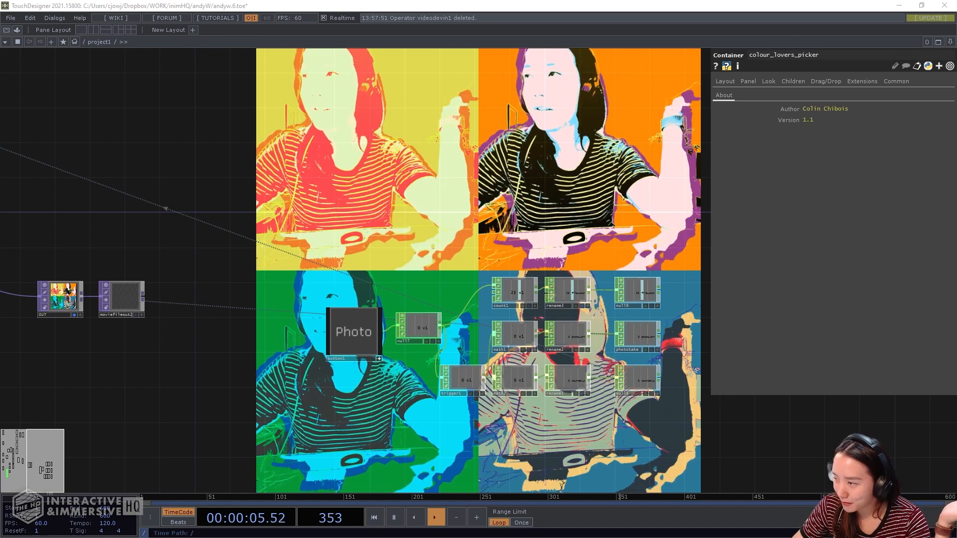
{"action": "left_click_drag", "start_coordinate": [956, 164], "coordinate": [327, 48]}
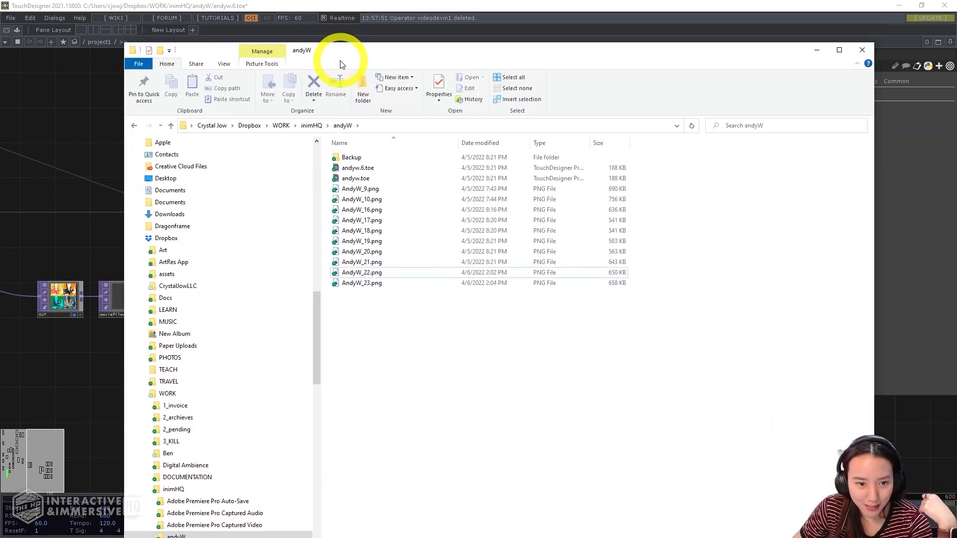
{"action": "left_click", "coordinate": [358, 284]}
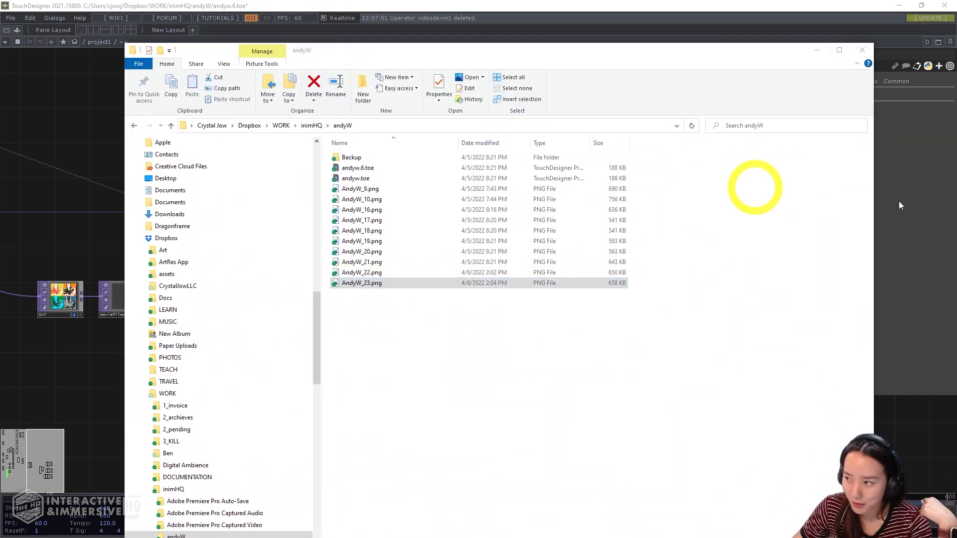
{"action": "left_click_drag", "start_coordinate": [956, 189], "coordinate": [485, 124]}
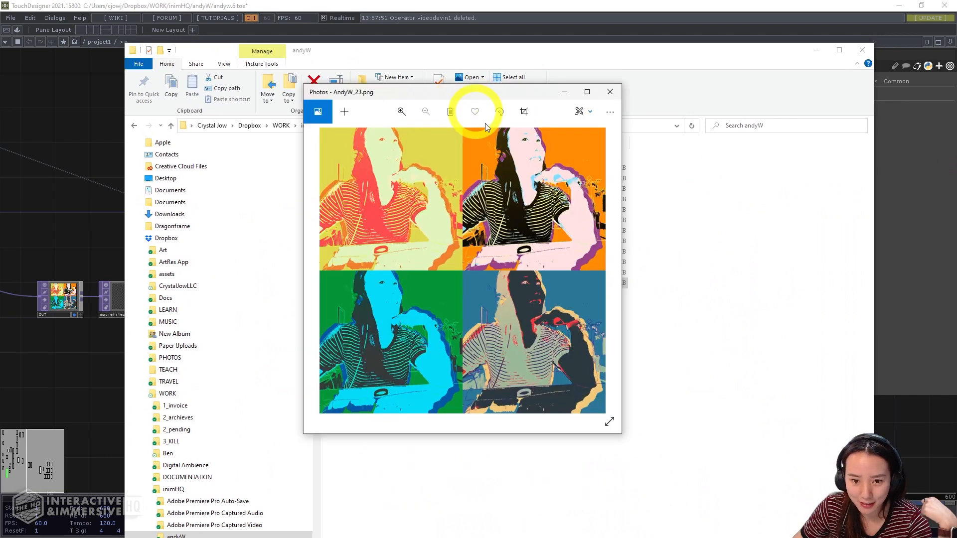
Step: View AndyW_22.png from the same folder, dismiss the image, and return to the TouchDesigner network
{"action": "left_click", "coordinate": [729, 327]}
{"action": "left_click", "coordinate": [369, 272]}
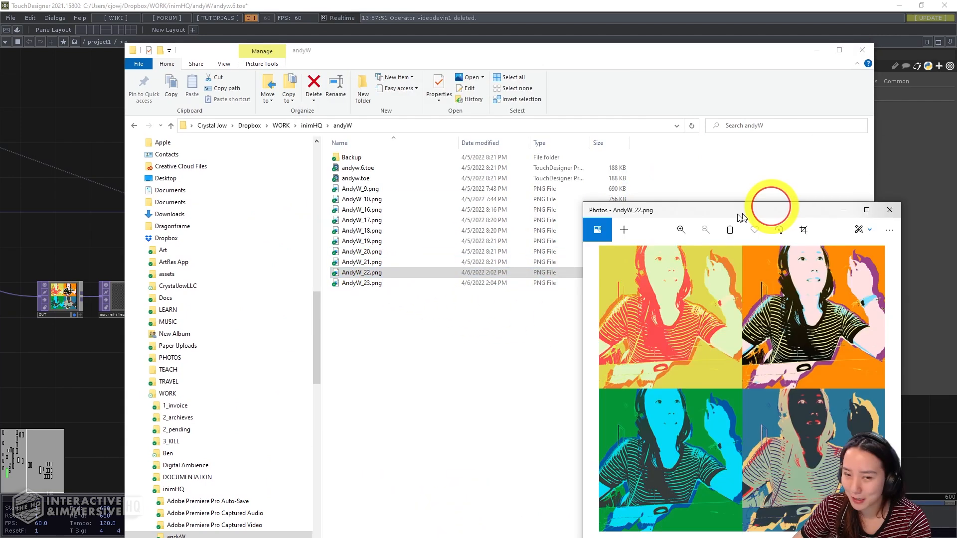
{"action": "left_click_drag", "start_coordinate": [763, 214], "coordinate": [376, 90]}
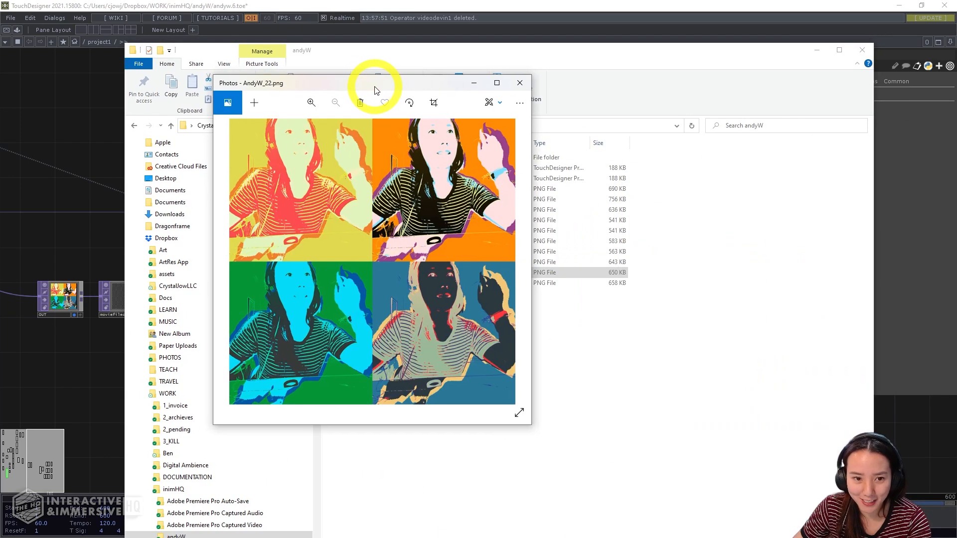
{"action": "left_click", "coordinate": [477, 88]}
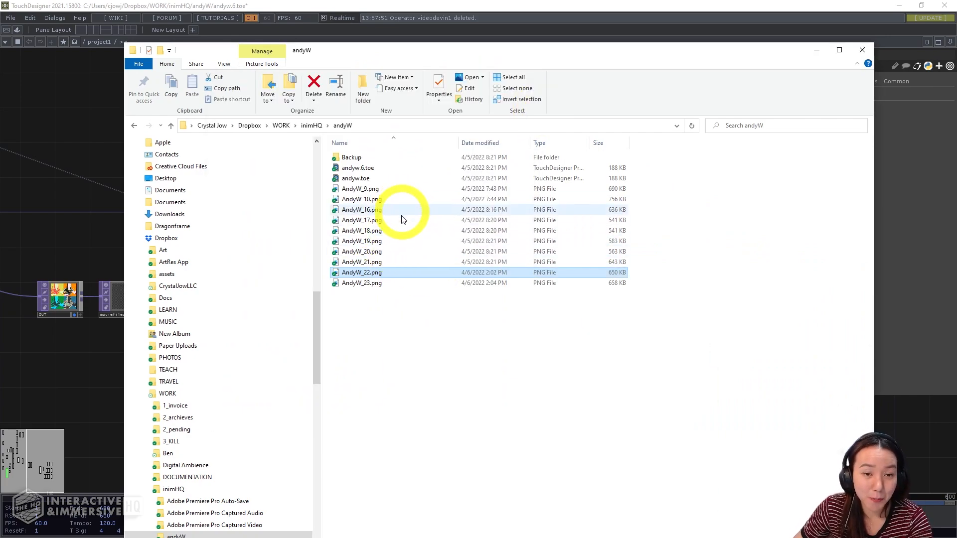
{"action": "left_click", "coordinate": [88, 214]}
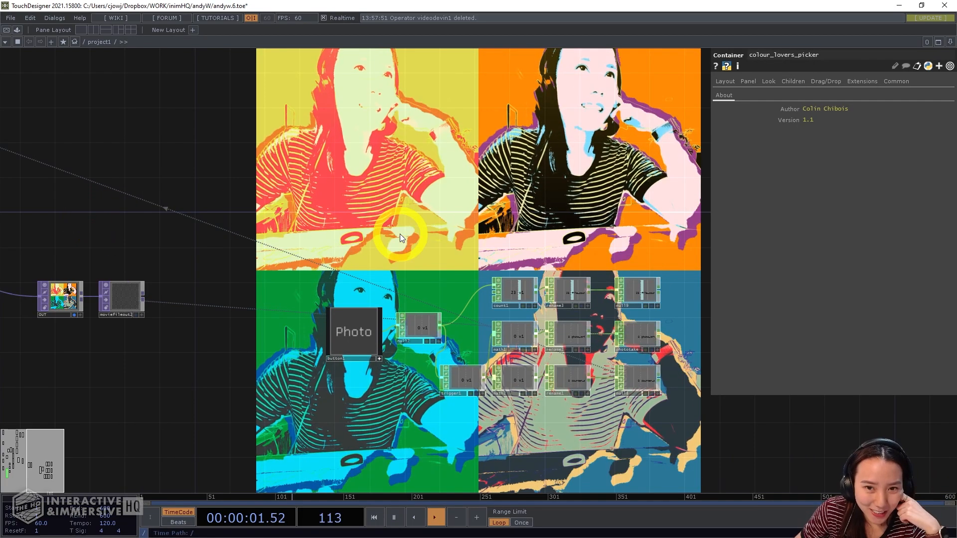
Step: Examine the whole pop-art network, from the camera input operators through to the photo-capture section
{"action": "scroll", "coordinate": [400, 234], "scroll_direction": "down", "scroll_amount": 3}
{"action": "left_click_drag", "start_coordinate": [405, 197], "coordinate": [542, 216]}
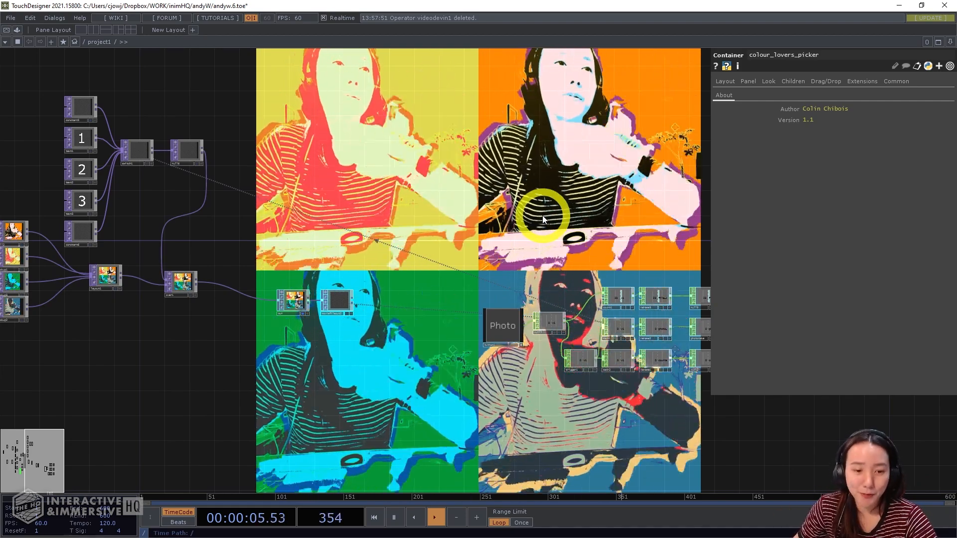
{"action": "scroll", "coordinate": [425, 168], "scroll_direction": "down", "scroll_amount": 5}
{"action": "left_click_drag", "start_coordinate": [450, 179], "coordinate": [530, 219]}
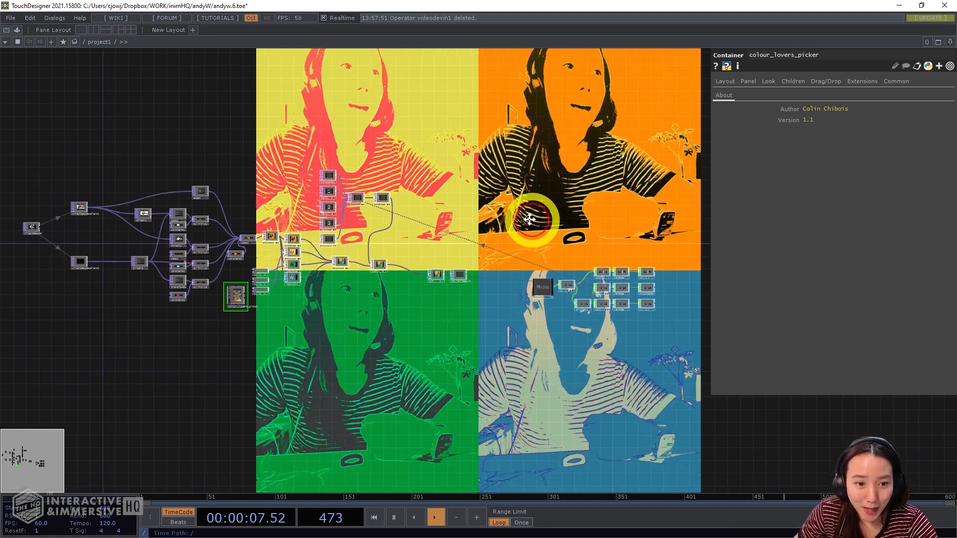
{"action": "scroll", "coordinate": [530, 219], "scroll_direction": "down", "scroll_amount": 5}
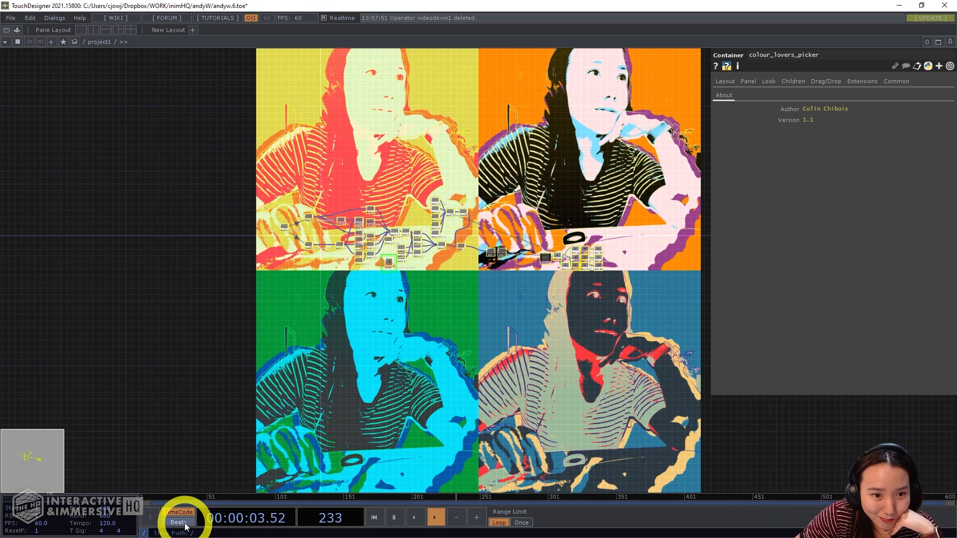
{"action": "right_click_drag", "start_coordinate": [216, 171], "coordinate": [627, 380]}
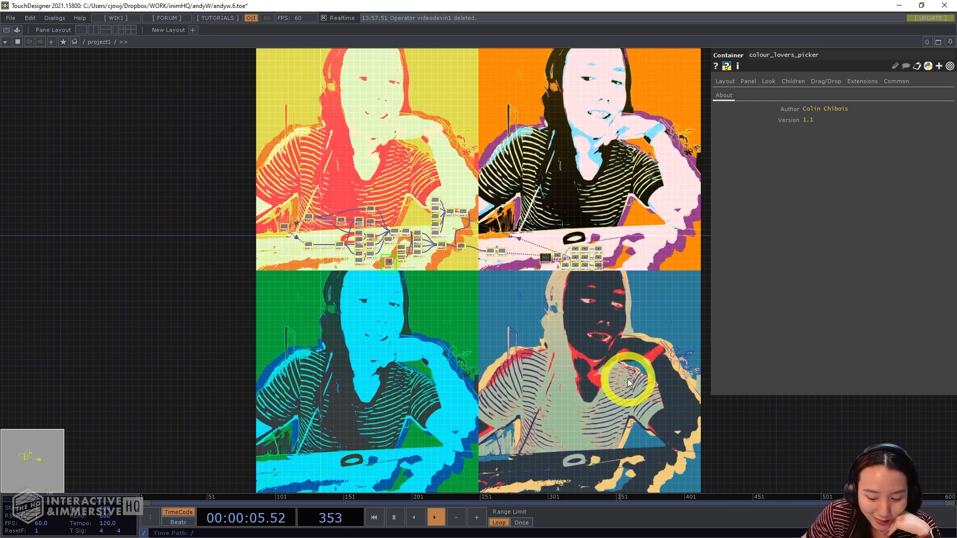
Step: Delete the existing operators from the new project and place a Kinect Azure TOP in the empty network
{"action": "key", "text": "Delete"}
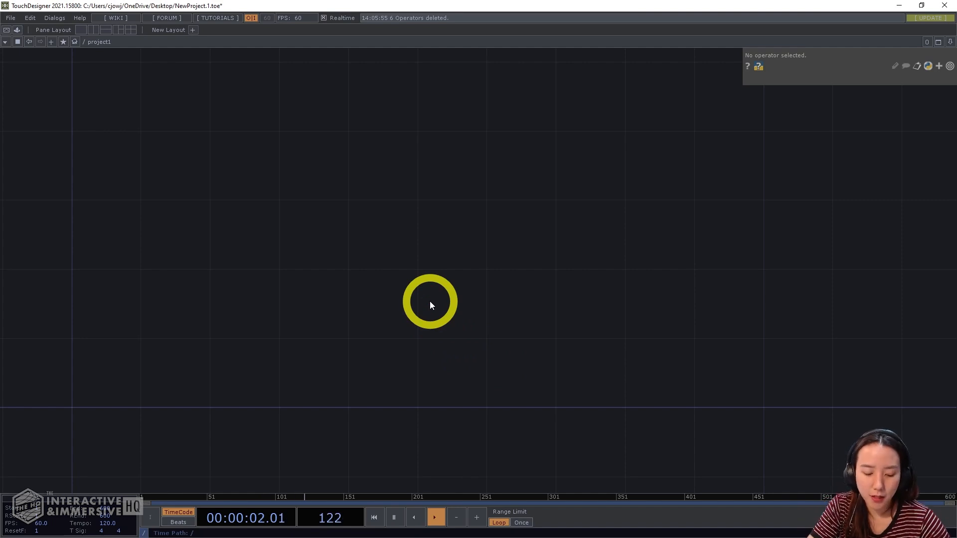
{"action": "key", "text": "Tab"}
{"action": "type", "text": "ki"}
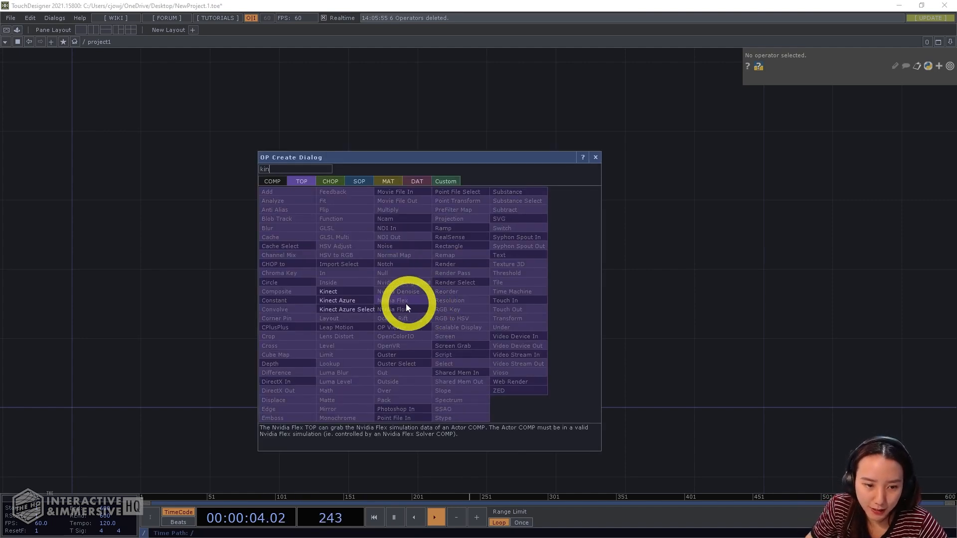
{"action": "left_click", "coordinate": [364, 300]}
{"action": "left_click", "coordinate": [454, 236]}
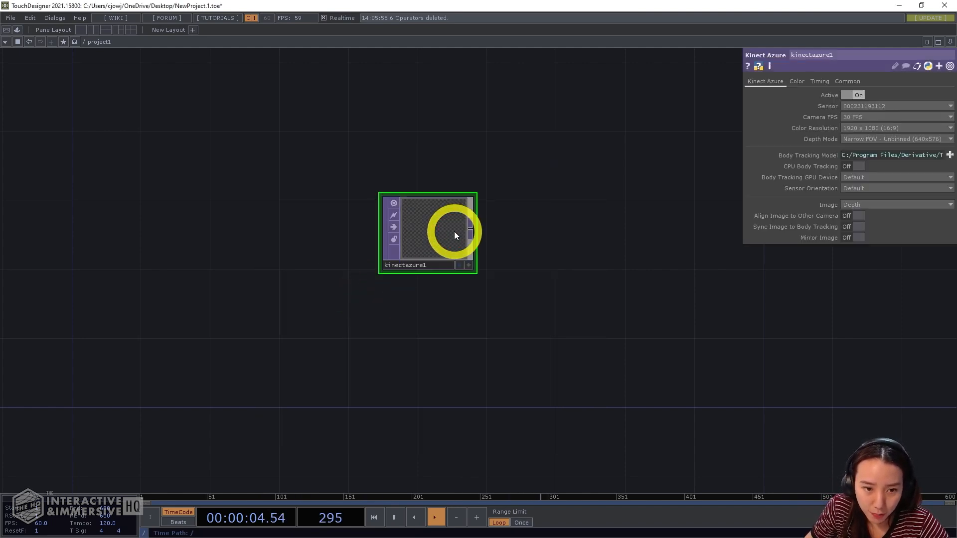
{"action": "scroll", "coordinate": [453, 231], "scroll_direction": "up", "scroll_amount": 2}
{"action": "left_click_drag", "start_coordinate": [436, 320], "coordinate": [437, 232]}
{"action": "double_click", "coordinate": [443, 306]}
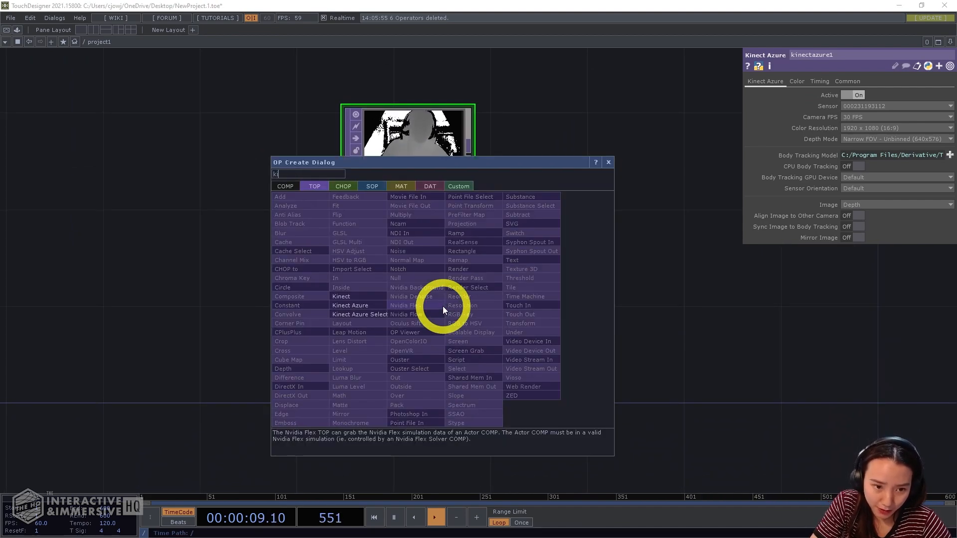
{"action": "left_click", "coordinate": [351, 301]}
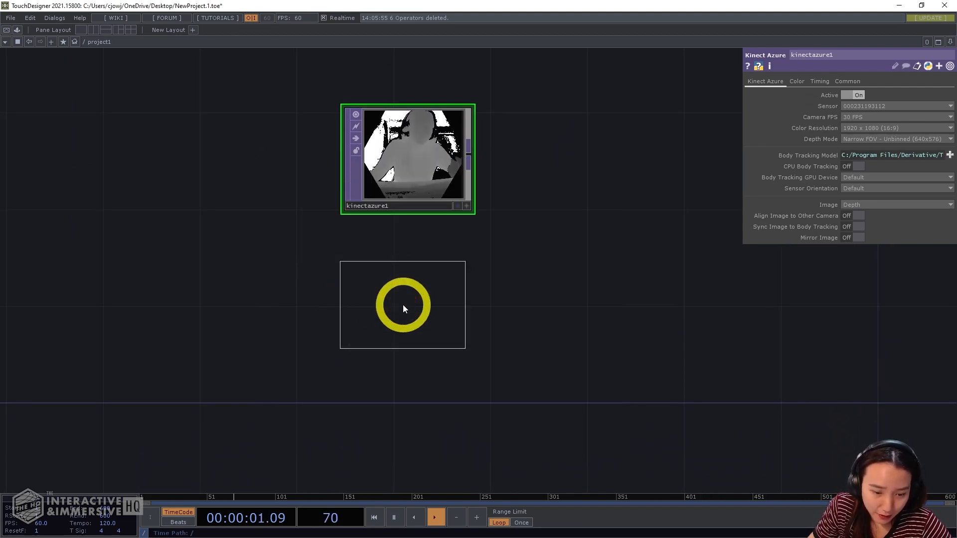
{"action": "key", "text": "Escape"}
Step: Add a Kinect TOP below the Kinect Azure operator and open its Image options
{"action": "key", "text": "Tab"}
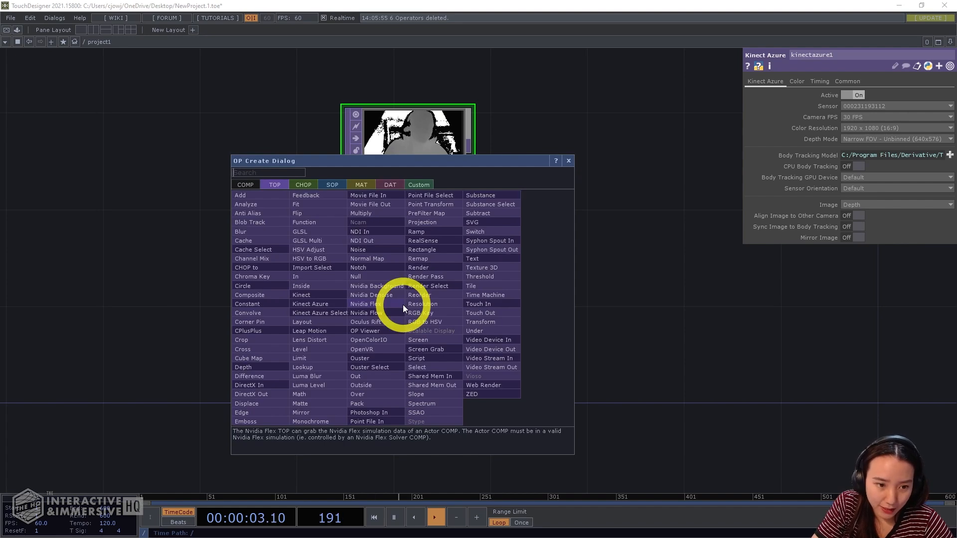
{"action": "type", "text": "kin"}
{"action": "left_click", "coordinate": [313, 297]}
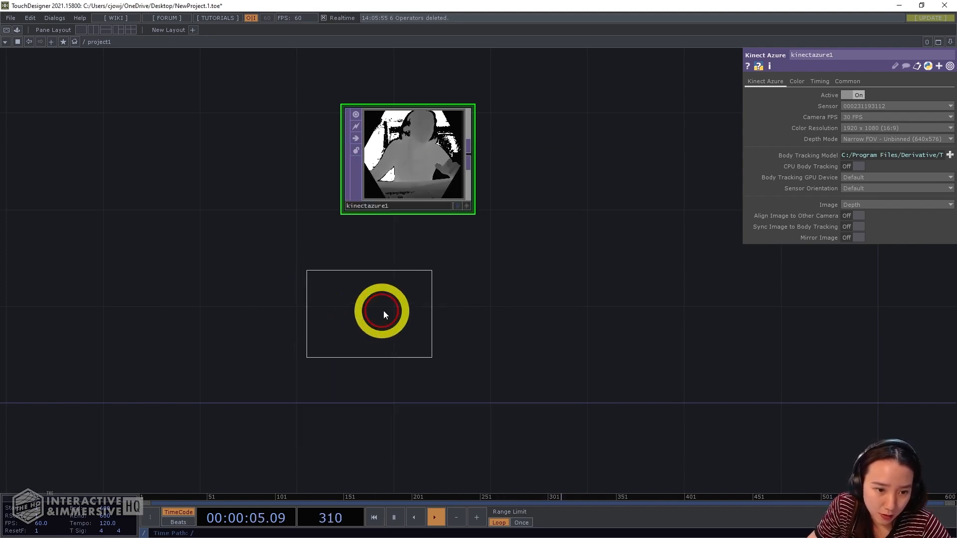
{"action": "left_click", "coordinate": [384, 305]}
{"action": "left_click", "coordinate": [860, 128]}
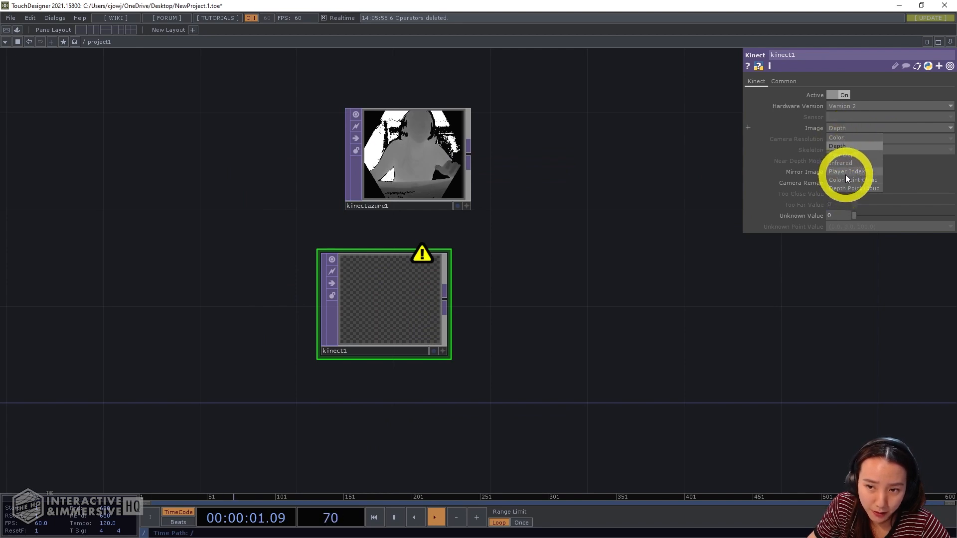
Step: Add a Video Device In TOP below the Kinect operator and look through its Device options
{"action": "left_click_drag", "start_coordinate": [530, 308], "coordinate": [539, 224]}
{"action": "key", "text": "Tab"}
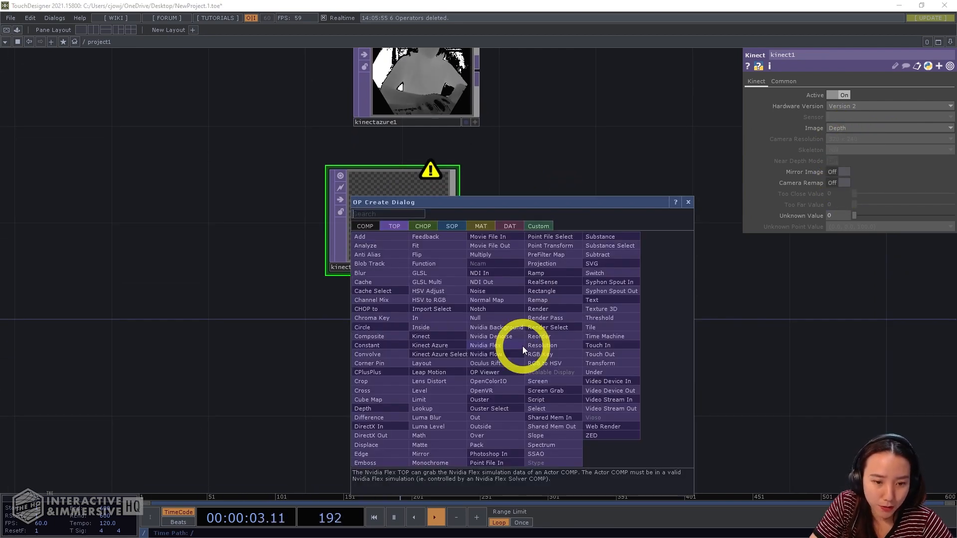
{"action": "type", "text": "vi"}
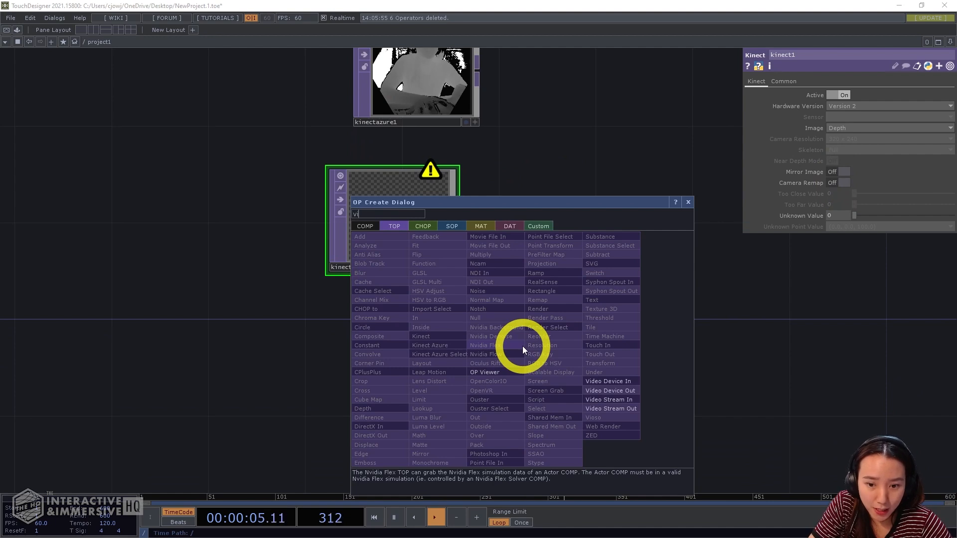
{"action": "left_click", "coordinate": [603, 382]}
{"action": "left_click", "coordinate": [423, 358]}
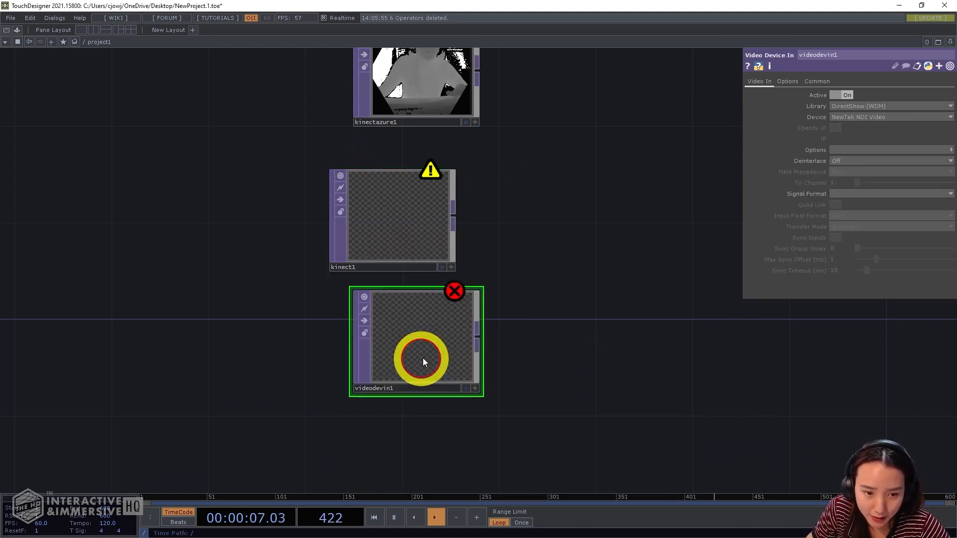
{"action": "left_click", "coordinate": [855, 117]}
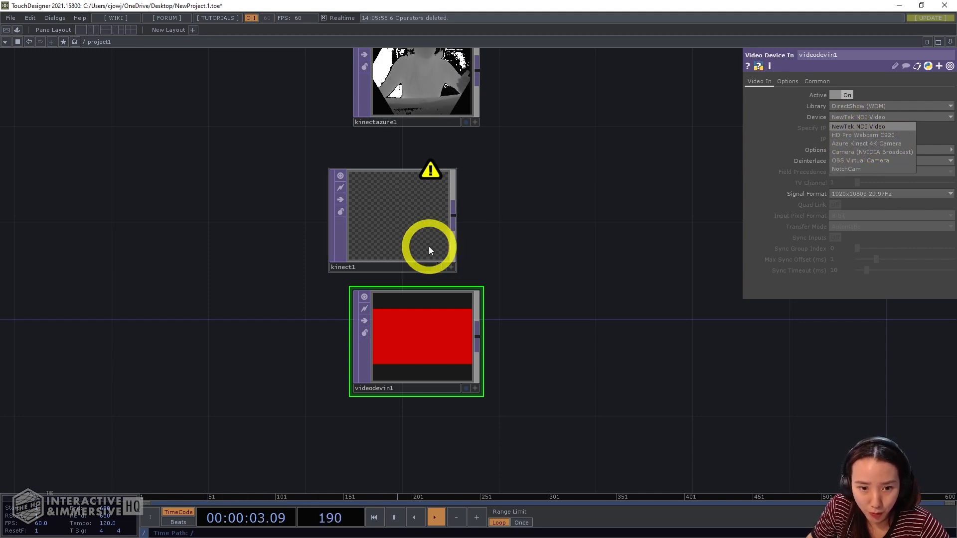
{"action": "left_click", "coordinate": [521, 313]}
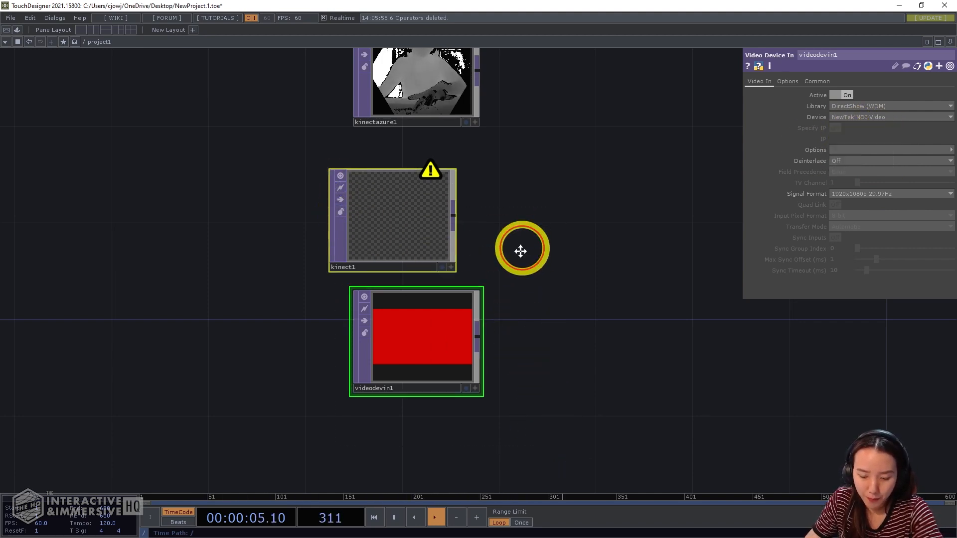
Step: Delete the Kinect and Video Device In operators, keeping the Kinect Azure operator
{"action": "left_click_drag", "start_coordinate": [520, 252], "coordinate": [486, 298]}
{"action": "key", "text": "Delete"}
Step: Add a Kinect Azure Select TOP beside the Kinect Azure operator and set its Kinect Azure TOP to kinectazure1
{"action": "left_click_drag", "start_coordinate": [423, 181], "coordinate": [402, 319]}
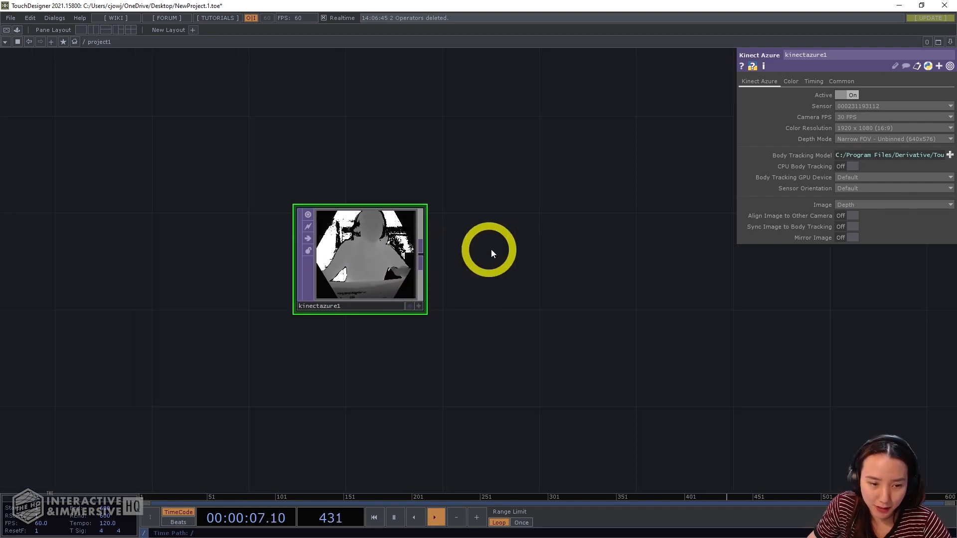
{"action": "left_click_drag", "start_coordinate": [491, 253], "coordinate": [460, 262]}
{"action": "double_click", "coordinate": [461, 262]}
{"action": "type", "text": "kin"}
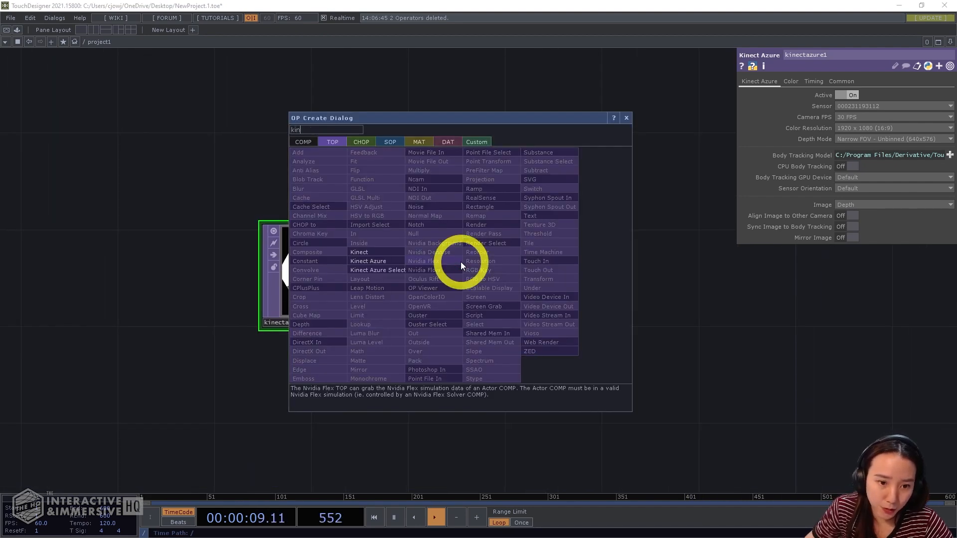
{"action": "left_click", "coordinate": [393, 270]}
{"action": "left_click", "coordinate": [523, 192]}
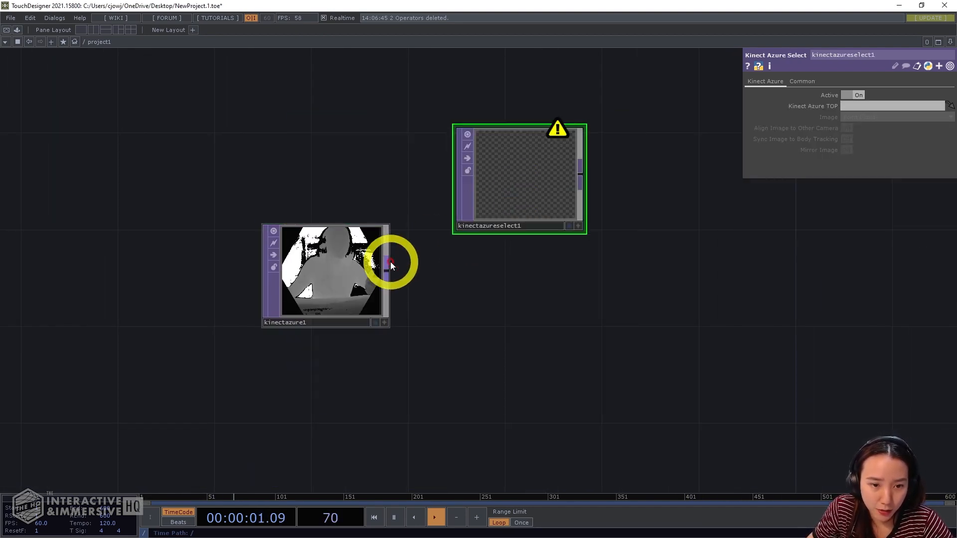
{"action": "left_click_drag", "start_coordinate": [350, 274], "coordinate": [545, 160]}
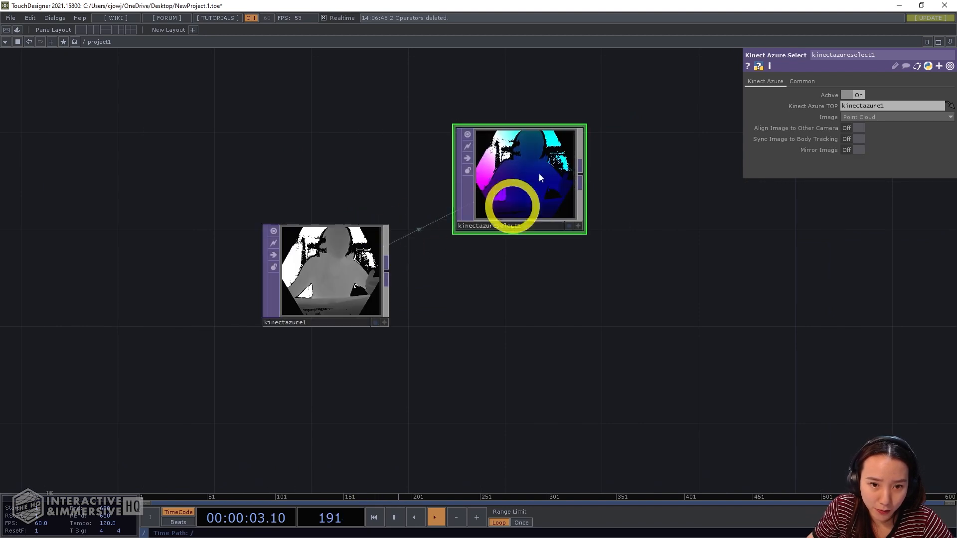
Step: Set the Image of the Kinect Azure Select operator to Color
{"action": "left_click", "coordinate": [614, 149]}
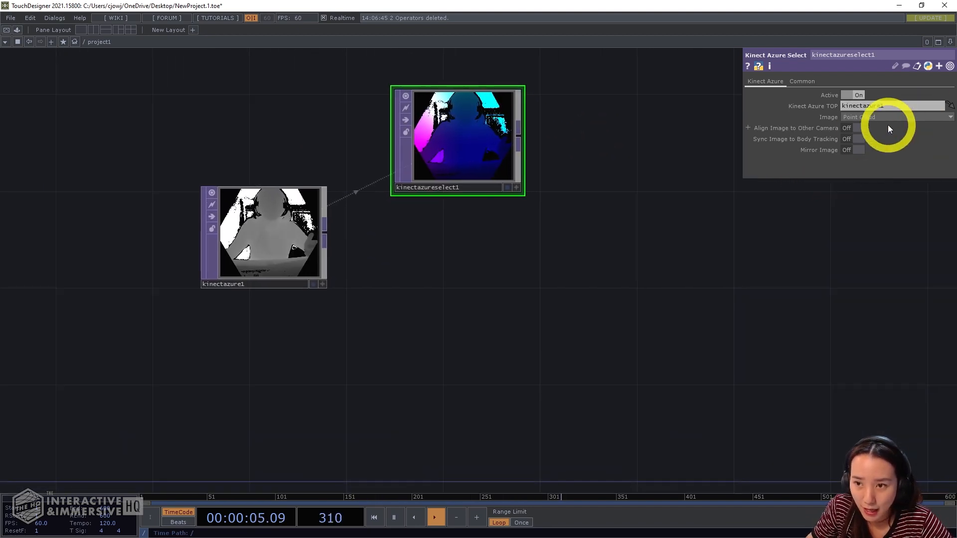
{"action": "left_click", "coordinate": [887, 118]}
{"action": "left_click", "coordinate": [865, 127]}
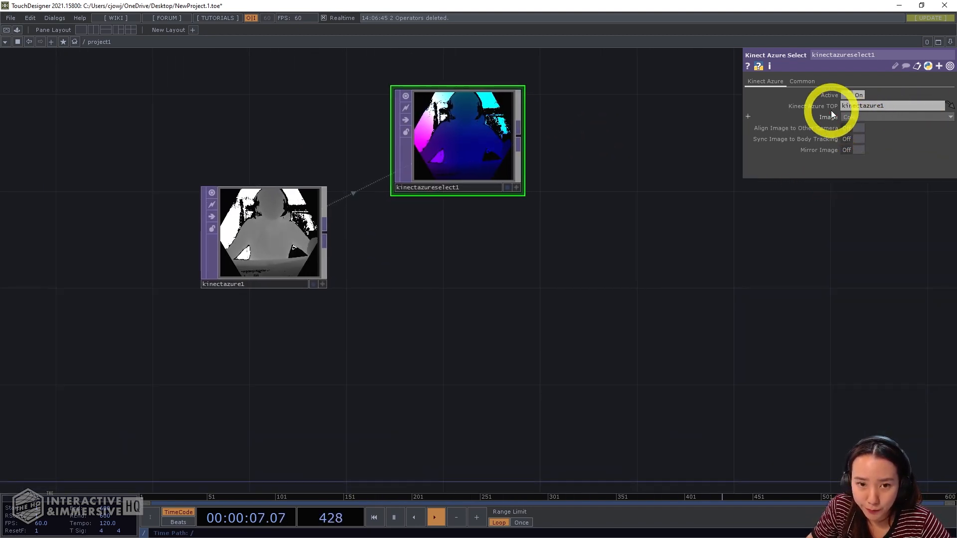
{"action": "left_click_drag", "start_coordinate": [527, 159], "coordinate": [576, 148]}
Step: Duplicate the Color Kinect Azure Select operator and place the copy below the original
{"action": "left_click", "coordinate": [495, 140]}
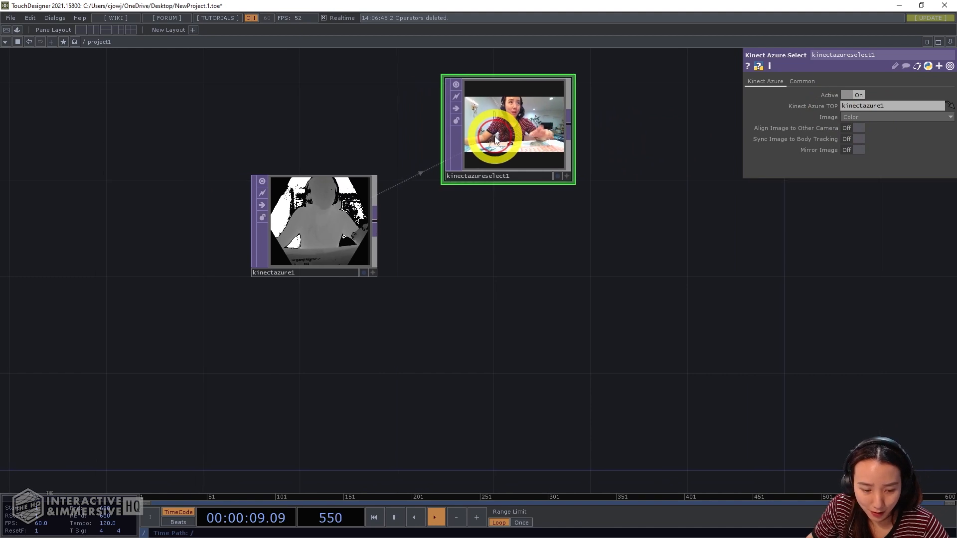
{"action": "key", "text": "ctrl+c"}
{"action": "key", "text": "ctrl+v"}
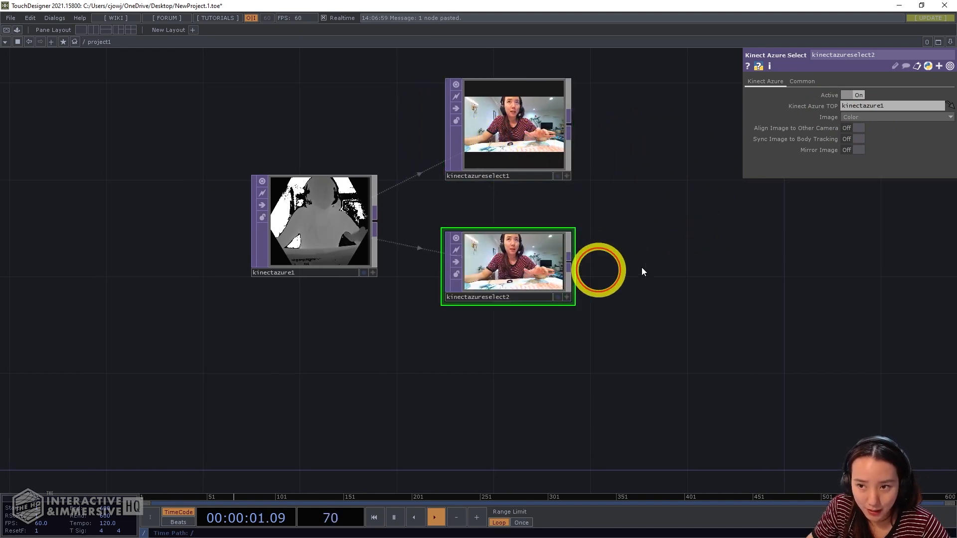
Step: Set the copied Kinect Azure Select's Image to Player Index, turn on Align Image to Other Camera, and move it slightly up
{"action": "left_click", "coordinate": [874, 116]}
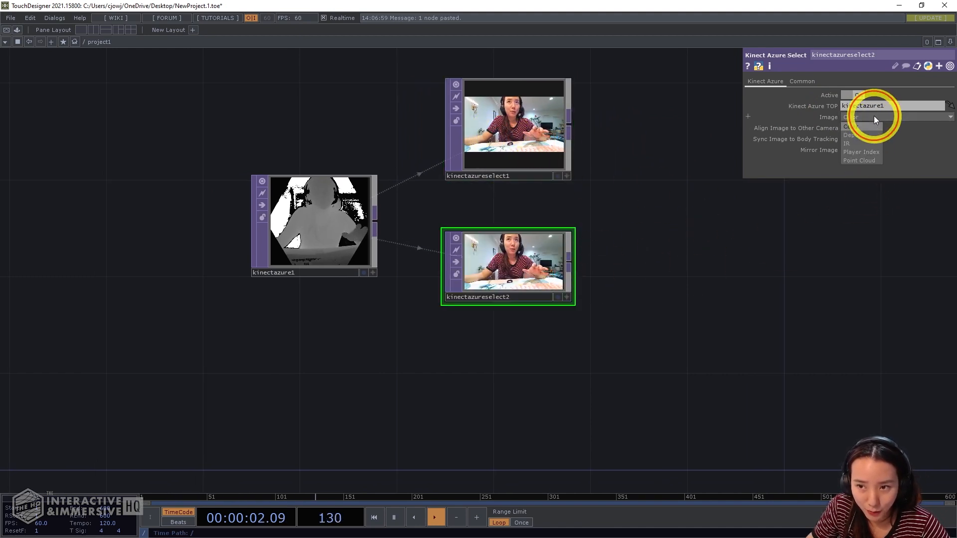
{"action": "left_click", "coordinate": [857, 152]}
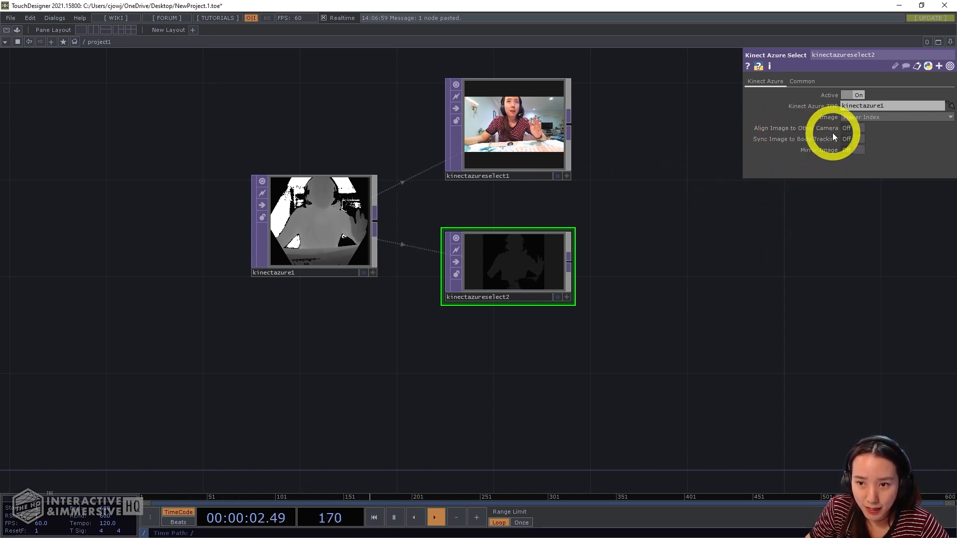
{"action": "left_click", "coordinate": [854, 127]}
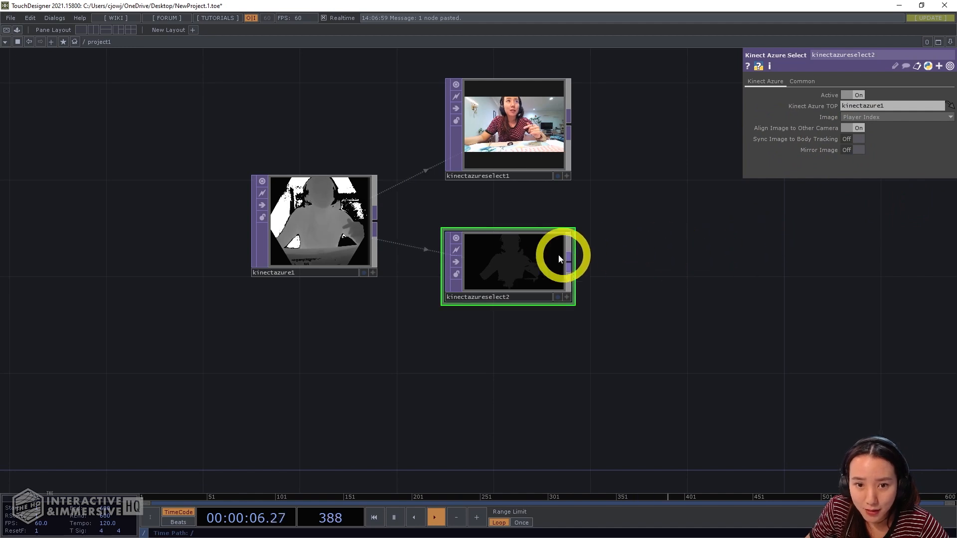
{"action": "left_click_drag", "start_coordinate": [559, 258], "coordinate": [545, 241]}
Step: Check the info of both Kinect Azure Select operators to compare their resolutions
{"action": "middle_click", "coordinate": [518, 109]}
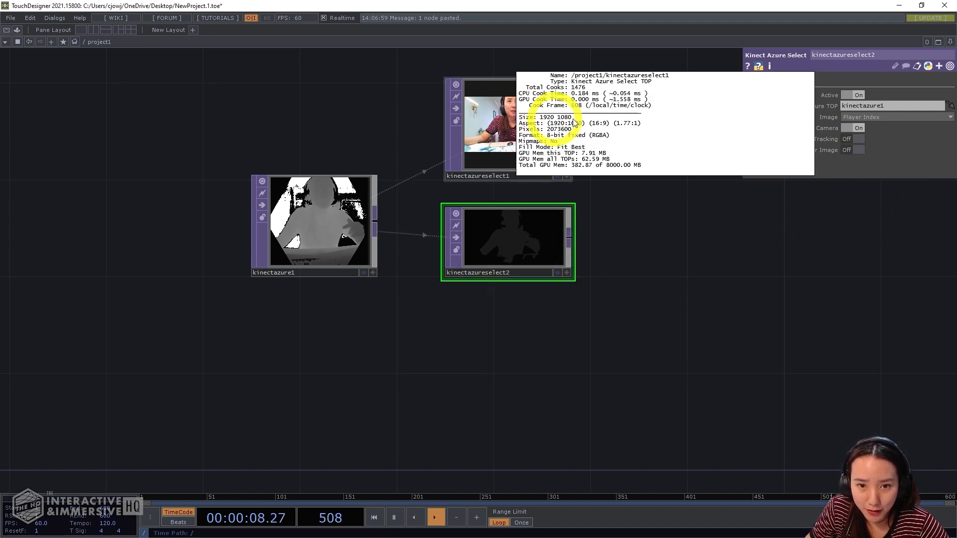
{"action": "middle_click", "coordinate": [525, 238]}
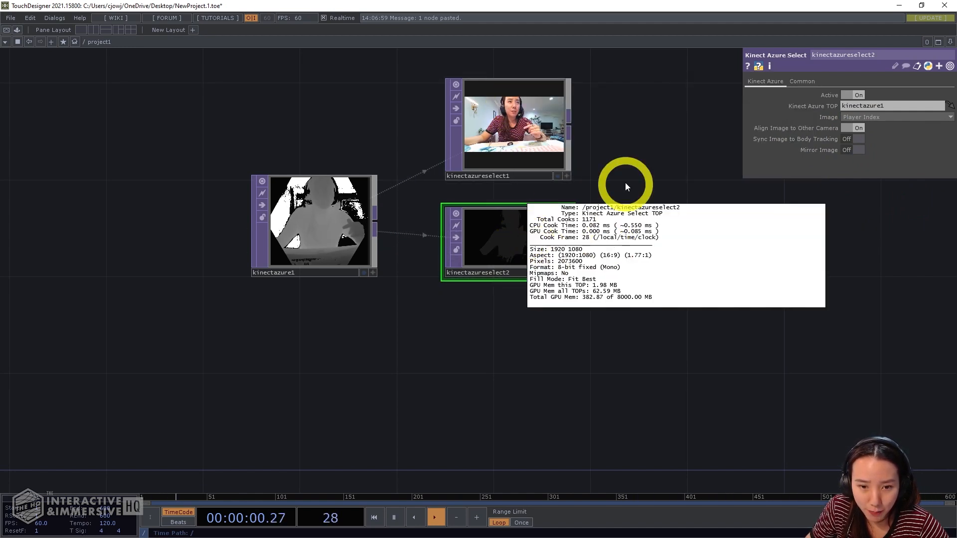
{"action": "scroll", "coordinate": [626, 185], "scroll_direction": "down", "scroll_amount": 3}
{"action": "left_click_drag", "start_coordinate": [628, 185], "coordinate": [552, 167]}
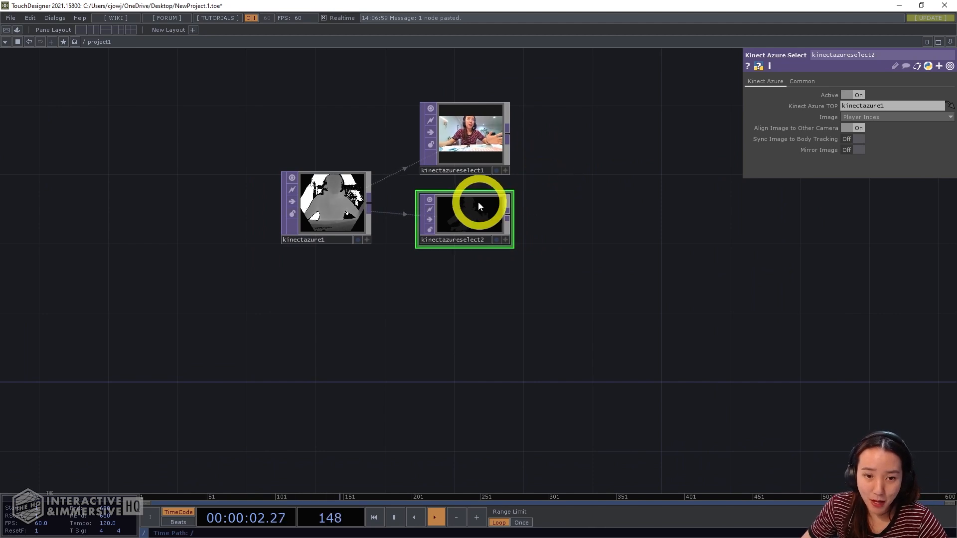
{"action": "scroll", "coordinate": [517, 174], "scroll_direction": "up", "scroll_amount": 3}
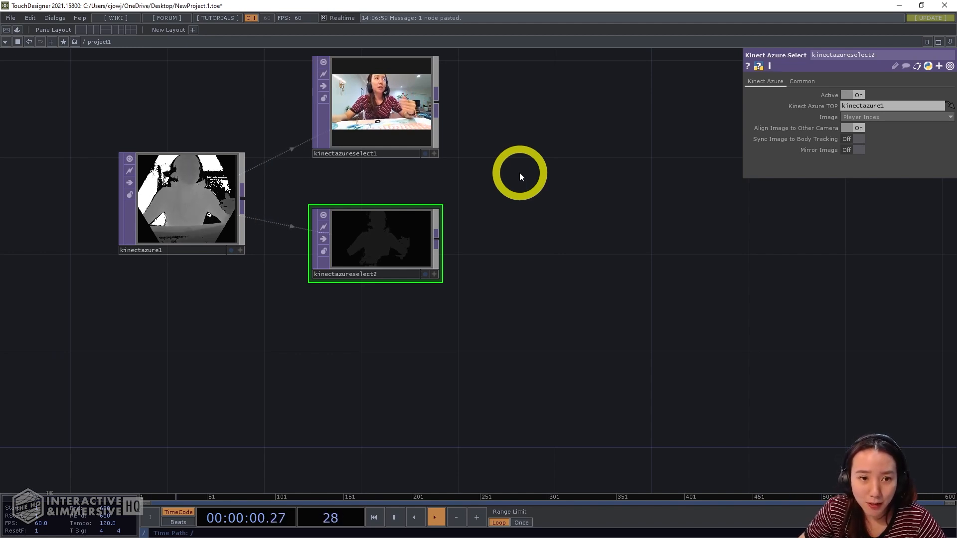
Step: Spread the two Kinect Azure Select operators apart, moving the Color one up and the Player Index one down
{"action": "left_click_drag", "start_coordinate": [495, 157], "coordinate": [489, 175]}
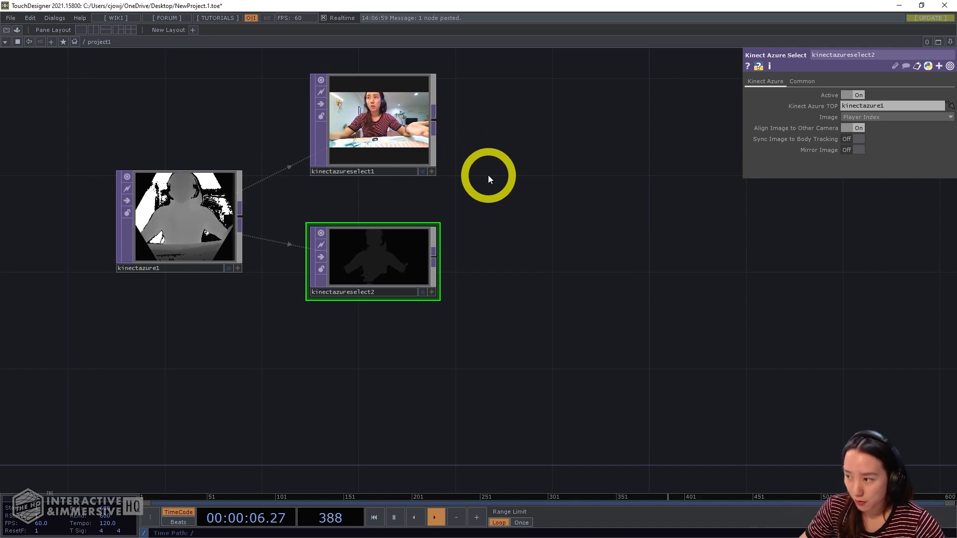
{"action": "left_click_drag", "start_coordinate": [496, 174], "coordinate": [498, 224]}
{"action": "left_click_drag", "start_coordinate": [422, 176], "coordinate": [446, 127]}
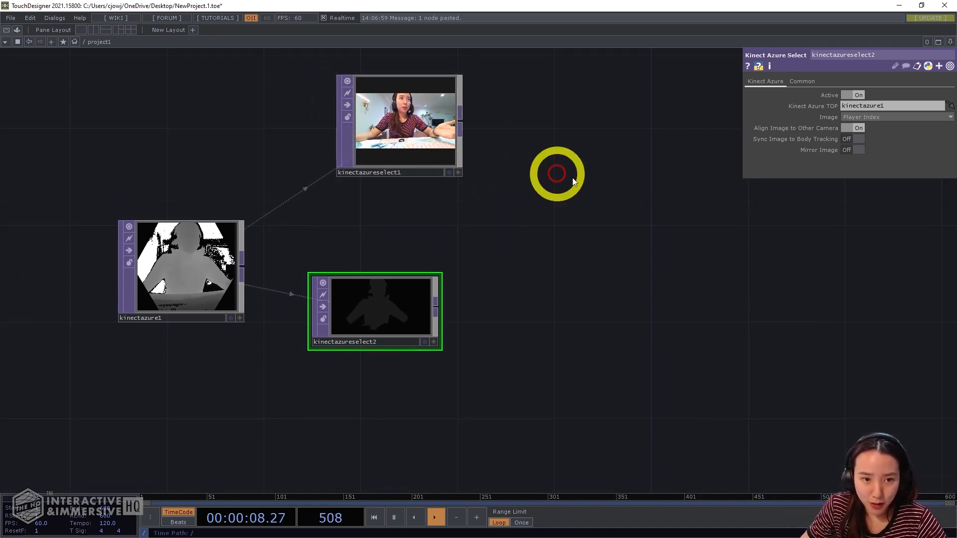
{"action": "left_click_drag", "start_coordinate": [573, 181], "coordinate": [569, 269]}
{"action": "left_click_drag", "start_coordinate": [402, 354], "coordinate": [398, 403]}
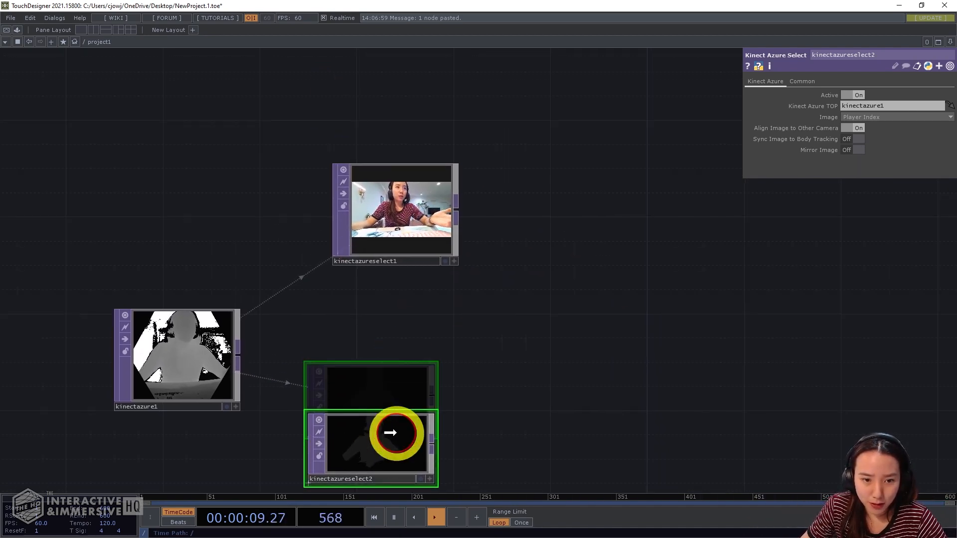
Step: Add an Edge TOP fed by the Color Kinect Azure Select, placing it up and beside that operator
{"action": "right_click", "coordinate": [453, 217]}
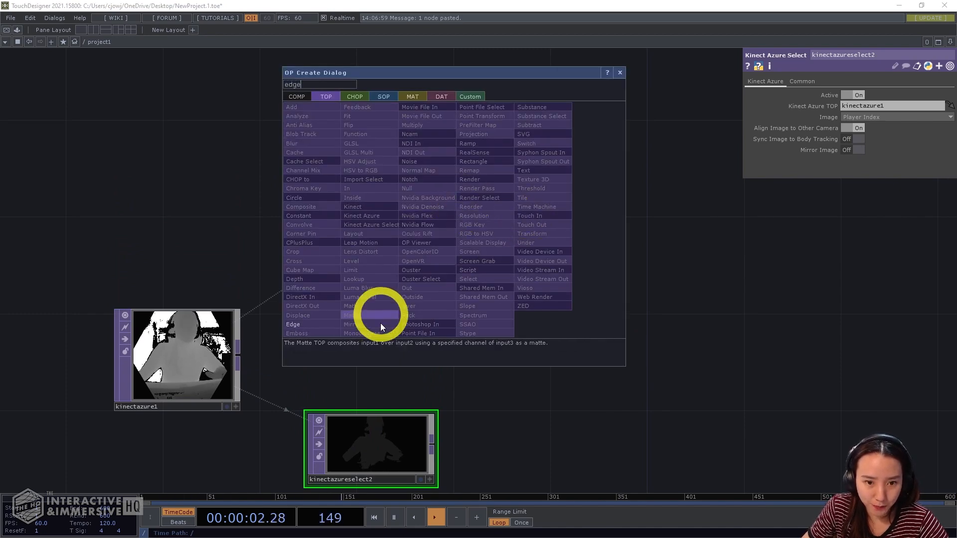
{"action": "left_click", "coordinate": [297, 324]}
{"action": "left_click", "coordinate": [563, 159]}
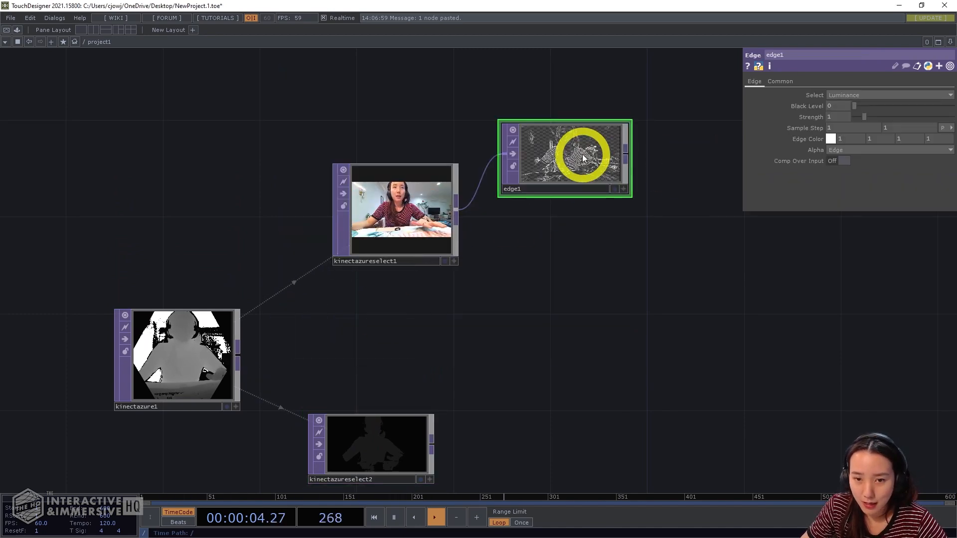
Step: Set the Edge operator's Black Level to 0.45 and its Strength to 2
{"action": "scroll", "coordinate": [581, 154], "scroll_direction": "up", "scroll_amount": 2}
{"action": "scroll", "coordinate": [630, 145], "scroll_direction": "up", "scroll_amount": 3}
{"action": "left_click_drag", "start_coordinate": [725, 267], "coordinate": [598, 262]}
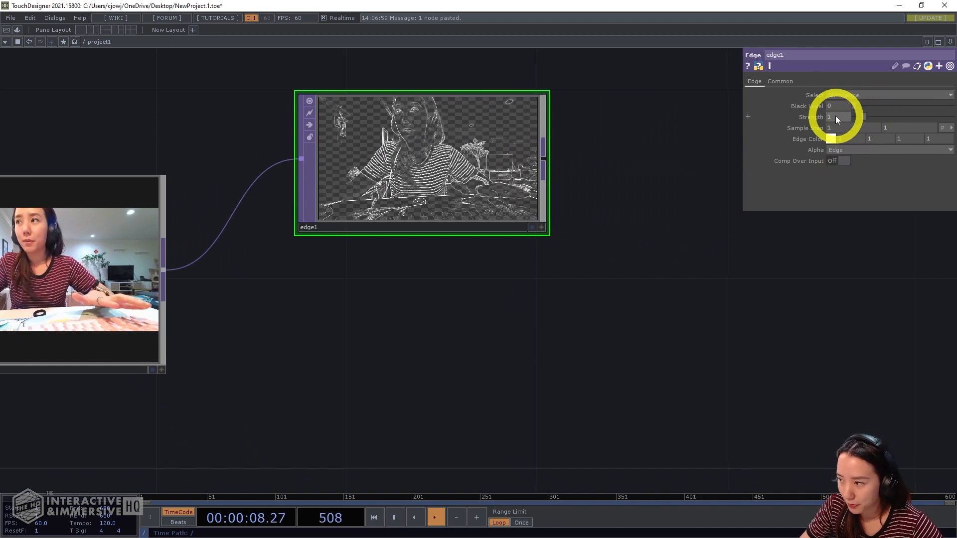
{"action": "left_click_drag", "start_coordinate": [832, 107], "coordinate": [816, 114]}
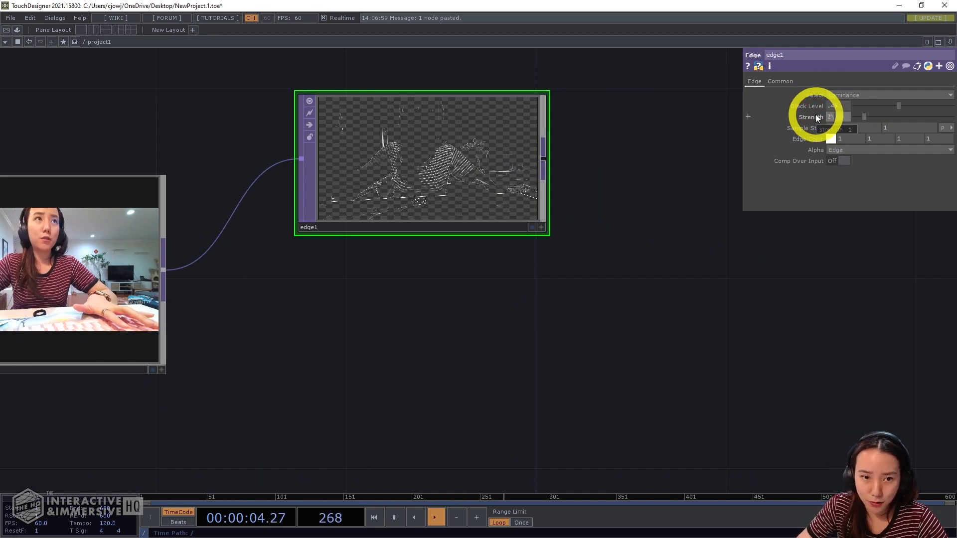
{"action": "scroll", "coordinate": [495, 136], "scroll_direction": "up", "scroll_amount": 3}
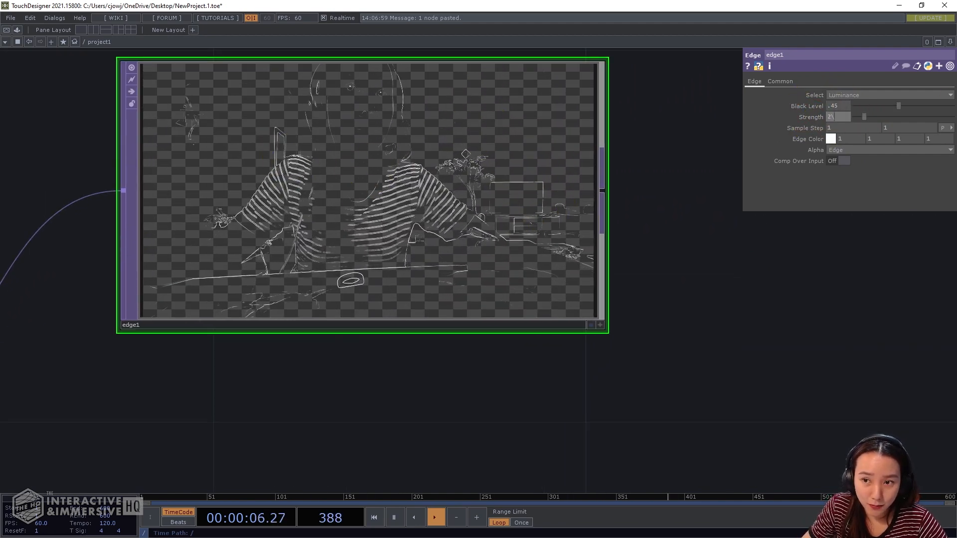
{"action": "key", "text": "Return"}
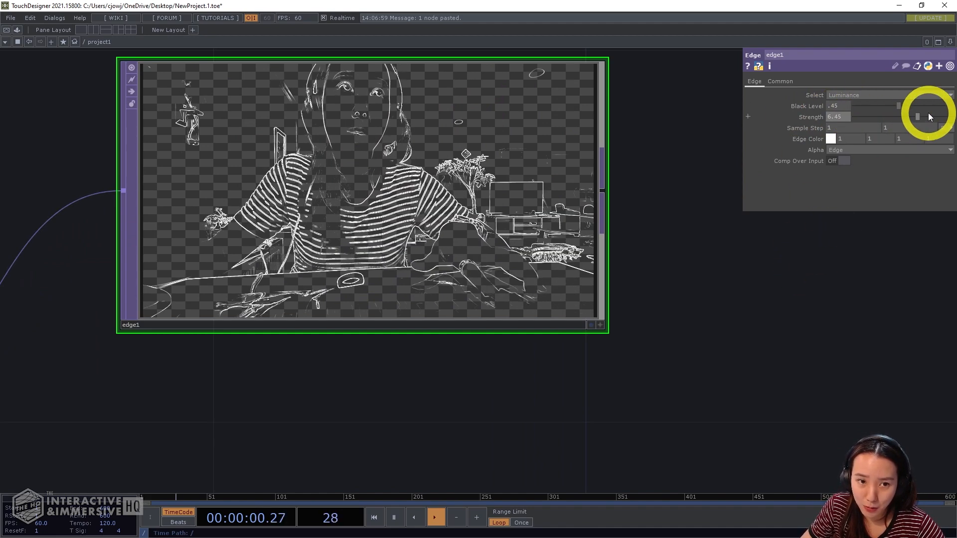
{"action": "key", "text": "ctrl+z"}
Step: Change the Edge Color to light yellow by lowering its Blue value to 0.476
{"action": "left_click", "coordinate": [831, 139]}
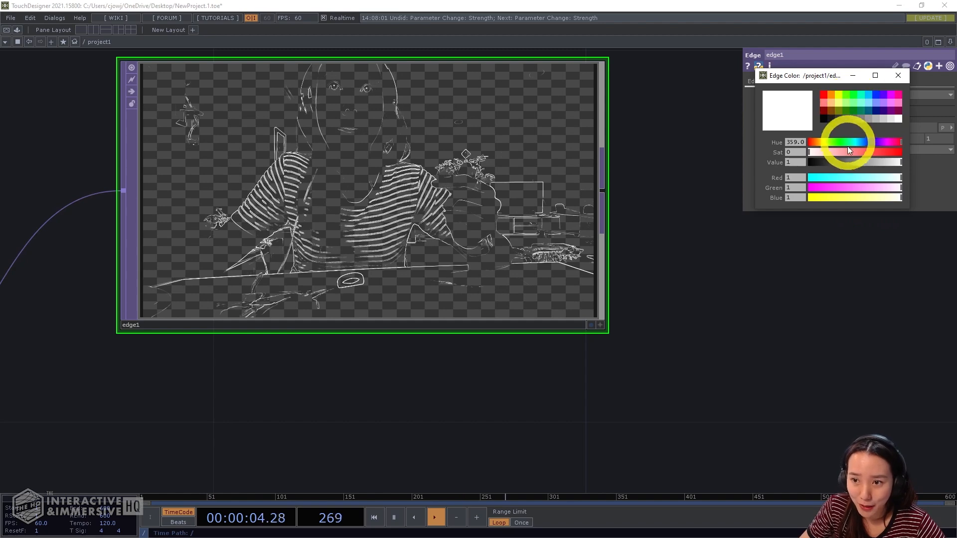
{"action": "left_click_drag", "start_coordinate": [864, 196], "coordinate": [853, 198]}
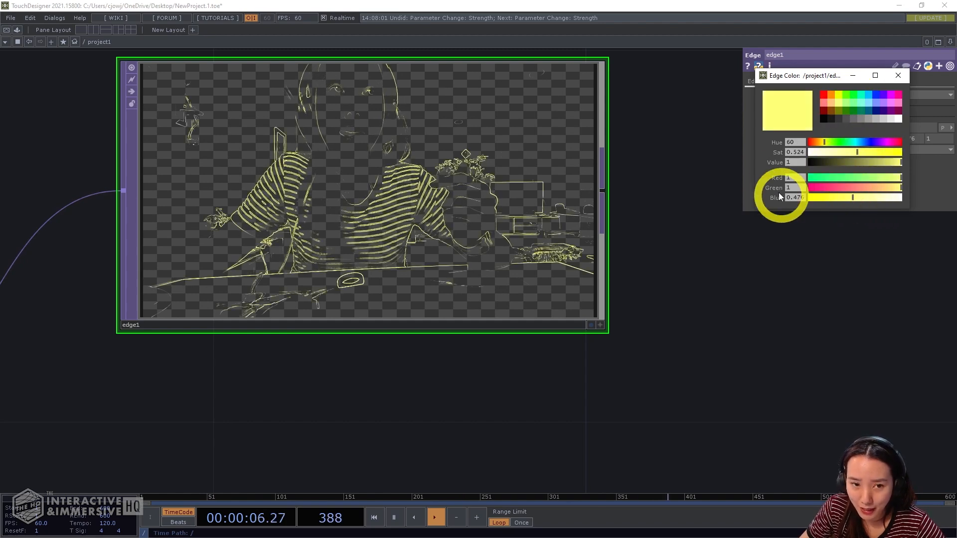
{"action": "left_click", "coordinate": [904, 78]}
Step: Add a Threshold TOP below the Edge operator, fed by the Color Kinect Azure Select, with its Comparator set to Less or Equal
{"action": "scroll", "coordinate": [760, 226], "scroll_direction": "down", "scroll_amount": 5}
{"action": "left_click_drag", "start_coordinate": [775, 310], "coordinate": [721, 210]}
{"action": "scroll", "coordinate": [760, 215], "scroll_direction": "down", "scroll_amount": 2}
{"action": "key", "text": "Tab"}
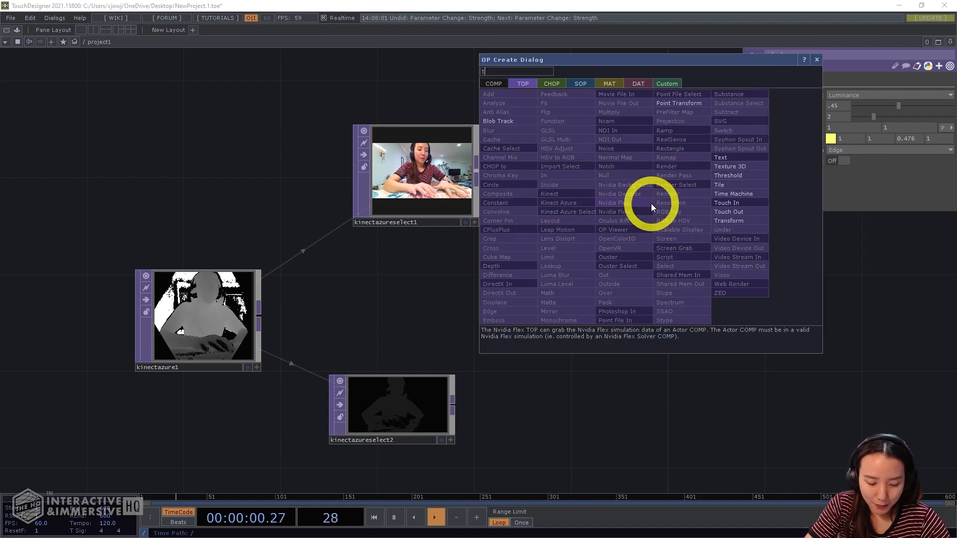
{"action": "type", "text": "th"}
{"action": "left_click", "coordinate": [725, 174]}
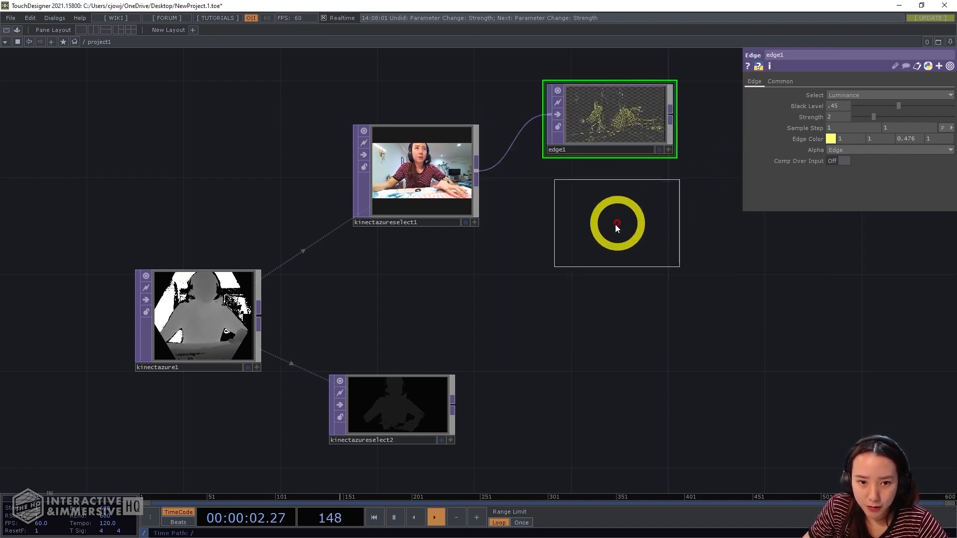
{"action": "left_click", "coordinate": [617, 225]}
{"action": "left_click_drag", "start_coordinate": [477, 169], "coordinate": [551, 218]}
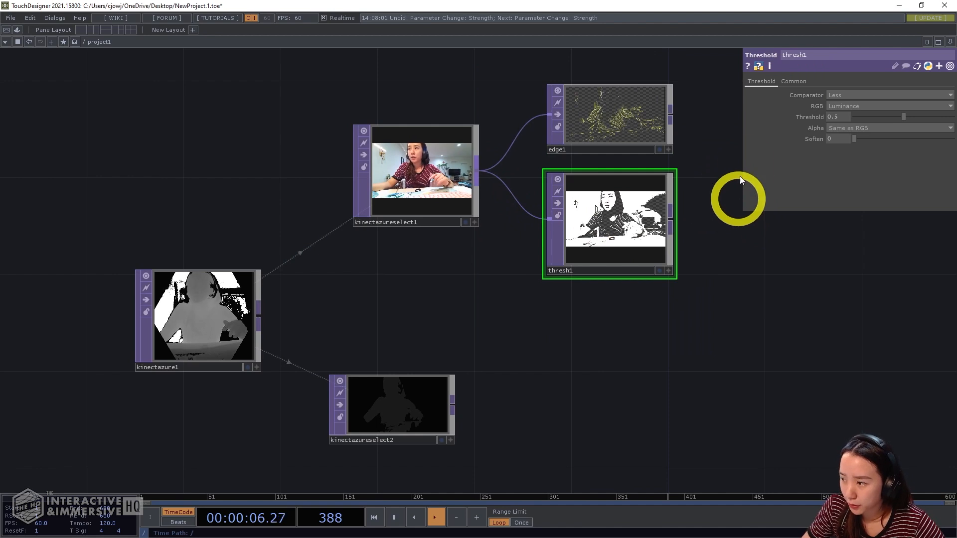
{"action": "left_click", "coordinate": [843, 96]}
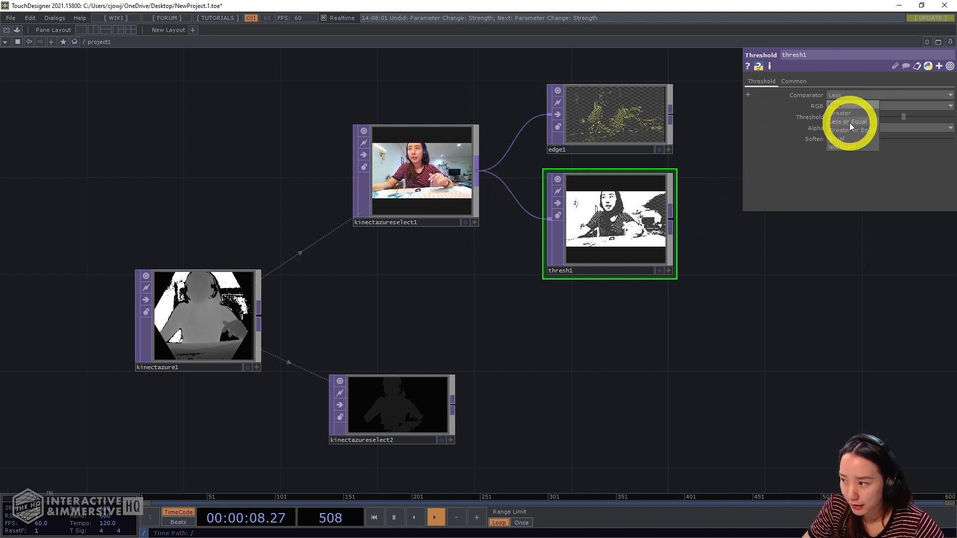
{"action": "left_click", "coordinate": [849, 122]}
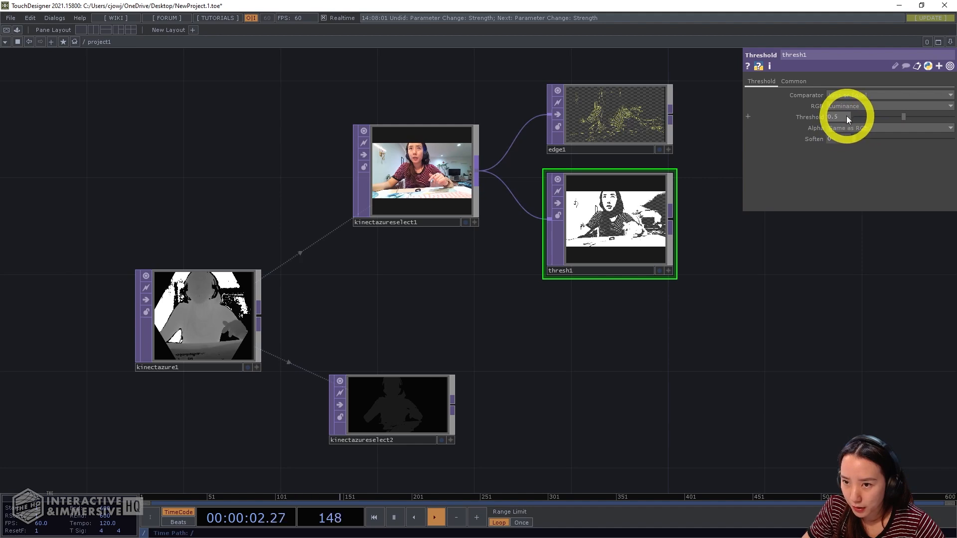
Step: Duplicate the Threshold operator and place the copy directly below it
{"action": "left_click_drag", "start_coordinate": [773, 256], "coordinate": [758, 228]}
{"action": "left_click_drag", "start_coordinate": [707, 262], "coordinate": [708, 234]}
{"action": "left_click", "coordinate": [611, 171]}
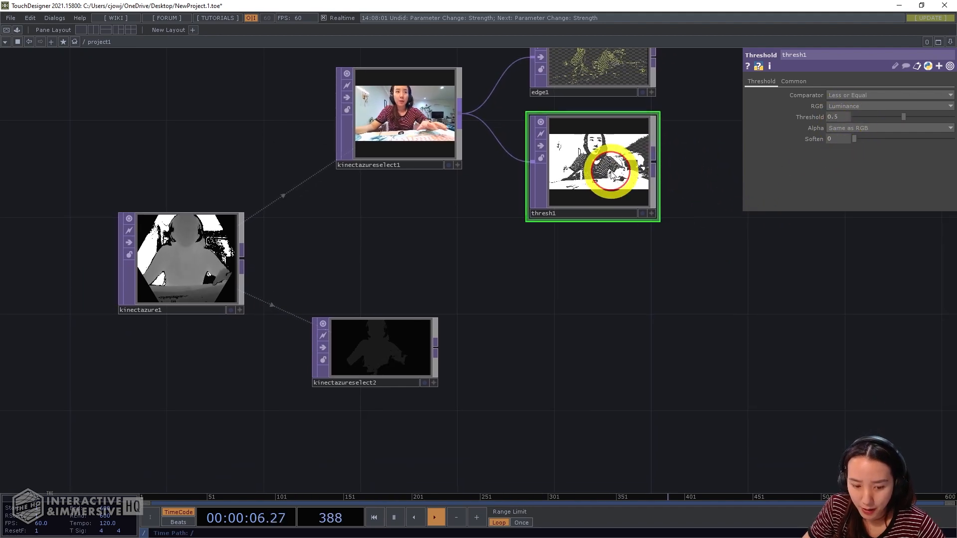
{"action": "key", "text": "ctrl+c"}
{"action": "key", "text": "ctrl+v"}
{"action": "mouse_move", "coordinate": [604, 299]}
{"action": "left_mouse_down"}
{"action": "mouse_move", "coordinate": [613, 266]}
{"action": "mouse_move", "coordinate": [613, 290]}
{"action": "left_mouse_up"}
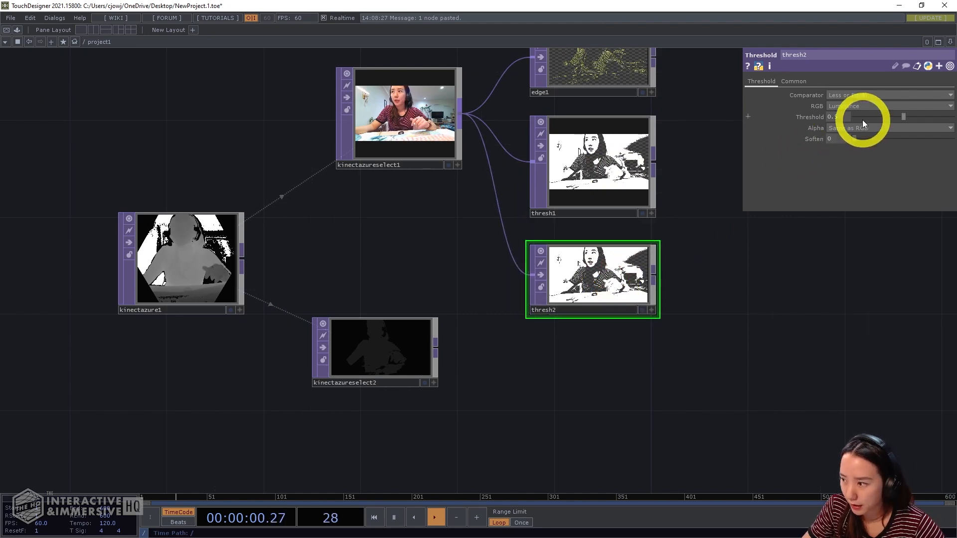
Step: Set the copied Threshold's Comparator to Greater and its Threshold value to 0.275
{"action": "left_click", "coordinate": [863, 93]}
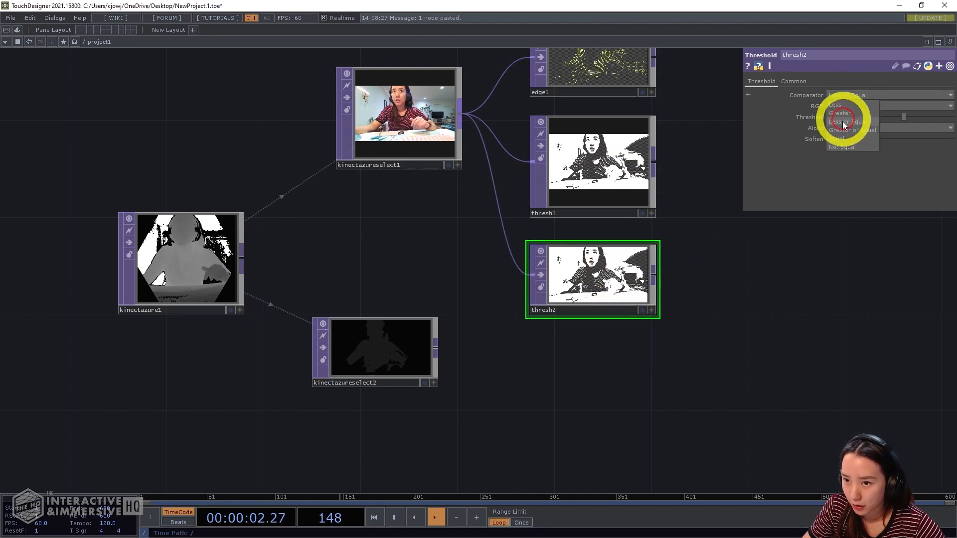
{"action": "left_click", "coordinate": [836, 115]}
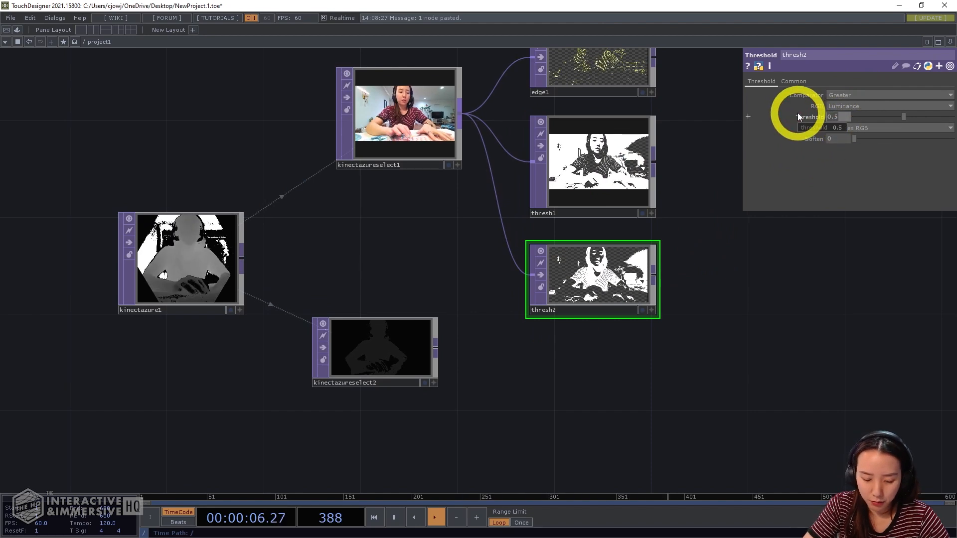
{"action": "type", "text": ".275"}
{"action": "key", "text": "Return"}
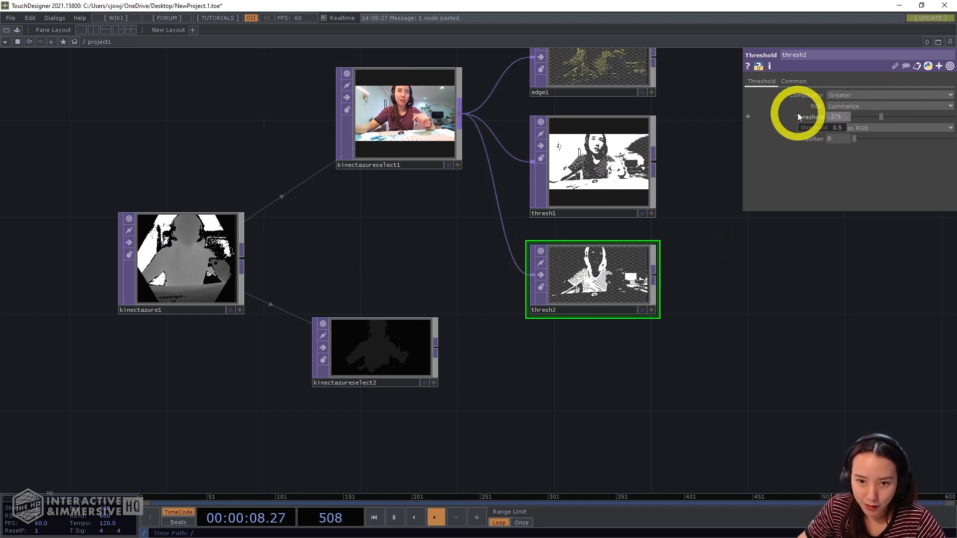
{"action": "scroll", "coordinate": [683, 297], "scroll_direction": "down", "scroll_amount": 2}
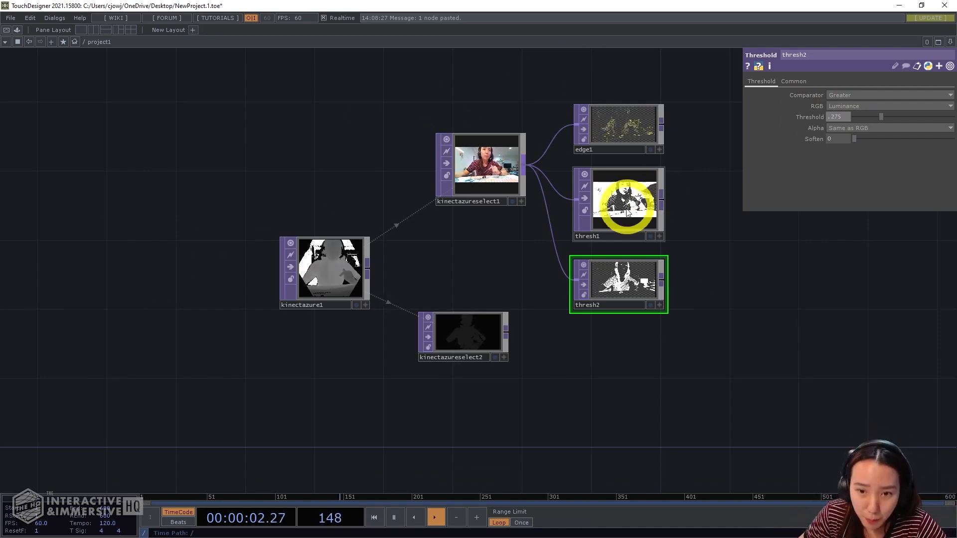
{"action": "scroll", "coordinate": [628, 190], "scroll_direction": "up", "scroll_amount": 3}
{"action": "scroll", "coordinate": [352, 324], "scroll_direction": "down", "scroll_amount": 1}
{"action": "scroll", "coordinate": [351, 318], "scroll_direction": "down", "scroll_amount": 2}
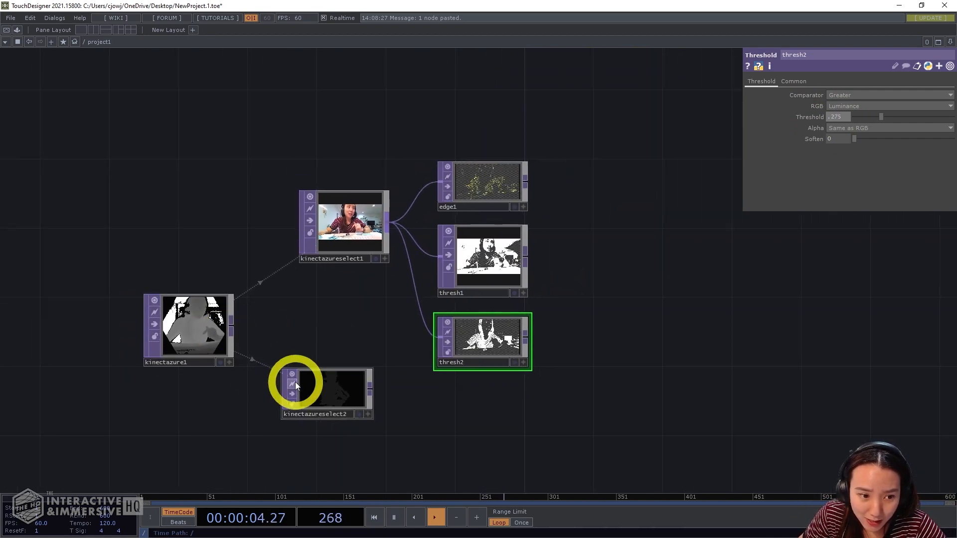
{"action": "scroll", "coordinate": [494, 254], "scroll_direction": "up", "scroll_amount": 3}
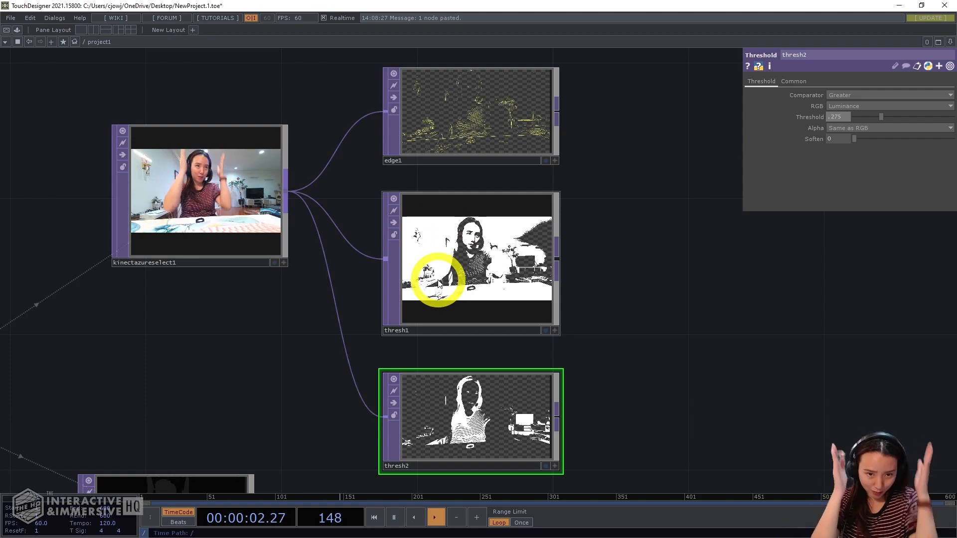
{"action": "scroll", "coordinate": [438, 283], "scroll_direction": "down", "scroll_amount": 3}
Step: Undo the resize of the Player Index Kinect Azure Select and move that operator further down
{"action": "left_click_drag", "start_coordinate": [343, 380], "coordinate": [367, 313]}
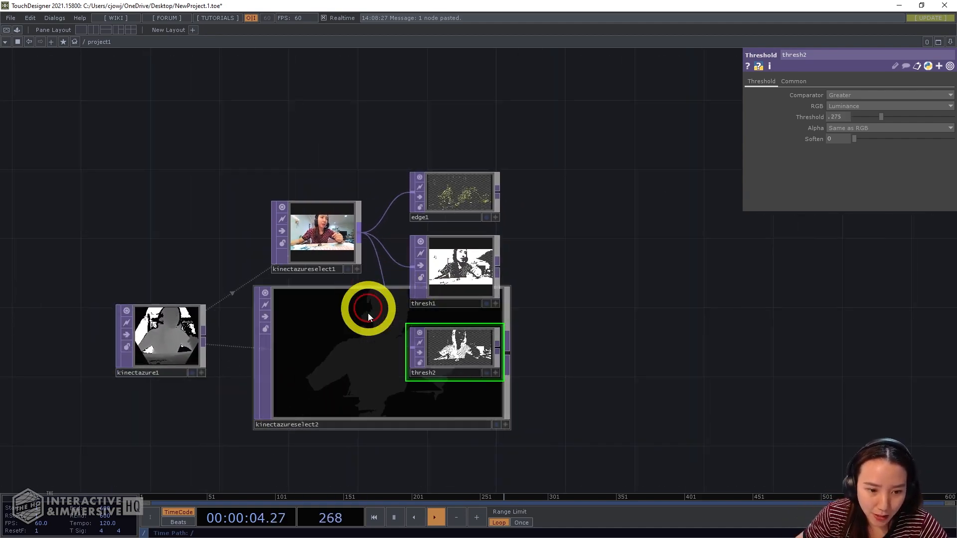
{"action": "key", "text": "ctrl+z"}
{"action": "left_click_drag", "start_coordinate": [591, 427], "coordinate": [619, 305]}
{"action": "left_click_drag", "start_coordinate": [327, 291], "coordinate": [326, 326]}
Step: Add a Threshold TOP fed by the Player Index Kinect Azure Select and place it beside that operator
{"action": "scroll", "coordinate": [354, 326], "scroll_direction": "up", "scroll_amount": 2}
{"action": "scroll", "coordinate": [354, 327], "scroll_direction": "up", "scroll_amount": 2}
{"action": "right_click", "coordinate": [381, 311]}
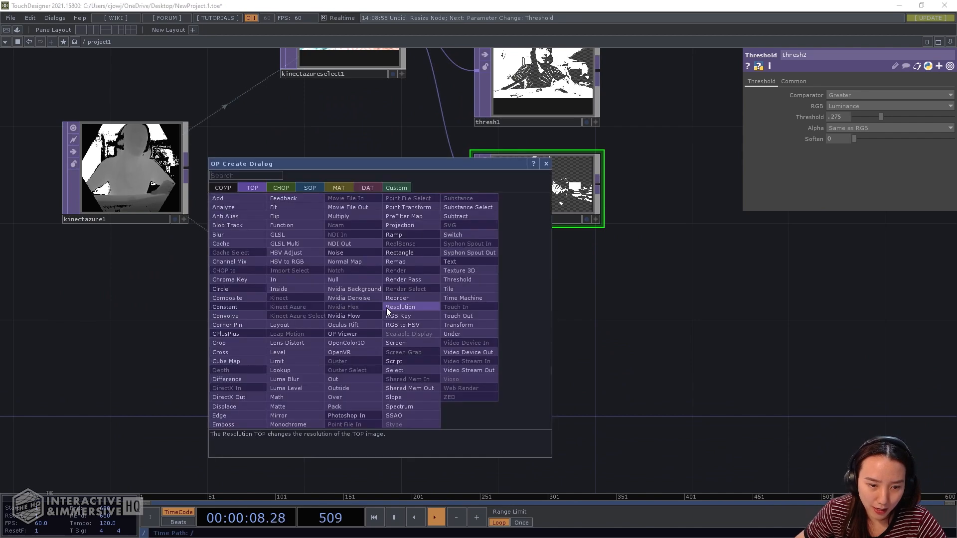
{"action": "type", "text": "thres"}
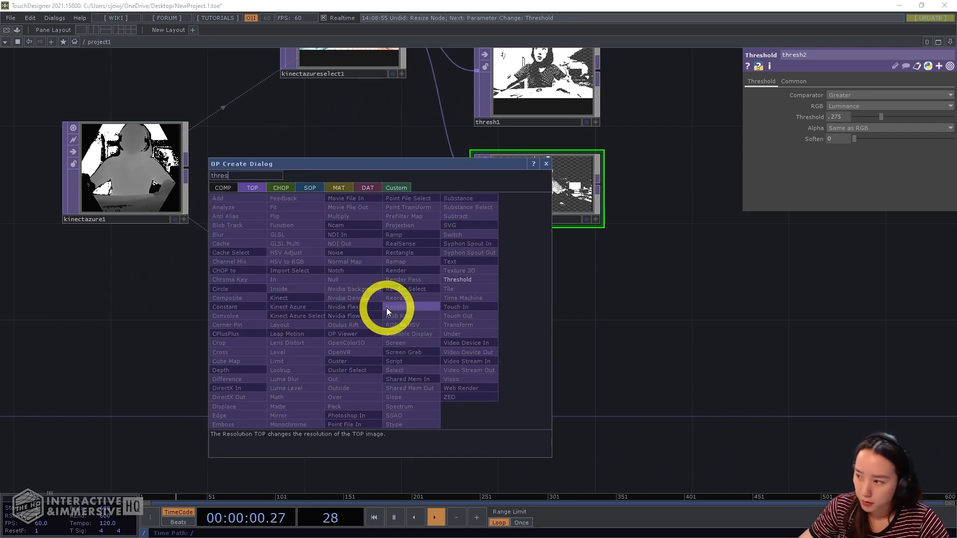
{"action": "left_click", "coordinate": [463, 280]}
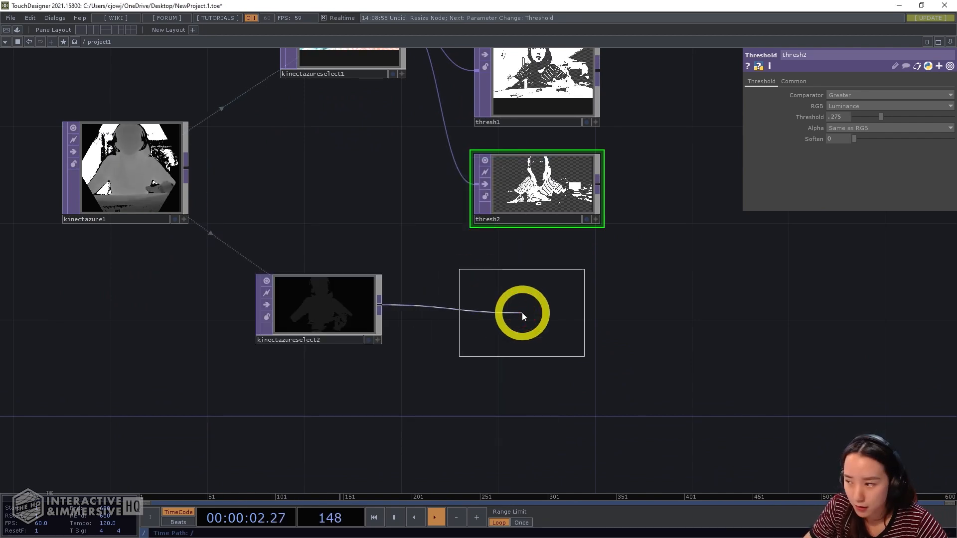
{"action": "left_click", "coordinate": [522, 312]}
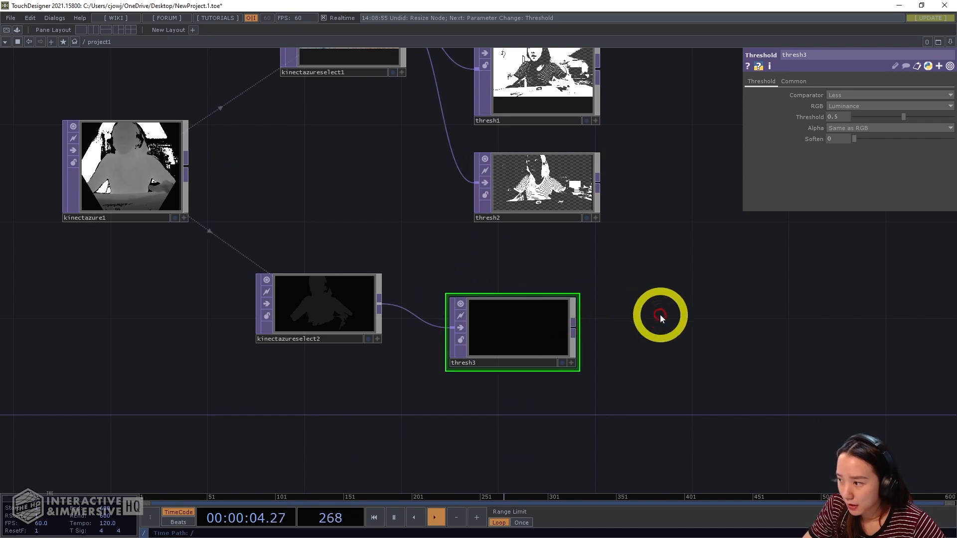
Step: Set the new operator's Threshold value to 0.05 and line it up level with the Player Index Kinect Azure Select
{"action": "left_click_drag", "start_coordinate": [661, 315], "coordinate": [663, 274]}
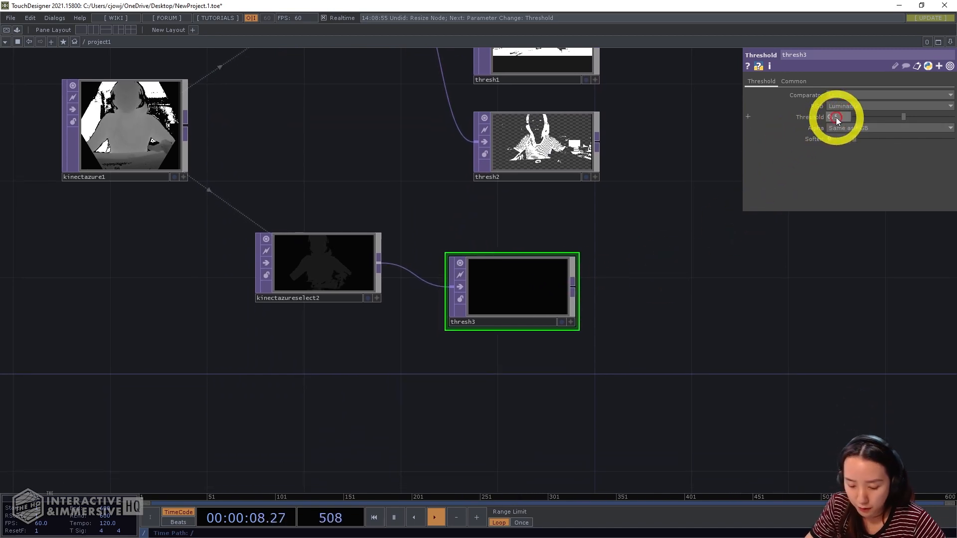
{"action": "type", "text": "0"}
{"action": "key", "text": "Return"}
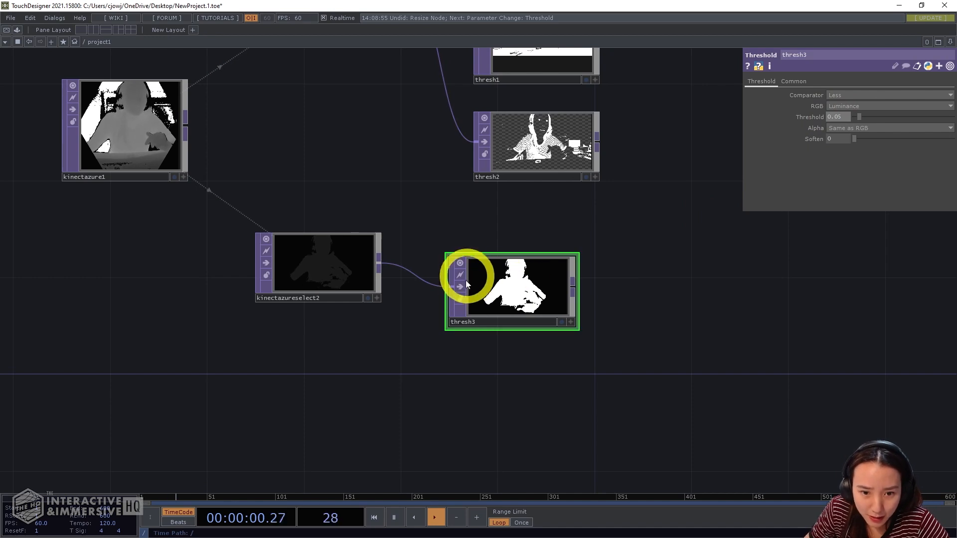
{"action": "left_click_drag", "start_coordinate": [556, 276], "coordinate": [529, 253]}
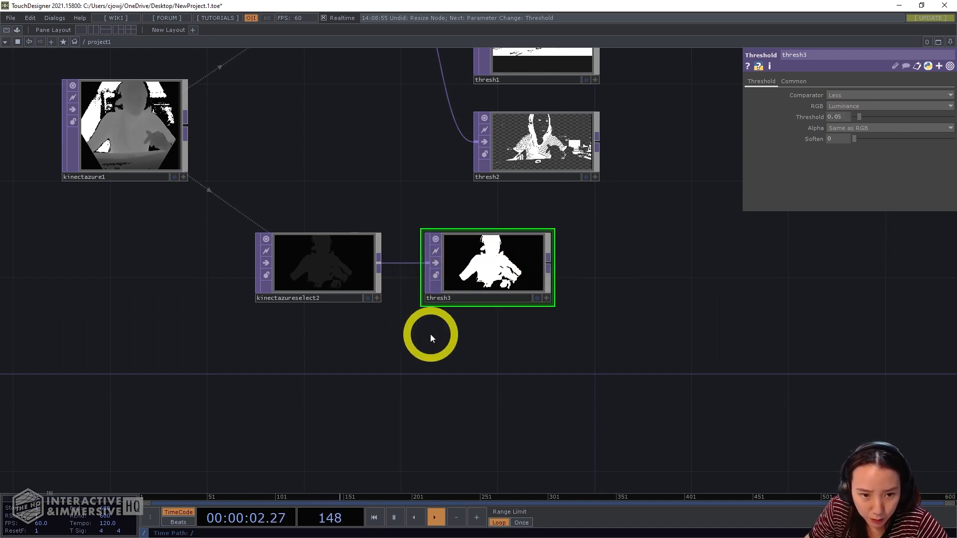
{"action": "left_click_drag", "start_coordinate": [431, 335], "coordinate": [459, 325]}
{"action": "left_click", "coordinate": [332, 257]}
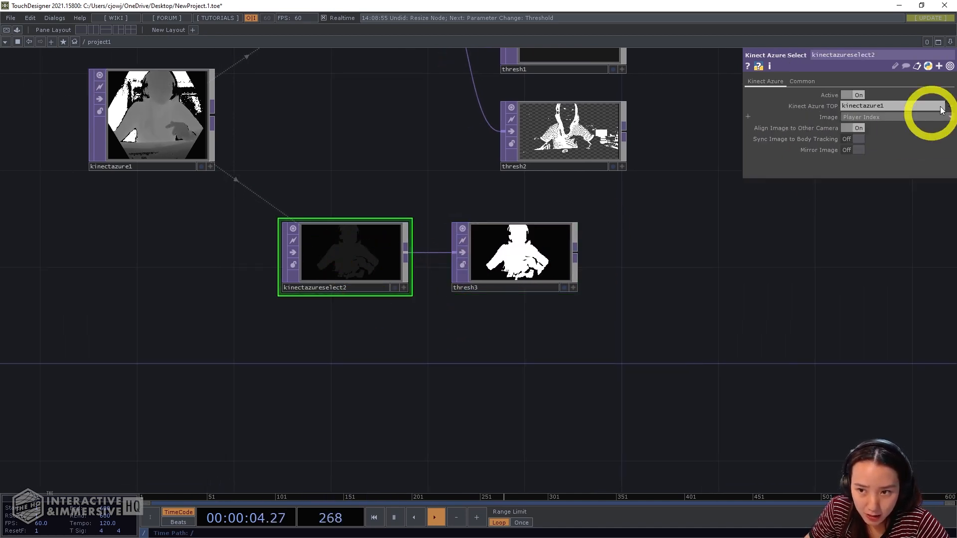
{"action": "left_click", "coordinate": [811, 82]}
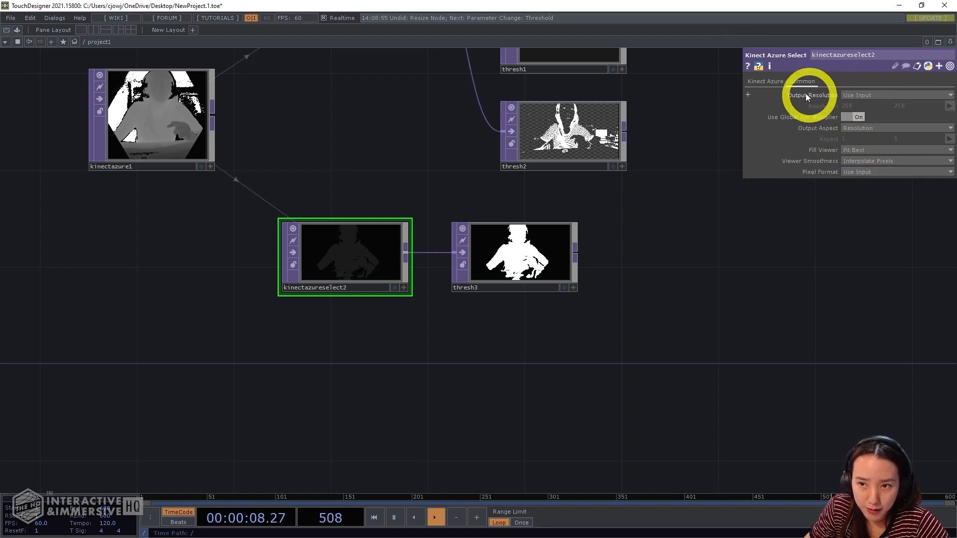
{"action": "left_click", "coordinate": [849, 171]}
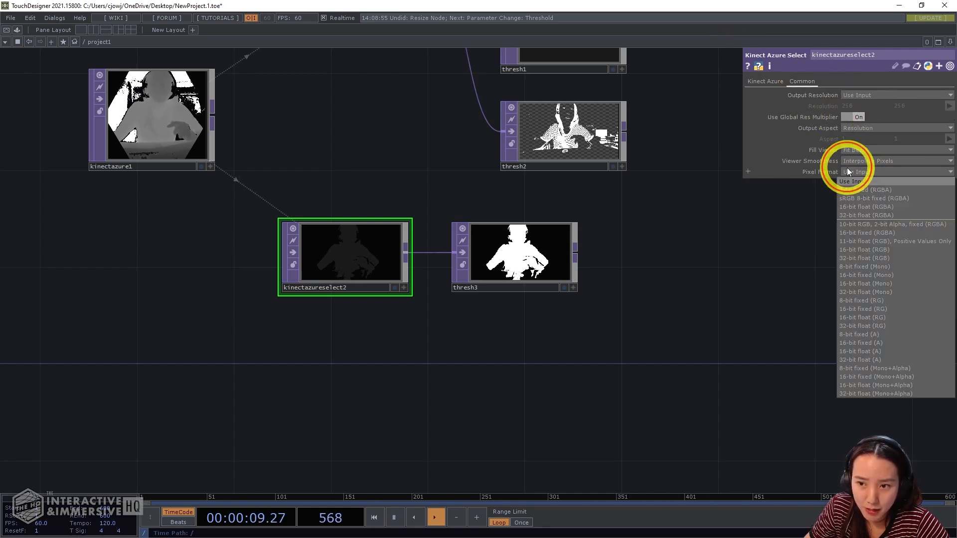
{"action": "left_click", "coordinate": [860, 207]}
{"action": "scroll", "coordinate": [623, 257], "scroll_direction": "up", "scroll_amount": 3}
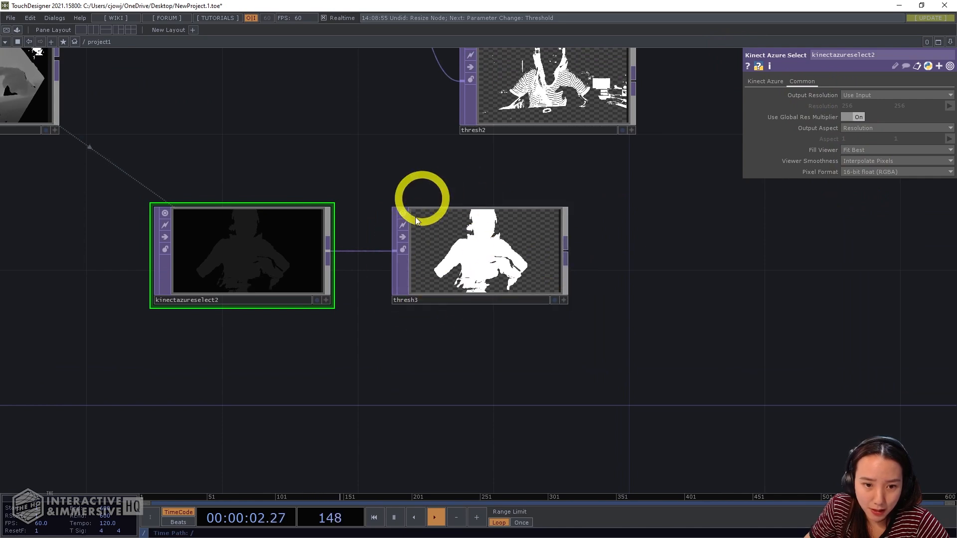
Step: Align the player index Threshold beneath the other Thresholds and compare its image information with the first Threshold's
{"action": "scroll", "coordinate": [516, 299], "scroll_direction": "down", "scroll_amount": 5}
{"action": "left_click_drag", "start_coordinate": [513, 293], "coordinate": [531, 289]}
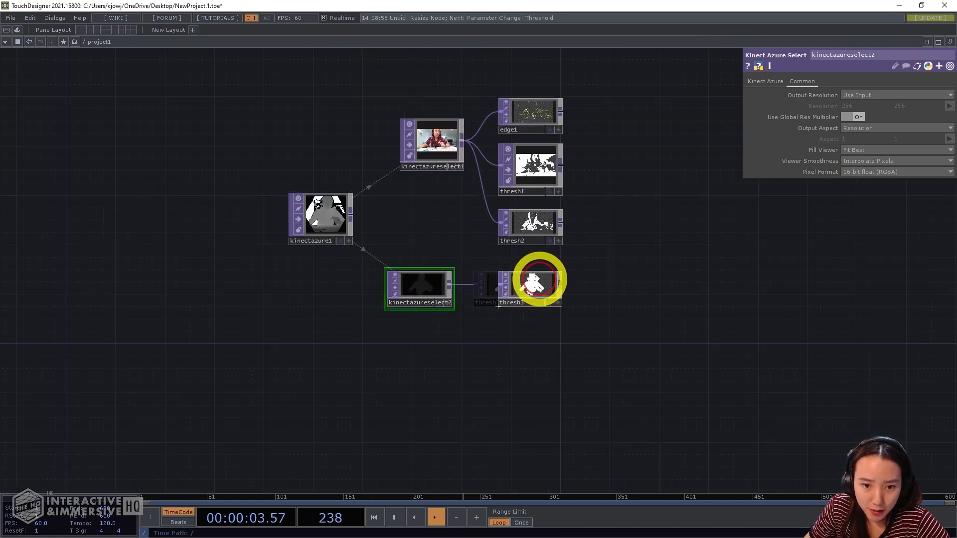
{"action": "middle_click", "coordinate": [542, 289]}
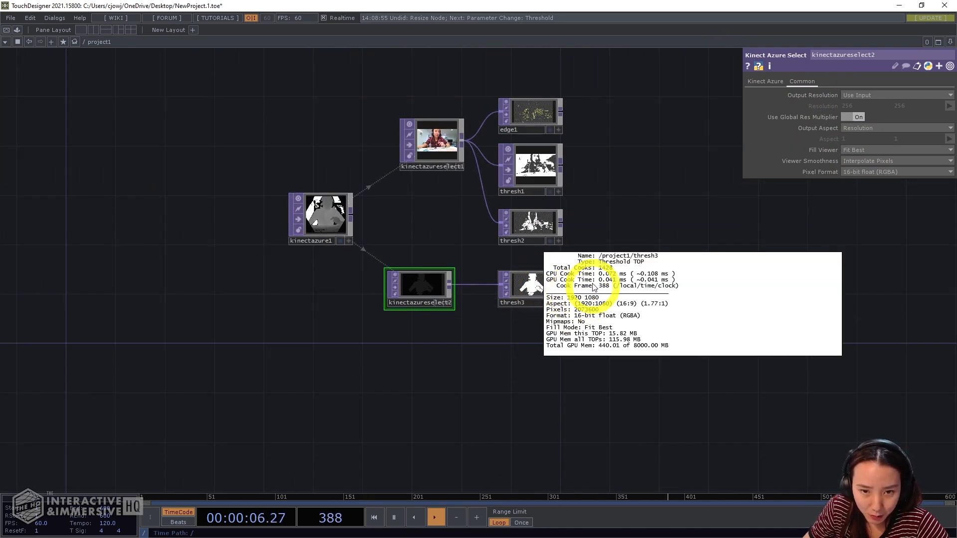
{"action": "middle_click", "coordinate": [538, 178]}
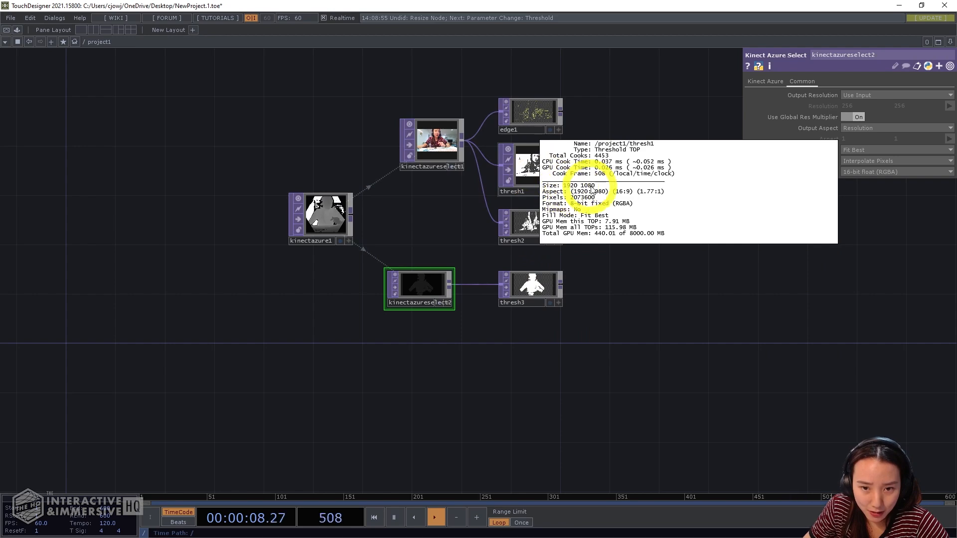
{"action": "scroll", "coordinate": [549, 210], "scroll_direction": "up", "scroll_amount": 5}
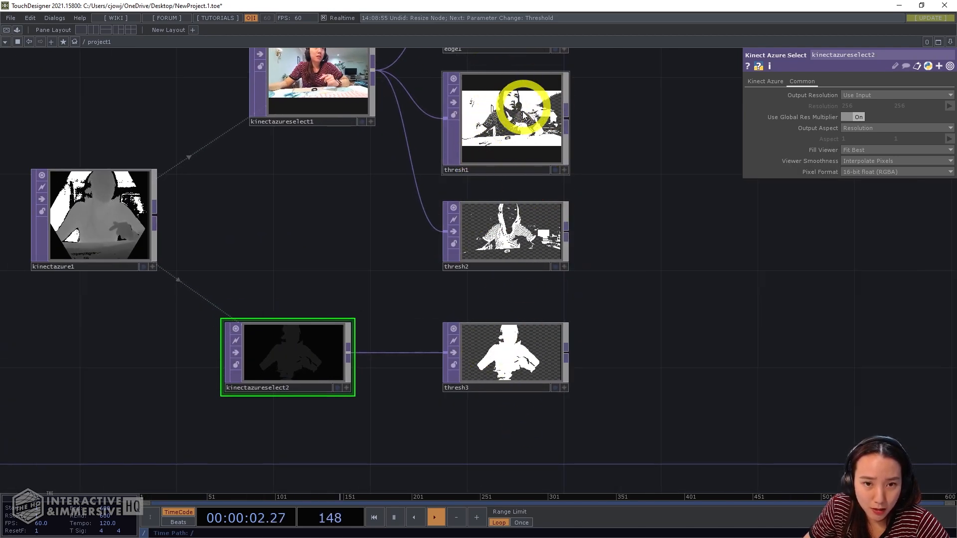
{"action": "scroll", "coordinate": [560, 201], "scroll_direction": "down", "scroll_amount": 5}
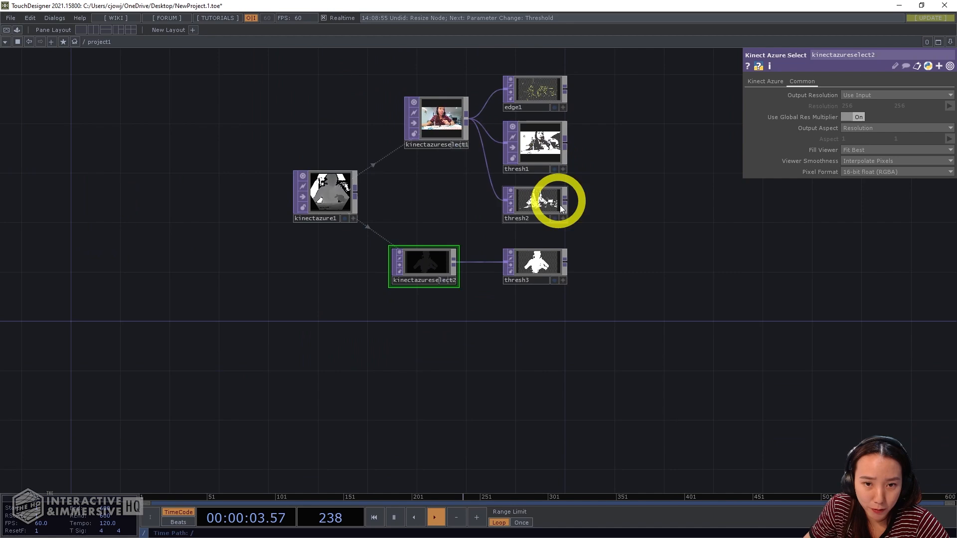
Step: Add a Multiply TOP that takes the first color Threshold and the player index Threshold as its inputs
{"action": "right_click", "coordinate": [568, 144]}
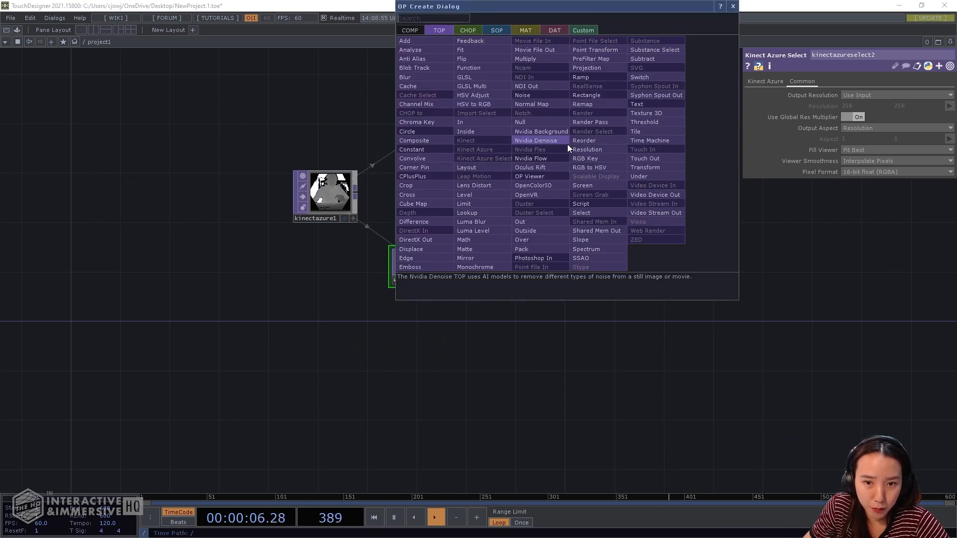
{"action": "type", "text": "mul"}
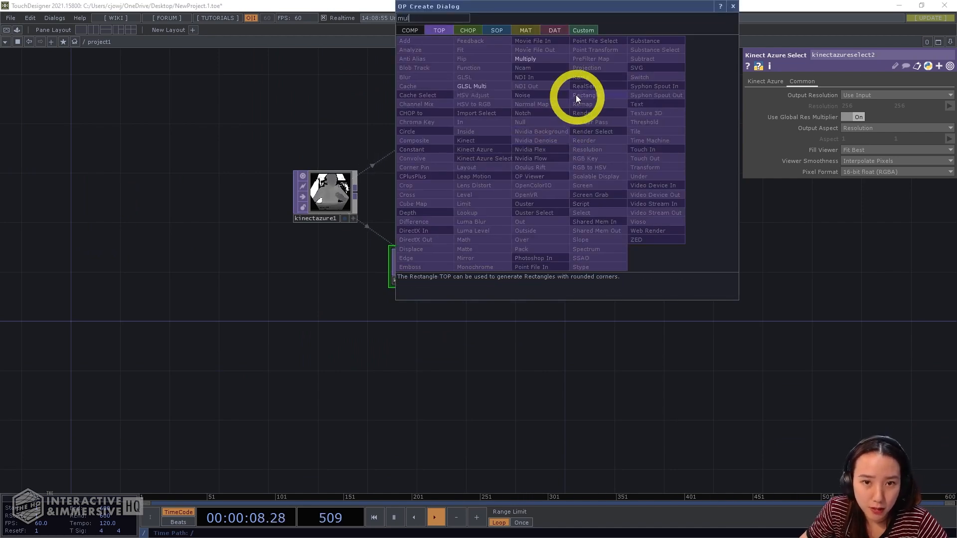
{"action": "left_click", "coordinate": [544, 59]}
{"action": "left_click", "coordinate": [642, 159]}
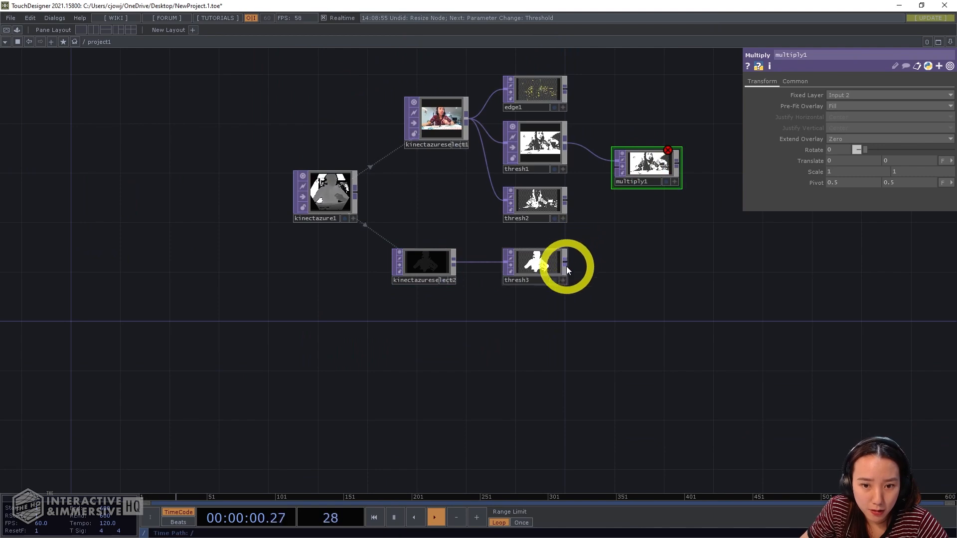
{"action": "left_click_drag", "start_coordinate": [566, 264], "coordinate": [616, 168]}
{"action": "left_click_drag", "start_coordinate": [613, 246], "coordinate": [529, 277]}
{"action": "scroll", "coordinate": [574, 199], "scroll_direction": "up", "scroll_amount": 7}
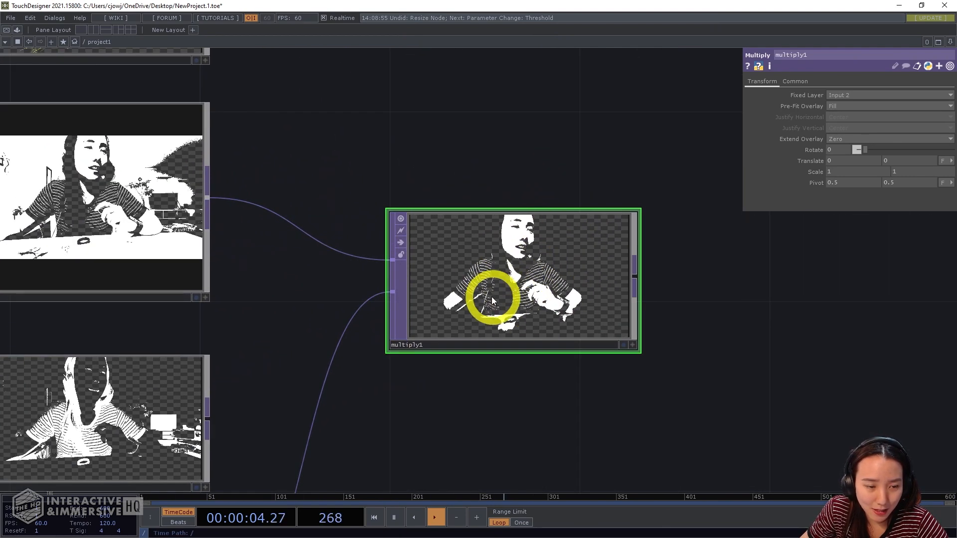
{"action": "scroll", "coordinate": [548, 252], "scroll_direction": "down", "scroll_amount": 7}
{"action": "scroll", "coordinate": [438, 324], "scroll_direction": "up", "scroll_amount": 5}
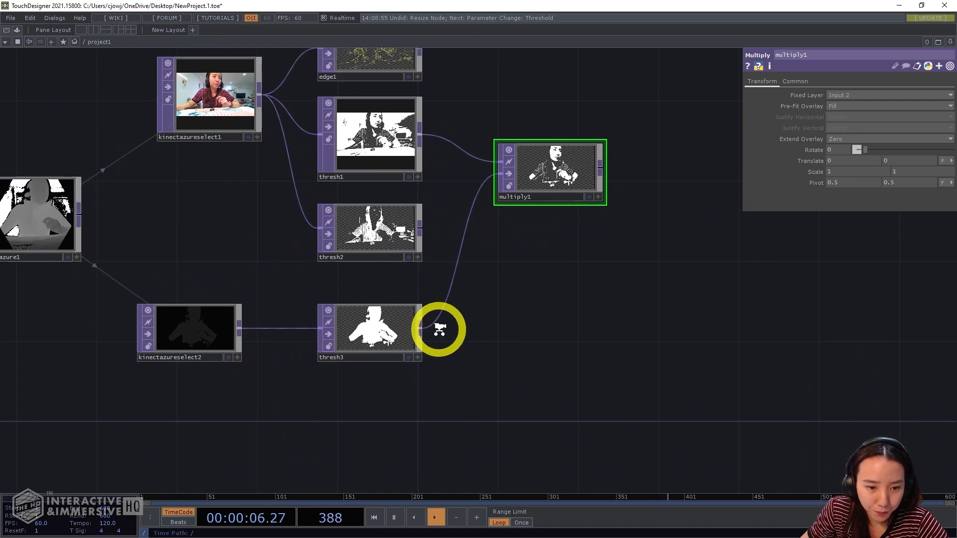
{"action": "scroll", "coordinate": [506, 265], "scroll_direction": "down", "scroll_amount": 4}
Step: Add a Transform TOP beside the player index Threshold and feed it from that Threshold
{"action": "left_click", "coordinate": [417, 266]}
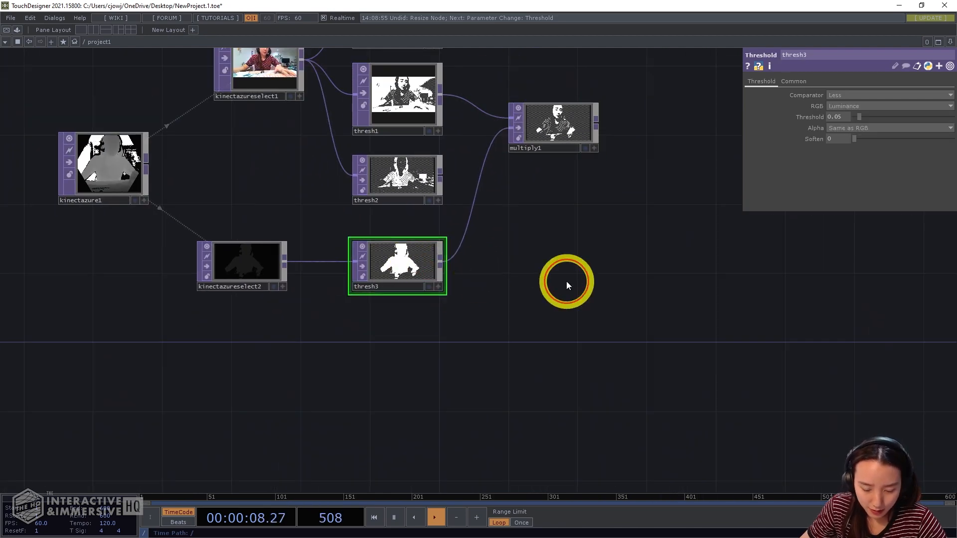
{"action": "key", "text": "Tab"}
{"action": "type", "text": "tra"}
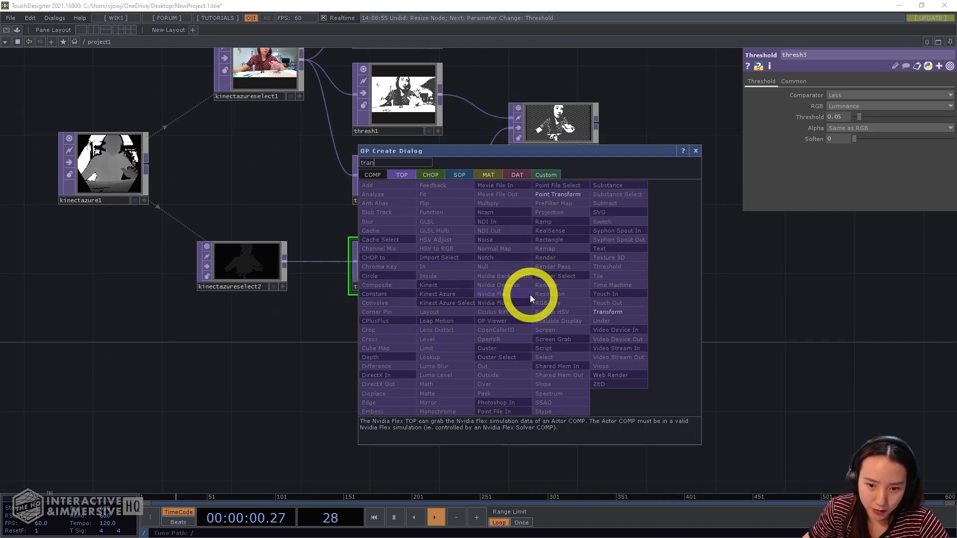
{"action": "left_click", "coordinate": [608, 312]}
{"action": "left_click", "coordinate": [536, 272]}
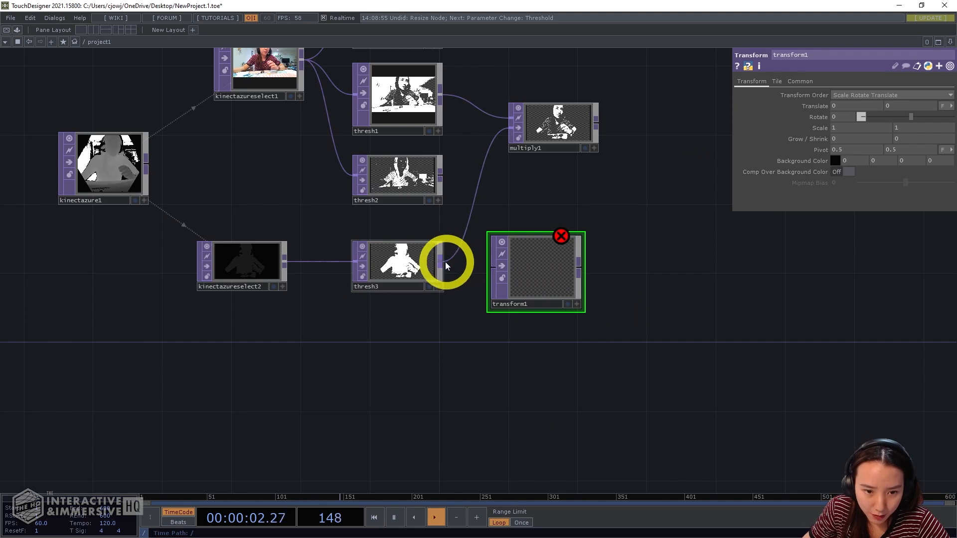
{"action": "left_click_drag", "start_coordinate": [445, 262], "coordinate": [522, 272]}
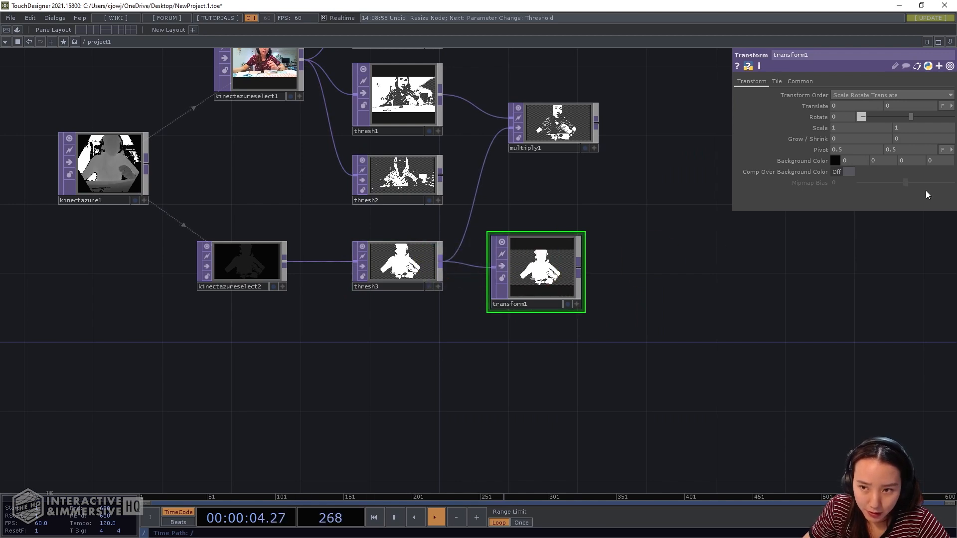
Step: Set both Scale values of the Transform operator to 1.1
{"action": "left_click", "coordinate": [841, 131]}
{"action": "type", "text": "1."}
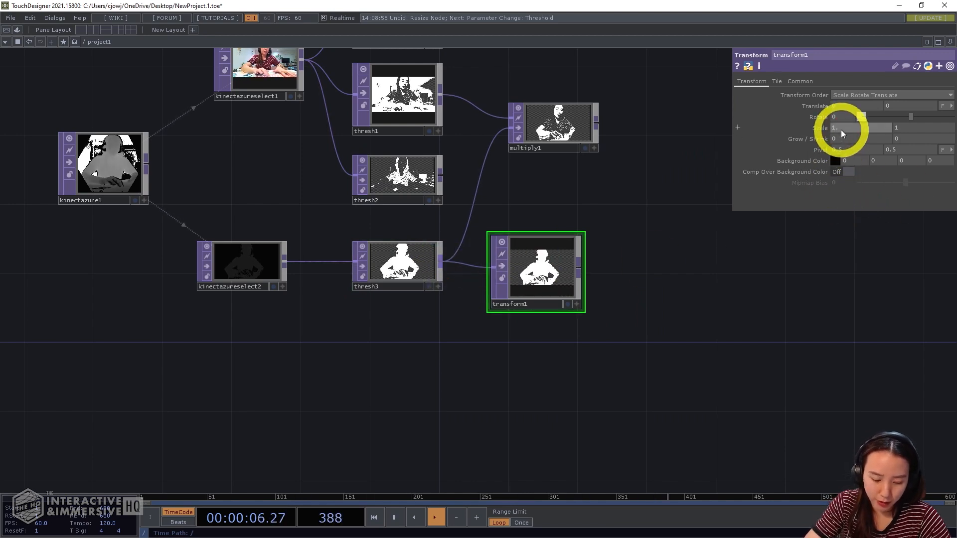
{"action": "type", "text": "1"}
{"action": "left_click", "coordinate": [917, 128]}
{"action": "type", "text": "1."}
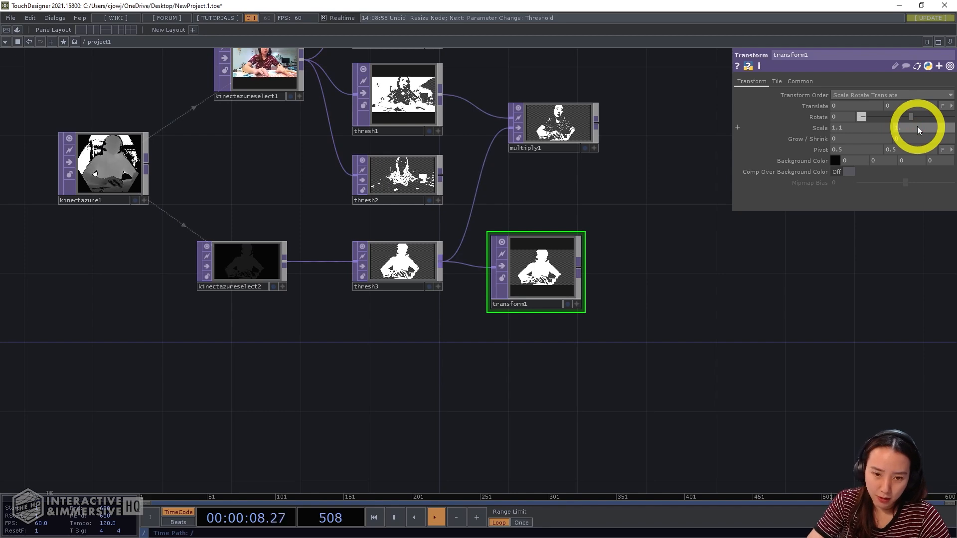
{"action": "type", "text": "1"}
Step: Spread out the network by moving the Transform further down, the Edge higher, and the Multiply up level with the first Threshold
{"action": "left_click_drag", "start_coordinate": [657, 272], "coordinate": [647, 324]}
{"action": "scroll", "coordinate": [646, 324], "scroll_direction": "down", "scroll_amount": 1}
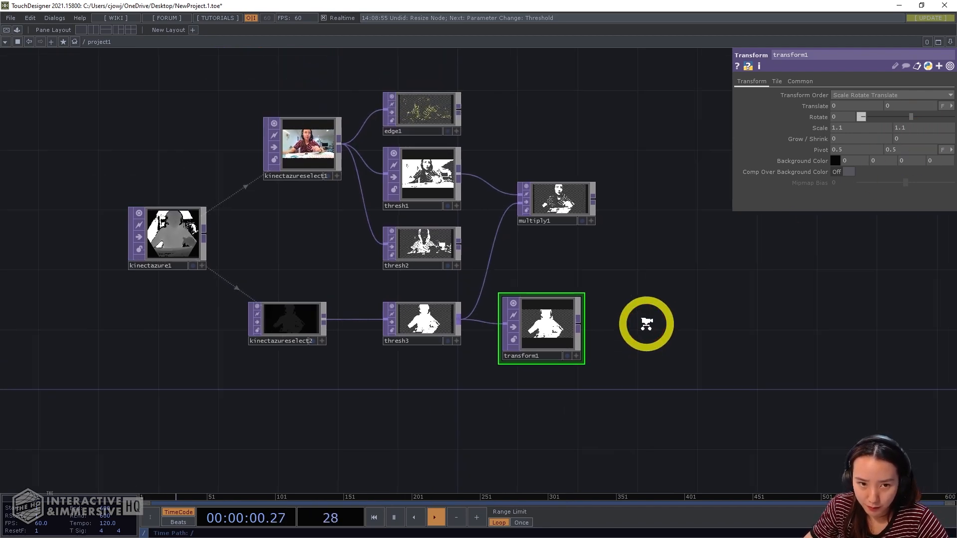
{"action": "scroll", "coordinate": [646, 324], "scroll_direction": "down", "scroll_amount": 1}
{"action": "scroll", "coordinate": [540, 199], "scroll_direction": "up", "scroll_amount": 4}
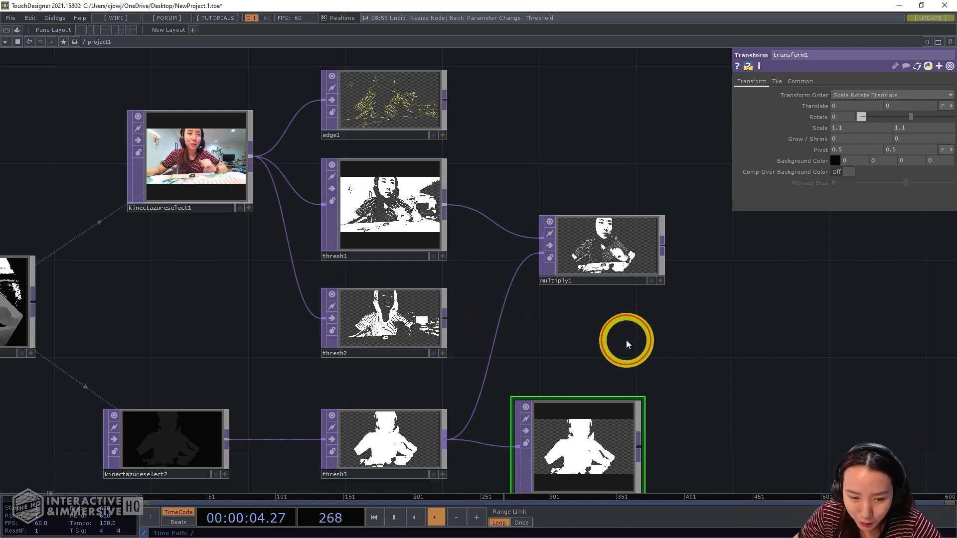
{"action": "left_click_drag", "start_coordinate": [626, 341], "coordinate": [617, 273]}
{"action": "left_click_drag", "start_coordinate": [569, 369], "coordinate": [569, 466]}
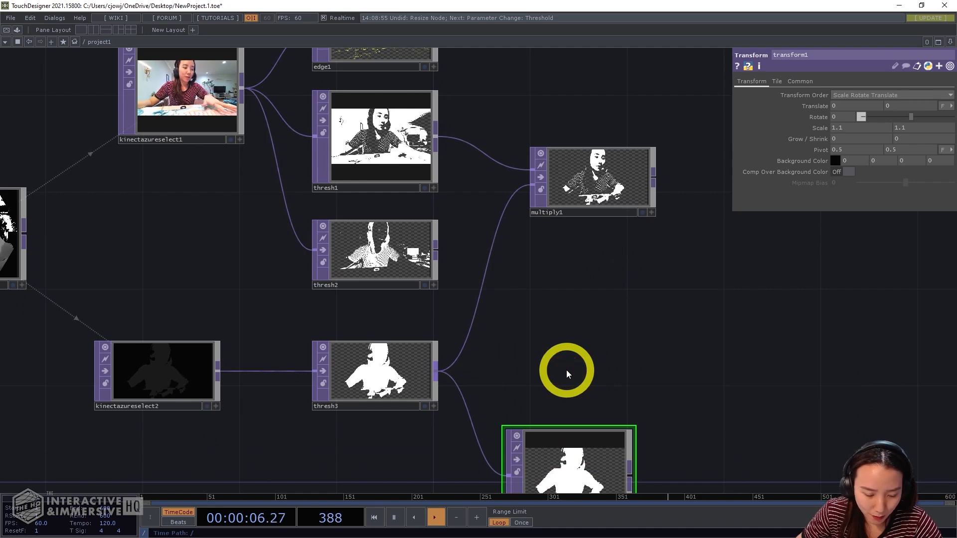
{"action": "scroll", "coordinate": [573, 349], "scroll_direction": "down", "scroll_amount": 3}
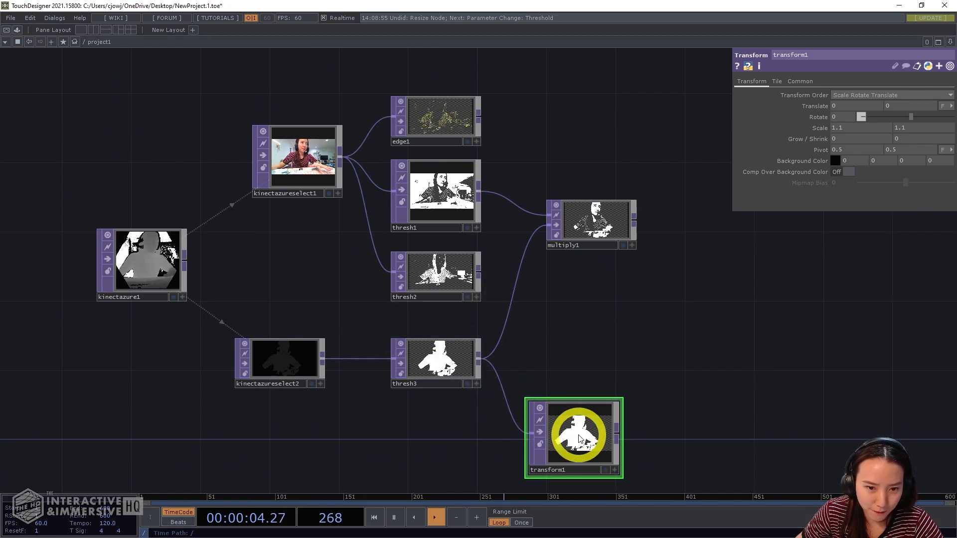
{"action": "left_click_drag", "start_coordinate": [601, 339], "coordinate": [553, 382]}
{"action": "left_click_drag", "start_coordinate": [406, 158], "coordinate": [423, 106]}
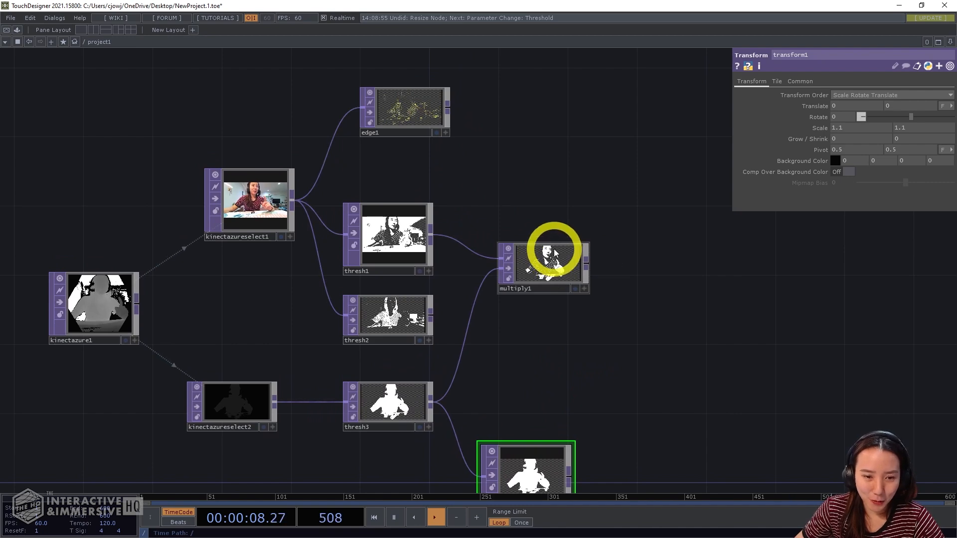
{"action": "left_click_drag", "start_coordinate": [558, 267], "coordinate": [608, 235]}
Step: Add a Constant TOP and place it directly below the Multiply operator
{"action": "key", "text": "Tab"}
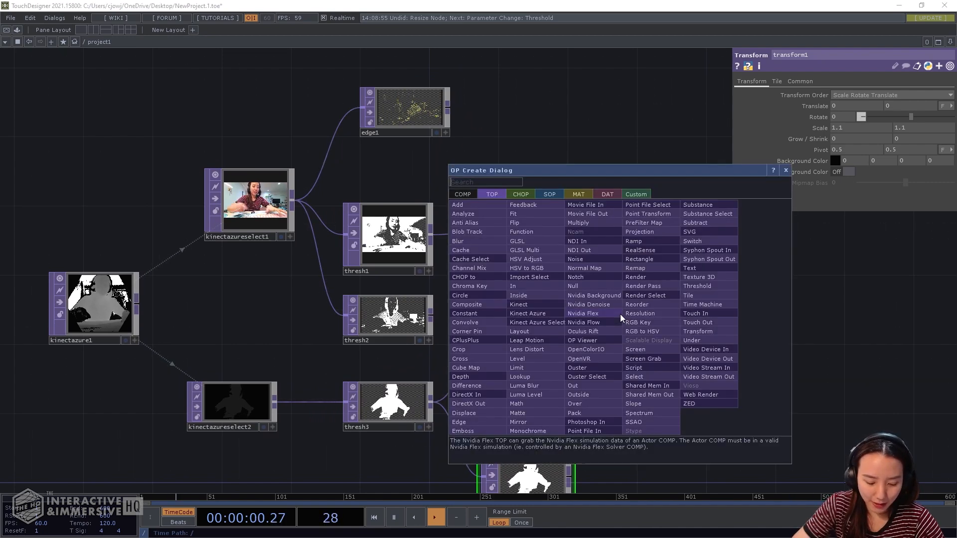
{"action": "type", "text": "con"}
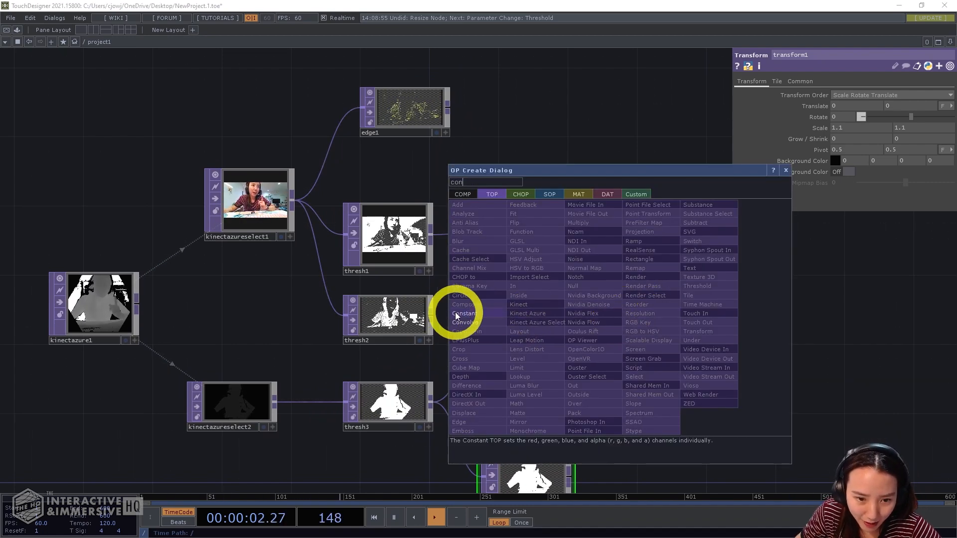
{"action": "left_click", "coordinate": [458, 313]}
{"action": "left_click", "coordinate": [581, 298]}
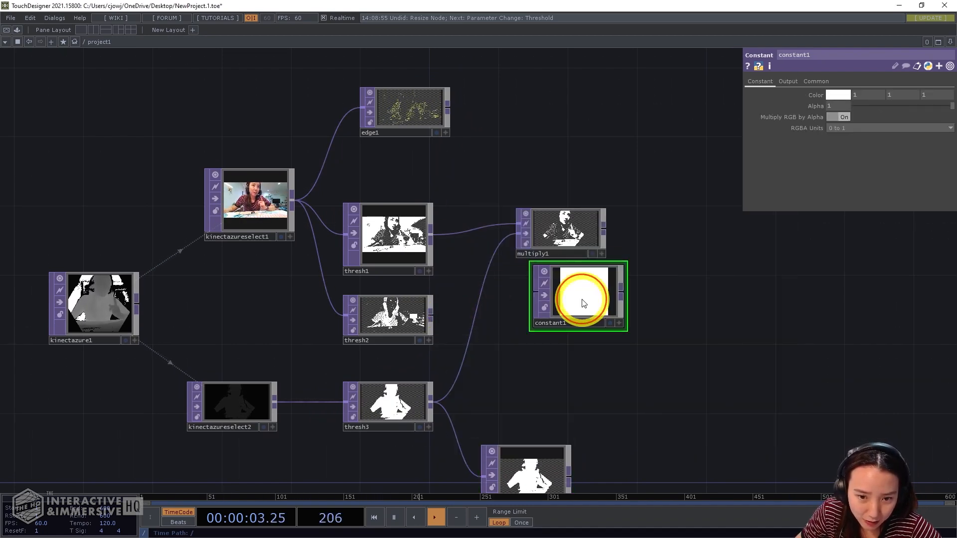
Step: Set the Constant's resolution to 1920 by 1080 and move the Multiply up to clear the Constant
{"action": "middle_click", "coordinate": [581, 233]}
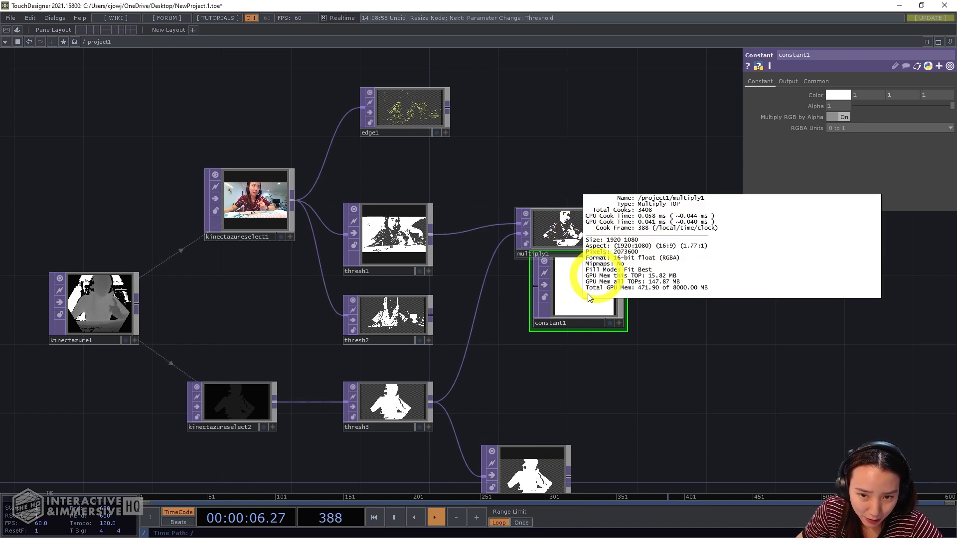
{"action": "left_click", "coordinate": [827, 84]}
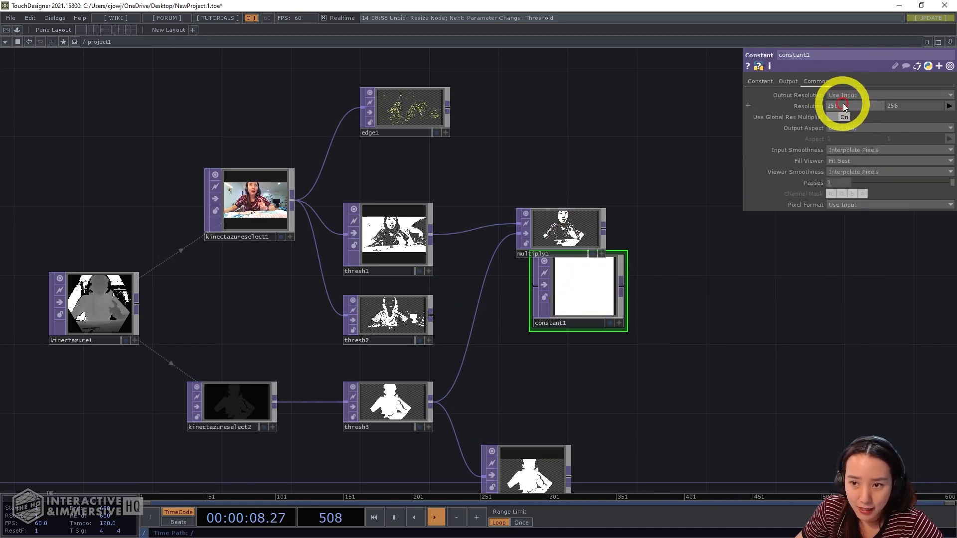
{"action": "type", "text": "1920"}
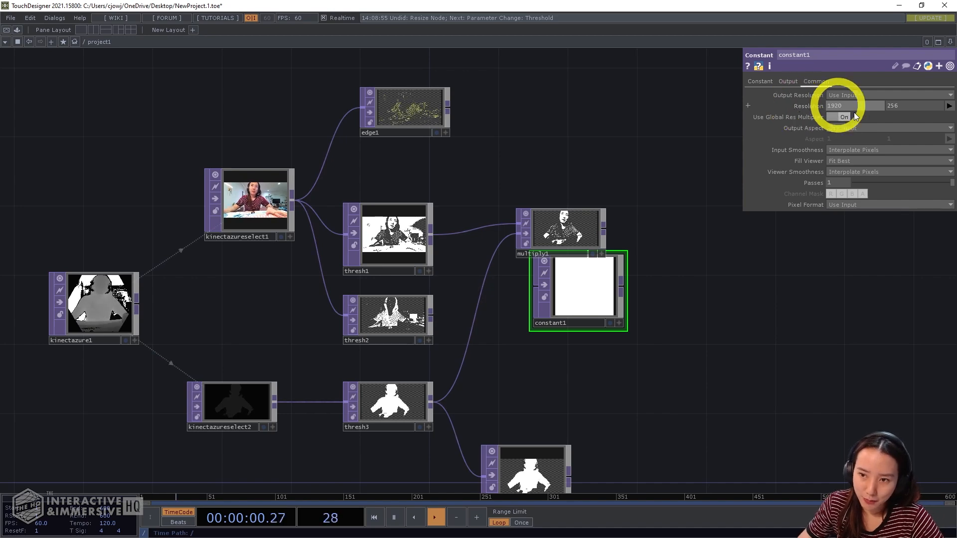
{"action": "left_click_drag", "start_coordinate": [907, 104], "coordinate": [843, 104]}
{"action": "type", "text": "1080"}
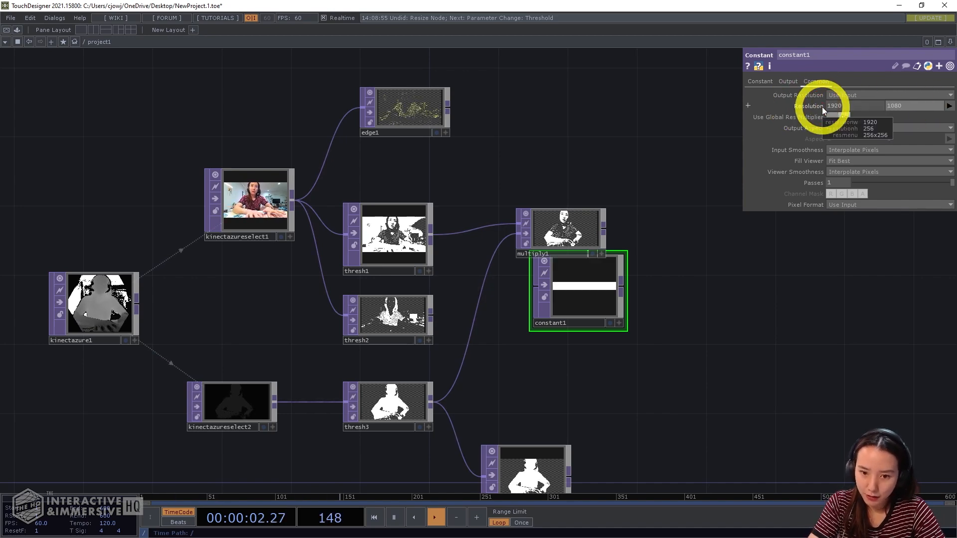
{"action": "key", "text": "Return"}
{"action": "left_click", "coordinate": [758, 82]}
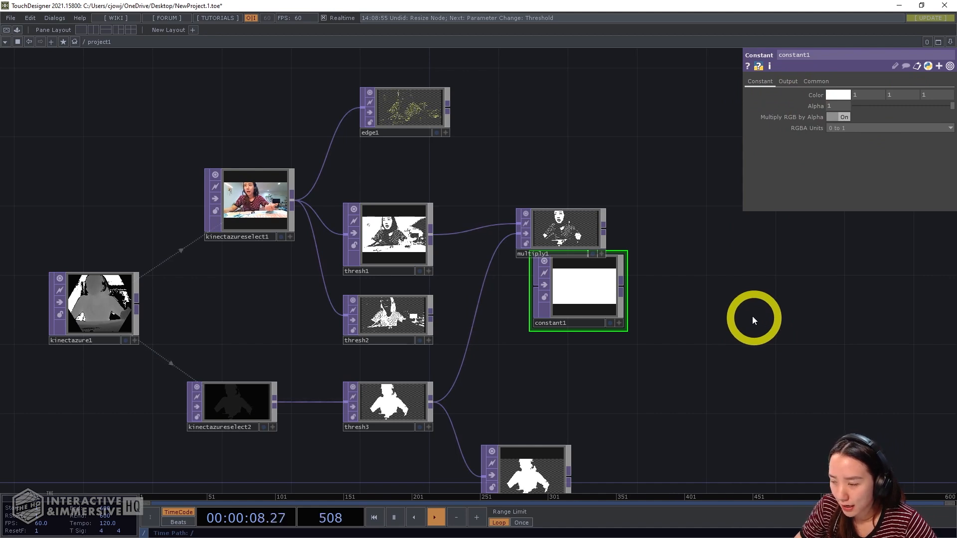
{"action": "left_click_drag", "start_coordinate": [585, 231], "coordinate": [603, 214]}
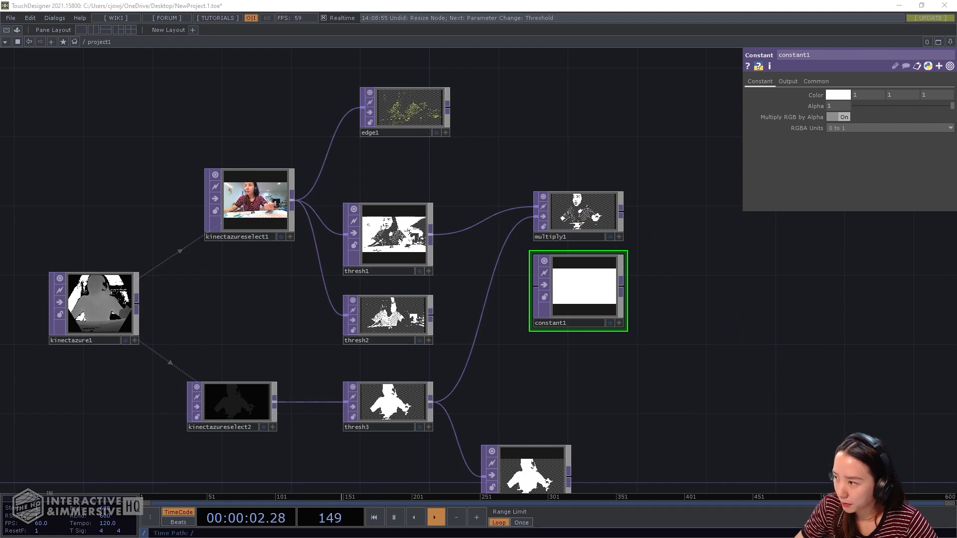
Step: Check the Andy Warhol portraits in the browser, return to TouchDesigner and color the Constant light pink with saturation 0.195
{"action": "left_click_drag", "start_coordinate": [947, 279], "coordinate": [538, 1]}
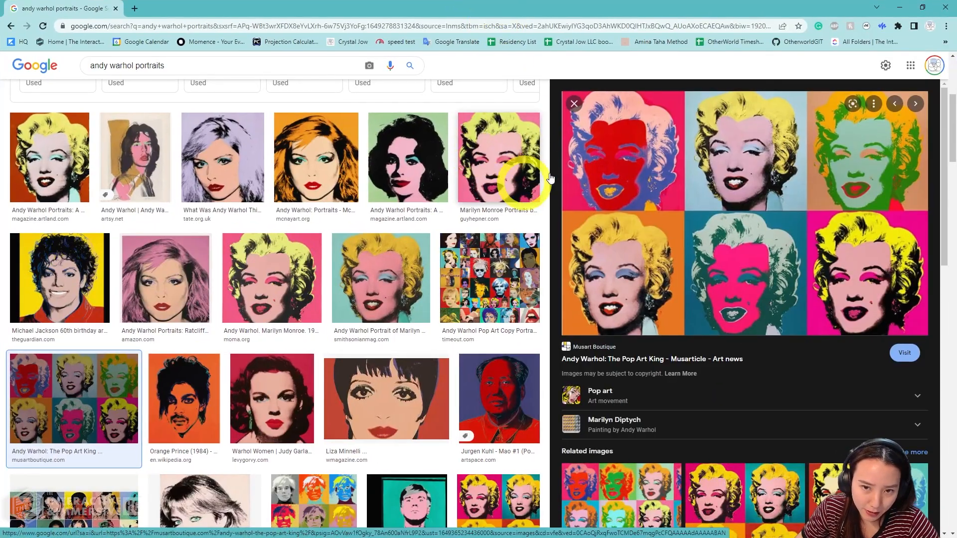
{"action": "left_click_drag", "start_coordinate": [700, 5], "coordinate": [956, 279]}
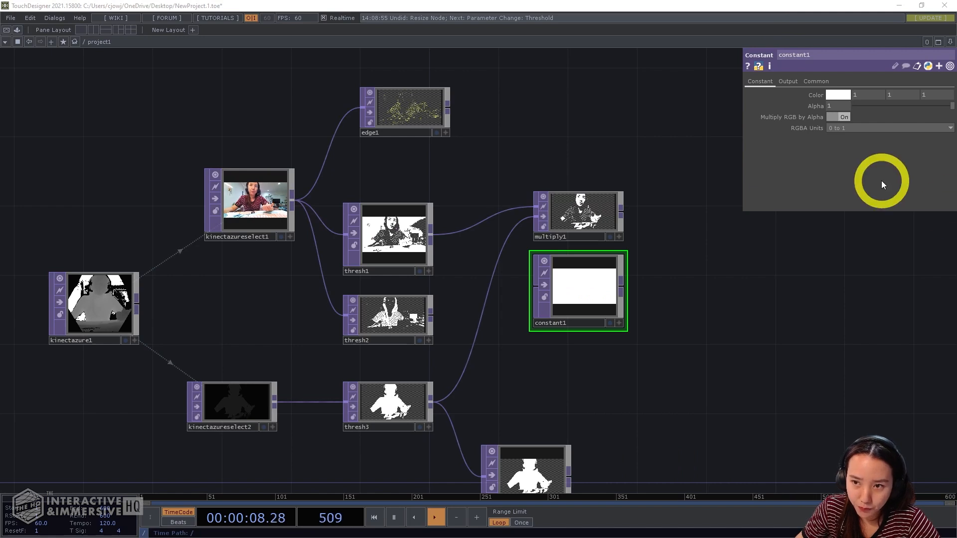
{"action": "left_click", "coordinate": [831, 96]}
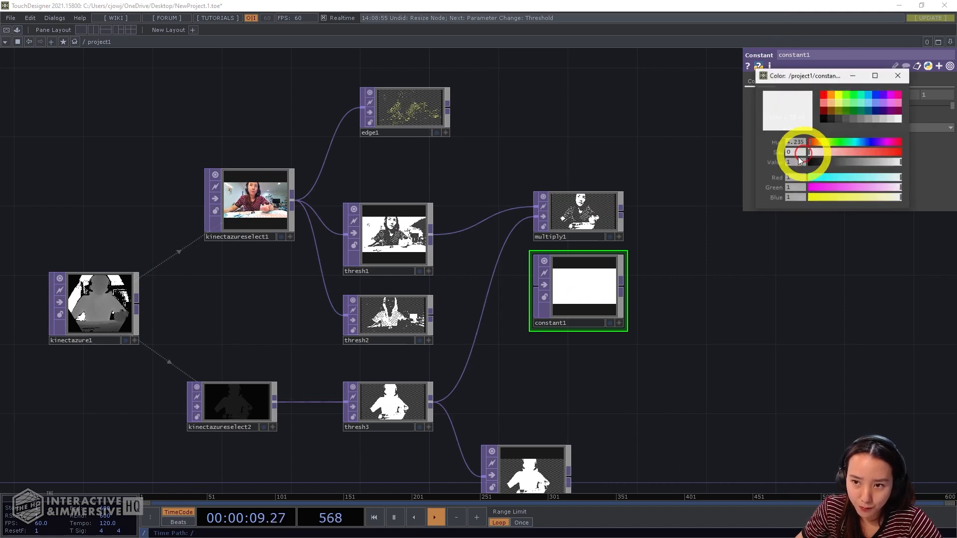
{"action": "left_click", "coordinate": [825, 102]}
{"action": "left_click_drag", "start_coordinate": [852, 151], "coordinate": [827, 151]}
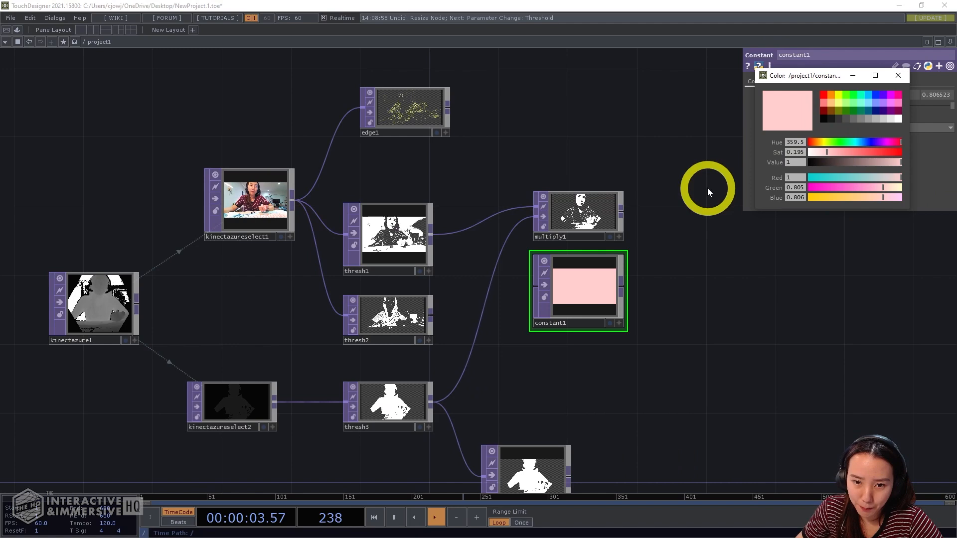
Step: Add a second Multiply TOP that combines the first Multiply with the pink Constant
{"action": "right_click", "coordinate": [621, 214]}
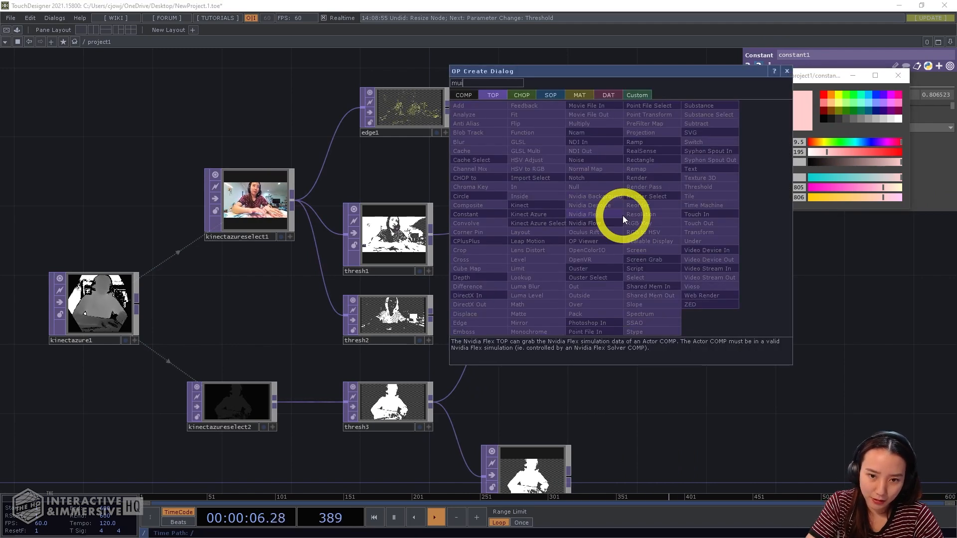
{"action": "type", "text": "mu"}
{"action": "left_click", "coordinate": [586, 127]}
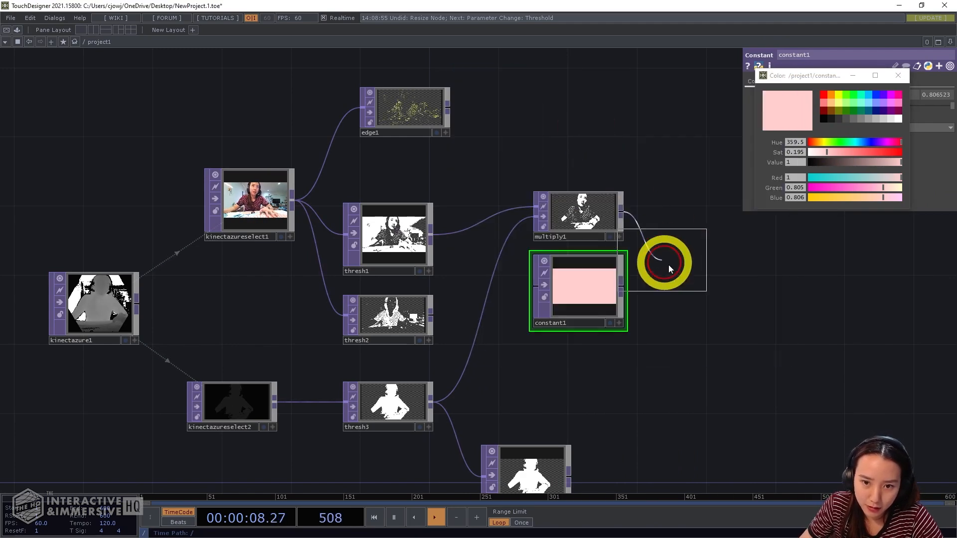
{"action": "left_click", "coordinate": [644, 288]}
{"action": "left_click_drag", "start_coordinate": [624, 285], "coordinate": [653, 274]}
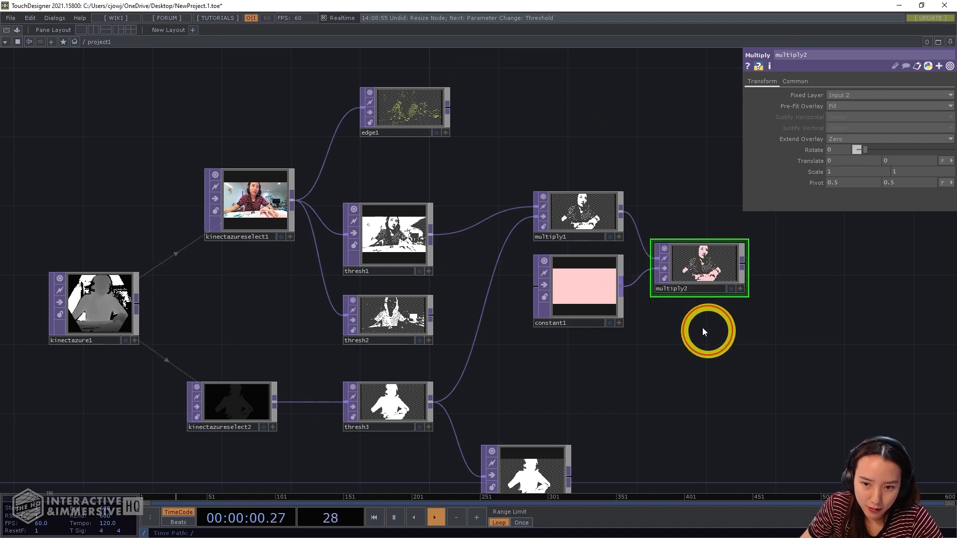
Step: Rearrange the network: second Multiply higher with the Edge above it, second Threshold slightly lower, player index Threshold and Transform further down
{"action": "scroll", "coordinate": [698, 239], "scroll_direction": "up", "scroll_amount": 5}
{"action": "scroll", "coordinate": [695, 262], "scroll_direction": "down", "scroll_amount": 8}
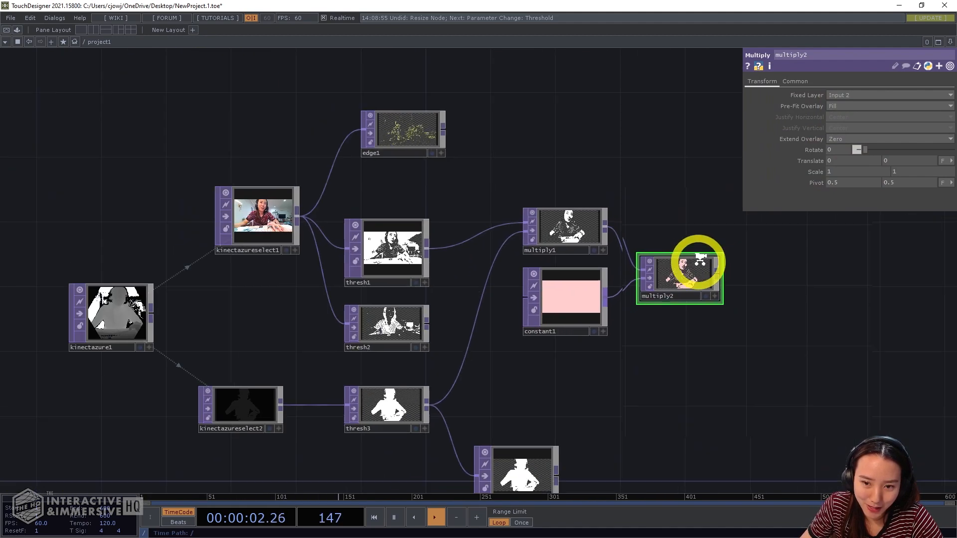
{"action": "left_click_drag", "start_coordinate": [641, 215], "coordinate": [654, 165]}
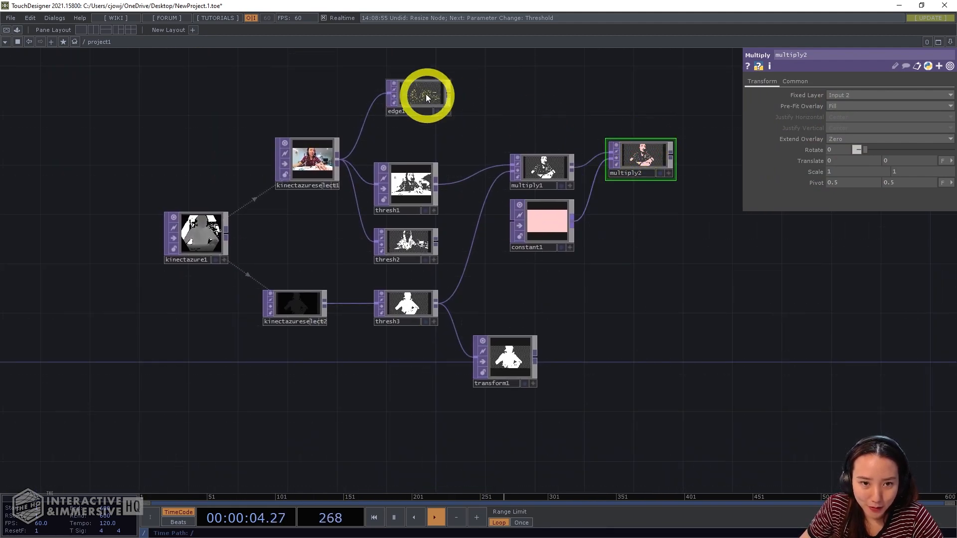
{"action": "left_click_drag", "start_coordinate": [428, 96], "coordinate": [643, 107]}
{"action": "left_click_drag", "start_coordinate": [627, 276], "coordinate": [627, 188]}
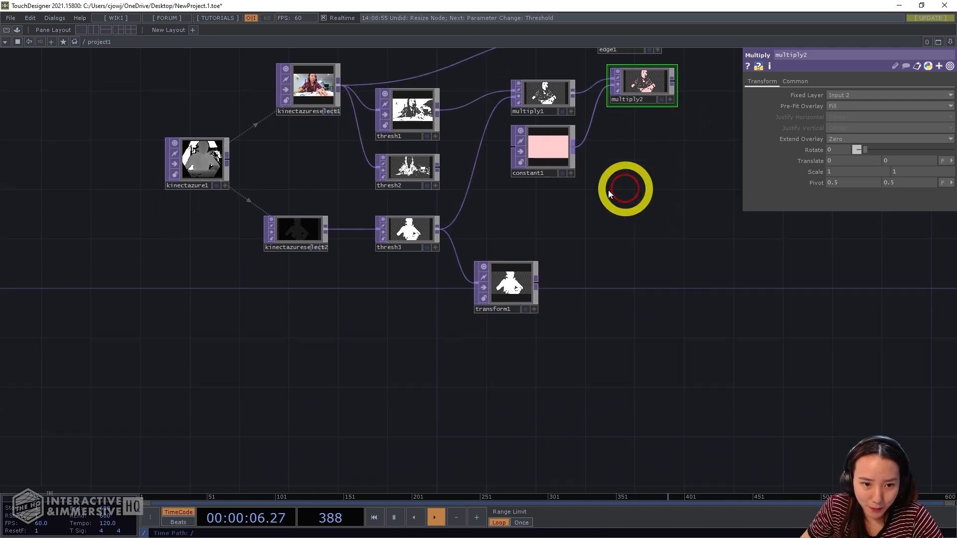
{"action": "left_click_drag", "start_coordinate": [412, 155], "coordinate": [412, 168]}
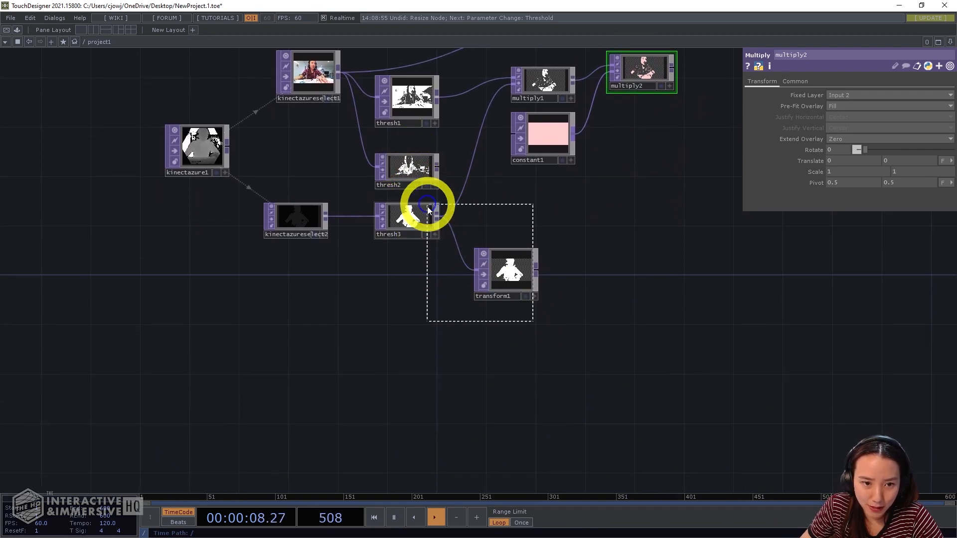
{"action": "left_click_drag", "start_coordinate": [427, 206], "coordinate": [427, 205]}
{"action": "left_click_drag", "start_coordinate": [427, 222], "coordinate": [451, 308]}
{"action": "scroll", "coordinate": [417, 133], "scroll_direction": "up", "scroll_amount": 7}
{"action": "scroll", "coordinate": [374, 250], "scroll_direction": "down", "scroll_amount": 5}
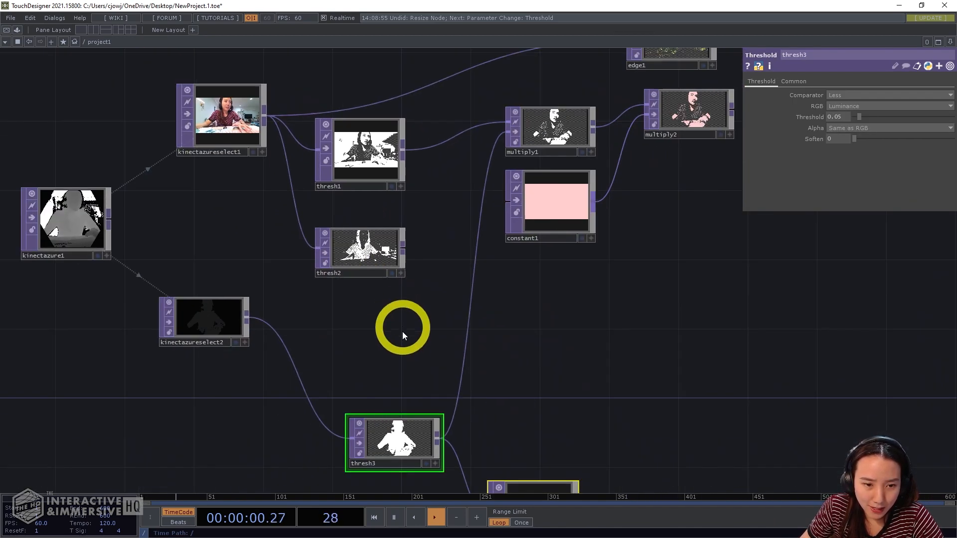
Step: Add a Ramp TOP between the second Threshold and the player index Threshold, and set its type to Vertical
{"action": "key", "text": "Tab"}
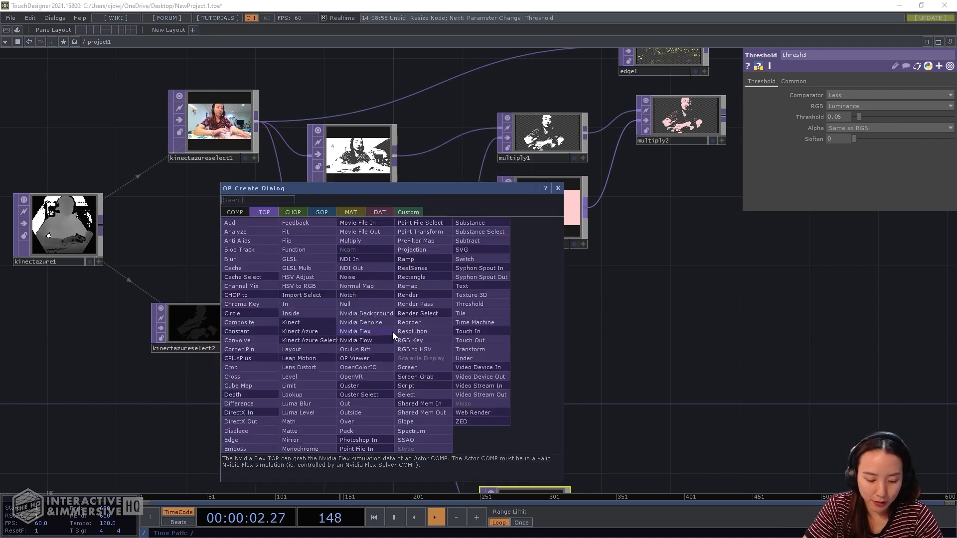
{"action": "type", "text": "ramp"}
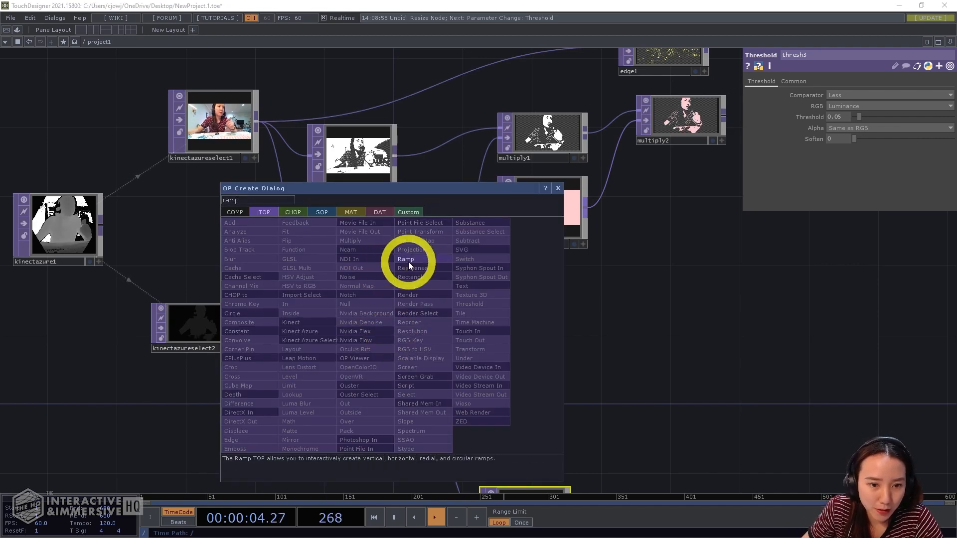
{"action": "left_click", "coordinate": [408, 262]}
{"action": "left_click", "coordinate": [380, 326]}
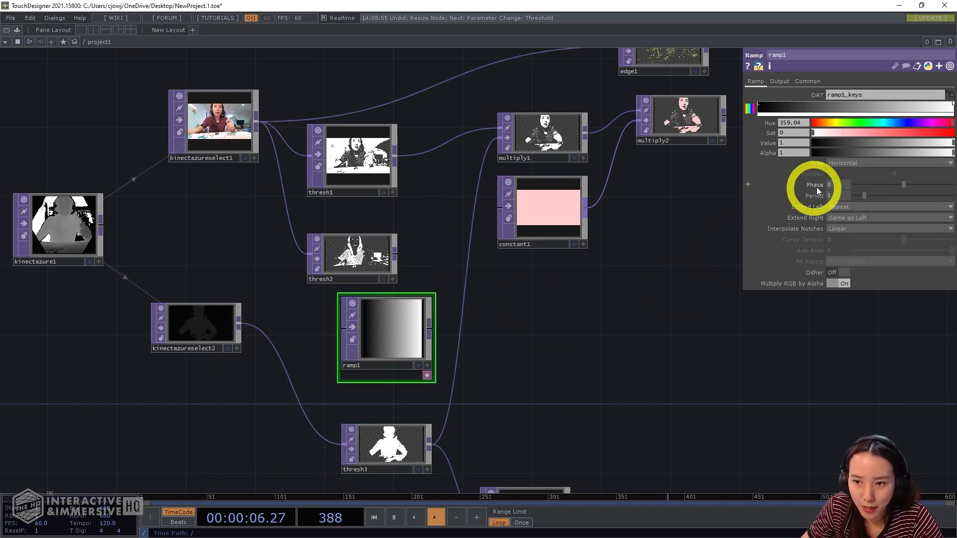
{"action": "left_click", "coordinate": [838, 163]}
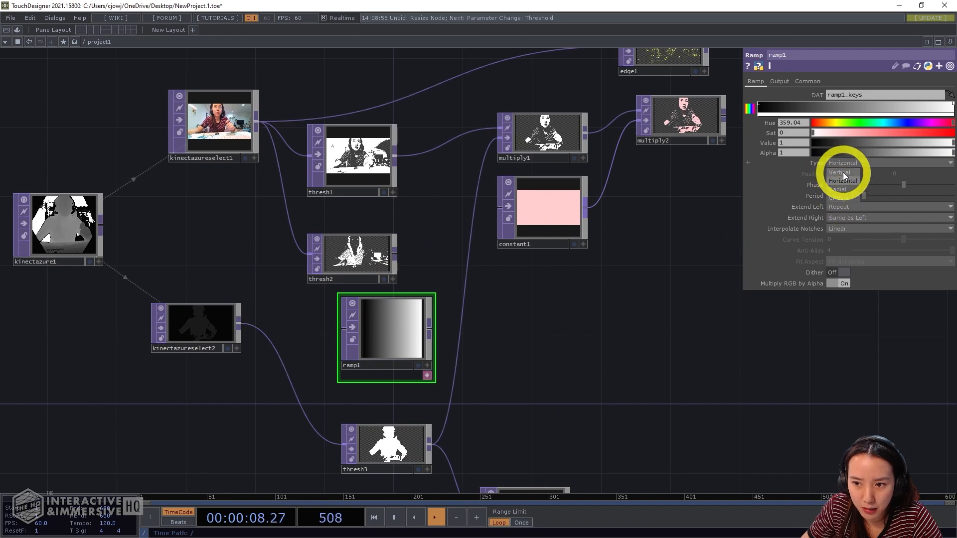
{"action": "left_click", "coordinate": [842, 173]}
Step: Set the Ramp's resolution to 1920 by 1080
{"action": "left_click", "coordinate": [812, 82]}
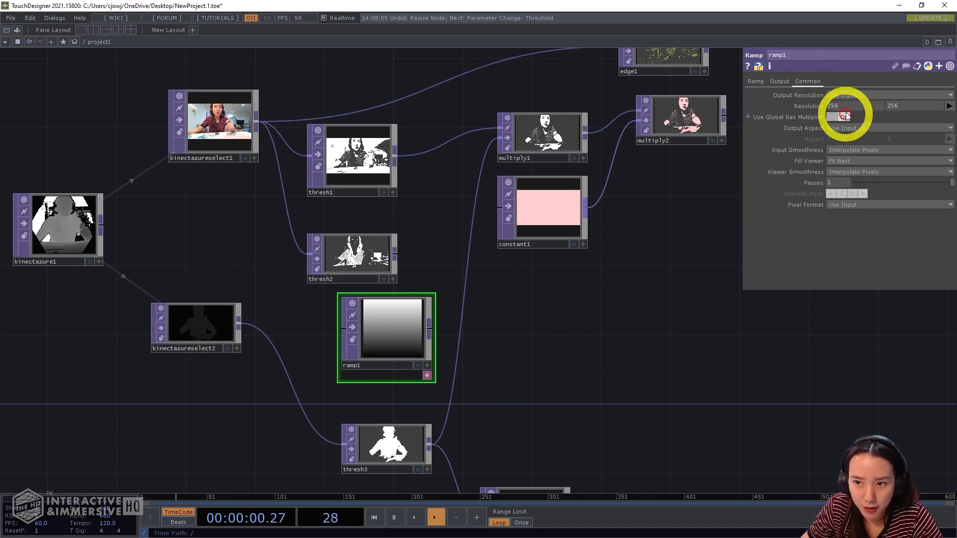
{"action": "left_click_drag", "start_coordinate": [846, 111], "coordinate": [778, 108]}
{"action": "type", "text": "1920"}
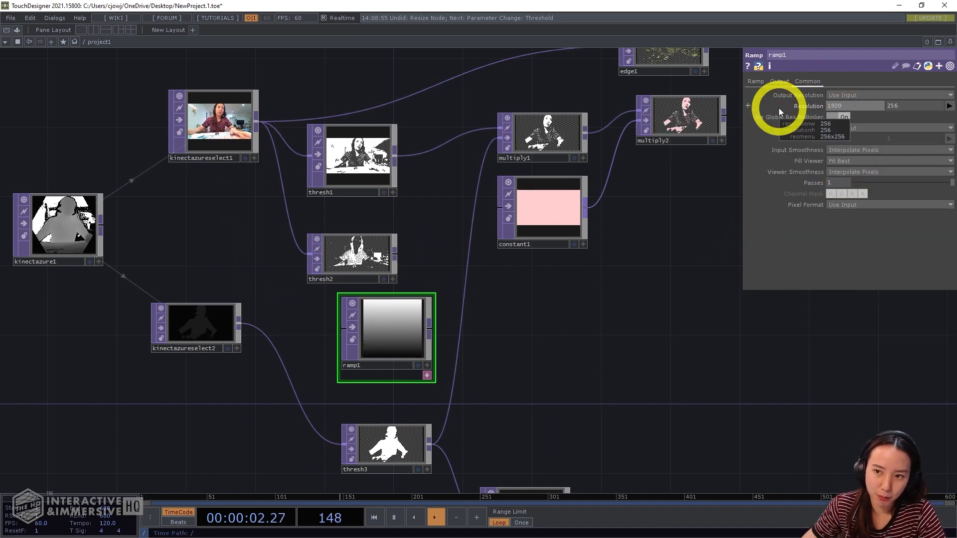
{"action": "left_click", "coordinate": [866, 109]}
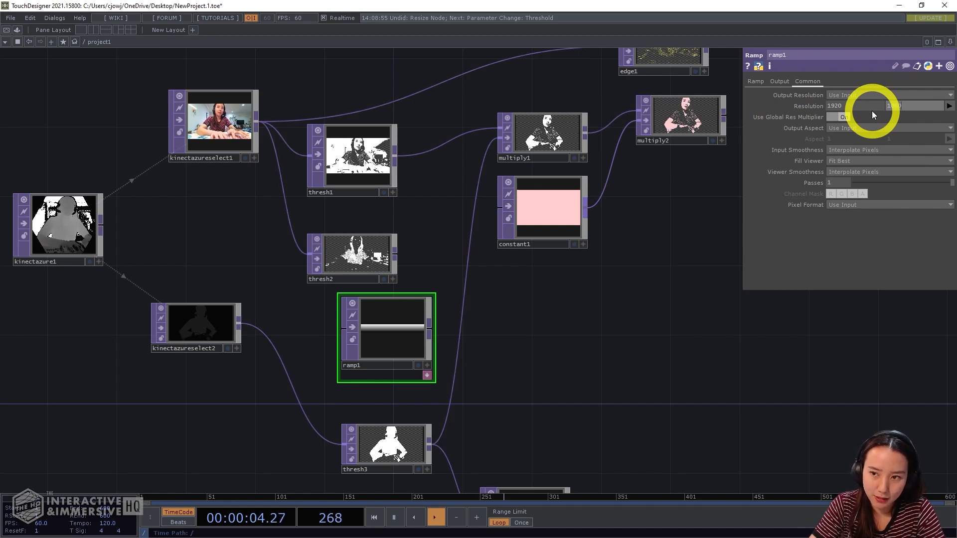
Step: Color the Ramp's light end dark brown with hue 29, saturation 0.915 and value 0.344
{"action": "left_click", "coordinate": [755, 81]}
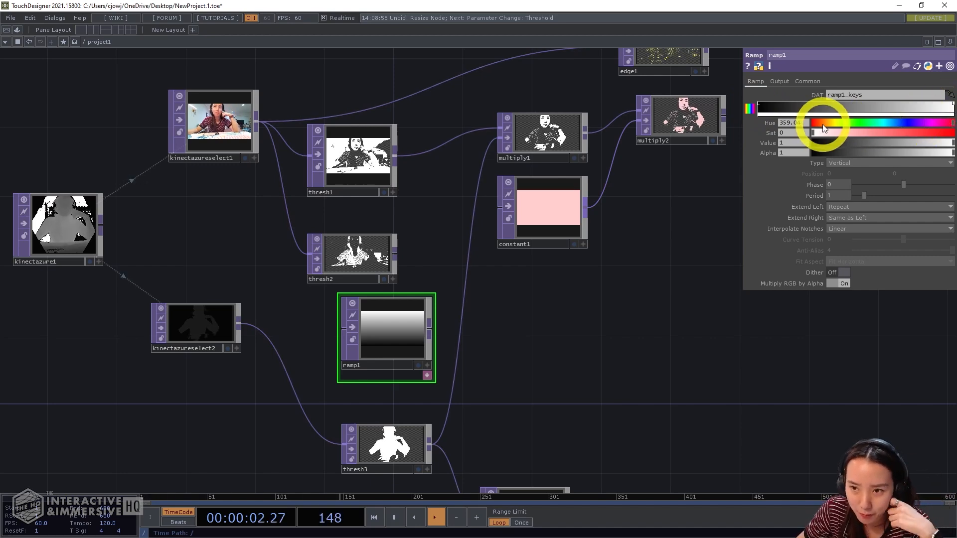
{"action": "mouse_move", "coordinate": [868, 137]}
{"action": "left_mouse_down"}
{"action": "mouse_move", "coordinate": [950, 140]}
{"action": "mouse_move", "coordinate": [878, 144]}
{"action": "left_mouse_up"}
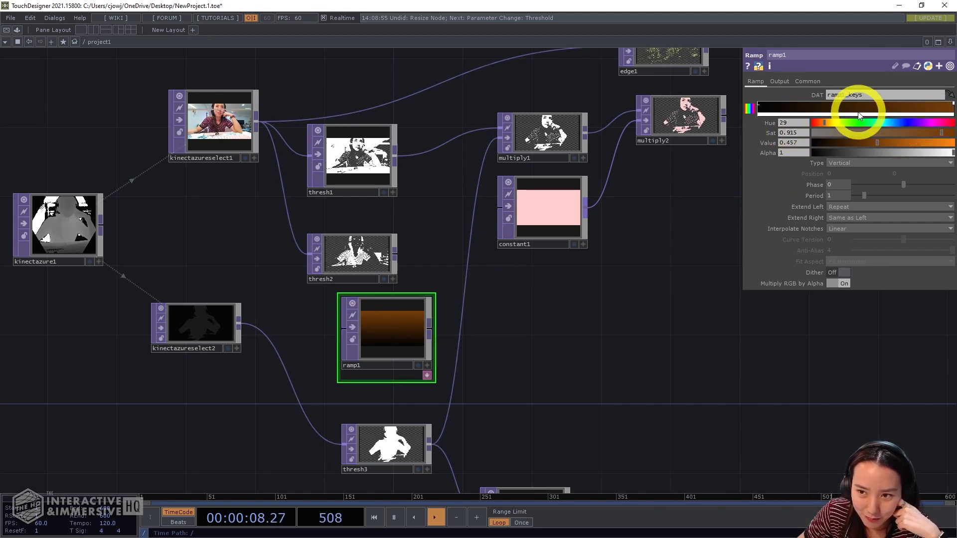
{"action": "left_click_drag", "start_coordinate": [879, 144], "coordinate": [861, 144]}
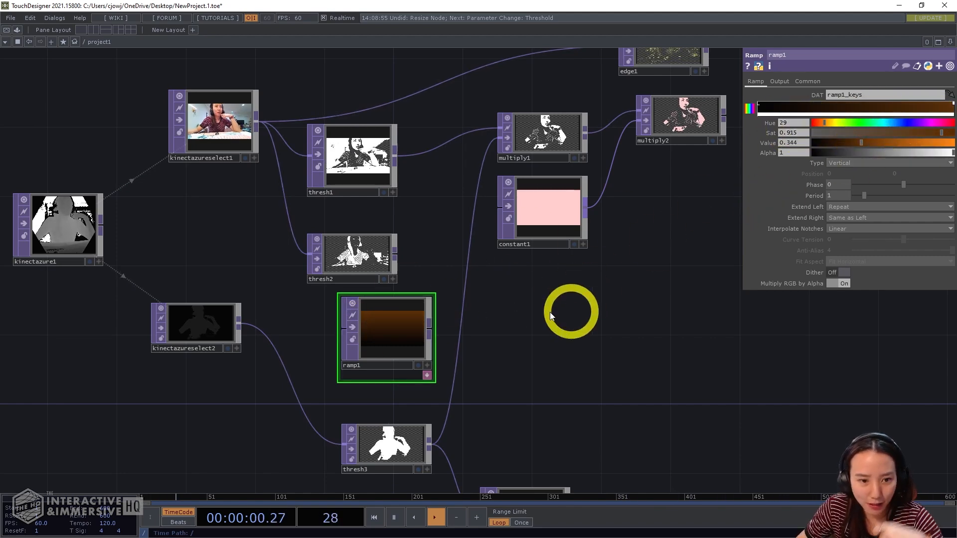
Step: Add a third Multiply TOP that combines the second Threshold with the brown Ramp
{"action": "right_click", "coordinate": [394, 257]}
{"action": "type", "text": "mul"}
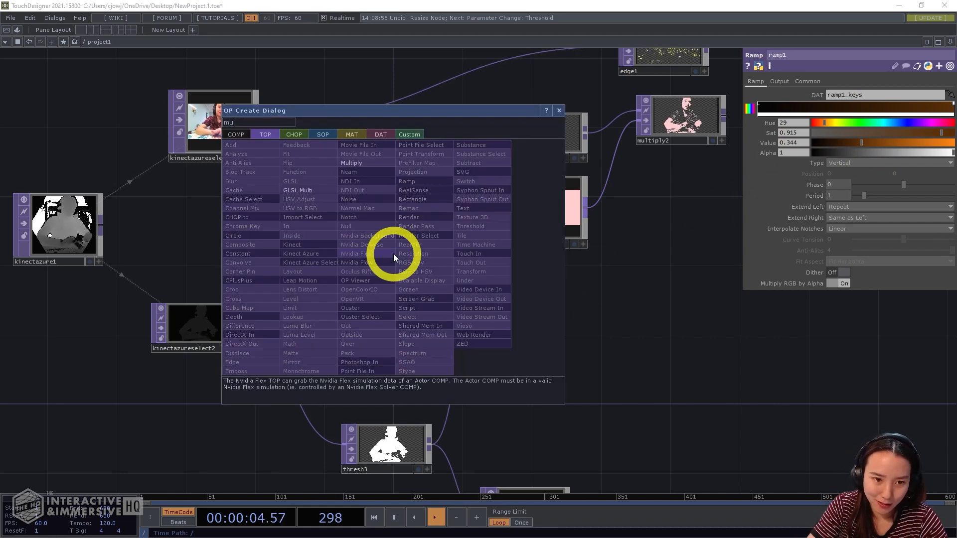
{"action": "left_click", "coordinate": [355, 163]}
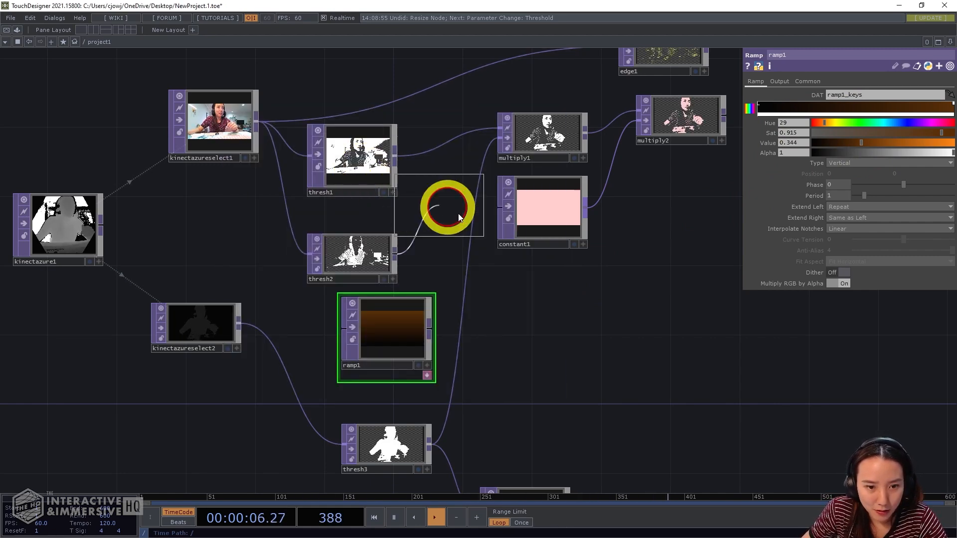
{"action": "left_click", "coordinate": [556, 322]}
{"action": "left_click_drag", "start_coordinate": [430, 326], "coordinate": [534, 311]}
{"action": "scroll", "coordinate": [632, 310], "scroll_direction": "up", "scroll_amount": 5}
{"action": "scroll", "coordinate": [519, 297], "scroll_direction": "down", "scroll_amount": 5}
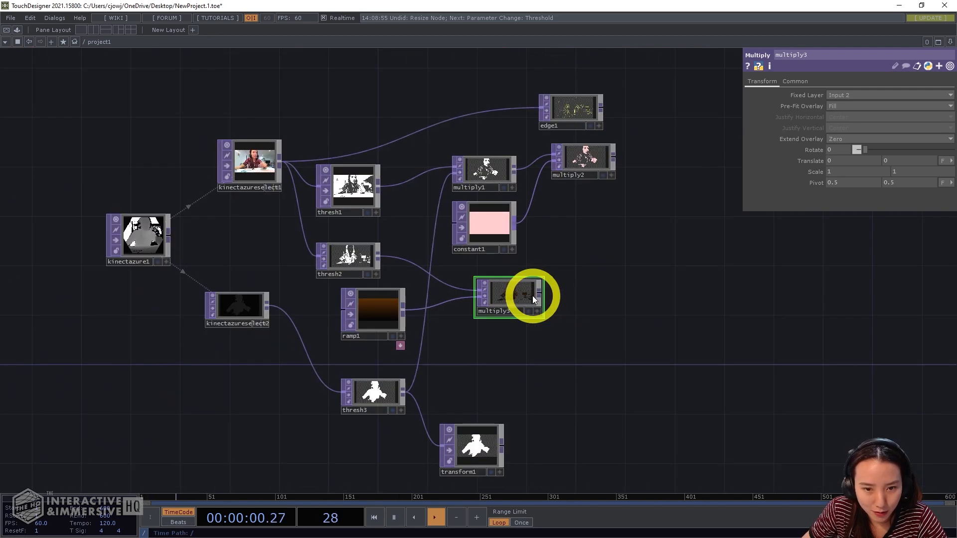
Step: Move the pink Multiply down beside the Constant and place the brown Multiply directly below it
{"action": "scroll", "coordinate": [600, 195], "scroll_direction": "up", "scroll_amount": 5}
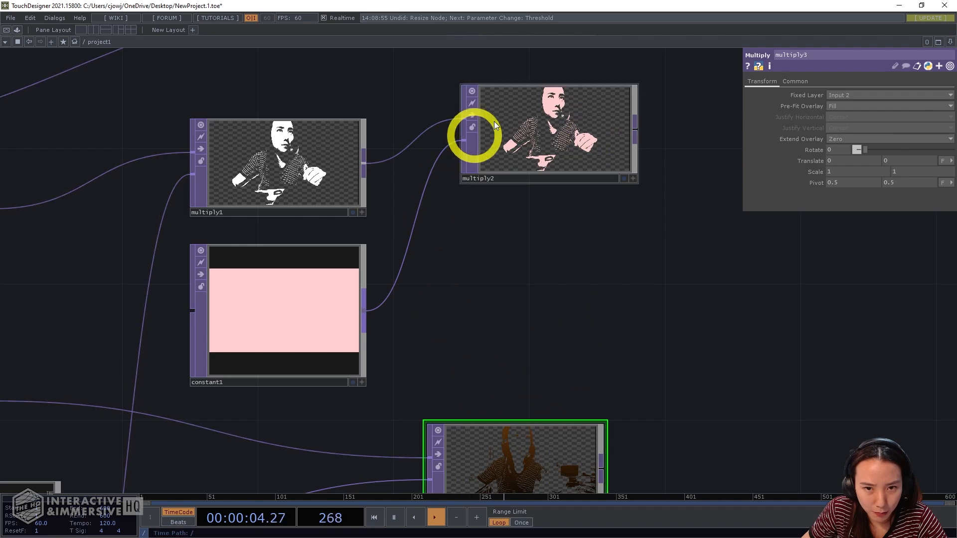
{"action": "left_click_drag", "start_coordinate": [574, 152], "coordinate": [552, 367]}
{"action": "left_click_drag", "start_coordinate": [547, 460], "coordinate": [573, 406]}
{"action": "scroll", "coordinate": [708, 366], "scroll_direction": "down", "scroll_amount": 3}
{"action": "scroll", "coordinate": [709, 367], "scroll_direction": "down", "scroll_amount": 3}
{"action": "left_click_drag", "start_coordinate": [708, 369], "coordinate": [703, 277]}
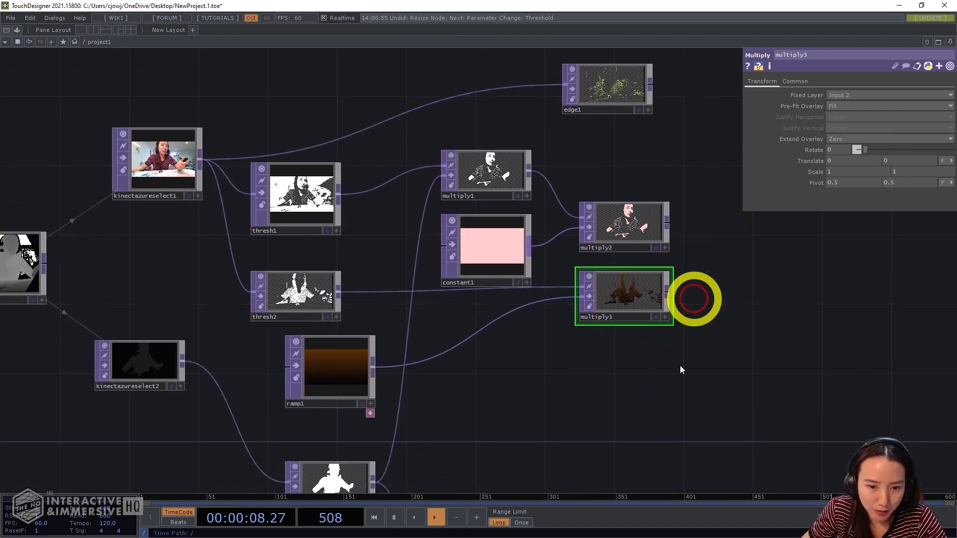
{"action": "left_click_drag", "start_coordinate": [632, 404], "coordinate": [609, 296]}
{"action": "left_click_drag", "start_coordinate": [486, 318], "coordinate": [485, 309]}
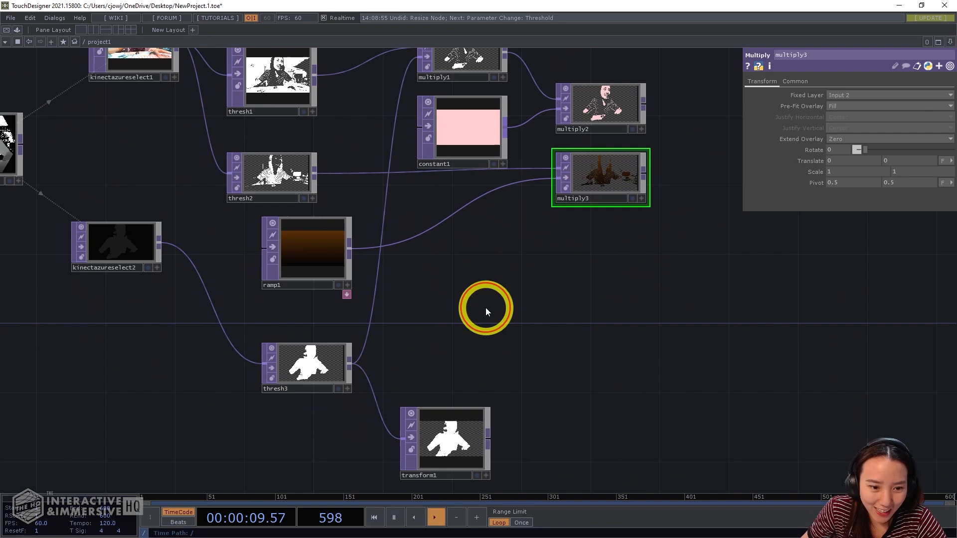
{"action": "left_click", "coordinate": [316, 352]}
{"action": "key", "text": "Tab"}
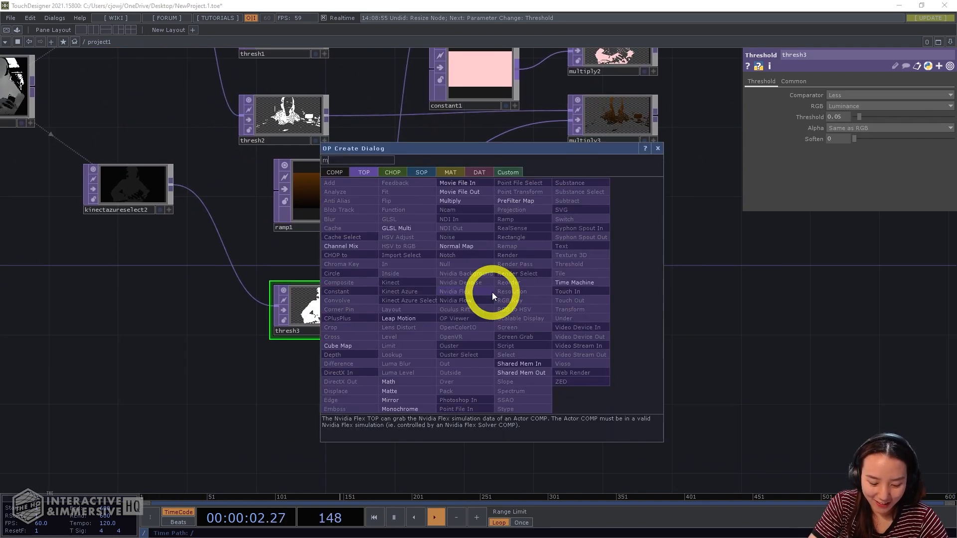
{"action": "type", "text": "con"}
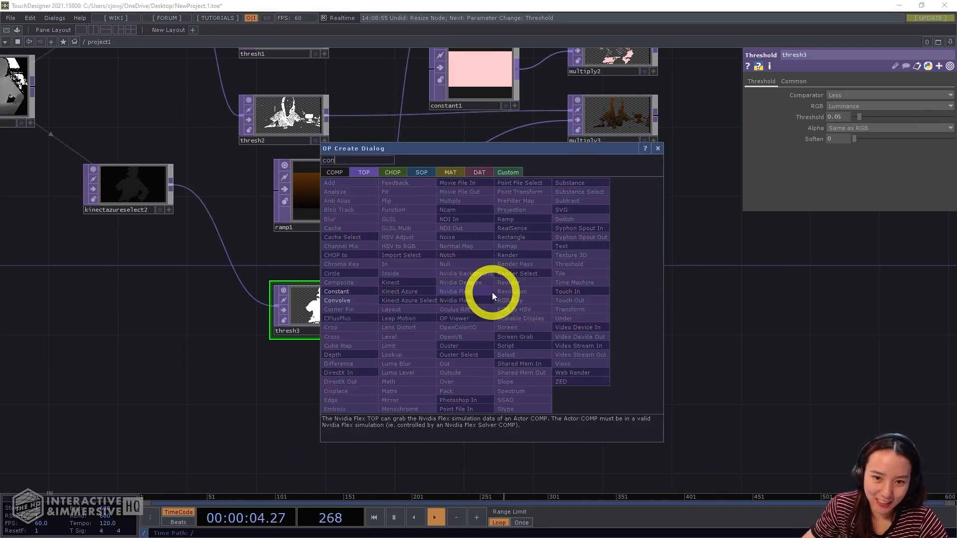
{"action": "left_click", "coordinate": [657, 148]}
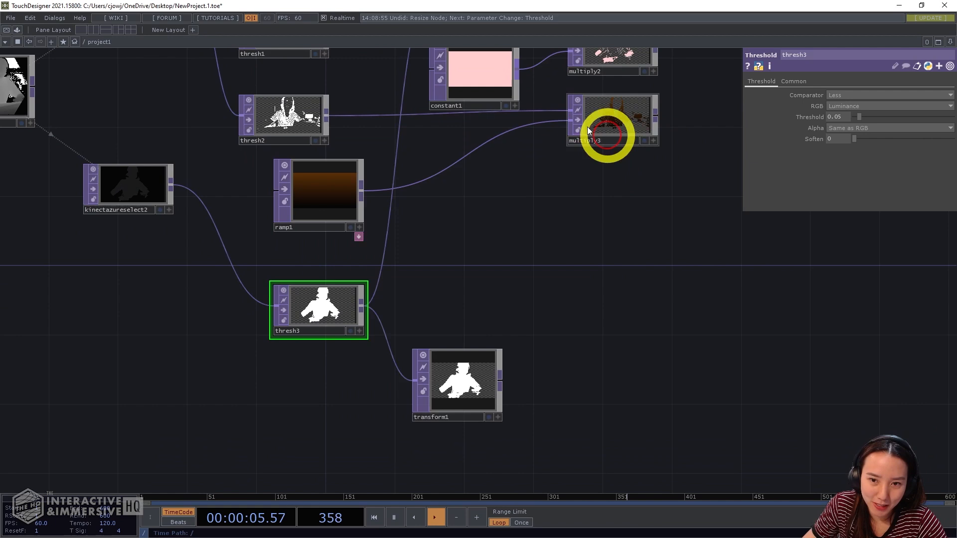
Step: Duplicate the pink Constant twice, placing one copy under the silhouette Threshold and the other under the Transform
{"action": "left_click", "coordinate": [488, 86]}
{"action": "key", "text": "ctrl+c"}
{"action": "key", "text": "ctrl+v"}
{"action": "key", "text": "ctrl+v"}
{"action": "left_click_drag", "start_coordinate": [497, 180], "coordinate": [341, 370]}
{"action": "left_click_drag", "start_coordinate": [496, 254], "coordinate": [481, 463]}
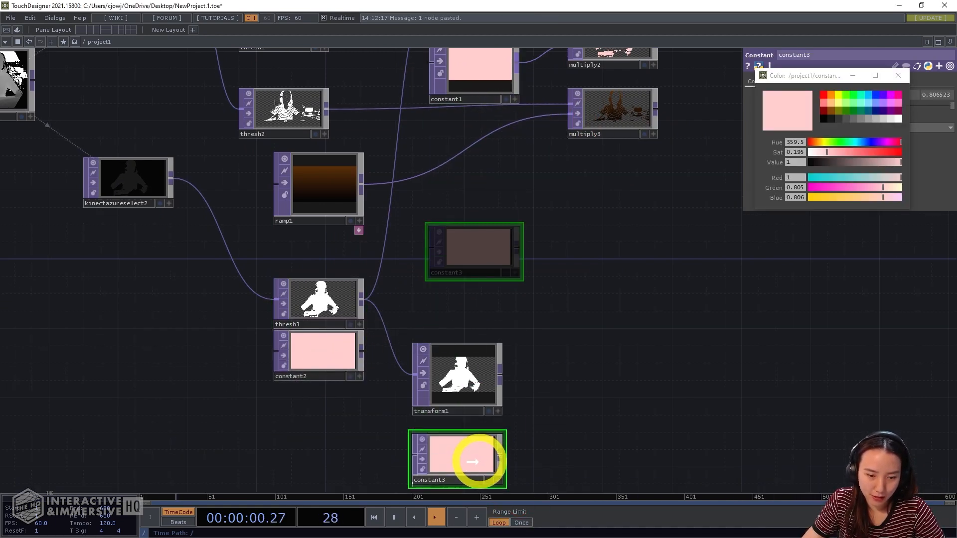
{"action": "left_click_drag", "start_coordinate": [528, 272], "coordinate": [557, 225]}
Step: Add a new Multiply TOP just above the Transform, beside the silhouette Threshold
{"action": "left_click", "coordinate": [362, 299]}
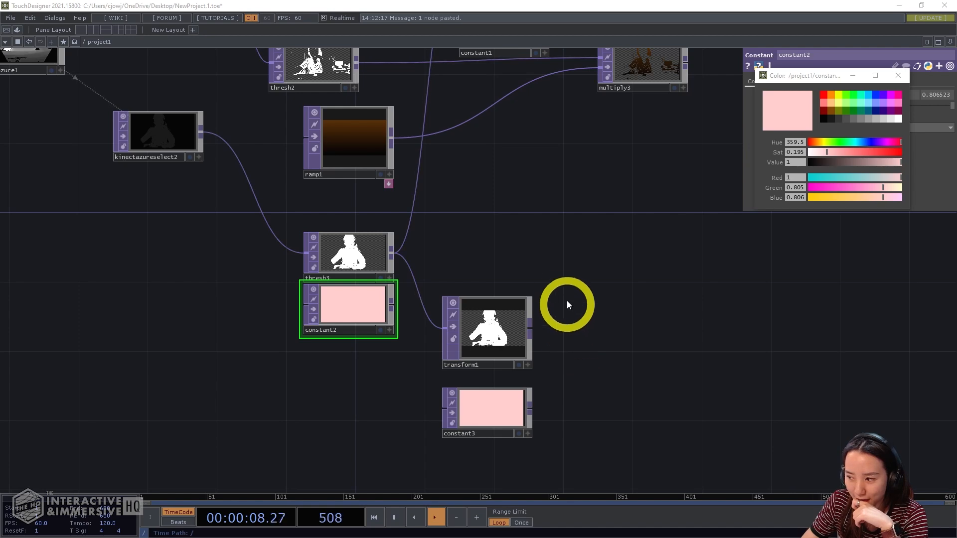
{"action": "left_click_drag", "start_coordinate": [514, 253], "coordinate": [522, 248]}
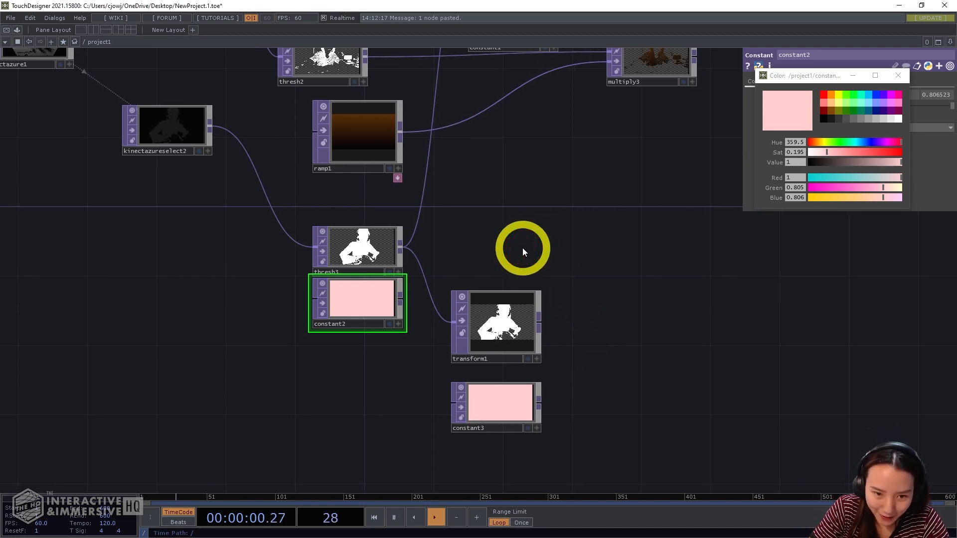
{"action": "key", "text": "Tab"}
{"action": "type", "text": "m"}
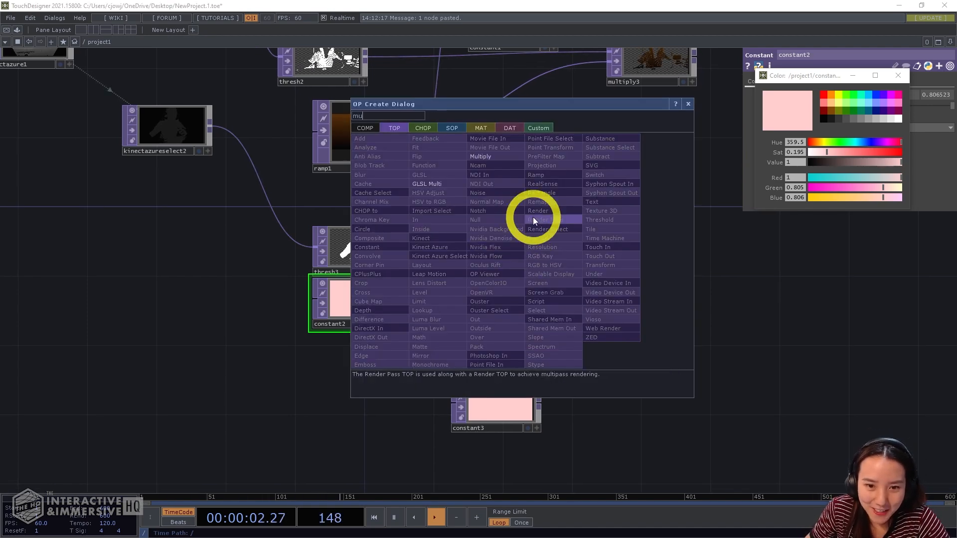
{"action": "left_click", "coordinate": [505, 156]}
{"action": "left_click", "coordinate": [513, 221]}
Step: Color the Constant under the silhouette Threshold light blue with red 0.498, green 0.866 and blue 1
{"action": "left_click", "coordinate": [382, 296]}
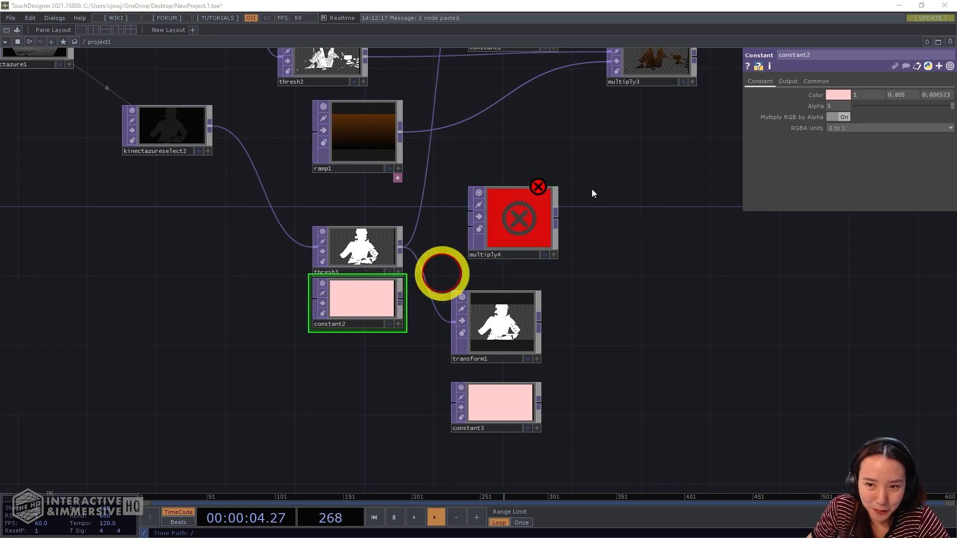
{"action": "left_click", "coordinate": [841, 96]}
{"action": "left_click", "coordinate": [868, 102]}
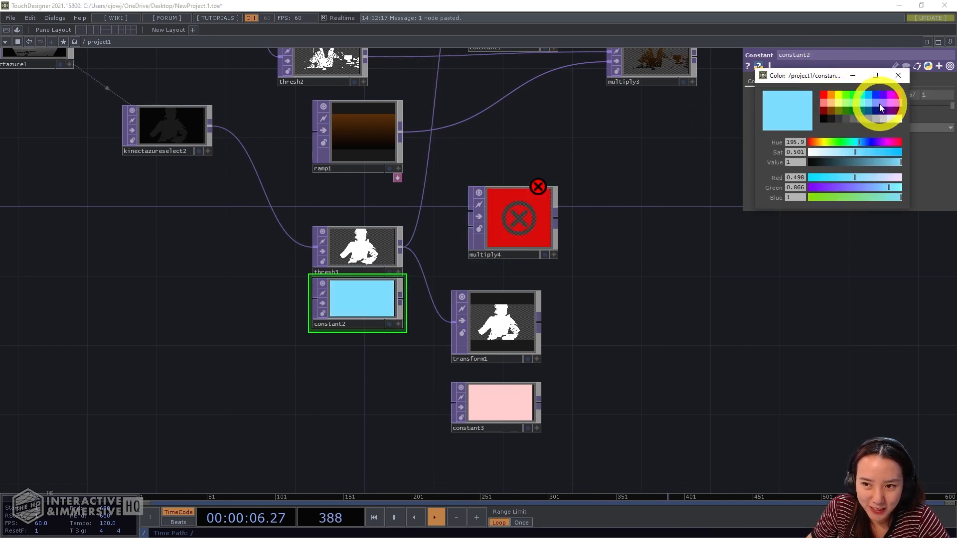
{"action": "left_click", "coordinate": [902, 80]}
Step: Wire the silhouette Threshold and the light blue Constant into the new Multiply
{"action": "left_click", "coordinate": [397, 247]}
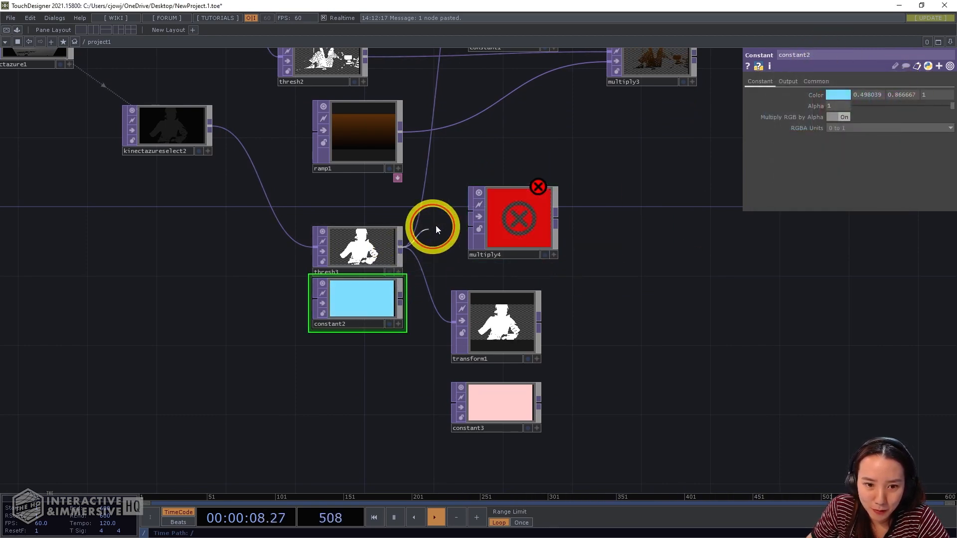
{"action": "left_click_drag", "start_coordinate": [401, 300], "coordinate": [469, 227]}
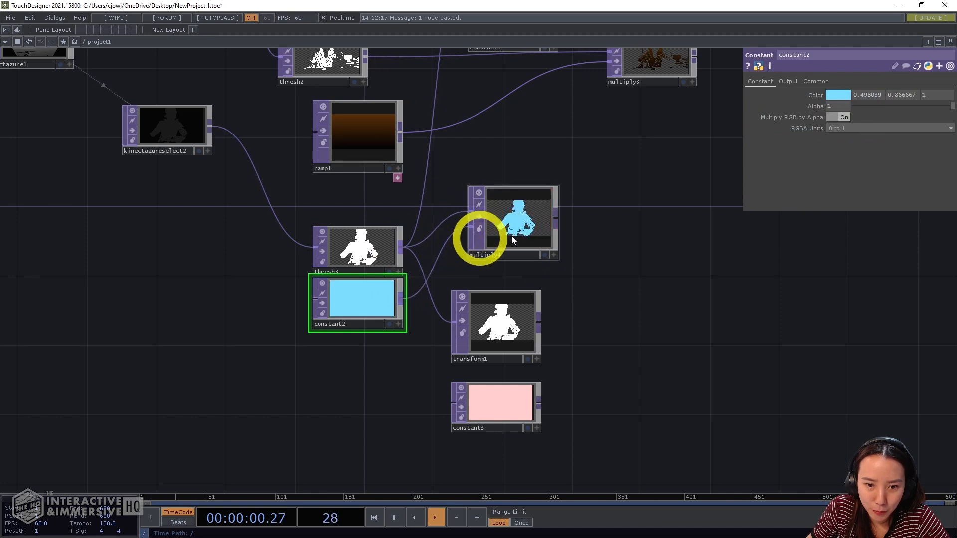
Step: Color the Constant under the Transform dark purple with hue 261.4, saturation 1 and value 0.5
{"action": "left_click_drag", "start_coordinate": [583, 231], "coordinate": [538, 191]}
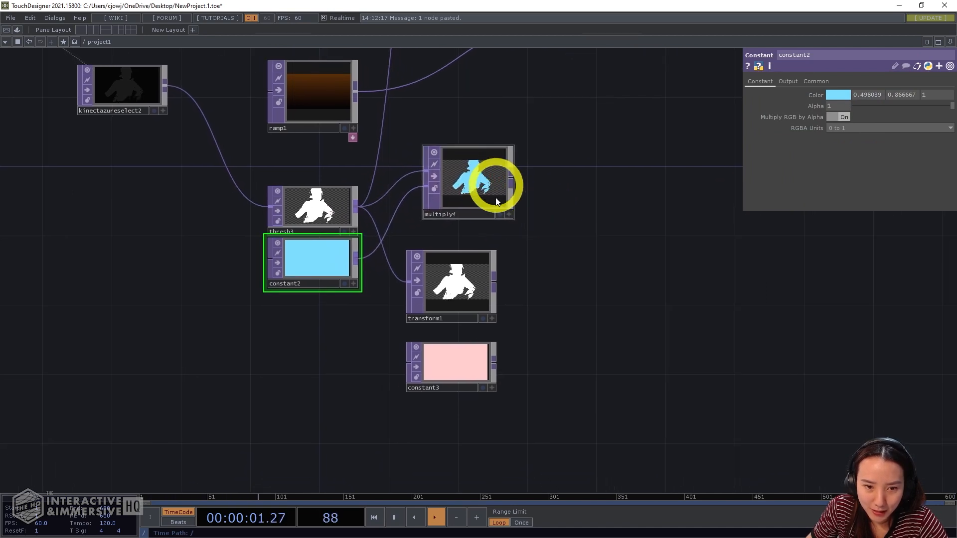
{"action": "left_click", "coordinate": [473, 363]}
{"action": "left_click", "coordinate": [833, 94]}
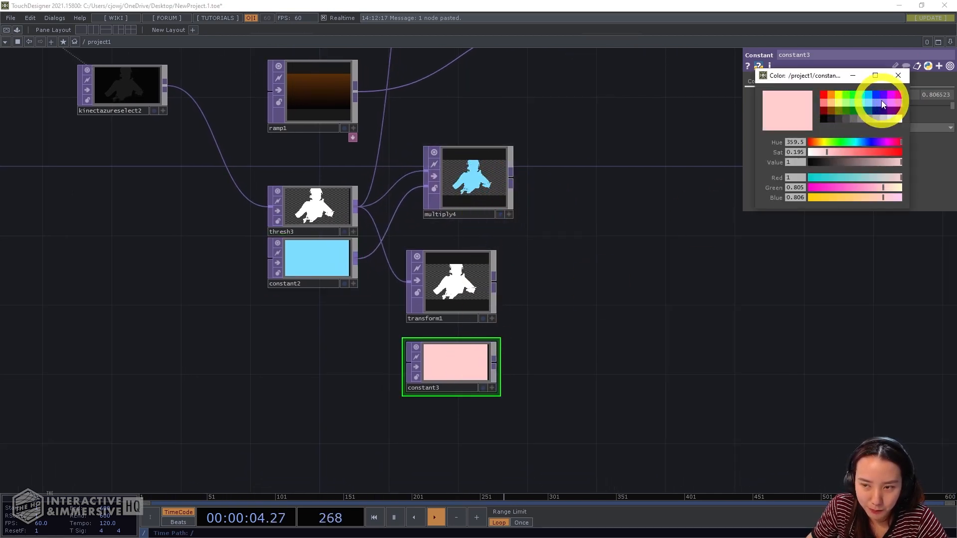
{"action": "left_click", "coordinate": [881, 101]}
{"action": "left_click", "coordinate": [886, 114]}
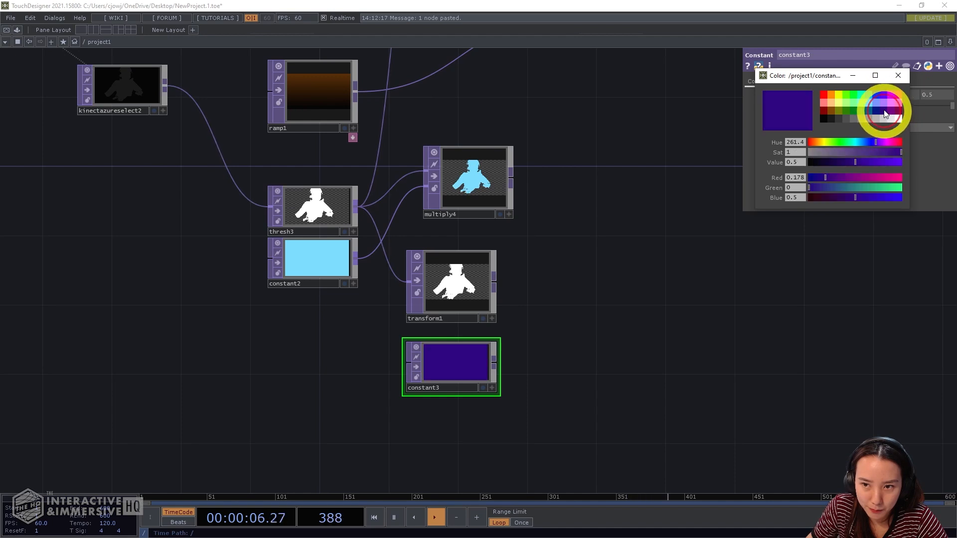
{"action": "left_click", "coordinate": [899, 75]}
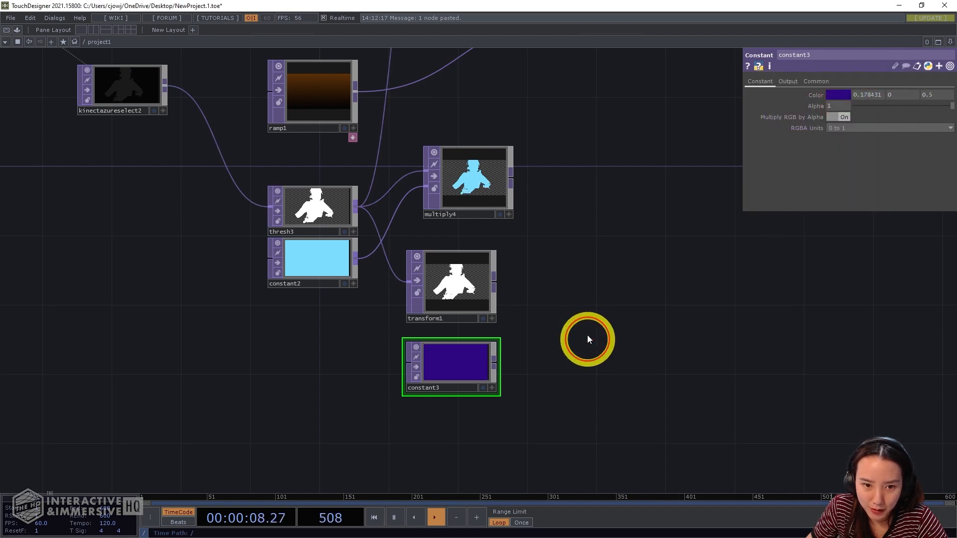
Step: Duplicate the blue Multiply beside the Transform and feed the copy with the Transform and the purple Constant
{"action": "left_click", "coordinate": [481, 199]}
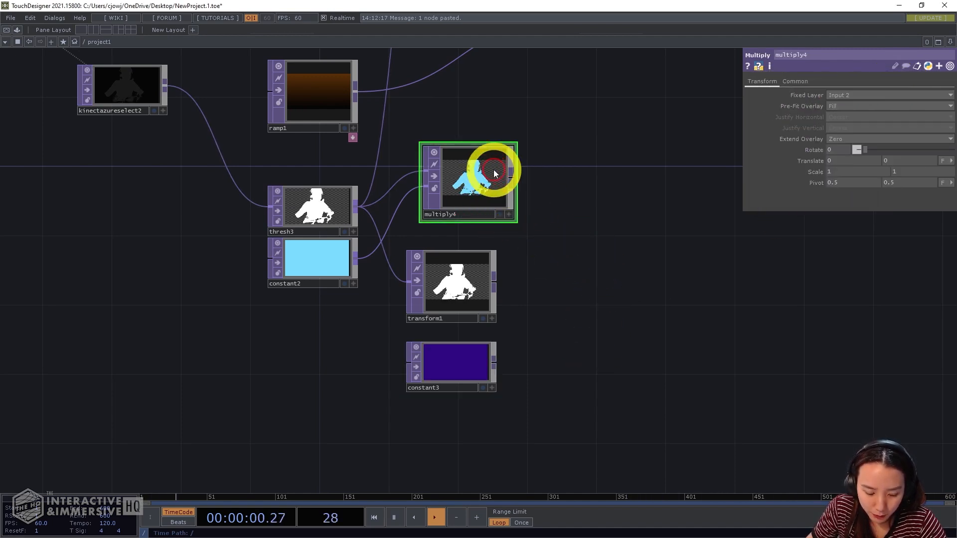
{"action": "key", "text": "ctrl+v"}
{"action": "left_click", "coordinate": [610, 294]}
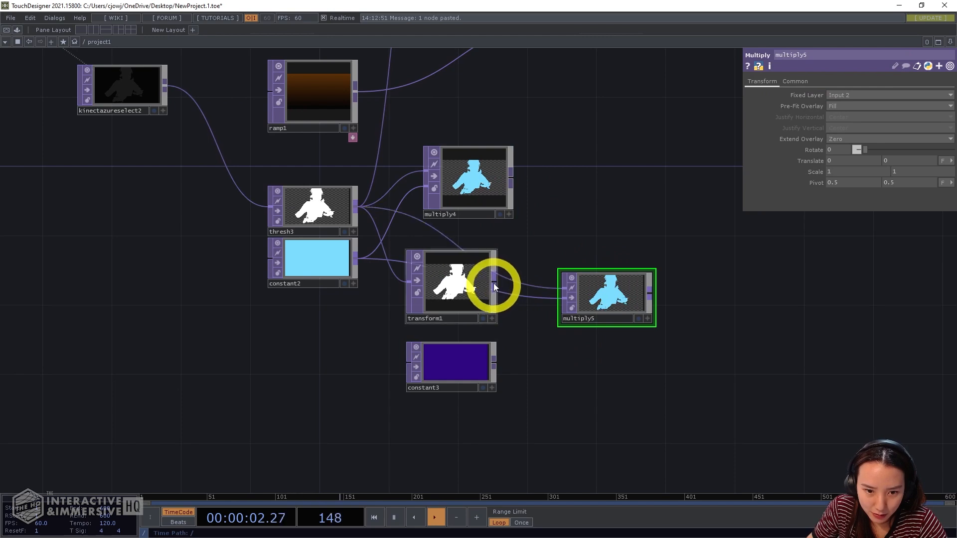
{"action": "left_click", "coordinate": [519, 280]}
{"action": "left_click_drag", "start_coordinate": [498, 359], "coordinate": [563, 298]}
Step: Tuck the purple Constant close under the Transform and line up the blue Multiply in the column above the purple Multiply
{"action": "left_click_drag", "start_coordinate": [633, 221], "coordinate": [504, 351]}
{"action": "scroll", "coordinate": [503, 351], "scroll_direction": "down", "scroll_amount": 5}
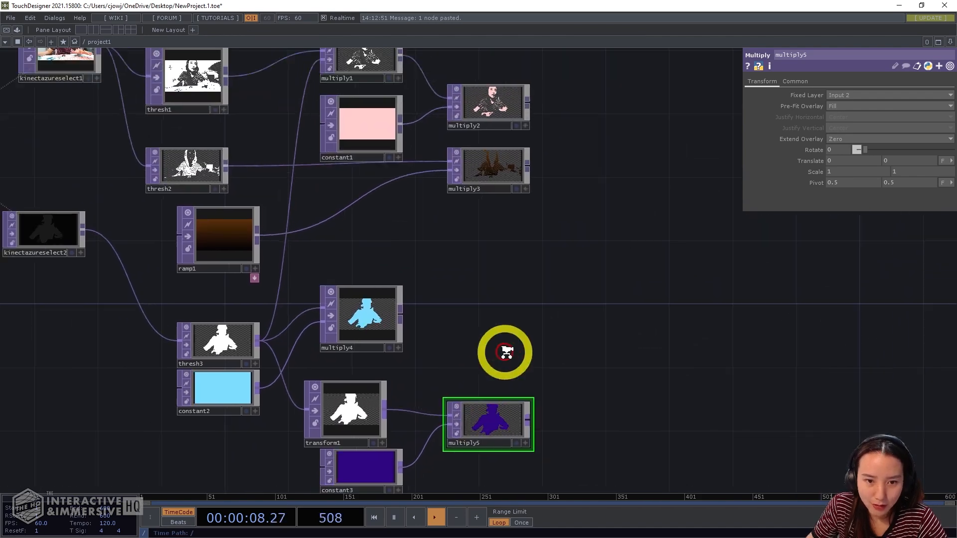
{"action": "left_click_drag", "start_coordinate": [429, 336], "coordinate": [498, 276]}
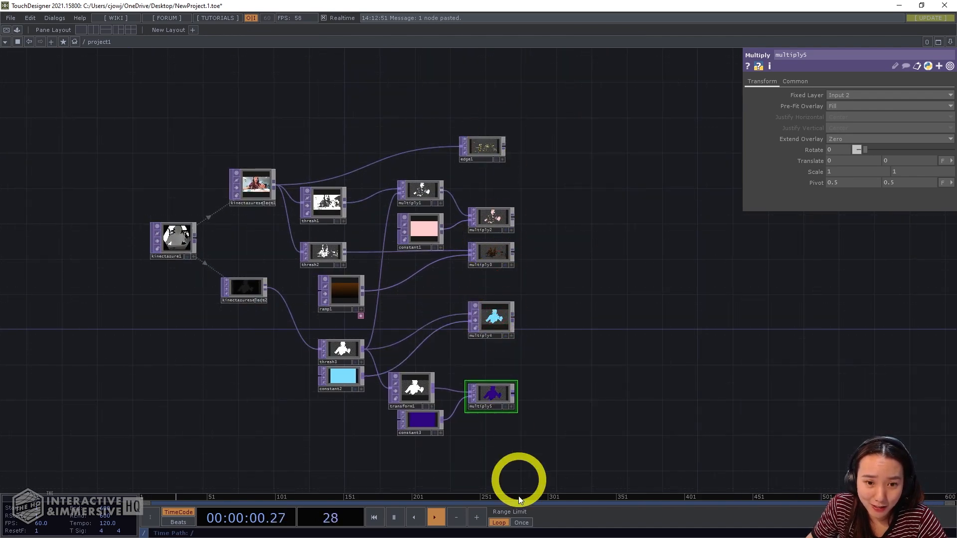
Step: Add a Composite TOP after the colored layers and set its operation to Over
{"action": "left_click_drag", "start_coordinate": [607, 242], "coordinate": [515, 253]}
{"action": "key", "text": "Tab"}
{"action": "type", "text": "com"}
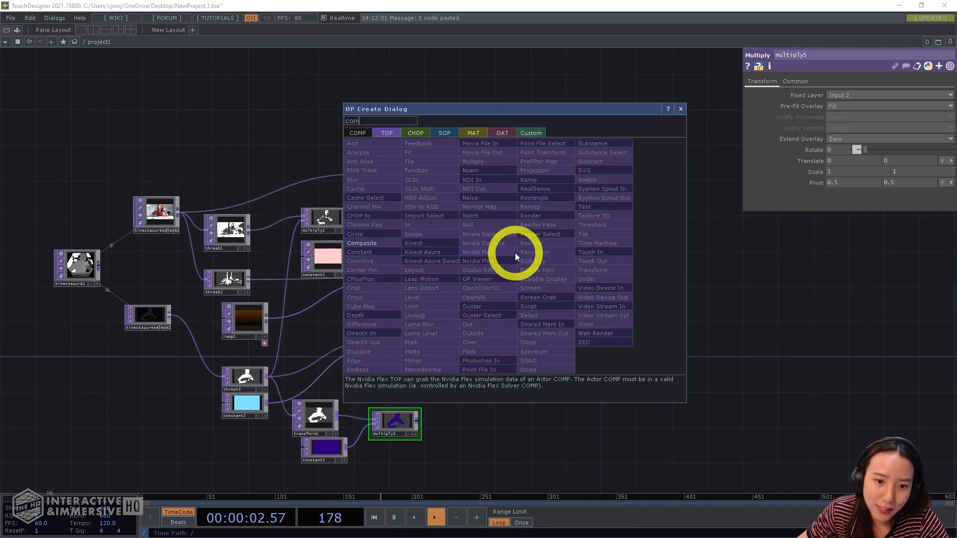
{"action": "left_click", "coordinate": [361, 244]}
{"action": "left_click", "coordinate": [523, 268]}
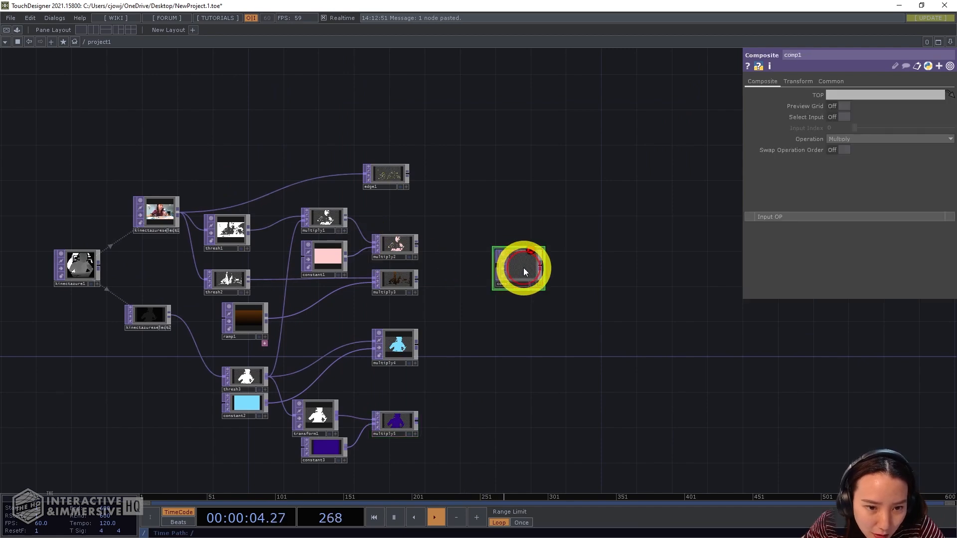
{"action": "scroll", "coordinate": [524, 268], "scroll_direction": "up", "scroll_amount": 4}
{"action": "left_click", "coordinate": [902, 140]}
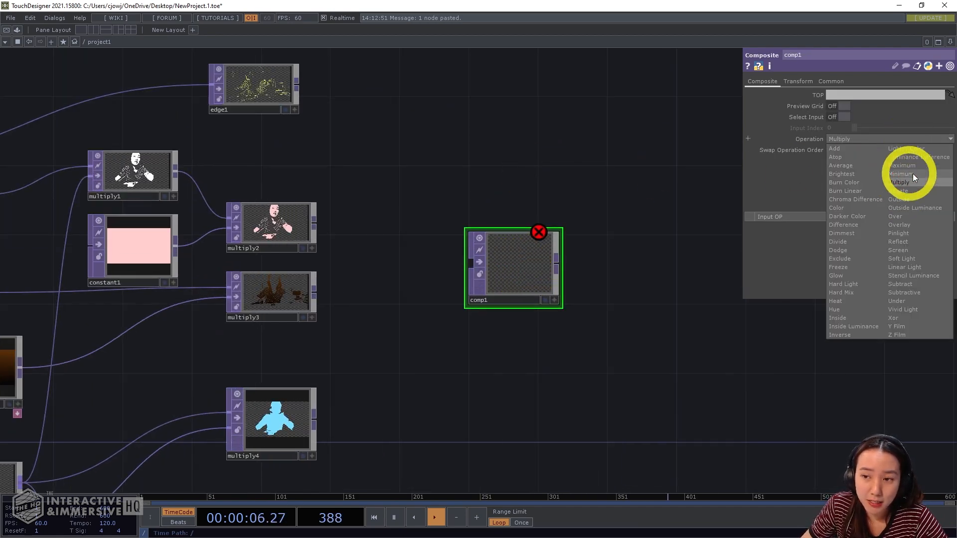
{"action": "left_click", "coordinate": [923, 216]}
Step: Append a Null TOP to the Composite and display it as the network background
{"action": "scroll", "coordinate": [515, 144], "scroll_direction": "down", "scroll_amount": 3}
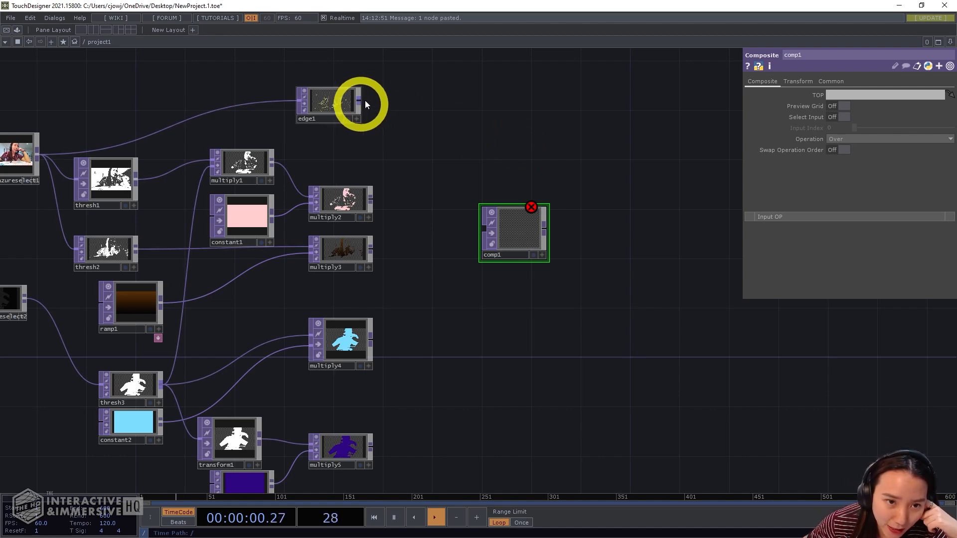
{"action": "right_click", "coordinate": [545, 229]}
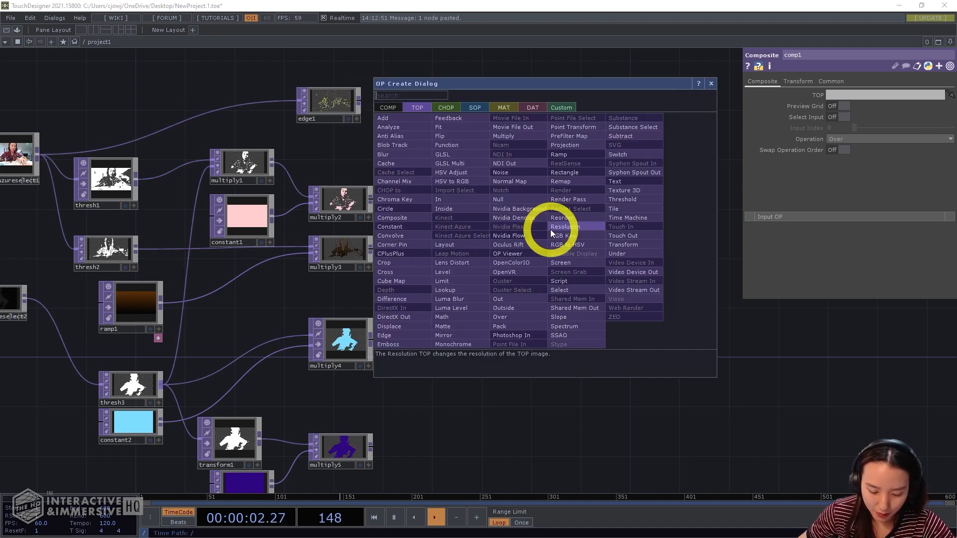
{"action": "left_click", "coordinate": [498, 200]}
{"action": "left_click", "coordinate": [638, 228]}
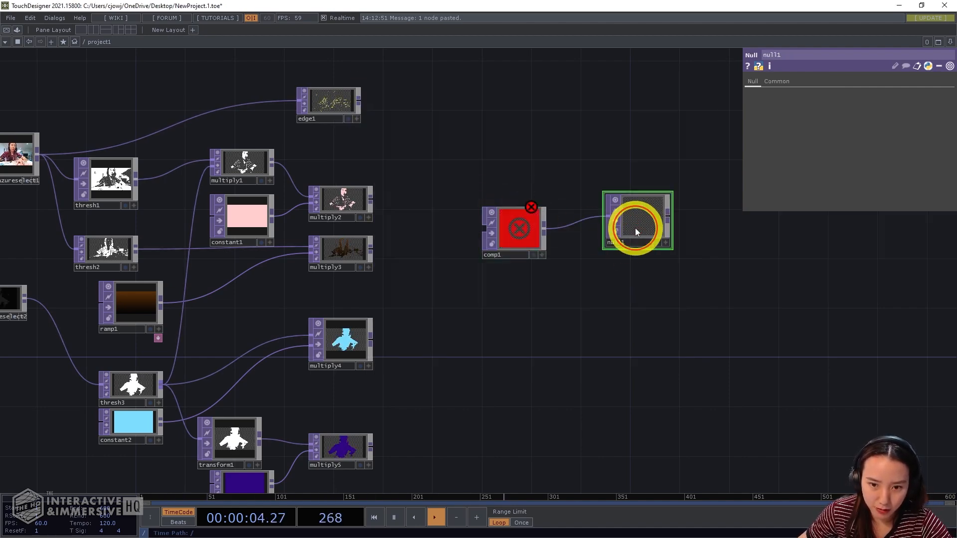
{"action": "left_click", "coordinate": [658, 256]}
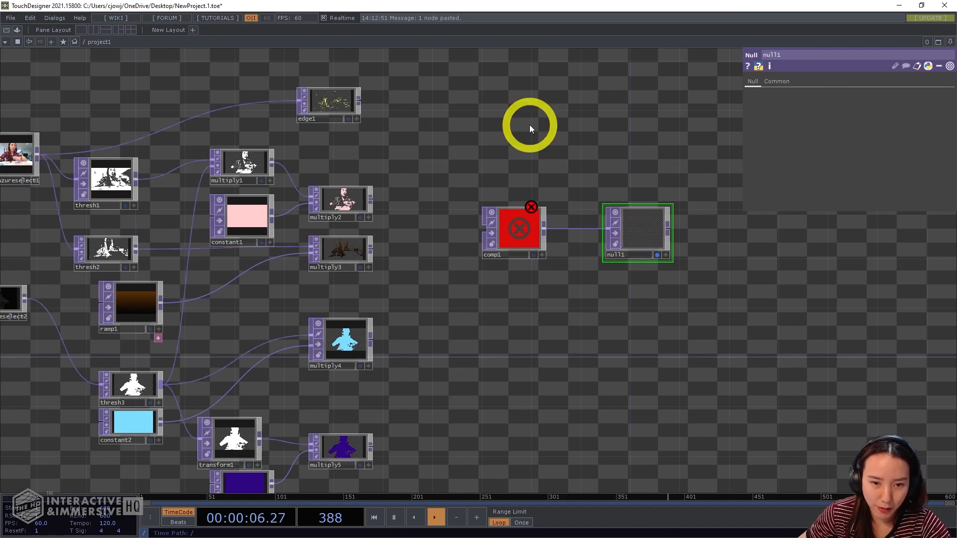
Step: Wire the Edge, pink Multiply and brown Multiply into the Composite, ordering the brown layer ahead of the pink one
{"action": "left_click_drag", "start_coordinate": [361, 97], "coordinate": [482, 224]}
{"action": "scroll", "coordinate": [435, 185], "scroll_direction": "up", "scroll_amount": 3}
{"action": "left_click_drag", "start_coordinate": [351, 202], "coordinate": [485, 193]}
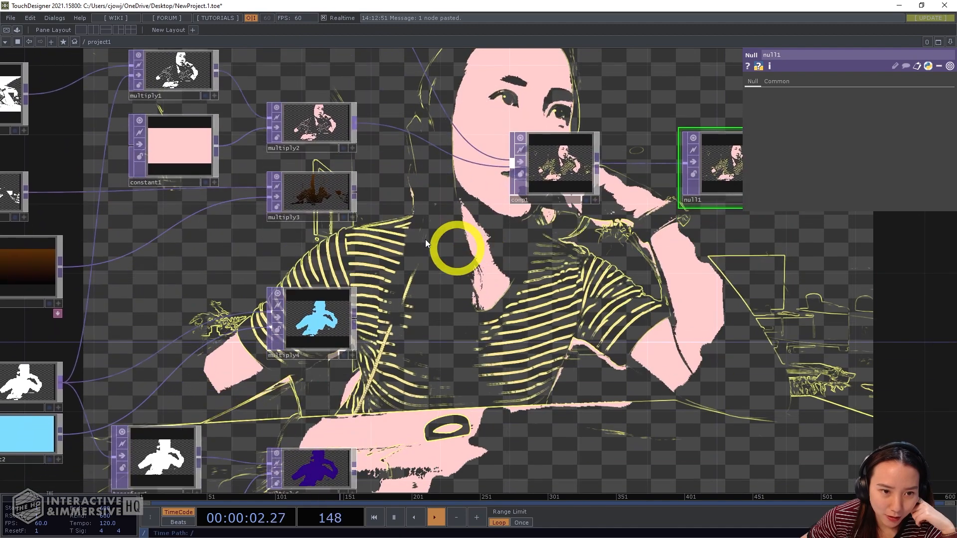
{"action": "left_click_drag", "start_coordinate": [356, 193], "coordinate": [503, 175]}
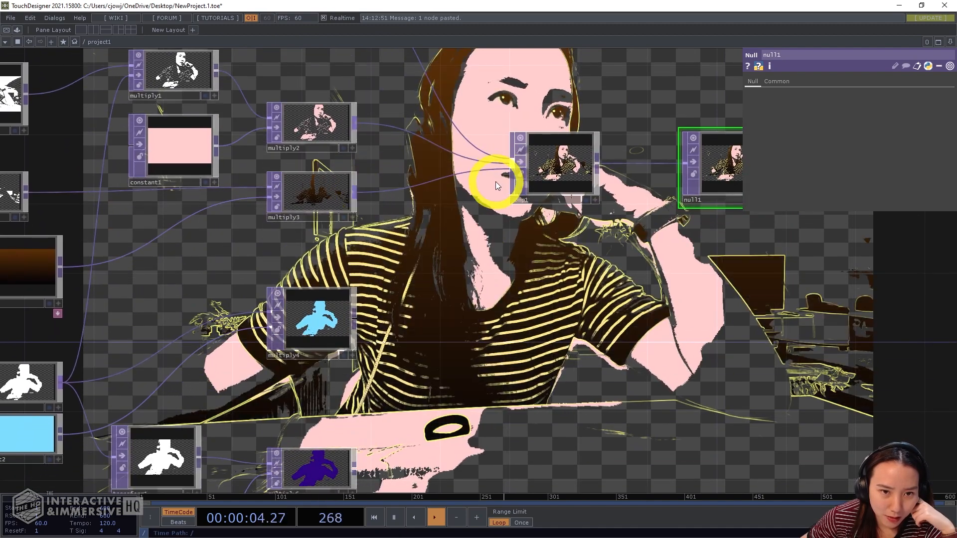
{"action": "left_click", "coordinate": [546, 173]}
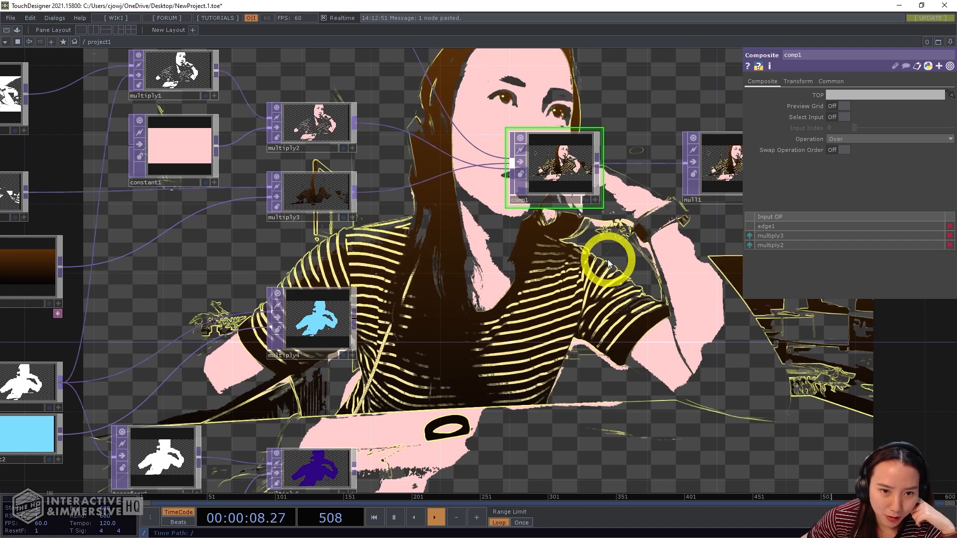
Step: Connect the blue Multiply and the purple Multiply to the Composite as its fourth and fifth layers
{"action": "scroll", "coordinate": [529, 275], "scroll_direction": "down", "scroll_amount": 2}
{"action": "scroll", "coordinate": [529, 275], "scroll_direction": "down", "scroll_amount": 2}
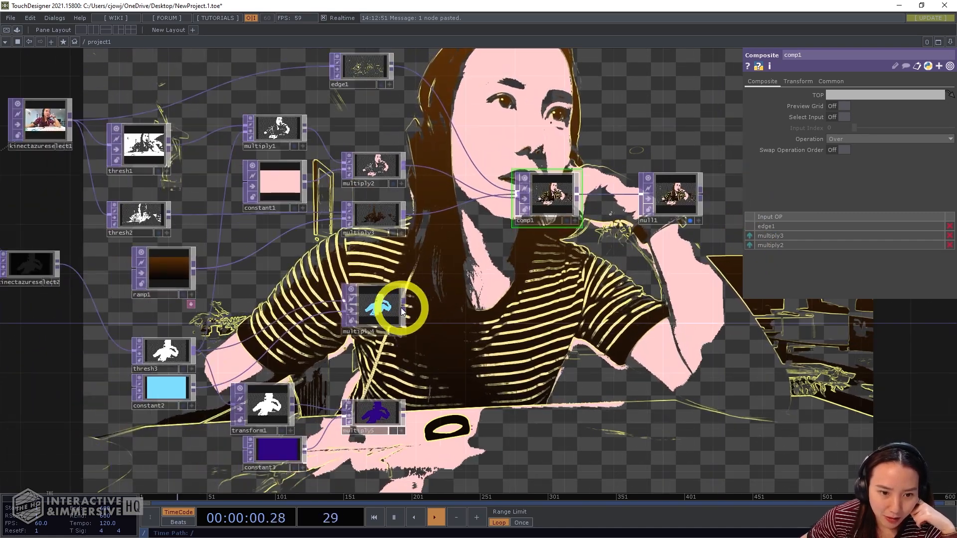
{"action": "left_click_drag", "start_coordinate": [519, 213], "coordinate": [519, 213]}
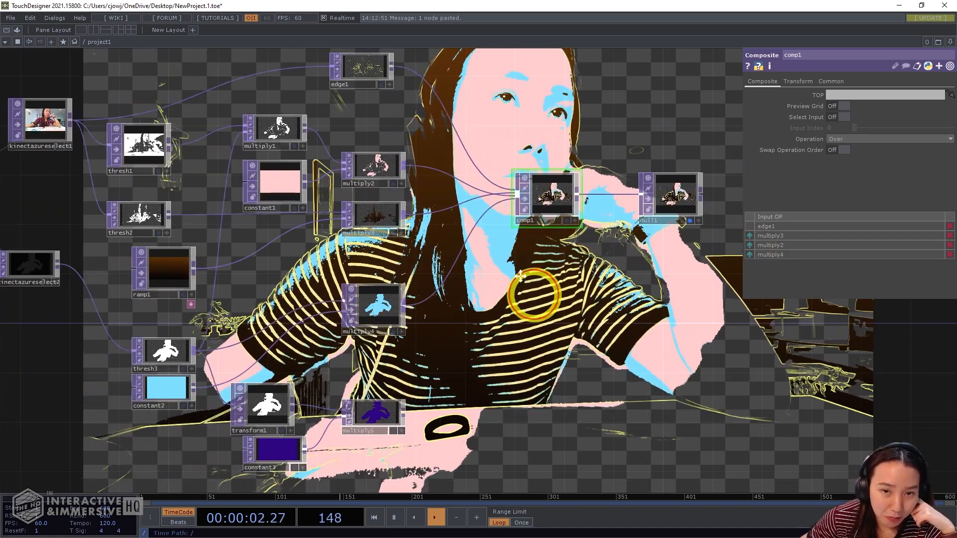
{"action": "left_click_drag", "start_coordinate": [535, 295], "coordinate": [483, 203]}
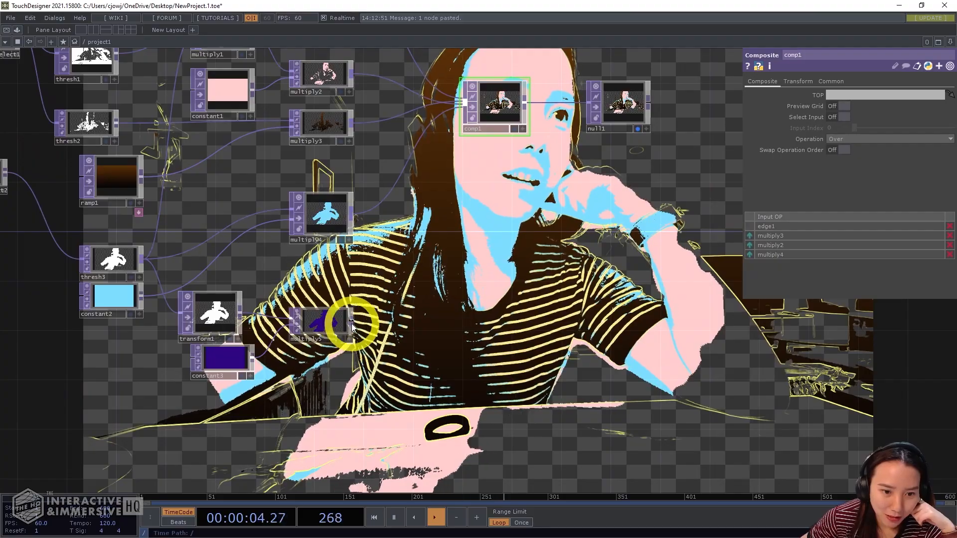
{"action": "left_click", "coordinate": [447, 119]}
{"action": "scroll", "coordinate": [501, 245], "scroll_direction": "down", "scroll_amount": 3}
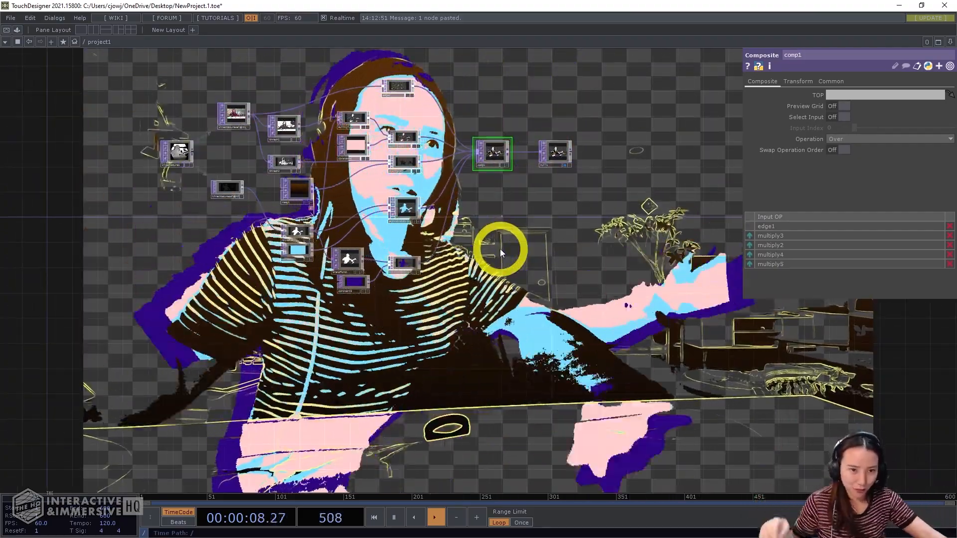
{"action": "scroll", "coordinate": [500, 251], "scroll_direction": "up", "scroll_amount": 3}
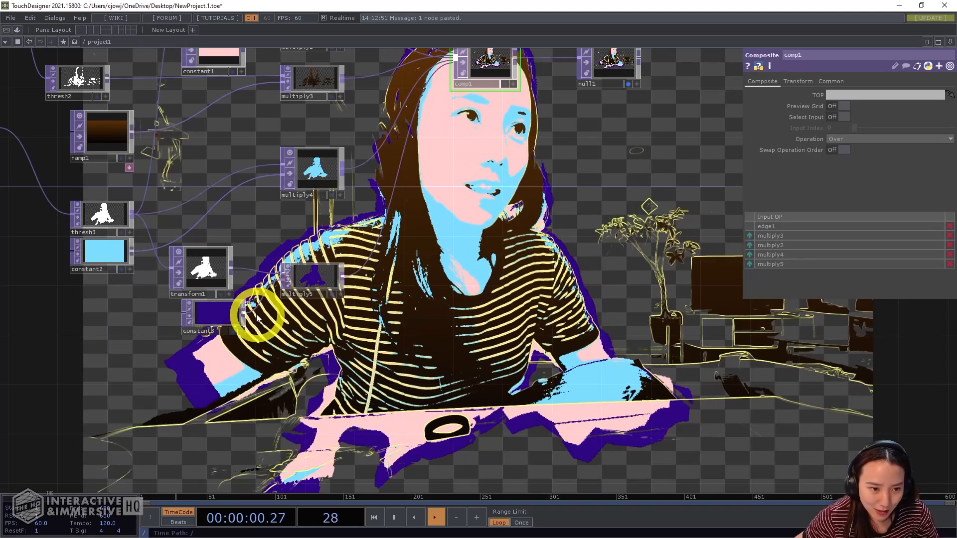
Step: Duplicate the purple Constant TOP below the original and set the copy's color to orange (1, 0.545098, 0)
{"action": "left_click", "coordinate": [229, 316]}
{"action": "key", "text": "ctrl+c"}
{"action": "key", "text": "ctrl+v"}
{"action": "left_click", "coordinate": [232, 372]}
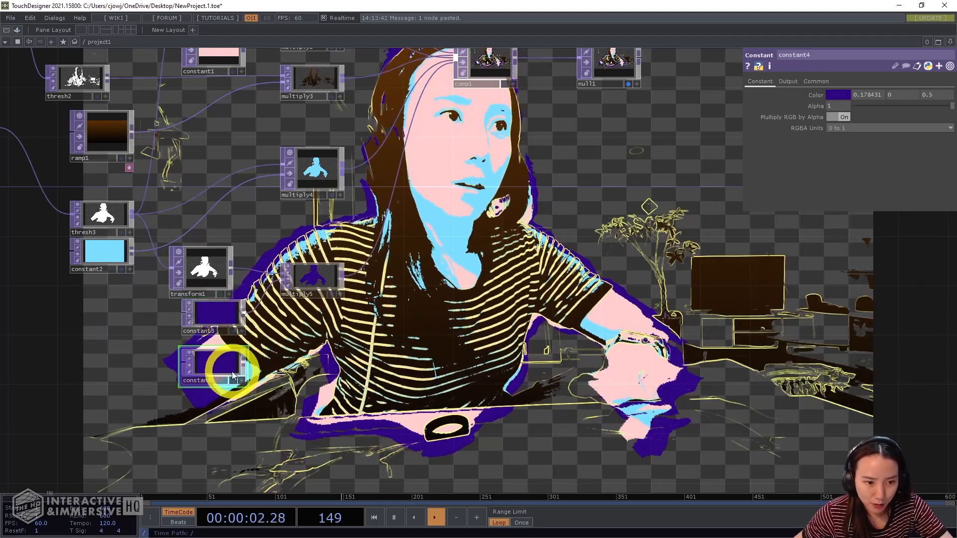
{"action": "left_click", "coordinate": [833, 97]}
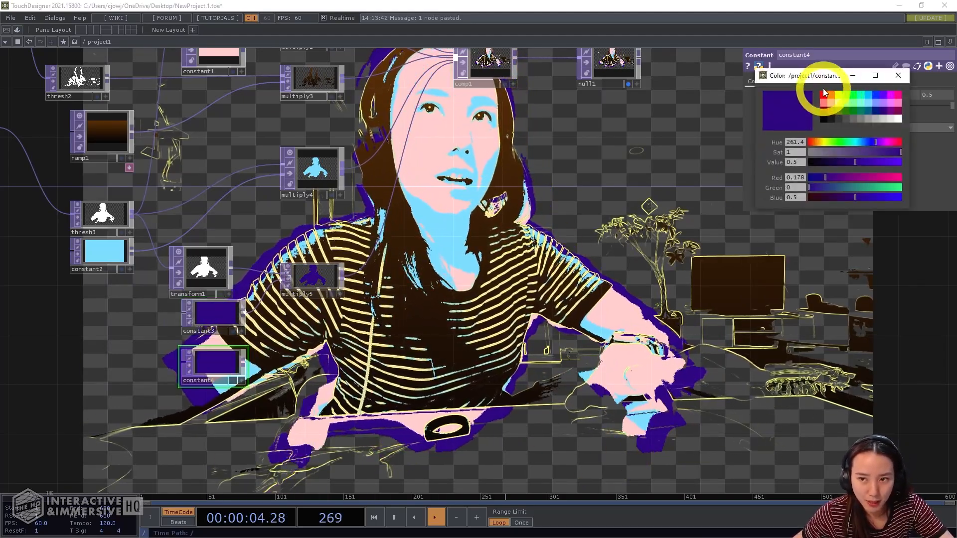
{"action": "left_click", "coordinate": [831, 95]}
{"action": "left_click", "coordinate": [898, 76]}
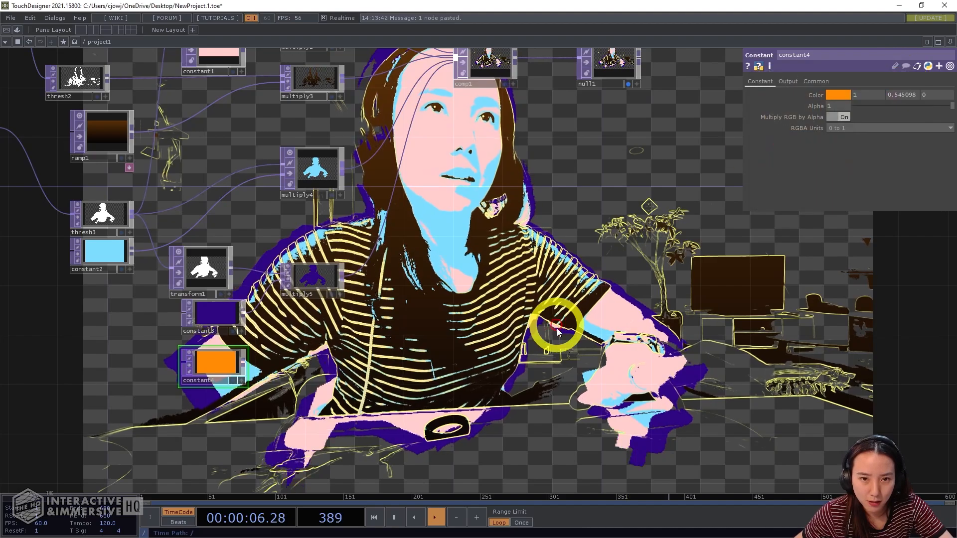
Step: Connect the orange Constant to the Composite as the final layer behind the portrait
{"action": "left_click_drag", "start_coordinate": [243, 369], "coordinate": [463, 62]}
{"action": "scroll", "coordinate": [540, 205], "scroll_direction": "down", "scroll_amount": 3}
{"action": "left_click_drag", "start_coordinate": [540, 212], "coordinate": [517, 162]}
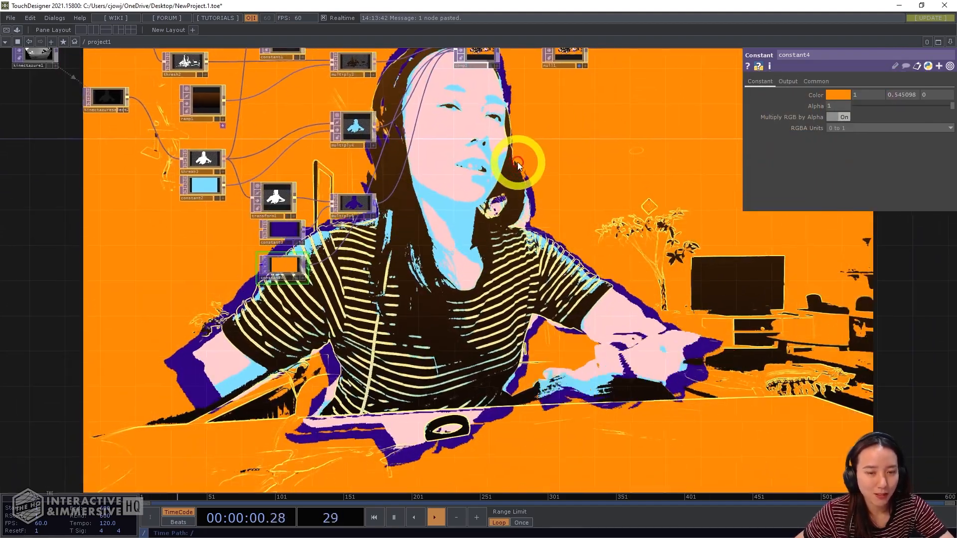
{"action": "scroll", "coordinate": [508, 184], "scroll_direction": "down", "scroll_amount": 3}
{"action": "left_click_drag", "start_coordinate": [491, 217], "coordinate": [492, 241]}
{"action": "scroll", "coordinate": [419, 224], "scroll_direction": "up", "scroll_amount": 3}
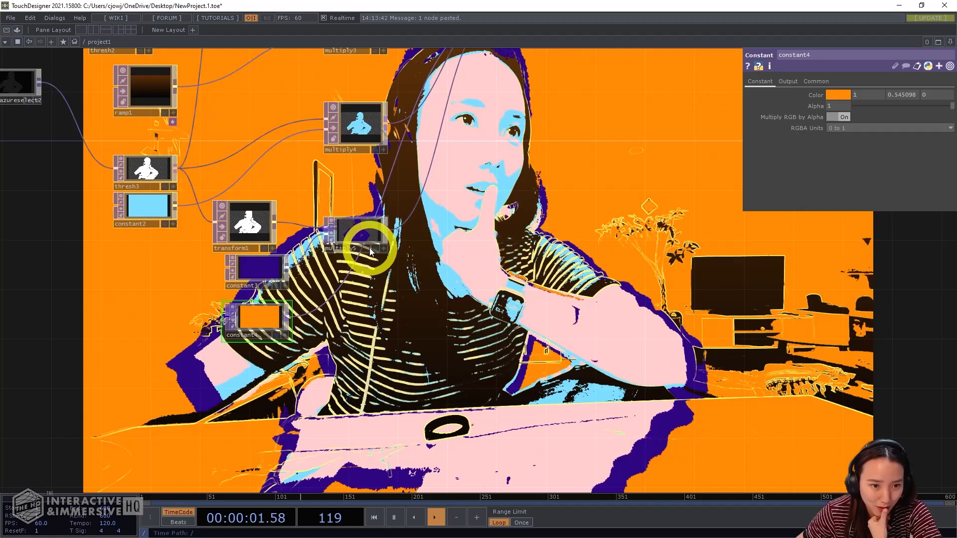
Step: Brighten the silhouette's purple Constant to hue 261.5, saturation 0.886 and value 1
{"action": "left_click", "coordinate": [289, 266]}
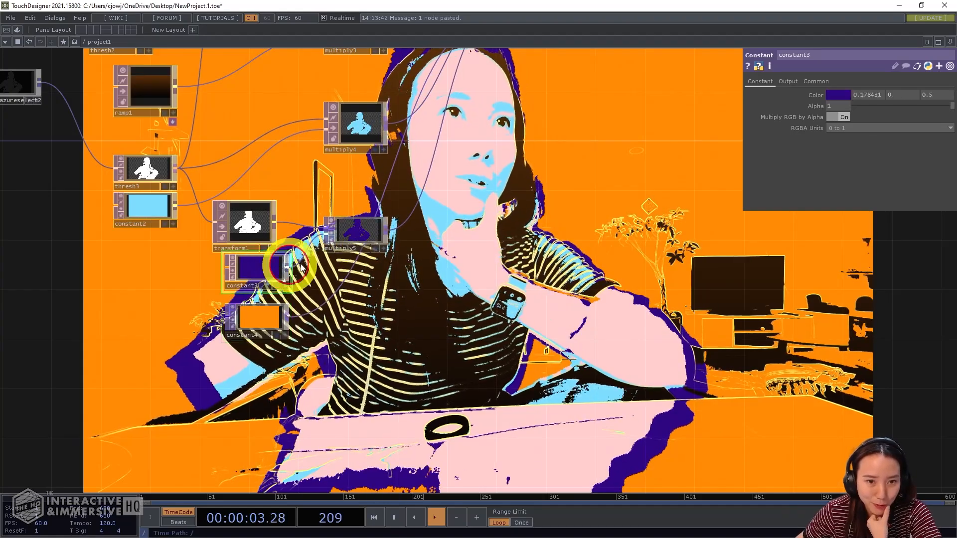
{"action": "left_click", "coordinate": [839, 94]}
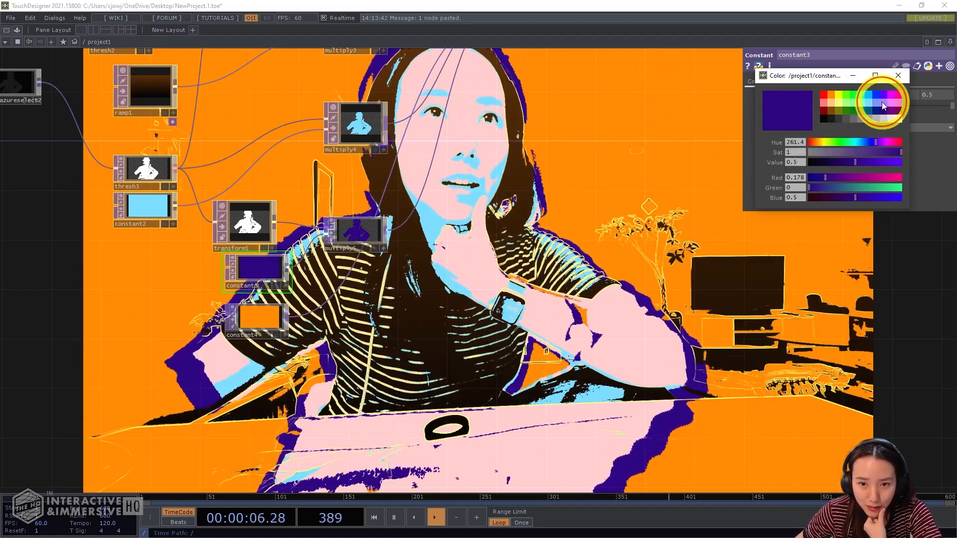
{"action": "left_click", "coordinate": [881, 102]}
{"action": "left_click", "coordinate": [881, 111]}
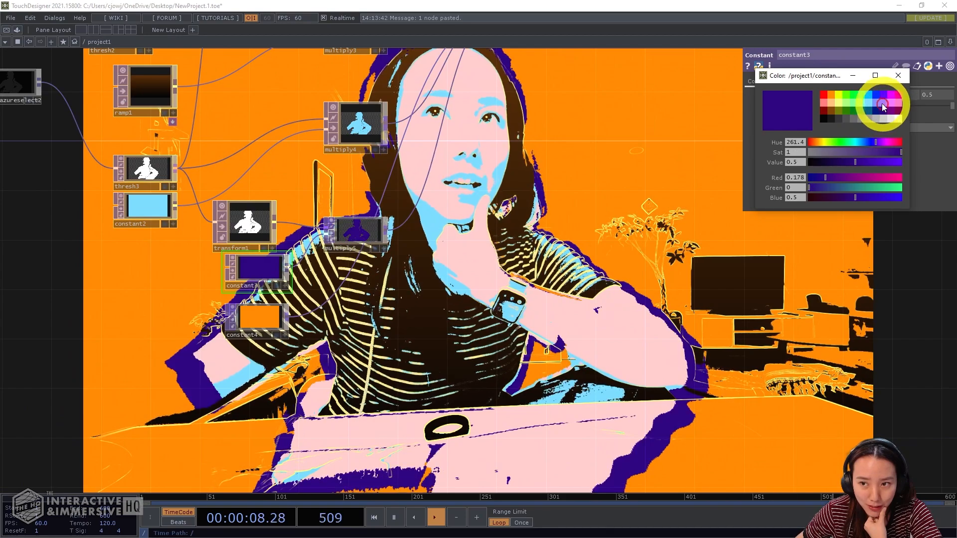
{"action": "left_click", "coordinate": [882, 104]}
{"action": "left_click", "coordinate": [876, 103]}
{"action": "left_click", "coordinate": [882, 94]}
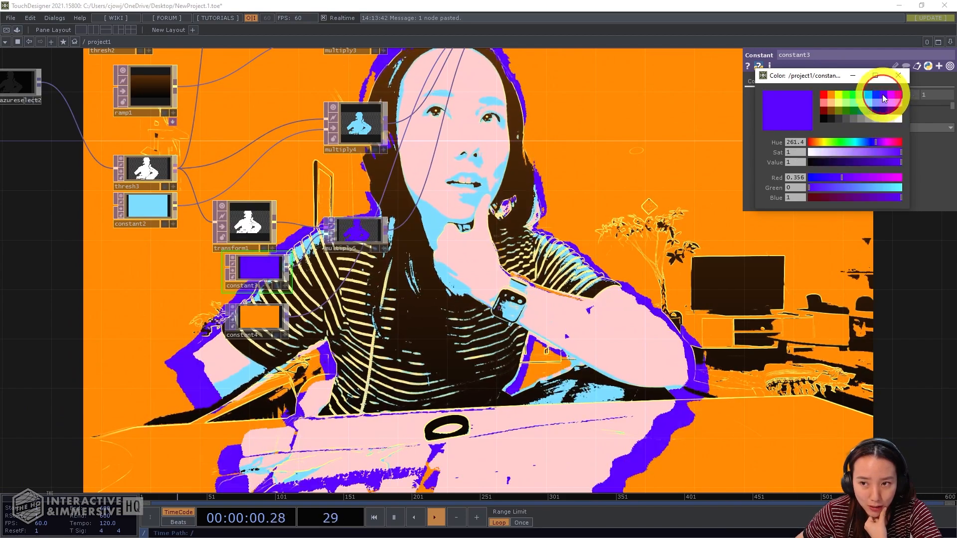
{"action": "left_click", "coordinate": [881, 102]}
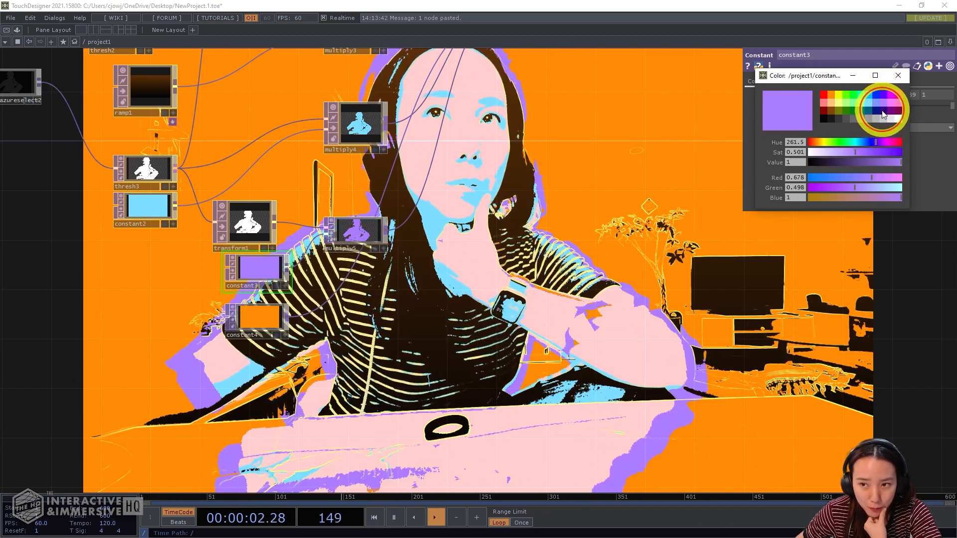
{"action": "left_click_drag", "start_coordinate": [861, 152], "coordinate": [892, 146]}
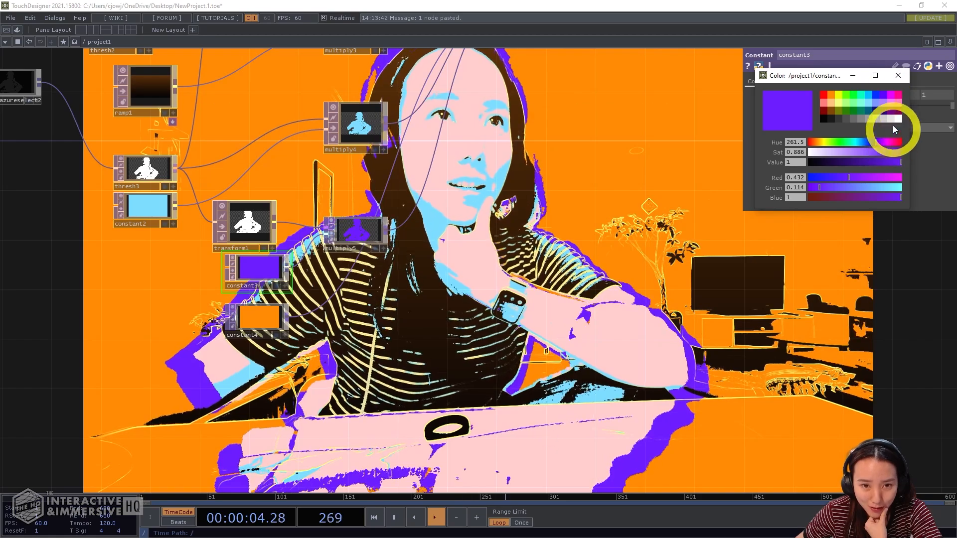
Step: Change the light blue Constant to a deeper blue with hue 220, saturation 0.708 and value 1
{"action": "left_click", "coordinate": [137, 205]}
{"action": "left_click", "coordinate": [842, 94]}
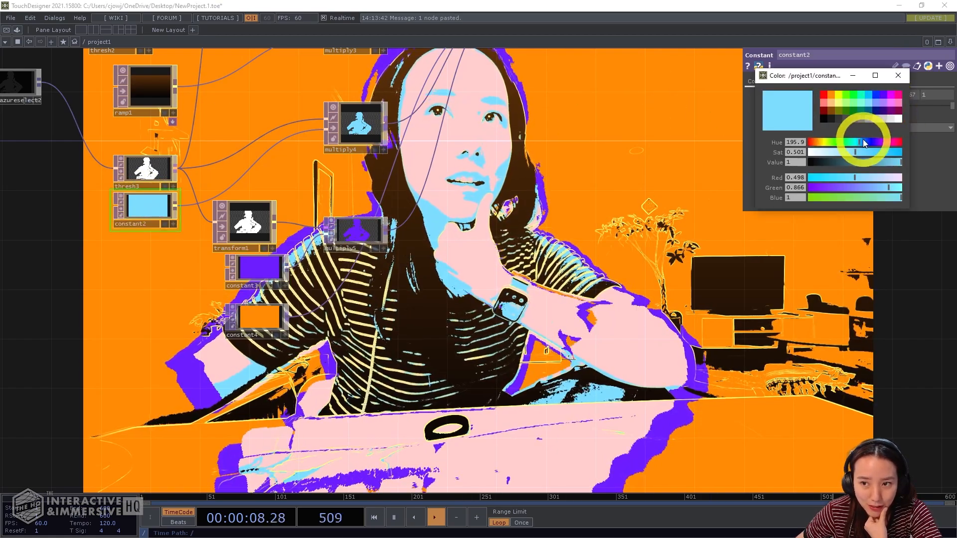
{"action": "mouse_move", "coordinate": [864, 143]}
{"action": "left_mouse_down"}
{"action": "mouse_move", "coordinate": [888, 151]}
{"action": "mouse_move", "coordinate": [874, 151]}
{"action": "mouse_move", "coordinate": [863, 141]}
{"action": "mouse_move", "coordinate": [871, 137]}
{"action": "left_mouse_up"}
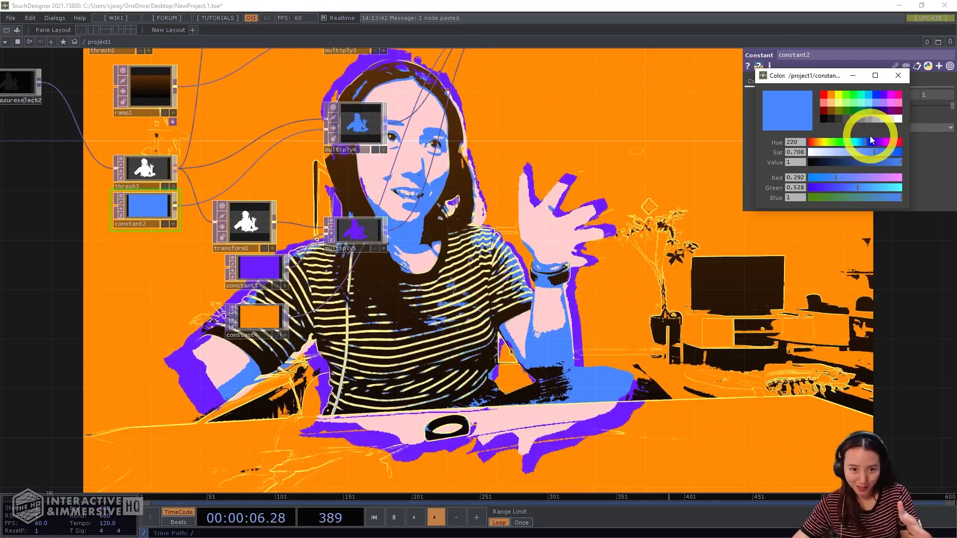
{"action": "left_click", "coordinate": [898, 75]}
Step: Append a Fit TOP to the Null that follows the Composite
{"action": "scroll", "coordinate": [642, 167], "scroll_direction": "down", "scroll_amount": 3}
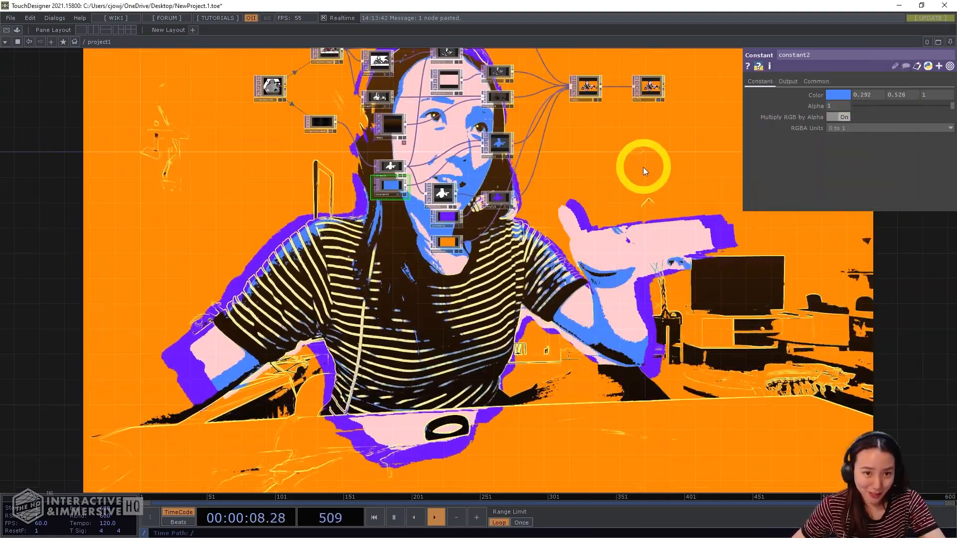
{"action": "left_click_drag", "start_coordinate": [648, 138], "coordinate": [523, 289]}
{"action": "scroll", "coordinate": [515, 285], "scroll_direction": "up", "scroll_amount": 3}
{"action": "left_click_drag", "start_coordinate": [573, 202], "coordinate": [474, 239]}
{"action": "scroll", "coordinate": [471, 236], "scroll_direction": "up", "scroll_amount": 3}
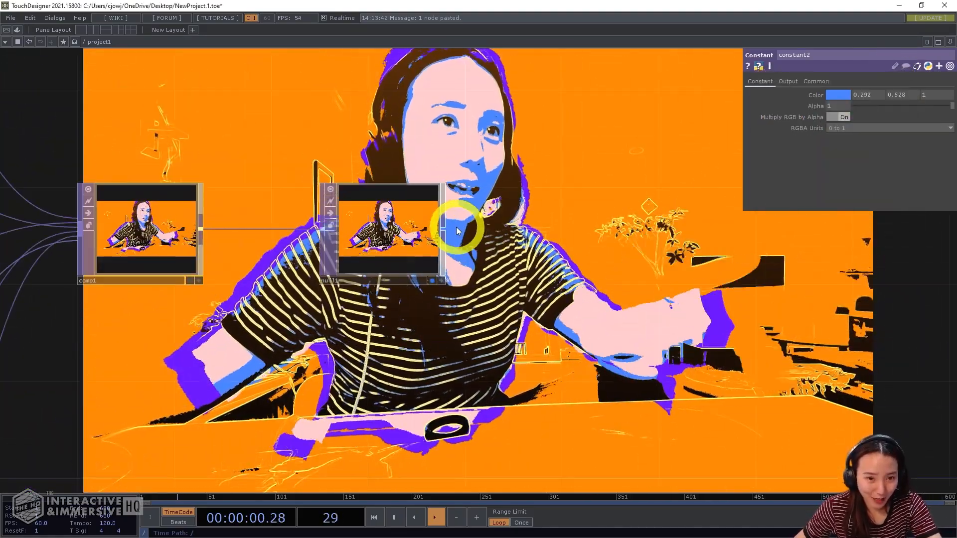
{"action": "left_click", "coordinate": [443, 235]}
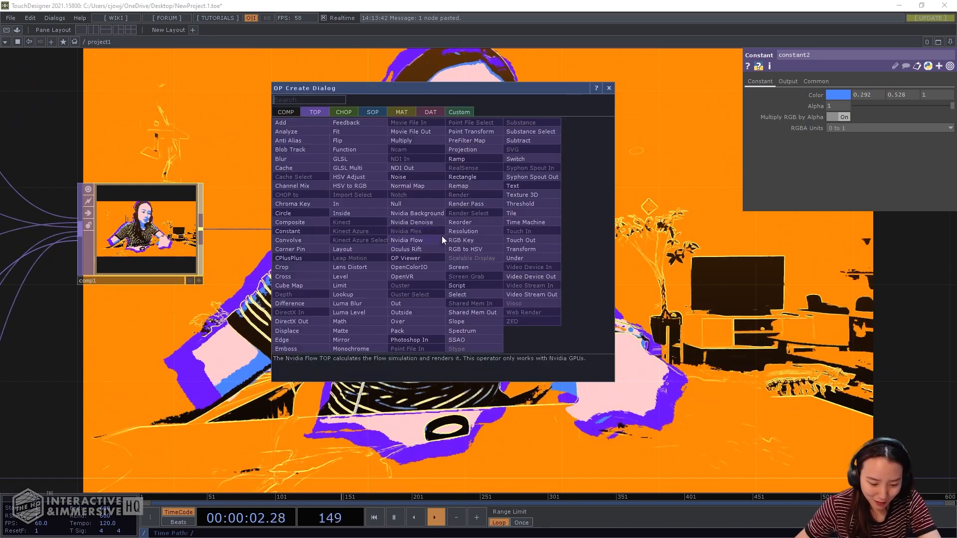
{"action": "type", "text": "fit"}
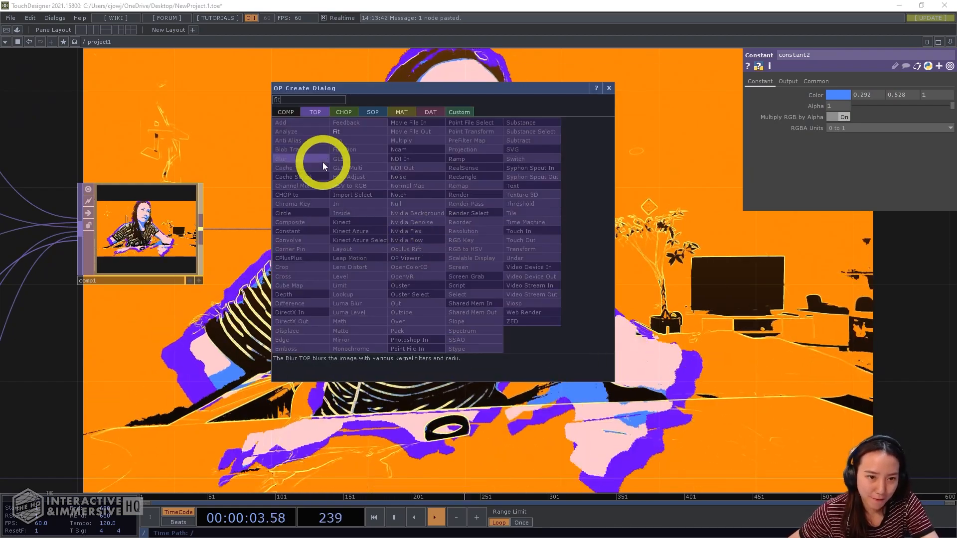
{"action": "left_click", "coordinate": [337, 132]}
{"action": "left_click", "coordinate": [533, 227]}
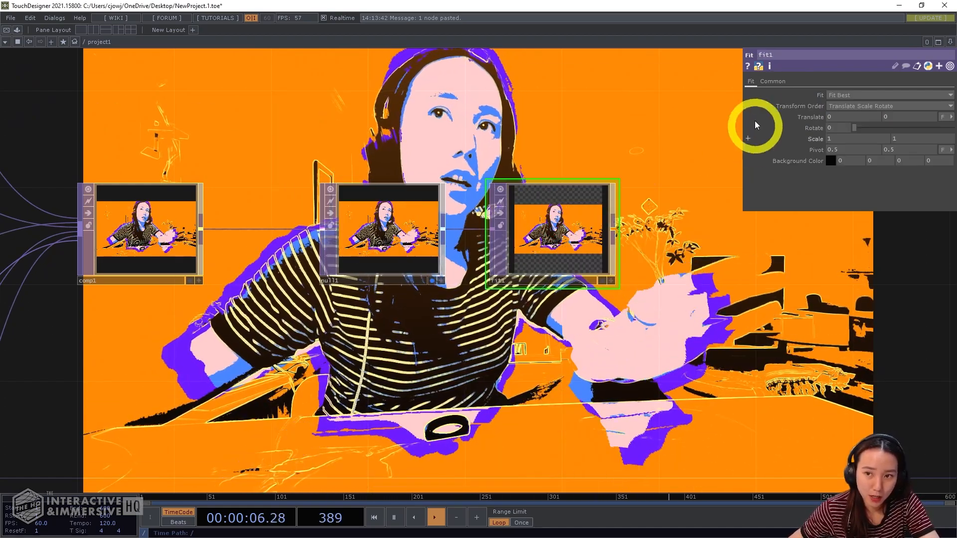
Step: Check the Fit TOP's output resolution and set its fit mode to Fit Outside
{"action": "left_click", "coordinate": [774, 81]}
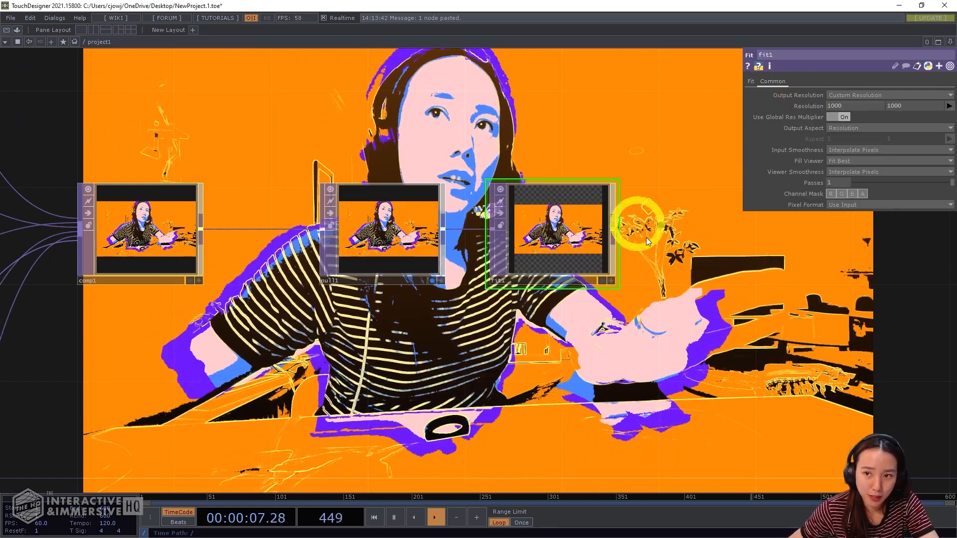
{"action": "left_click", "coordinate": [753, 82]}
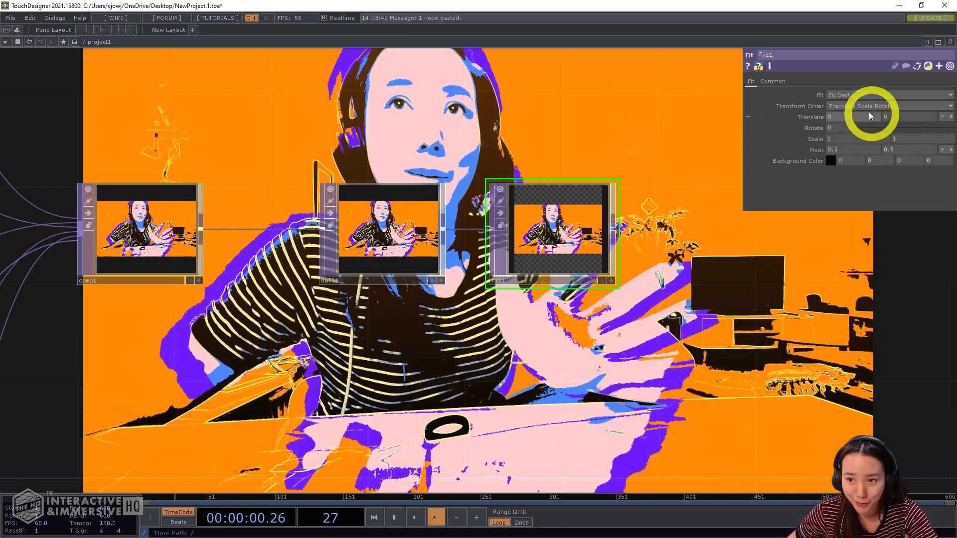
{"action": "left_click", "coordinate": [857, 96]}
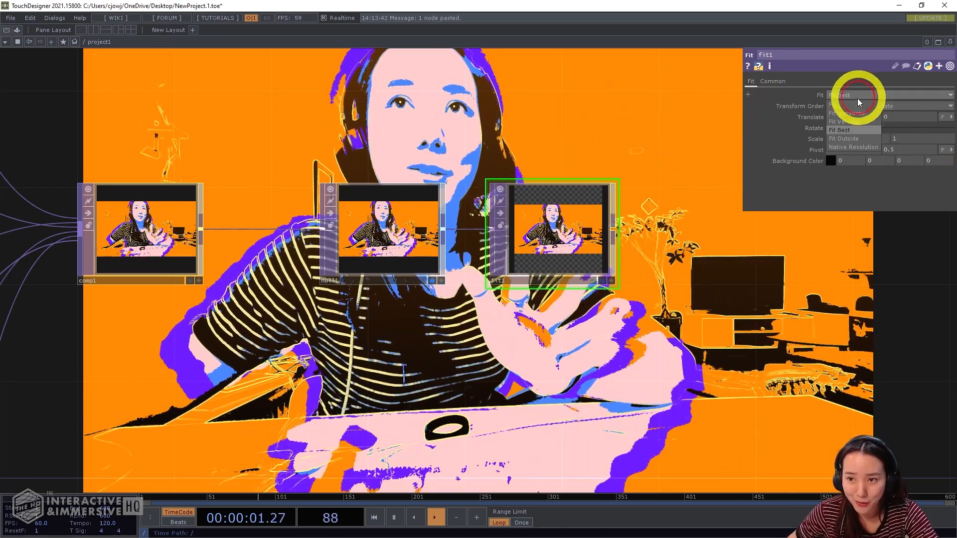
{"action": "left_click", "coordinate": [865, 141]}
{"action": "scroll", "coordinate": [576, 192], "scroll_direction": "up", "scroll_amount": 5}
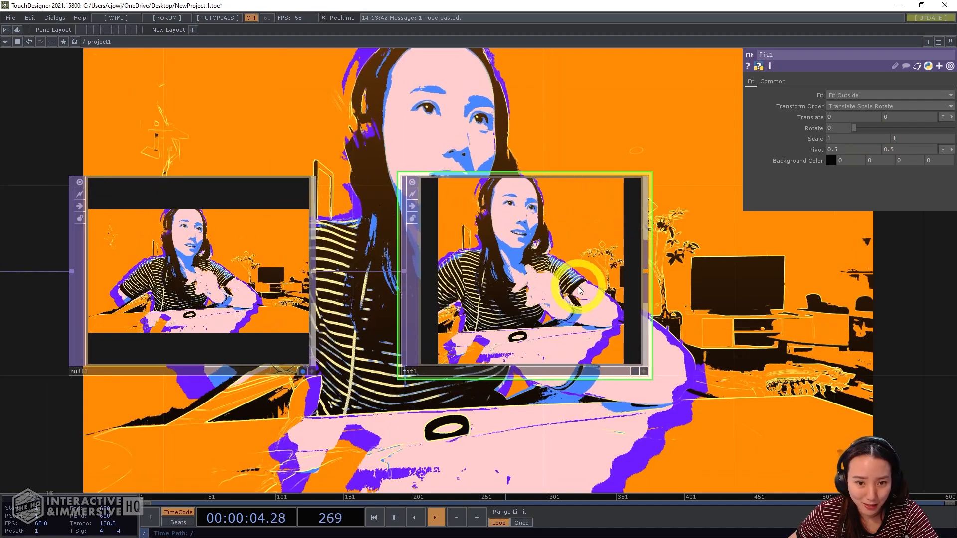
{"action": "scroll", "coordinate": [650, 291], "scroll_direction": "down", "scroll_amount": 3}
{"action": "left_click_drag", "start_coordinate": [780, 316], "coordinate": [448, 193]}
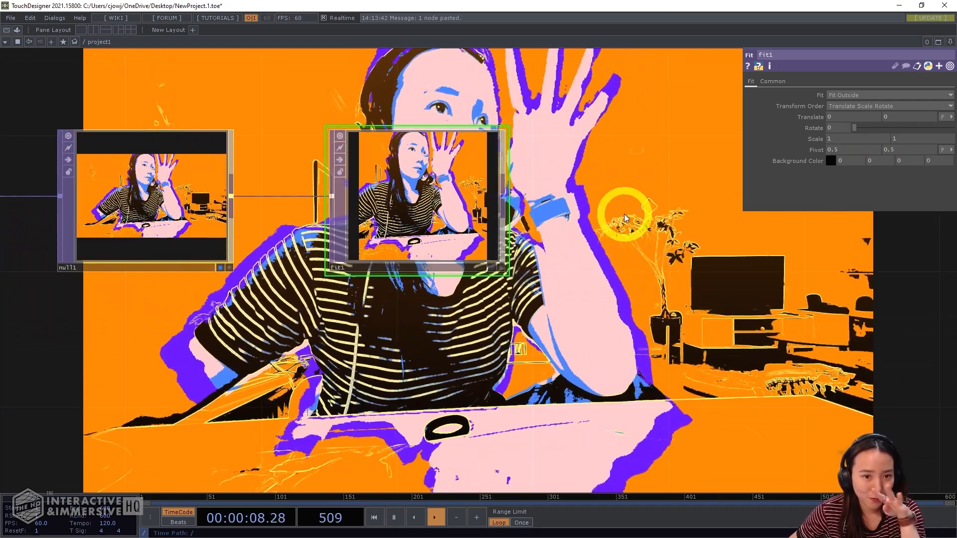
{"action": "scroll", "coordinate": [640, 290], "scroll_direction": "down", "scroll_amount": 2}
{"action": "left_click_drag", "start_coordinate": [594, 236], "coordinate": [498, 137]}
{"action": "scroll", "coordinate": [547, 203], "scroll_direction": "down", "scroll_amount": 3}
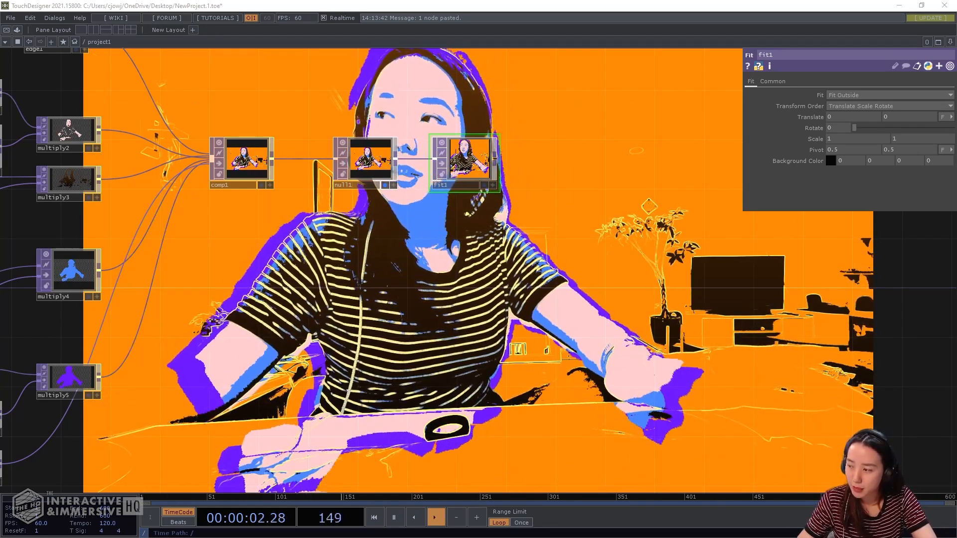
Step: Switch to the browser and look through the Colour Lover Palette Picker asset page on derivative.ca, then return to TouchDesigner
{"action": "left_click_drag", "start_coordinate": [956, 220], "coordinate": [573, 64]}
{"action": "left_click", "coordinate": [839, 55]}
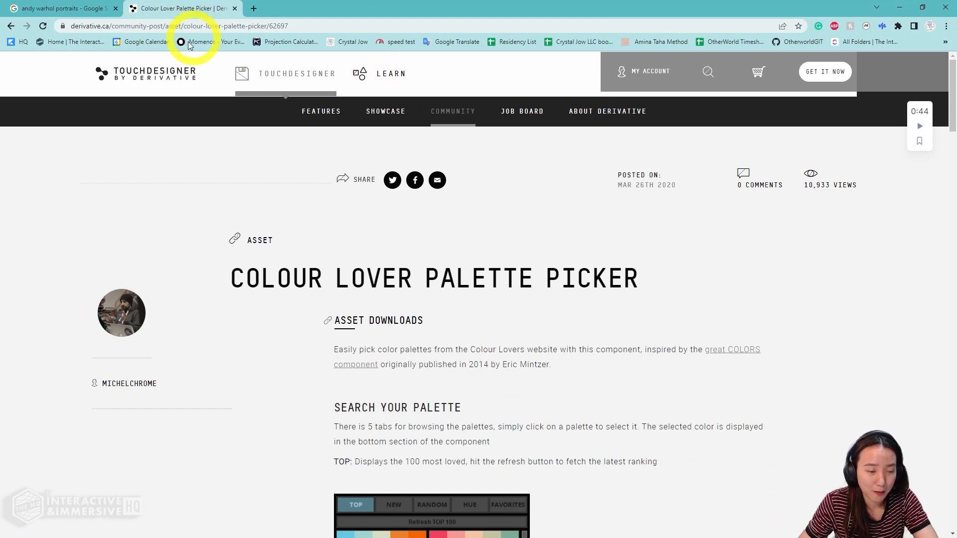
{"action": "scroll", "coordinate": [316, 110], "scroll_direction": "down", "scroll_amount": 6}
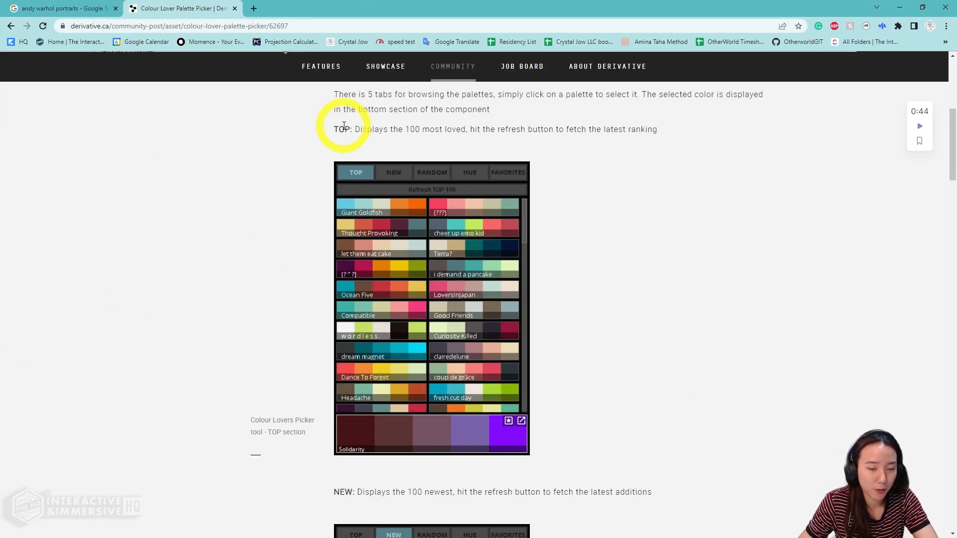
{"action": "scroll", "coordinate": [617, 199], "scroll_direction": "down", "scroll_amount": 20}
{"action": "scroll", "coordinate": [617, 199], "scroll_direction": "up", "scroll_amount": 20}
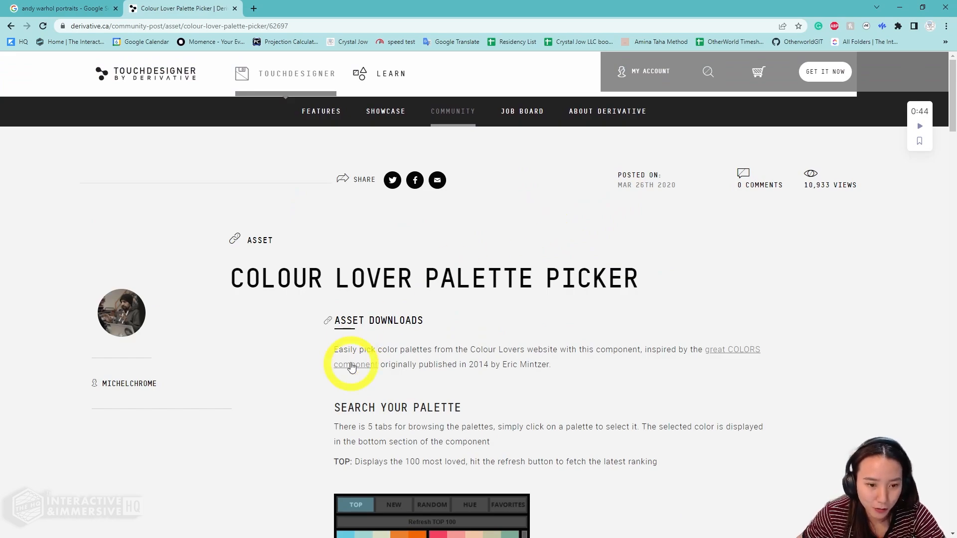
{"action": "left_click_drag", "start_coordinate": [400, 19], "coordinate": [956, 209]}
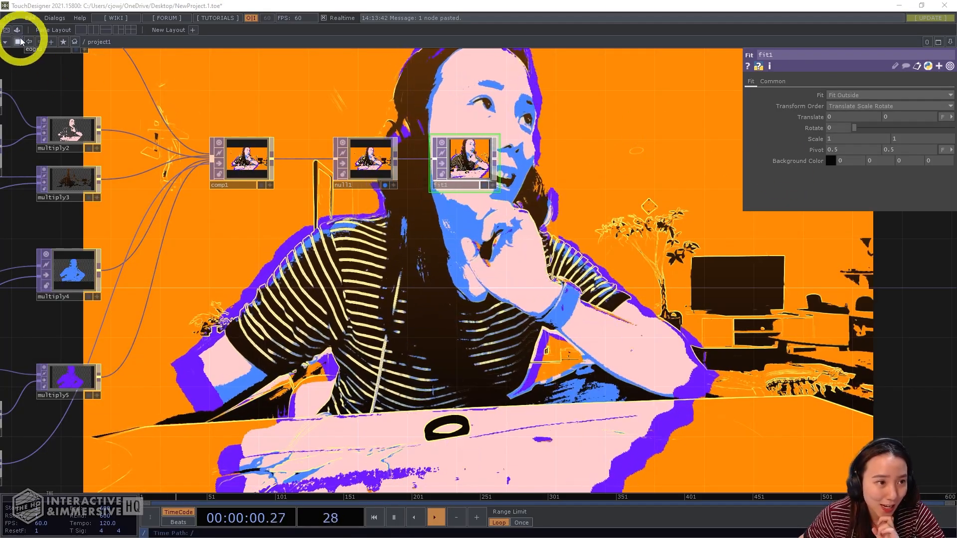
Step: Add the colour_lovers_picker component from the custom tools collection and place it below the Composite and Null
{"action": "left_click", "coordinate": [17, 30]}
{"action": "left_click", "coordinate": [62, 156]}
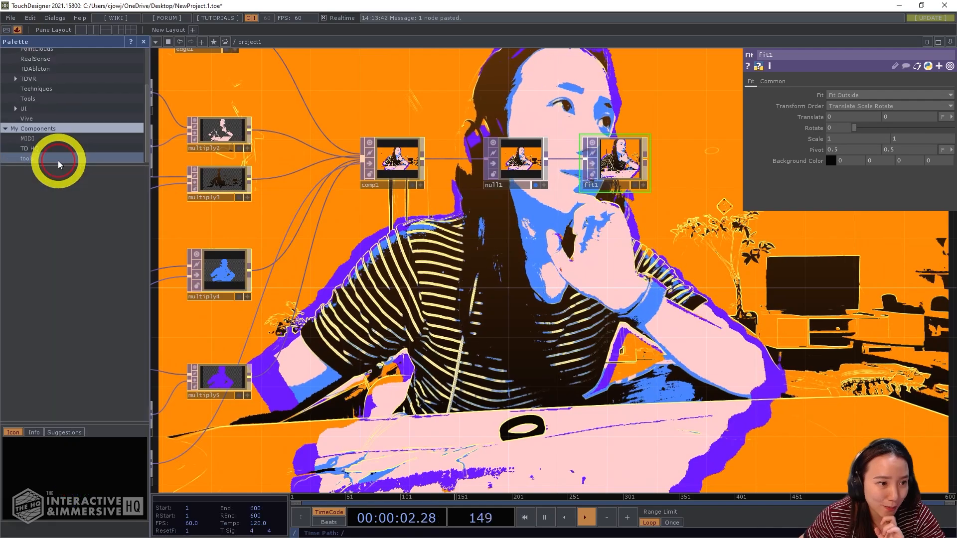
{"action": "left_click", "coordinate": [63, 157]}
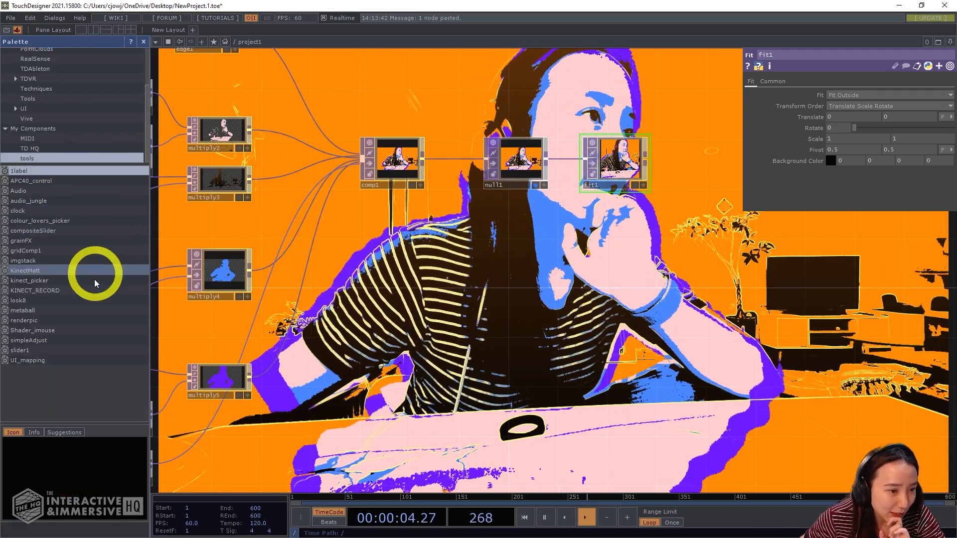
{"action": "left_click_drag", "start_coordinate": [60, 222], "coordinate": [486, 261]}
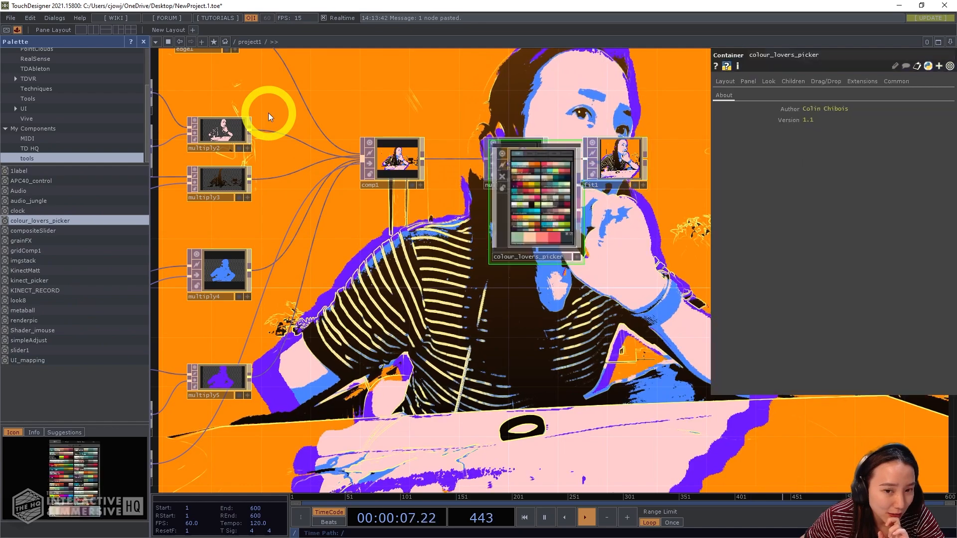
{"action": "left_click", "coordinate": [145, 42]}
{"action": "left_click_drag", "start_coordinate": [372, 181], "coordinate": [283, 311]}
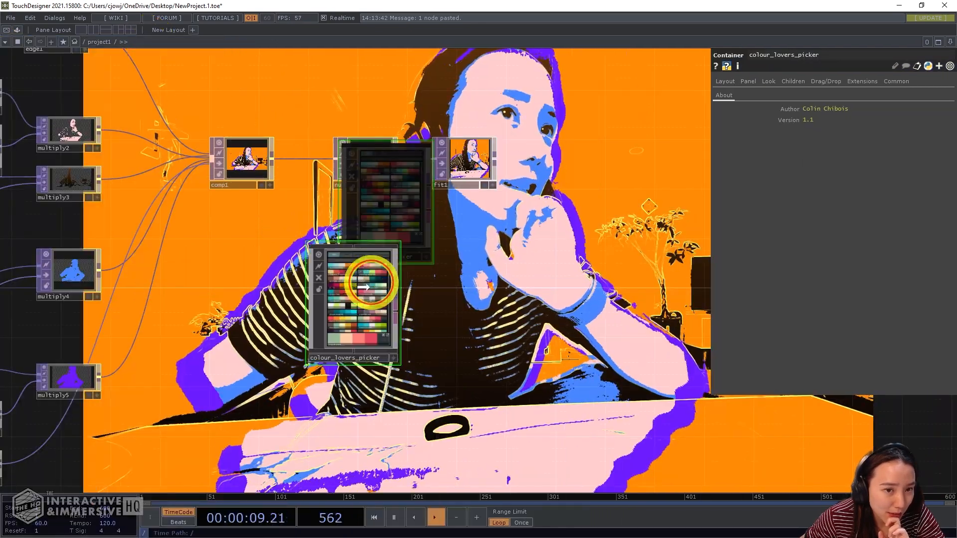
Step: Append a Null TOP to the colour_lovers_picker component to output the selected palette
{"action": "scroll", "coordinate": [351, 280], "scroll_direction": "up", "scroll_amount": 6}
{"action": "right_click", "coordinate": [334, 354]}
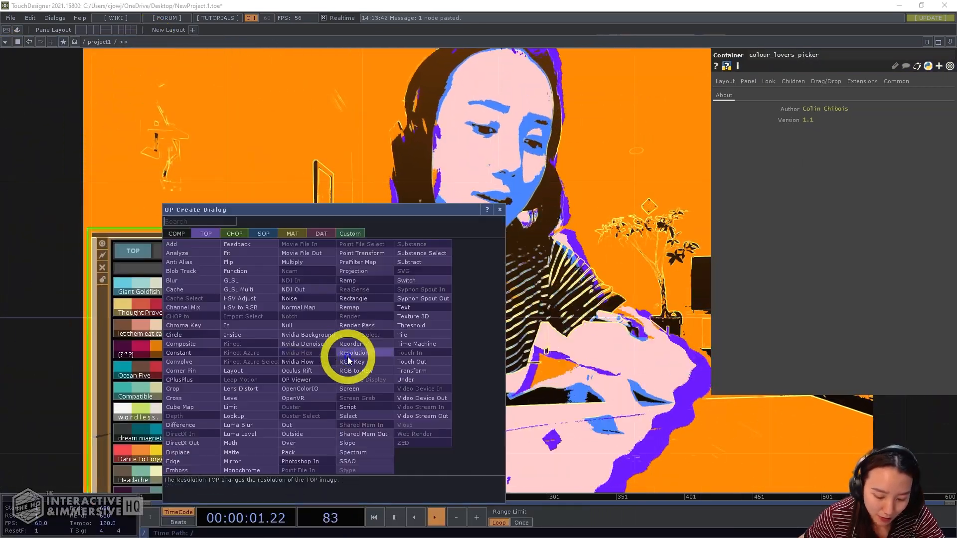
{"action": "type", "text": "null"}
{"action": "left_click", "coordinate": [310, 326]}
{"action": "left_click", "coordinate": [432, 335]}
{"action": "scroll", "coordinate": [534, 331], "scroll_direction": "down", "scroll_amount": 5}
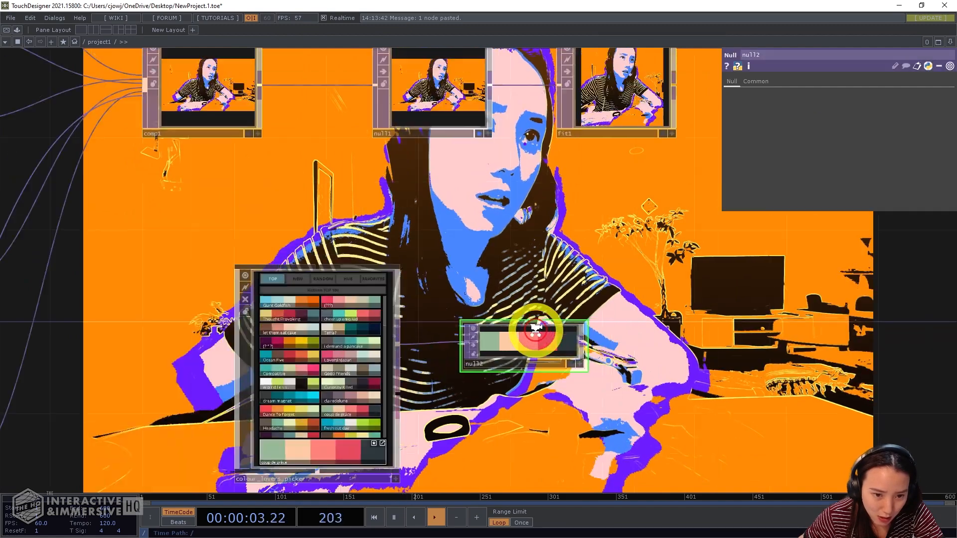
{"action": "scroll", "coordinate": [502, 239], "scroll_direction": "up", "scroll_amount": 6}
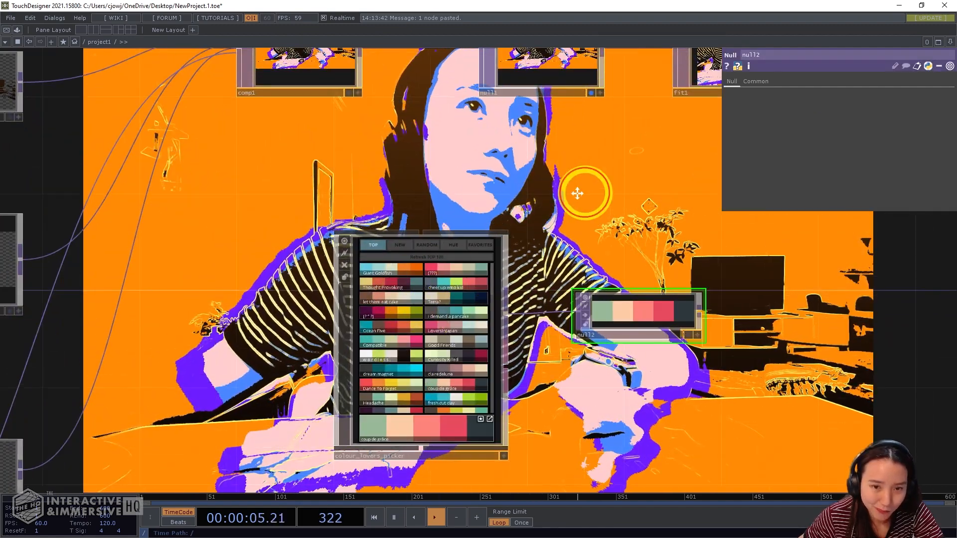
Step: Move the palette's Null TOP next to the colour_lovers_picker and add a Ramp TOP below it
{"action": "left_click_drag", "start_coordinate": [578, 194], "coordinate": [411, 193]}
{"action": "left_click_drag", "start_coordinate": [433, 320], "coordinate": [380, 342]}
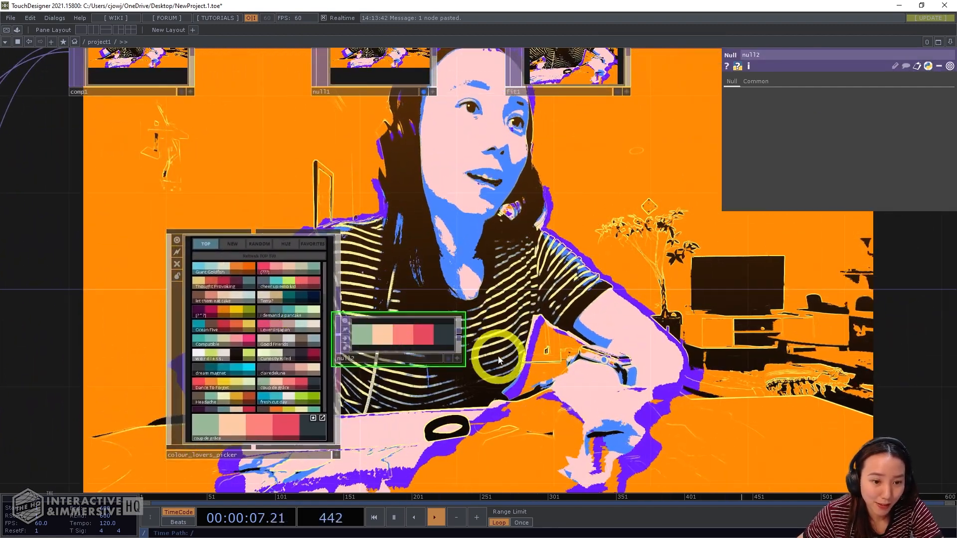
{"action": "scroll", "coordinate": [557, 221], "scroll_direction": "down", "scroll_amount": 4}
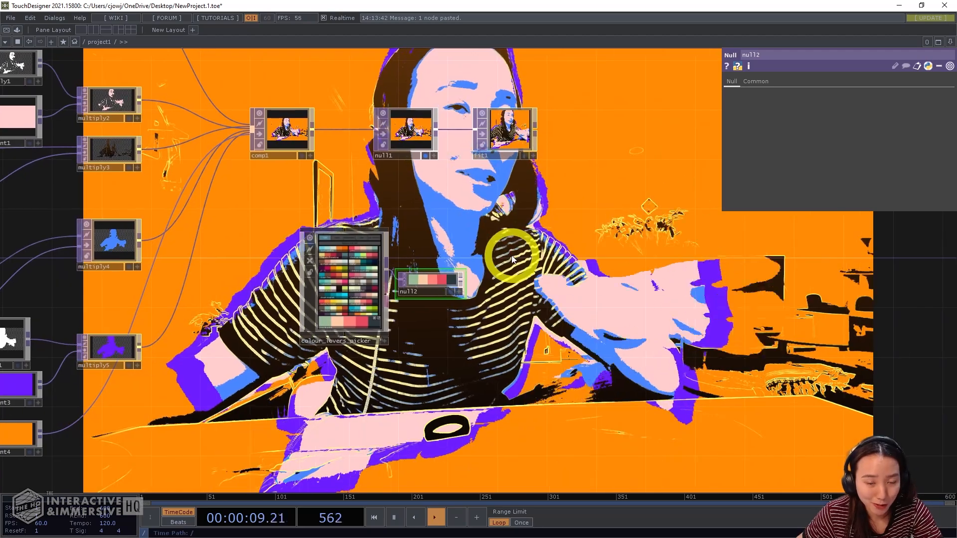
{"action": "key", "text": "Tab"}
{"action": "type", "text": "ra"}
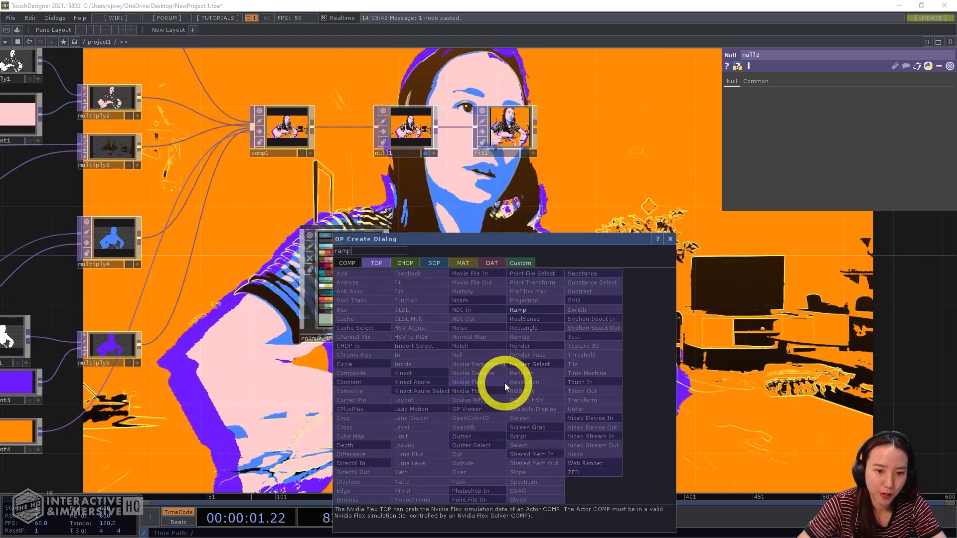
{"action": "left_click", "coordinate": [525, 309]}
{"action": "left_click", "coordinate": [470, 336]}
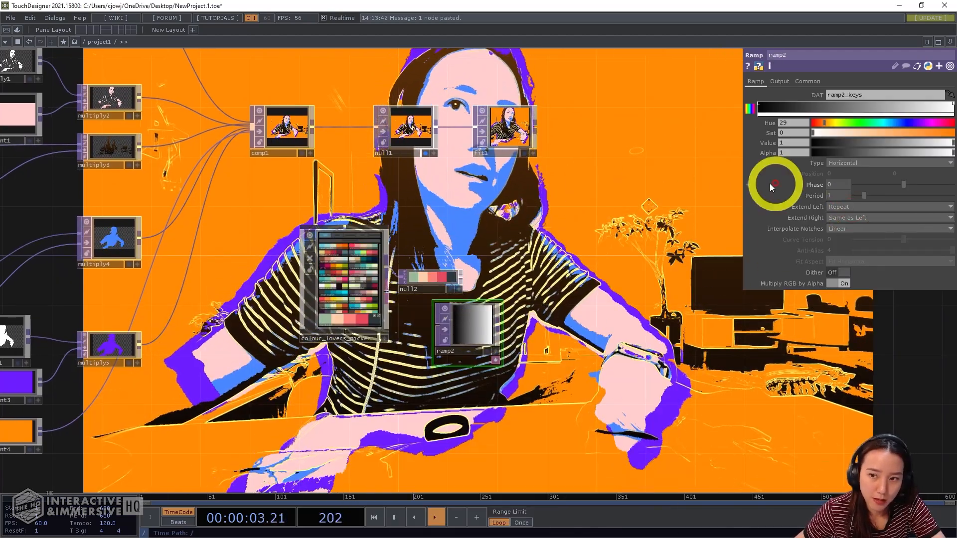
Step: Give the new Ramp grey, green, blue and yellow keys, with the middle key at hue 206, saturation 0.691 and the first key at value 0.791
{"action": "left_click_drag", "start_coordinate": [840, 130], "coordinate": [893, 126]}
{"action": "left_click", "coordinate": [868, 106]}
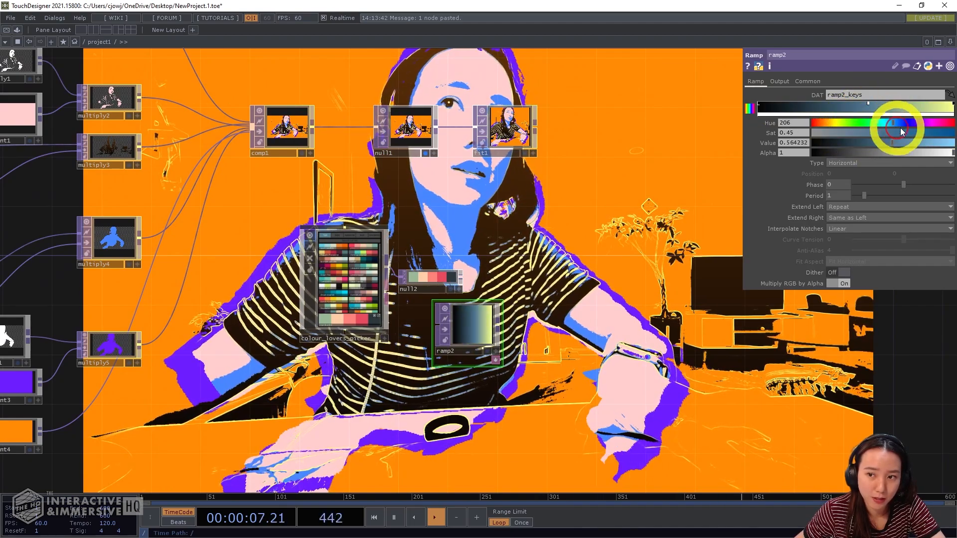
{"action": "left_click", "coordinate": [910, 133]}
{"action": "left_click", "coordinate": [776, 103]}
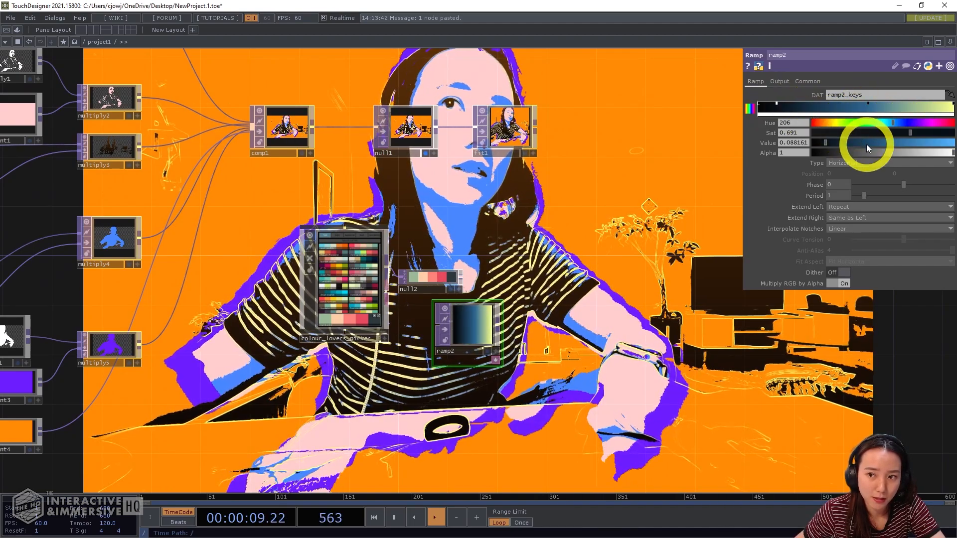
{"action": "left_click", "coordinate": [866, 144]}
{"action": "left_click", "coordinate": [871, 125]}
{"action": "left_click", "coordinate": [759, 104]}
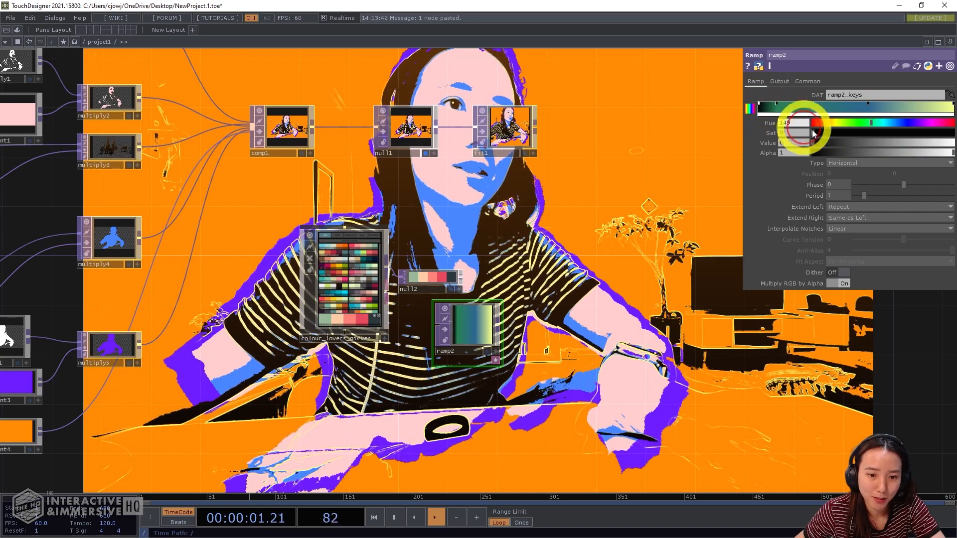
{"action": "left_click", "coordinate": [934, 123]}
{"action": "left_click", "coordinate": [924, 142]}
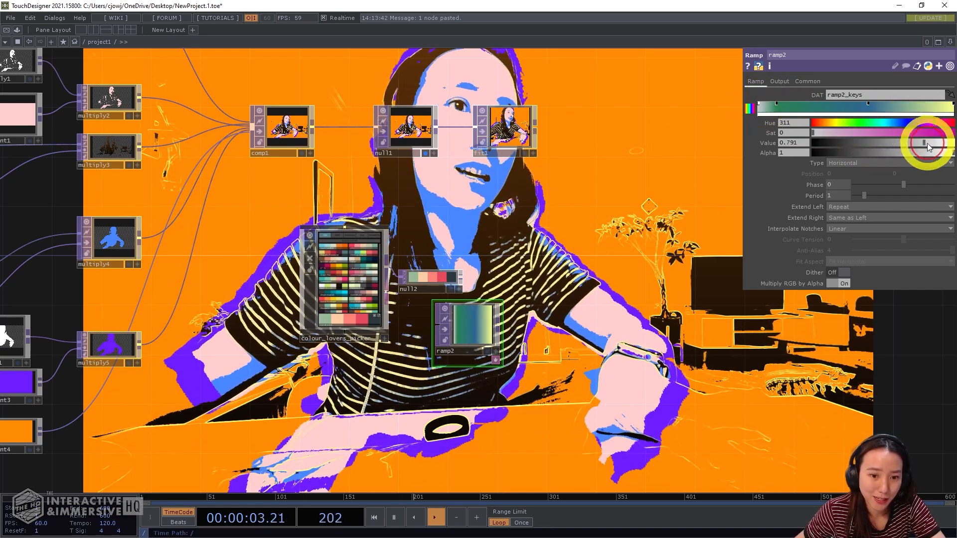
{"action": "scroll", "coordinate": [409, 270], "scroll_direction": "up", "scroll_amount": 5}
{"action": "scroll", "coordinate": [690, 342], "scroll_direction": "down", "scroll_amount": 5}
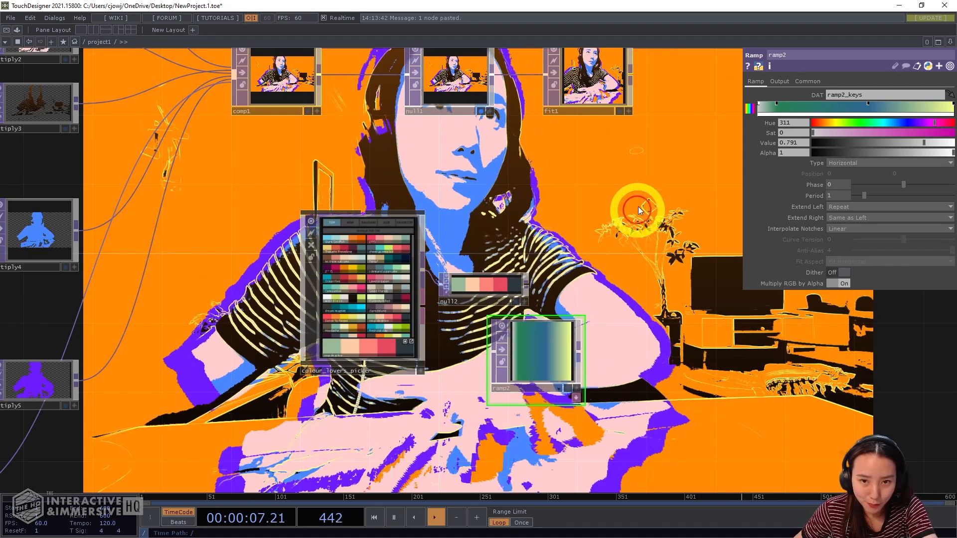
Step: Append a Null TOP to the output of the Fit TOP
{"action": "left_click_drag", "start_coordinate": [638, 206], "coordinate": [594, 265]}
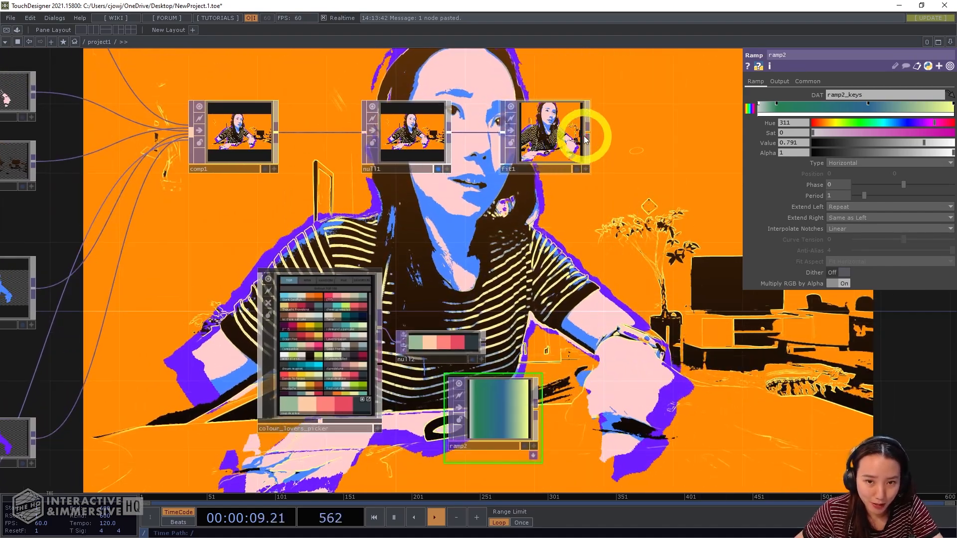
{"action": "left_click", "coordinate": [586, 140]}
{"action": "type", "text": "null"}
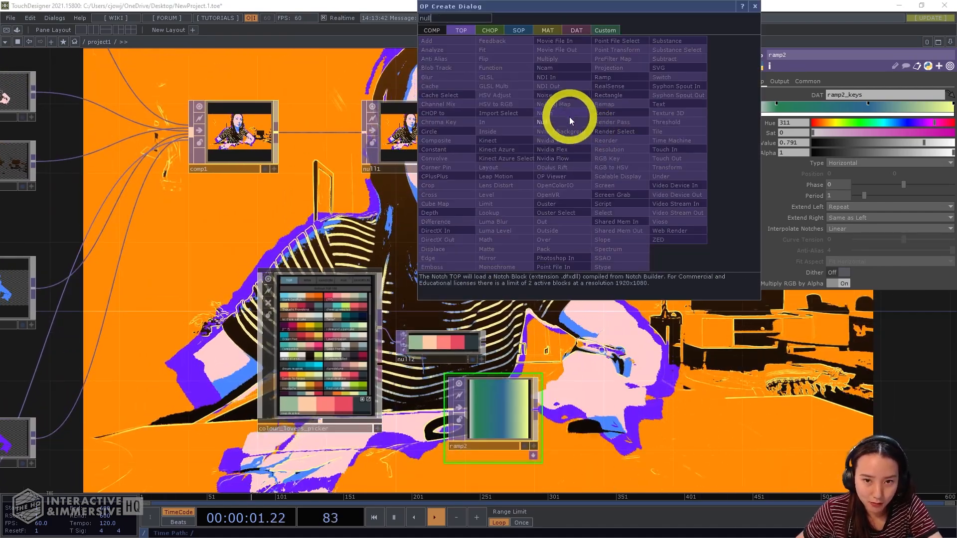
{"action": "key", "text": "Return"}
{"action": "left_click", "coordinate": [660, 134]}
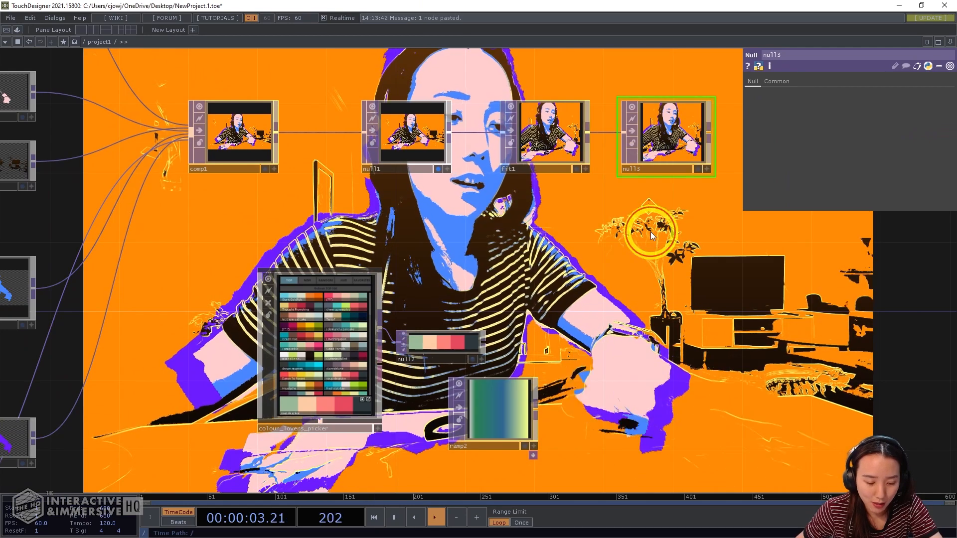
Step: Add a Lookup TOP below the new Null and connect the Fit TOP and the palette Null as its first and second inputs
{"action": "key", "text": "Tab"}
{"action": "type", "text": "look"}
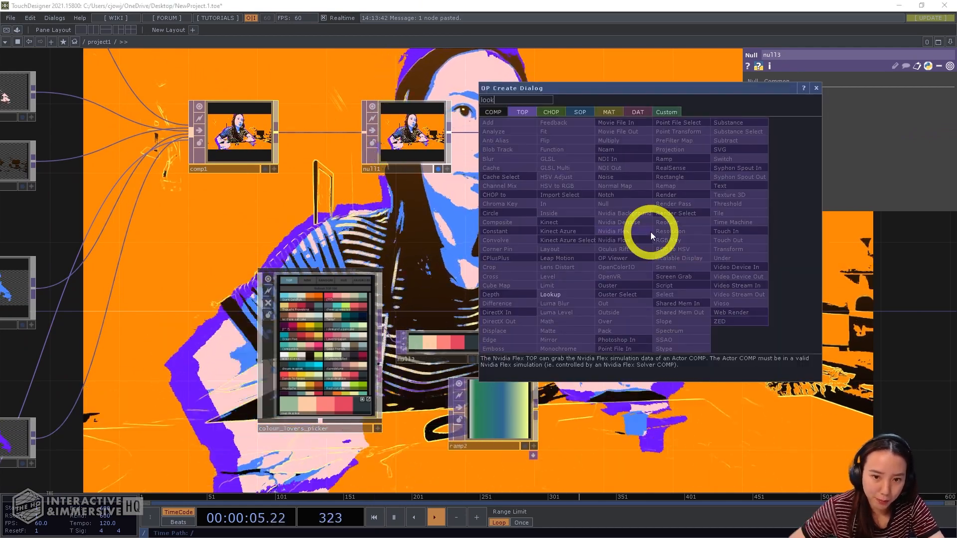
{"action": "left_click", "coordinate": [550, 294]}
{"action": "left_click", "coordinate": [650, 236]}
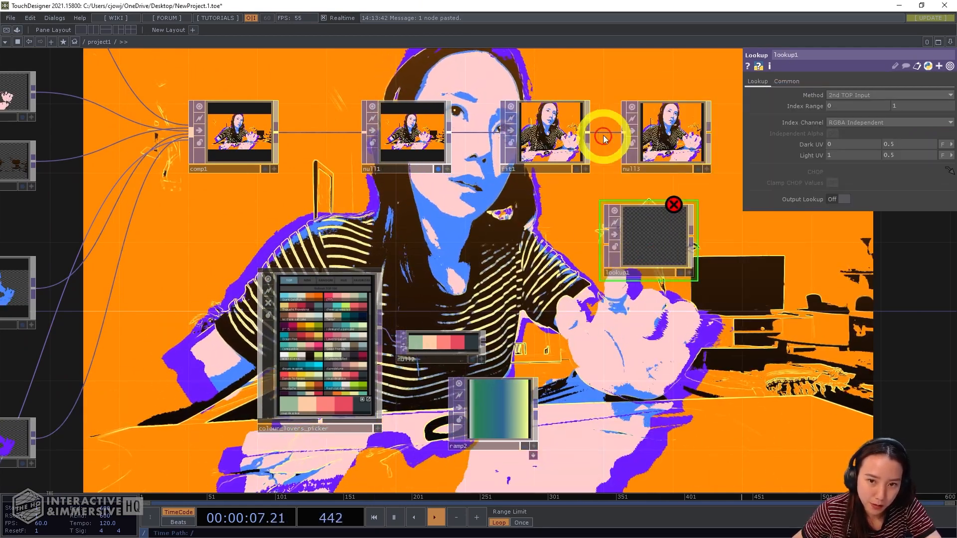
{"action": "left_click_drag", "start_coordinate": [589, 134], "coordinate": [606, 228]}
{"action": "left_click_drag", "start_coordinate": [559, 239], "coordinate": [564, 206]}
{"action": "left_click_drag", "start_coordinate": [489, 316], "coordinate": [605, 210]}
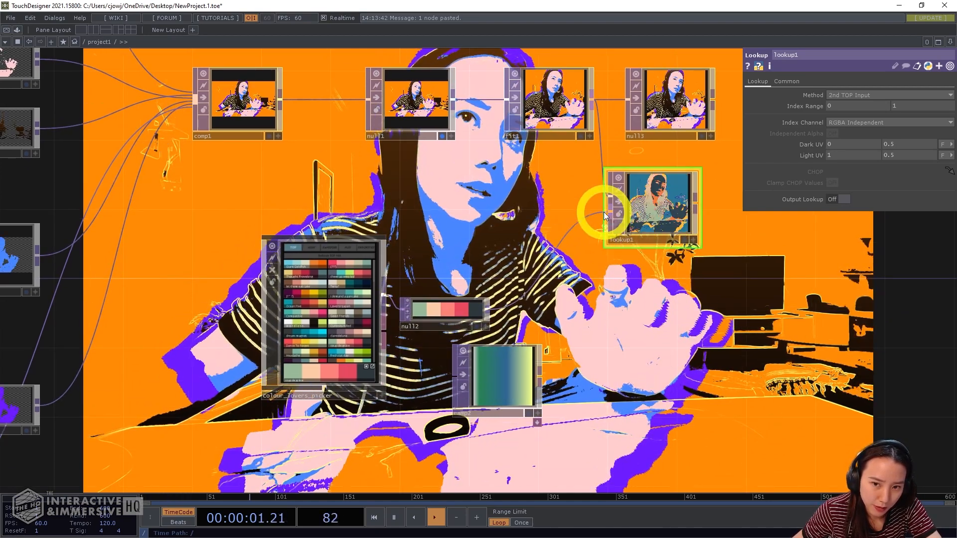
Step: Connect the Ramp to the Lookup's second input in place of the palette Null and move the Ramp up beside the Lookup
{"action": "scroll", "coordinate": [658, 203], "scroll_direction": "up", "scroll_amount": 5}
{"action": "scroll", "coordinate": [672, 181], "scroll_direction": "down", "scroll_amount": 5}
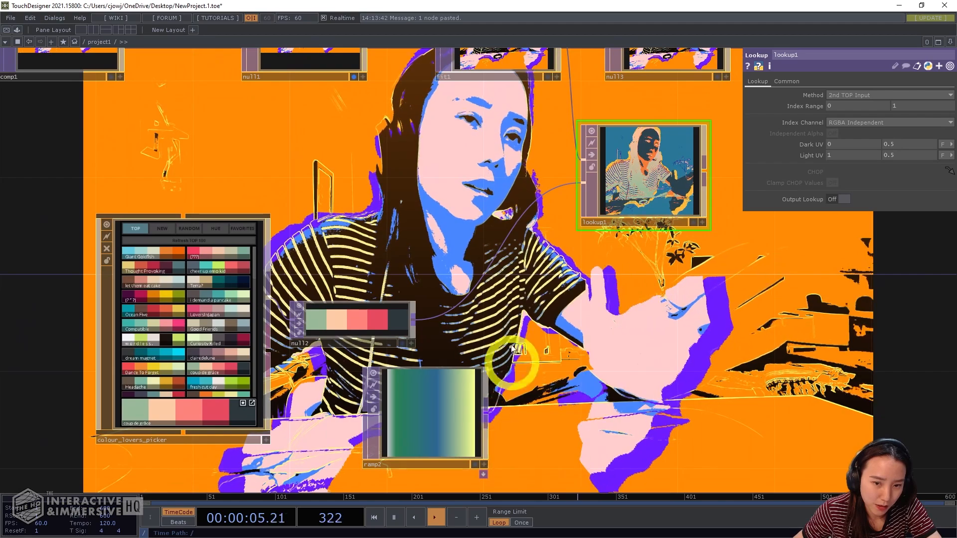
{"action": "scroll", "coordinate": [627, 201], "scroll_direction": "up", "scroll_amount": 5}
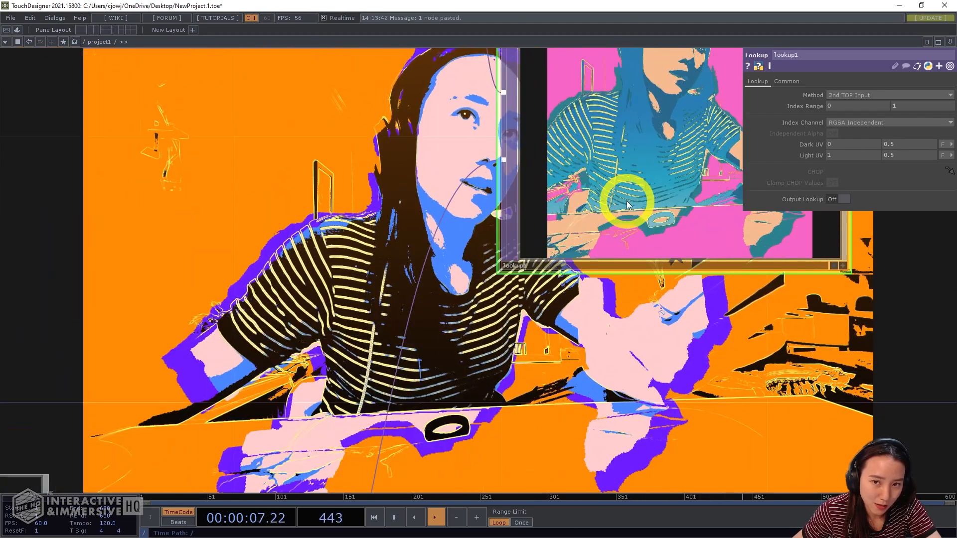
{"action": "scroll", "coordinate": [626, 201], "scroll_direction": "down", "scroll_amount": 5}
{"action": "scroll", "coordinate": [598, 289], "scroll_direction": "down", "scroll_amount": 2}
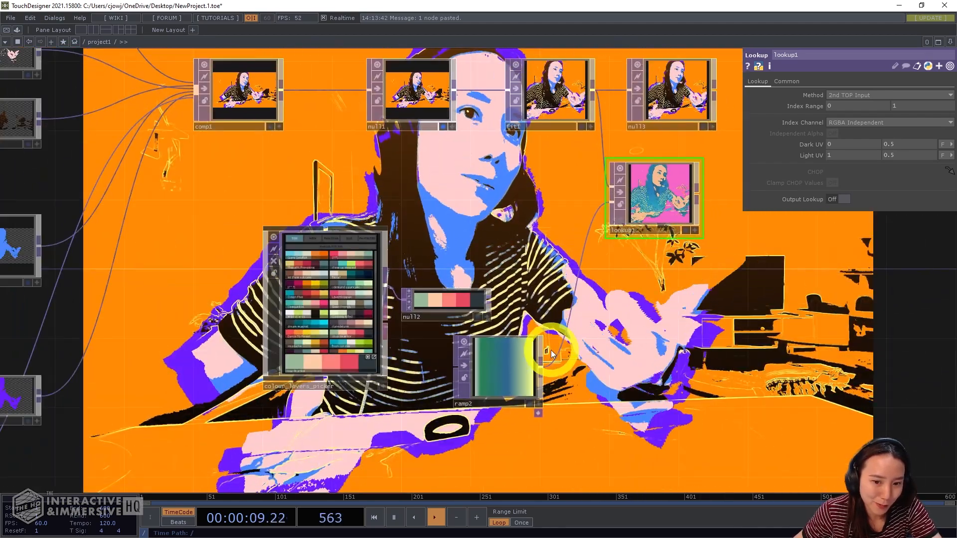
{"action": "left_click_drag", "start_coordinate": [551, 354], "coordinate": [569, 199]}
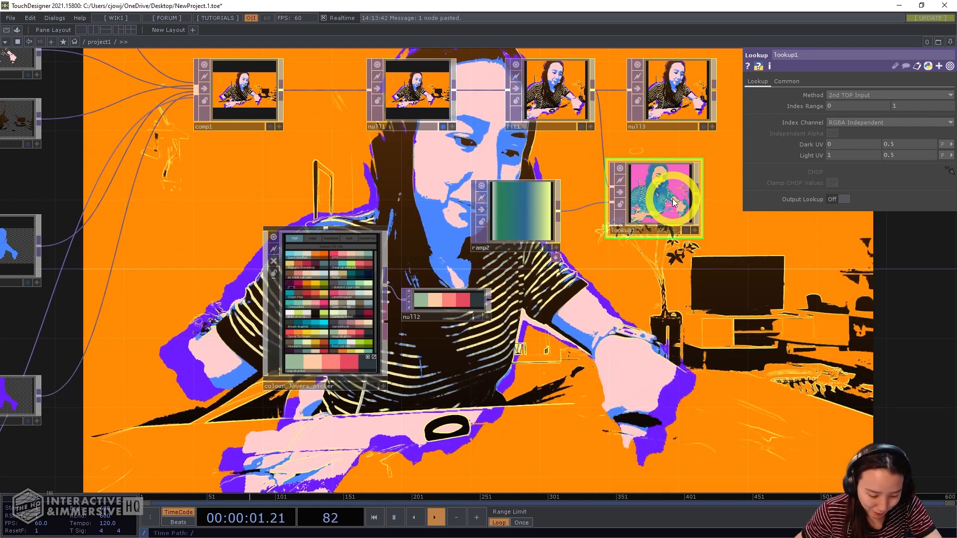
Step: Duplicate the Lookup TOP below the original and connect the palette Null to the copy's second input
{"action": "key", "text": "ctrl+c"}
{"action": "key", "text": "ctrl+v"}
{"action": "scroll", "coordinate": [623, 299], "scroll_direction": "up", "scroll_amount": 4}
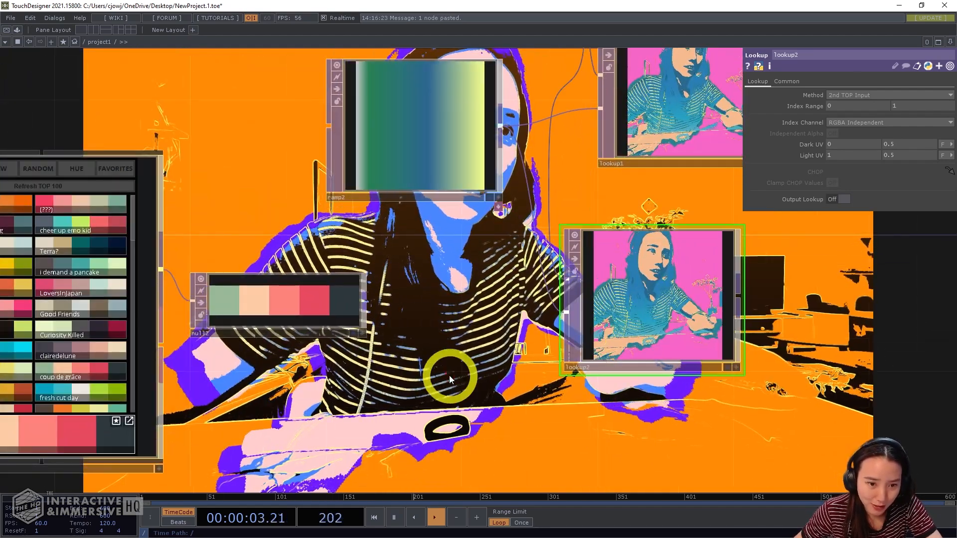
{"action": "left_click_drag", "start_coordinate": [366, 304], "coordinate": [564, 313]}
{"action": "left_click_drag", "start_coordinate": [529, 313], "coordinate": [612, 243]}
Step: Make the colour_lovers_picker interactive and try palettes such as LoversInJapan and Curiosity Killed, ending on clairedelune
{"action": "left_click", "coordinate": [165, 269]}
{"action": "scroll", "coordinate": [285, 321], "scroll_direction": "down", "scroll_amount": 2}
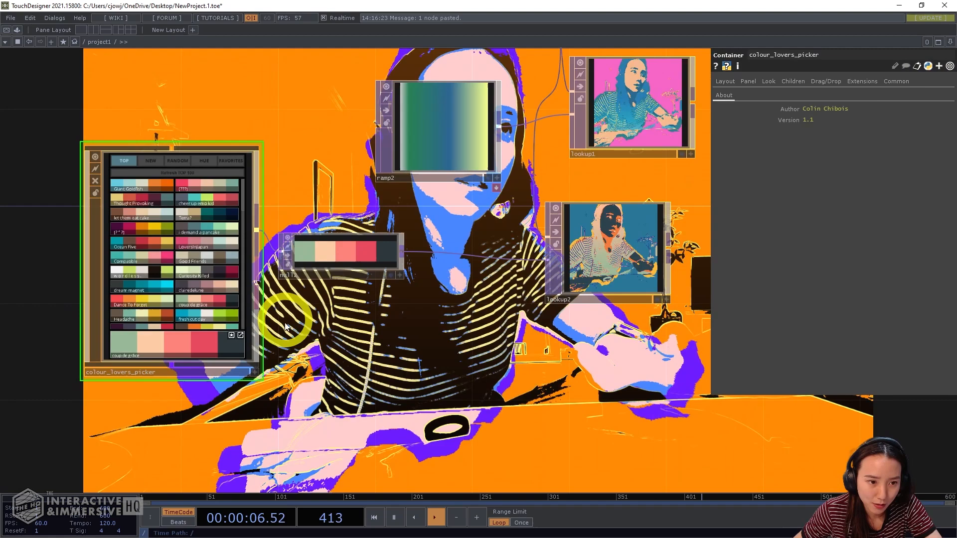
{"action": "left_click", "coordinate": [254, 373]}
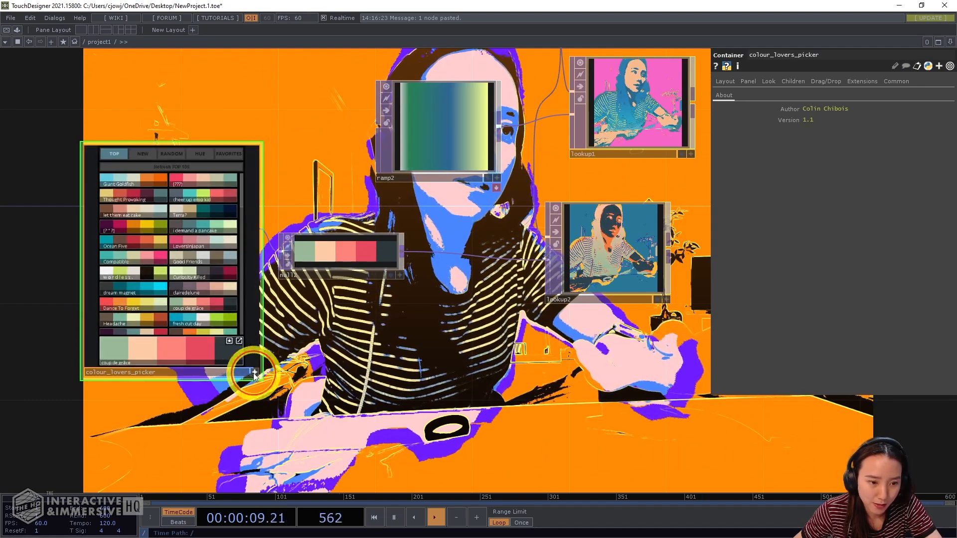
{"action": "left_click", "coordinate": [193, 292]}
{"action": "left_click", "coordinate": [184, 247]}
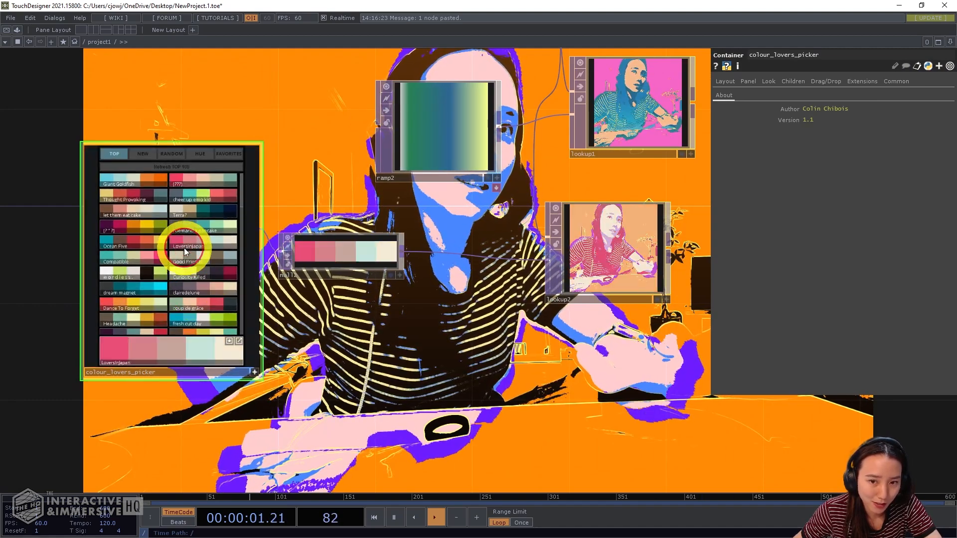
{"action": "left_click", "coordinate": [207, 274]}
{"action": "left_click", "coordinate": [200, 289]}
{"action": "left_click", "coordinate": [182, 269]}
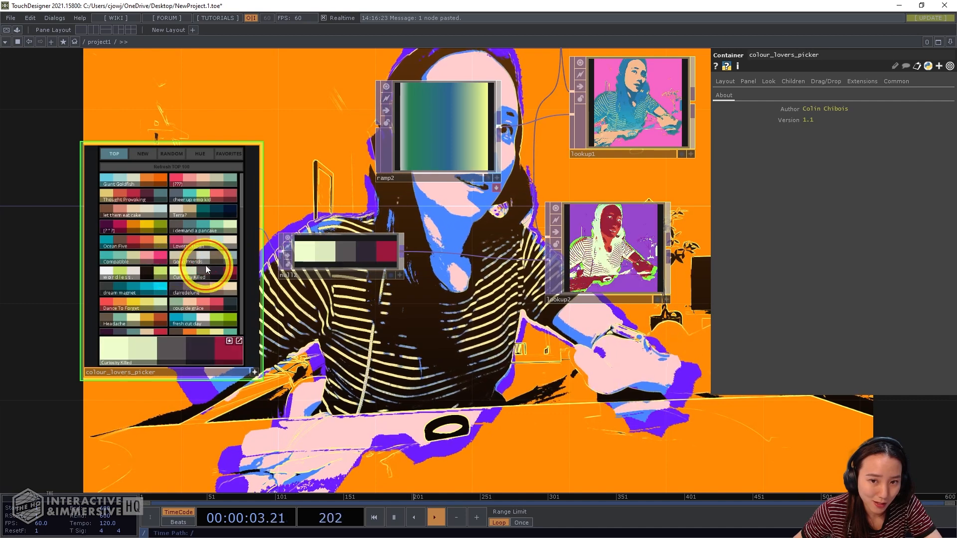
{"action": "left_click", "coordinate": [159, 241]}
{"action": "left_click", "coordinate": [190, 280]}
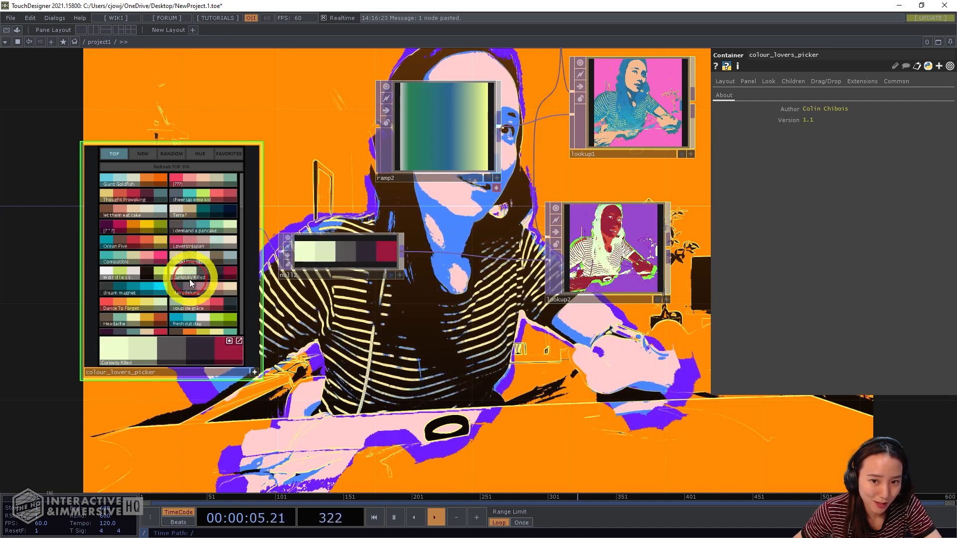
{"action": "left_click", "coordinate": [197, 289]}
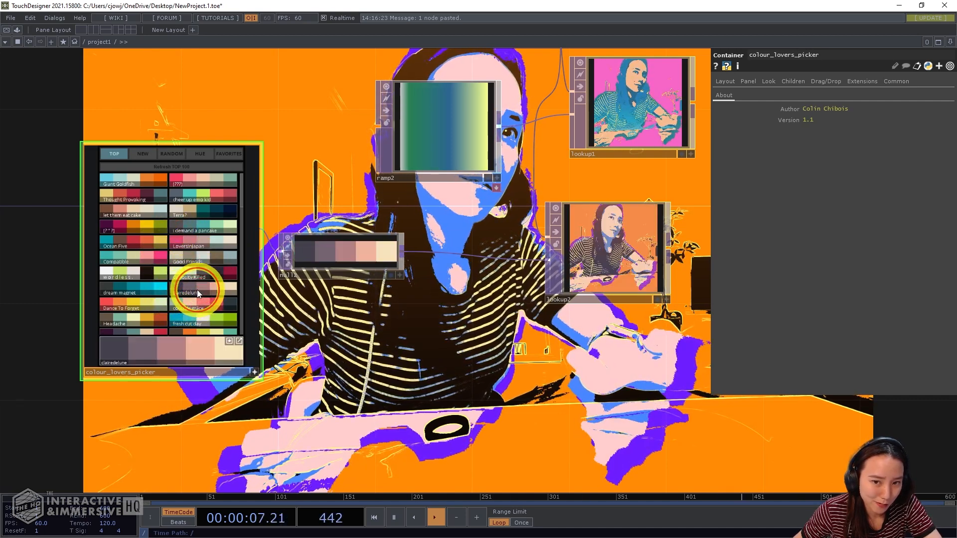
Step: Shift the palette Null away from the picker and duplicate the second Lookup TOP below itself
{"action": "left_click_drag", "start_coordinate": [420, 330], "coordinate": [424, 310]}
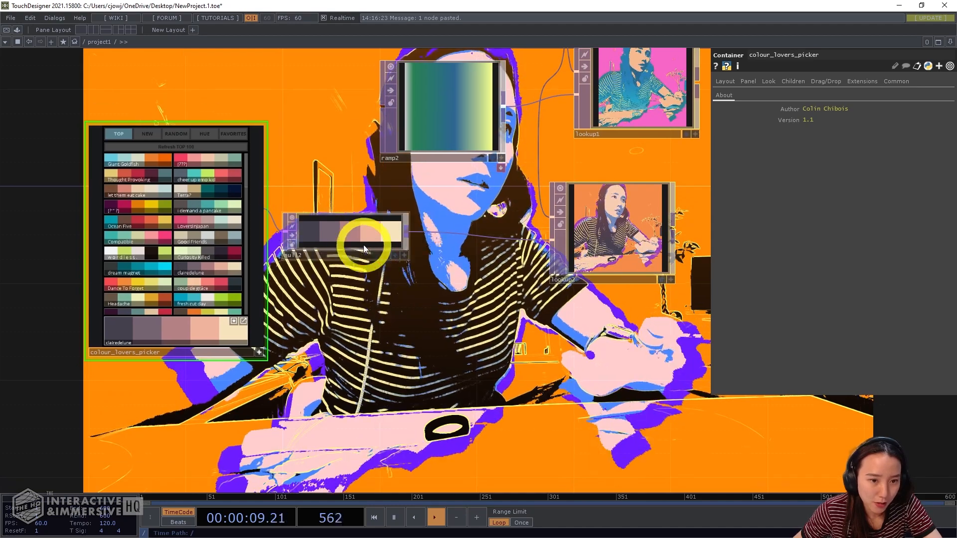
{"action": "left_click_drag", "start_coordinate": [364, 244], "coordinate": [388, 244]}
{"action": "left_click", "coordinate": [621, 247]}
{"action": "key", "text": "ctrl+c"}
{"action": "key", "text": "ctrl+v"}
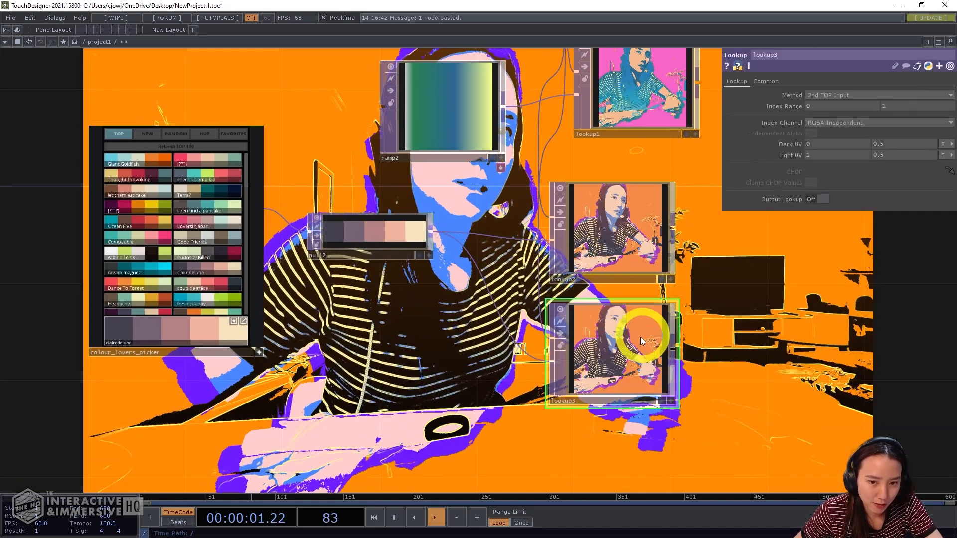
Step: Move the palette Null up, lock it to hold the clairedelune palette, and turn off the picker's interactive viewer
{"action": "left_click_drag", "start_coordinate": [474, 293], "coordinate": [505, 251]}
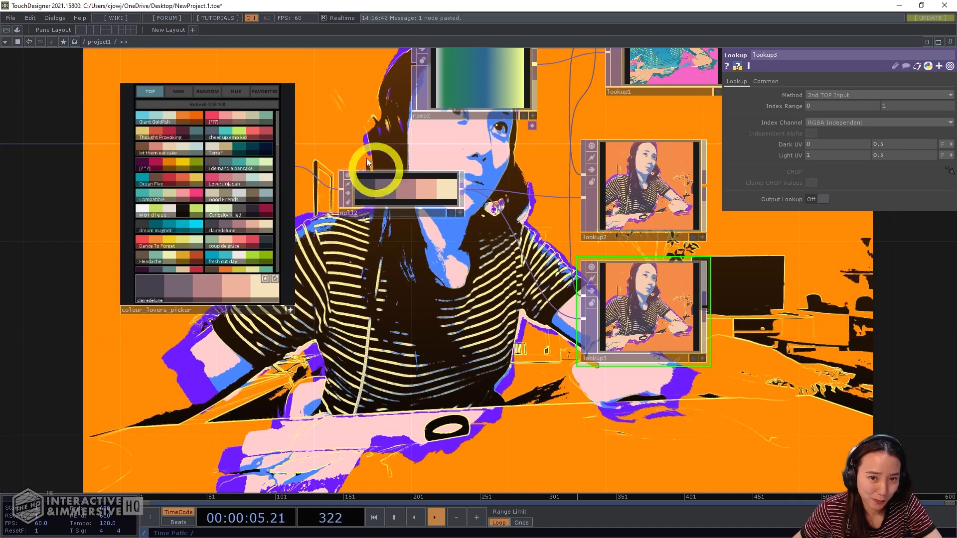
{"action": "left_click_drag", "start_coordinate": [349, 206], "coordinate": [373, 181]}
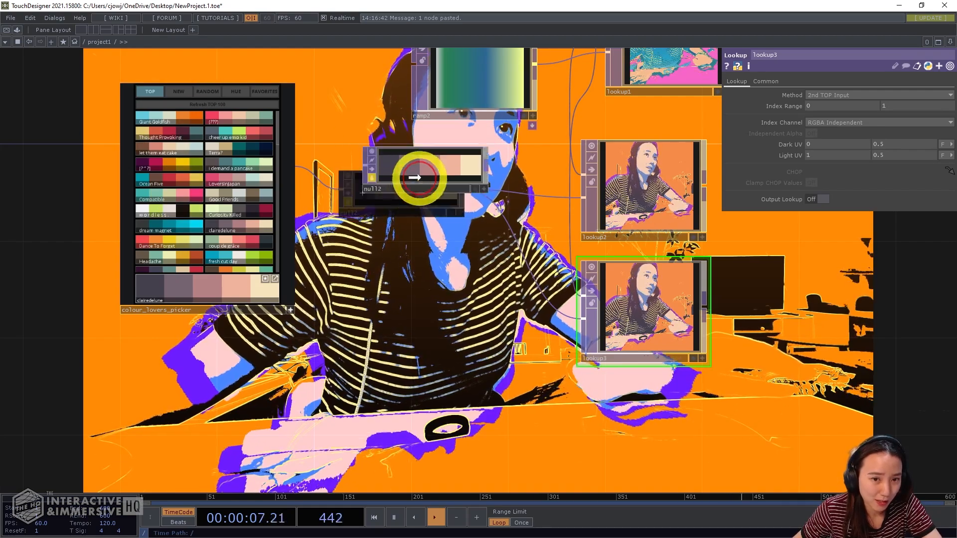
{"action": "left_click", "coordinate": [290, 310]}
{"action": "right_click", "coordinate": [317, 167]}
{"action": "left_click", "coordinate": [317, 162]}
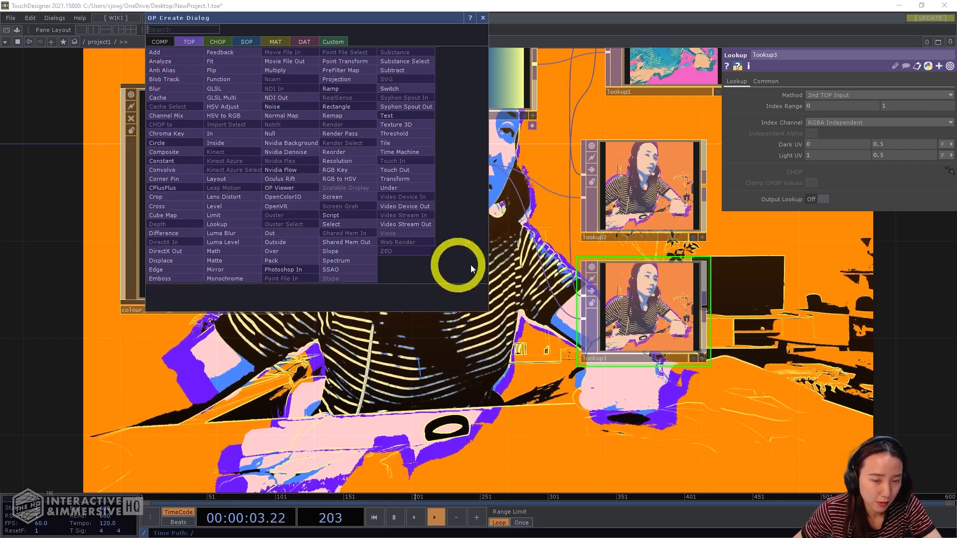
{"action": "left_click", "coordinate": [467, 220]}
Step: Duplicate the locked palette Null directly below the original
{"action": "left_click", "coordinate": [440, 173]}
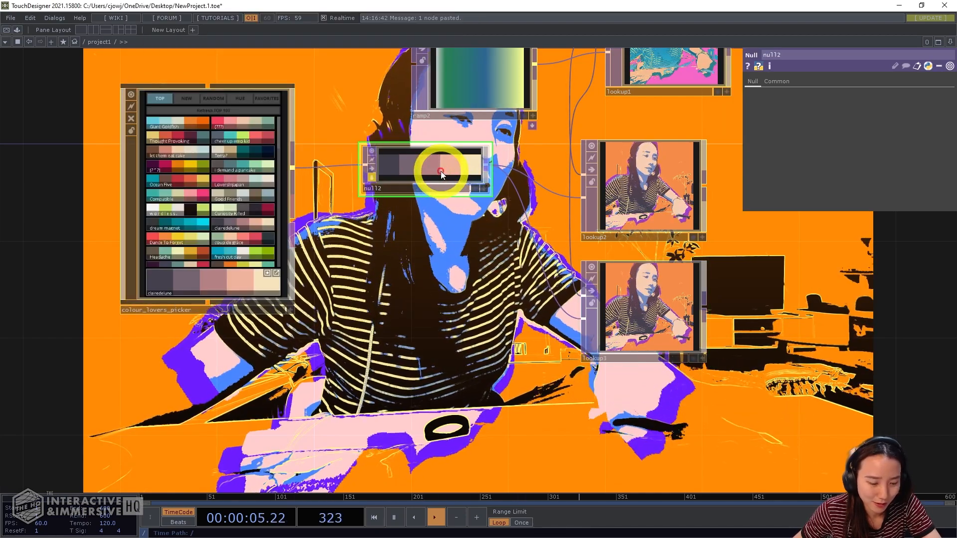
{"action": "key", "text": "ctrl+c"}
{"action": "key", "text": "ctrl+v"}
Step: Disconnect the copied Null's input, unlock it, and wire its output into the second input of lookup3
{"action": "right_click", "coordinate": [333, 214]}
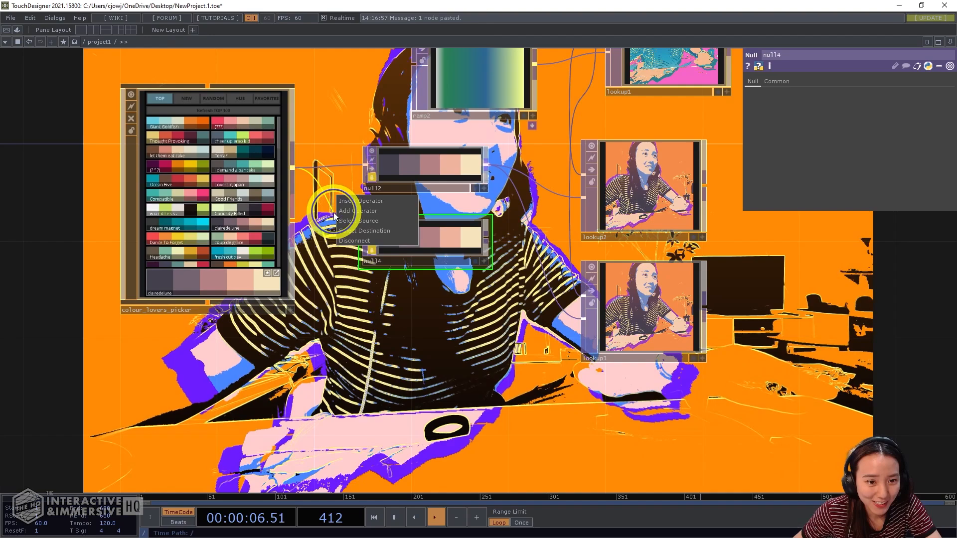
{"action": "left_click", "coordinate": [354, 241]}
{"action": "left_click", "coordinate": [380, 268]}
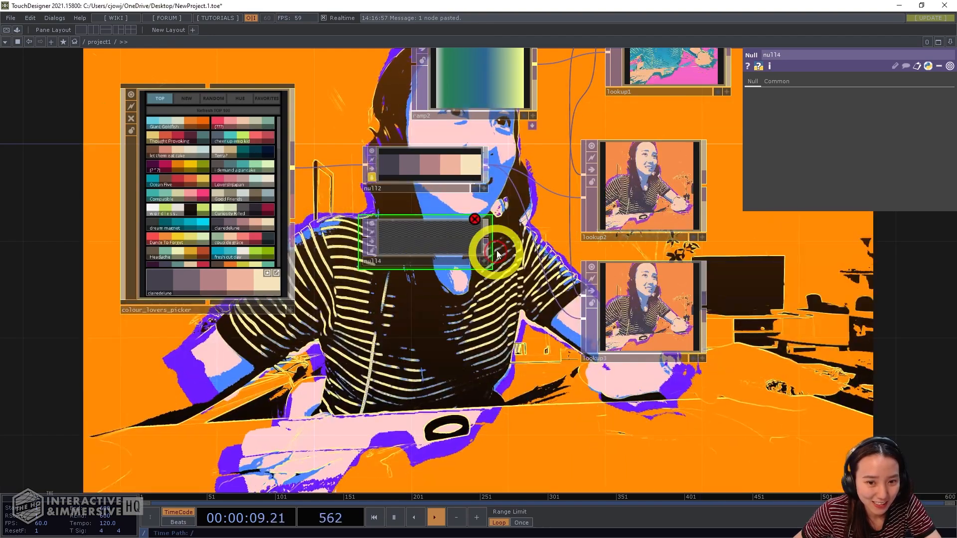
{"action": "left_click", "coordinate": [554, 296]}
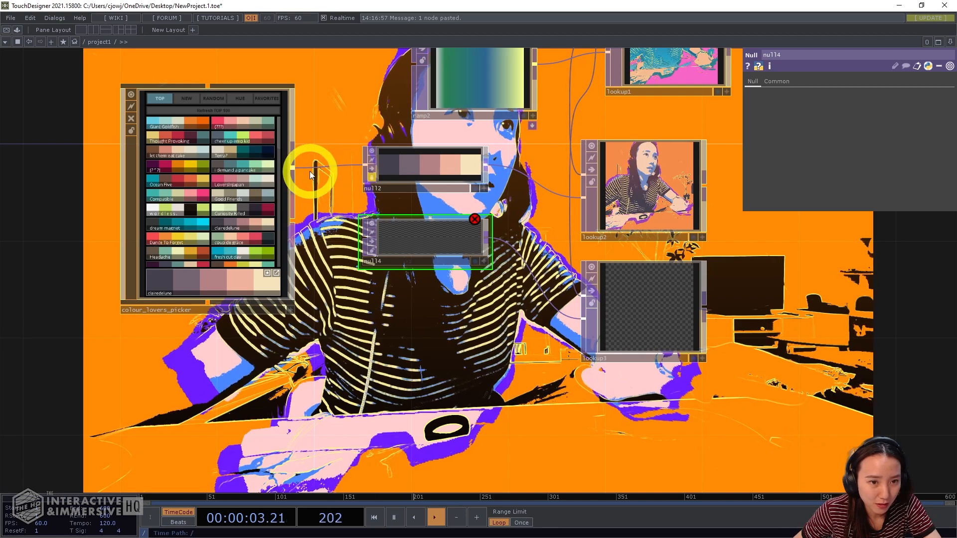
Step: Connect the colour_lovers_picker output to null4 and disconnect the picker from null2
{"action": "left_click", "coordinate": [294, 169]}
{"action": "left_click", "coordinate": [361, 240]}
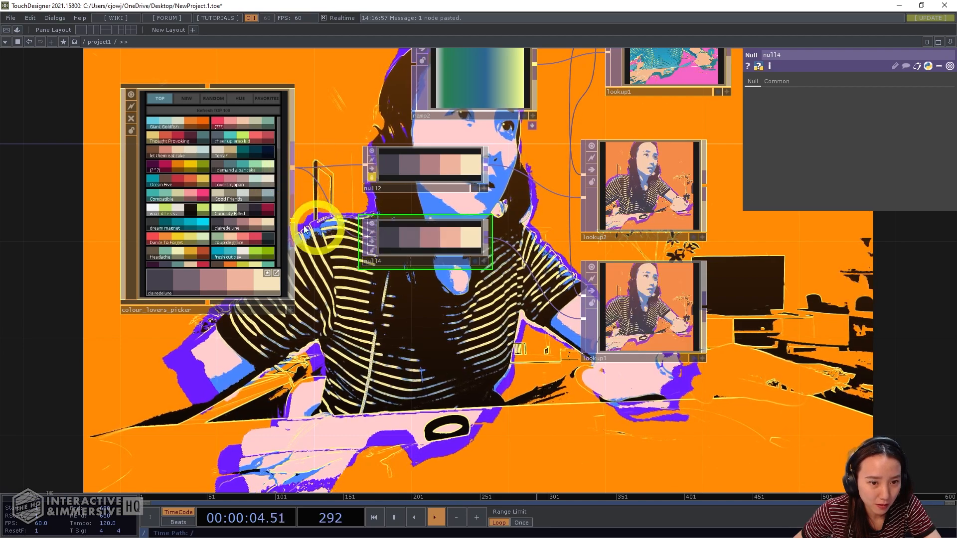
{"action": "right_click", "coordinate": [338, 165]}
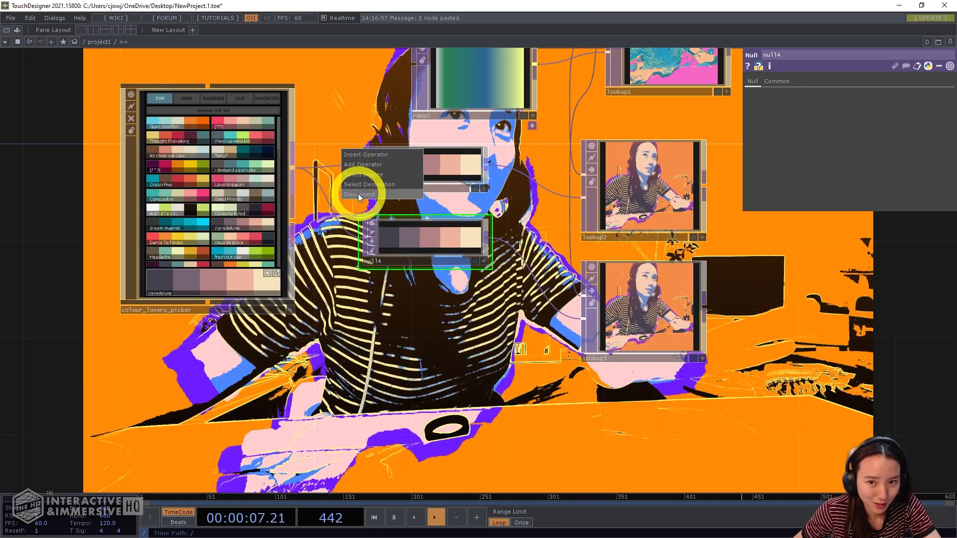
{"action": "left_click", "coordinate": [359, 197]}
Step: Activate the colour_lovers_picker viewer and choose the palette of pale green, peach, coral pinks and dark slate
{"action": "scroll", "coordinate": [413, 341], "scroll_direction": "down", "scroll_amount": 3}
{"action": "left_click_drag", "start_coordinate": [330, 249], "coordinate": [392, 224]}
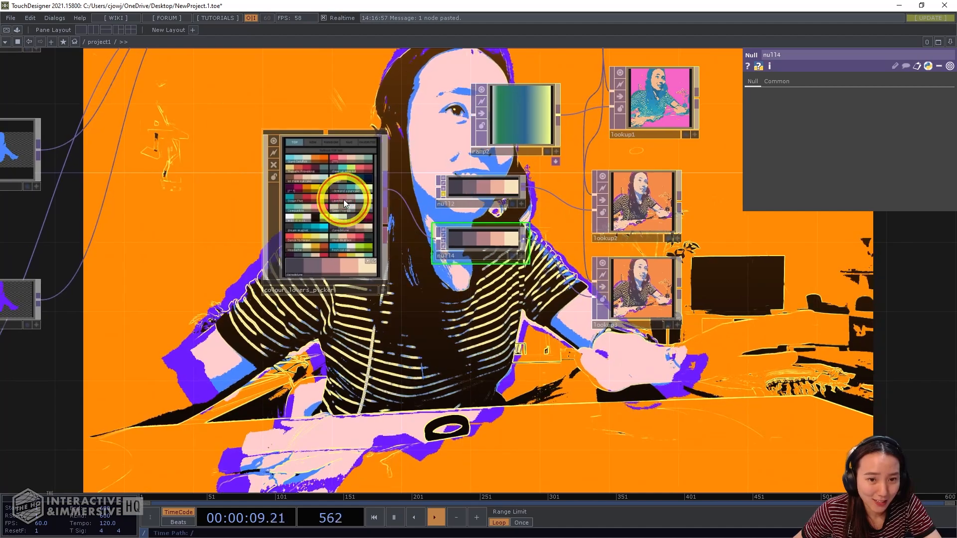
{"action": "left_click", "coordinate": [344, 218]}
{"action": "left_click", "coordinate": [383, 291]}
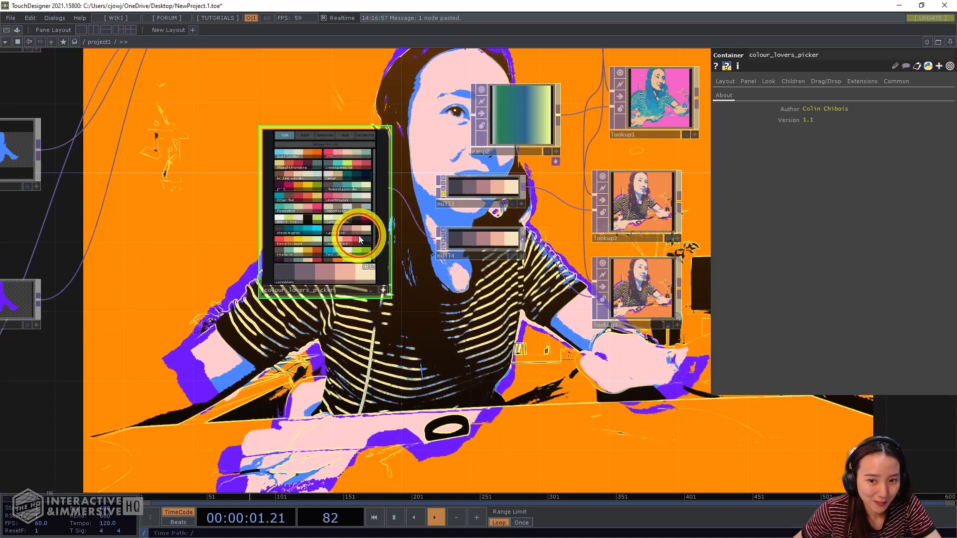
{"action": "left_click", "coordinate": [348, 243]}
{"action": "scroll", "coordinate": [449, 279], "scroll_direction": "down", "scroll_amount": 4}
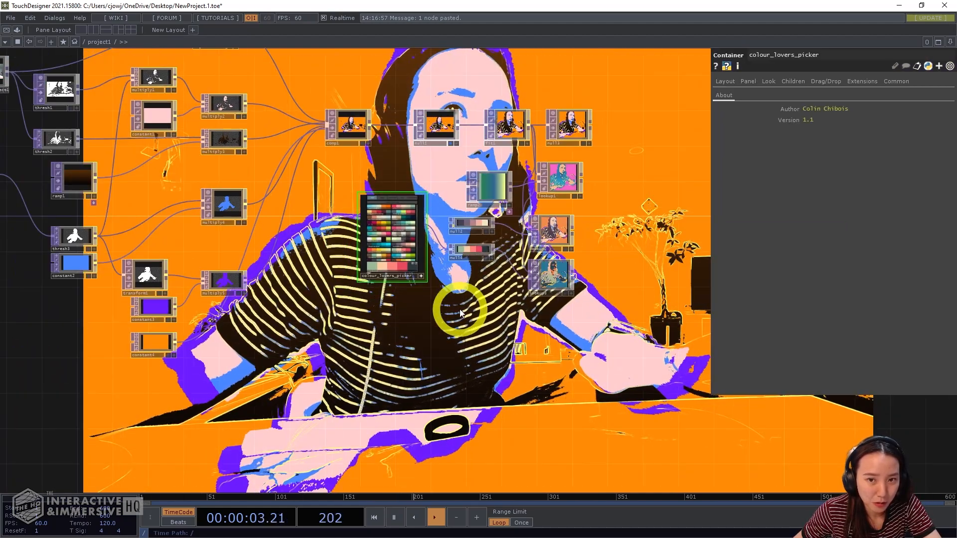
Step: Move lookup2 so that it lines up directly beneath lookup1
{"action": "scroll", "coordinate": [543, 225], "scroll_direction": "up", "scroll_amount": 4}
{"action": "left_click_drag", "start_coordinate": [481, 252], "coordinate": [505, 237]}
{"action": "left_click_drag", "start_coordinate": [460, 335], "coordinate": [494, 335]}
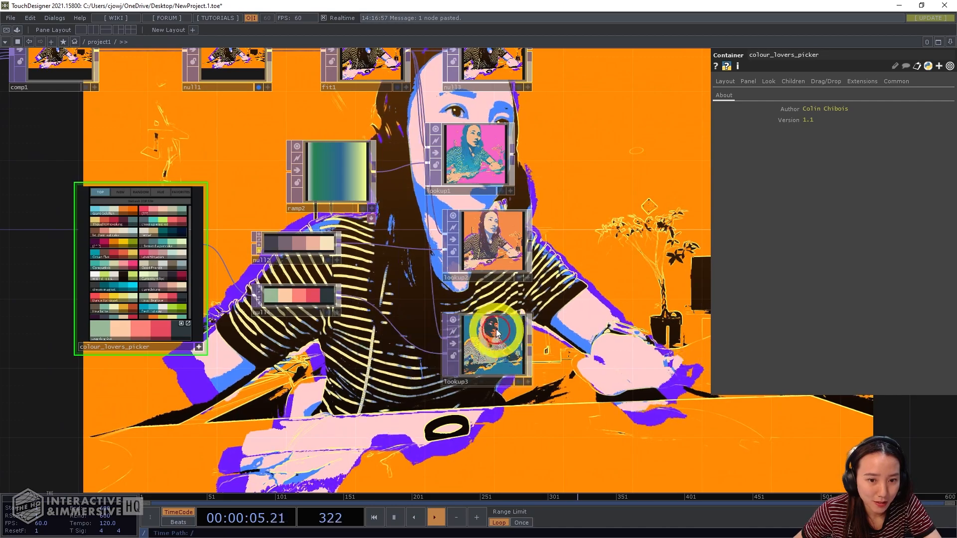
{"action": "left_click_drag", "start_coordinate": [508, 250], "coordinate": [493, 251]}
{"action": "left_click_drag", "start_coordinate": [568, 265], "coordinate": [524, 322]}
{"action": "left_click_drag", "start_coordinate": [525, 196], "coordinate": [483, 193]}
Step: Add a Layout TOP in the empty space beyond the three lookup nodes
{"action": "double_click", "coordinate": [615, 198]}
{"action": "type", "text": "lay"}
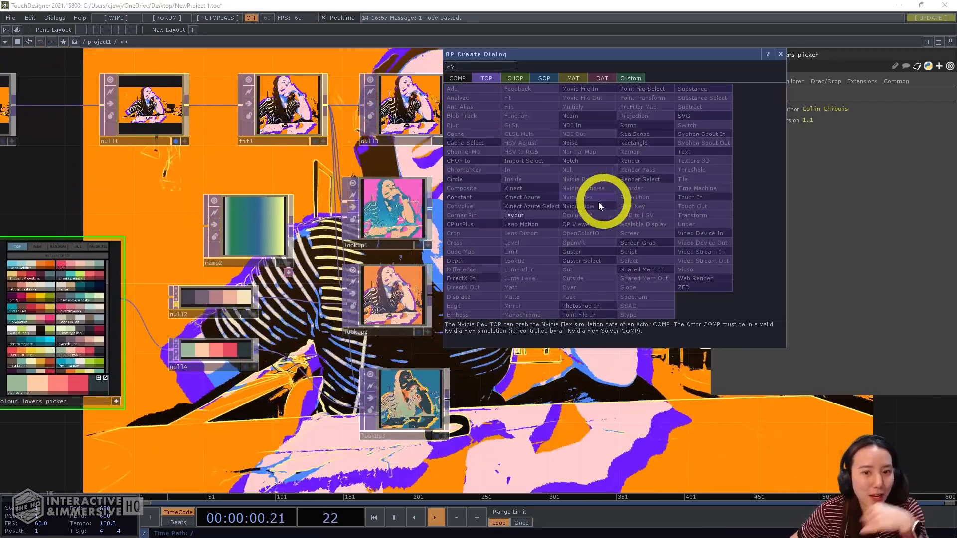
{"action": "left_click", "coordinate": [534, 217]}
{"action": "left_click", "coordinate": [586, 199]}
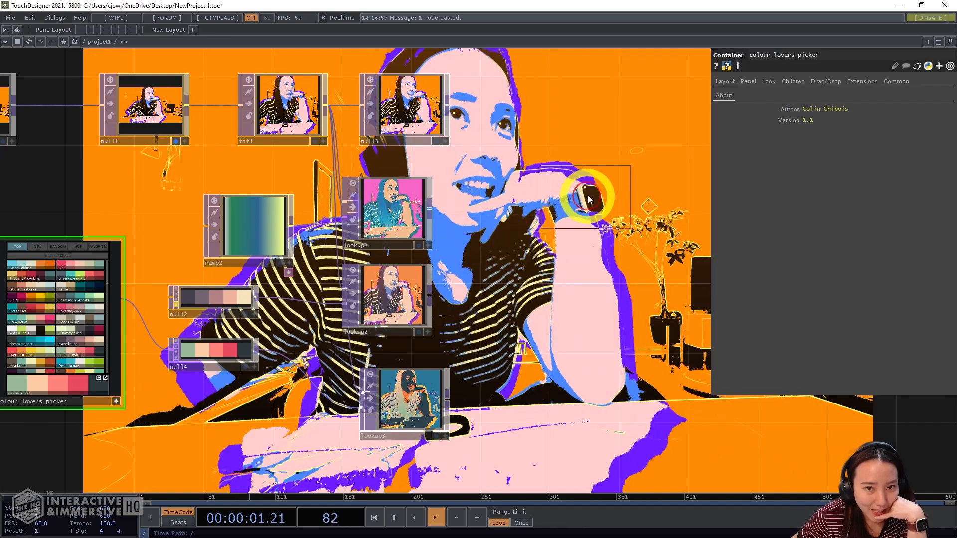
Step: Wire null3, lookup1, lookup2 and lookup3 together as inputs into layout1
{"action": "scroll", "coordinate": [585, 190], "scroll_direction": "up", "scroll_amount": 3}
{"action": "scroll", "coordinate": [576, 339], "scroll_direction": "down", "scroll_amount": 3}
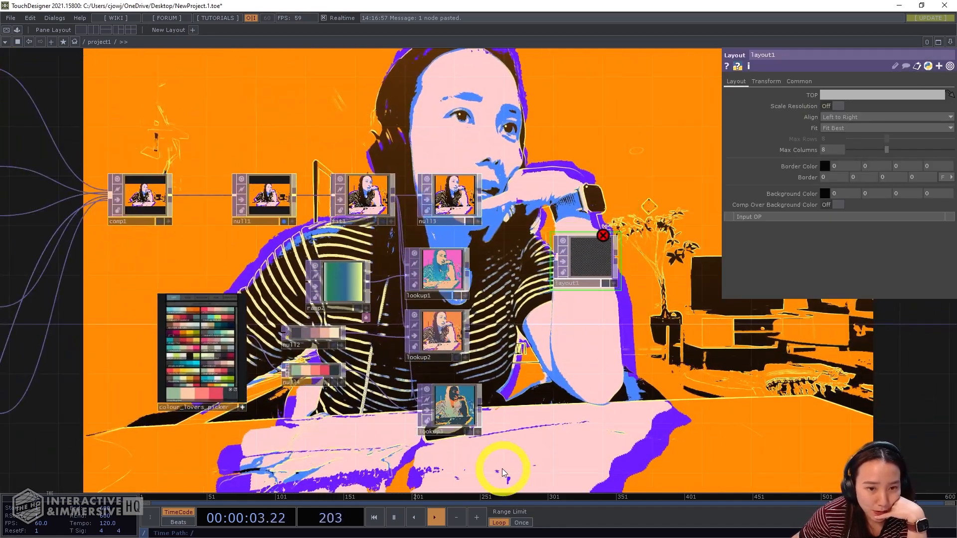
{"action": "left_click", "coordinate": [452, 172]}
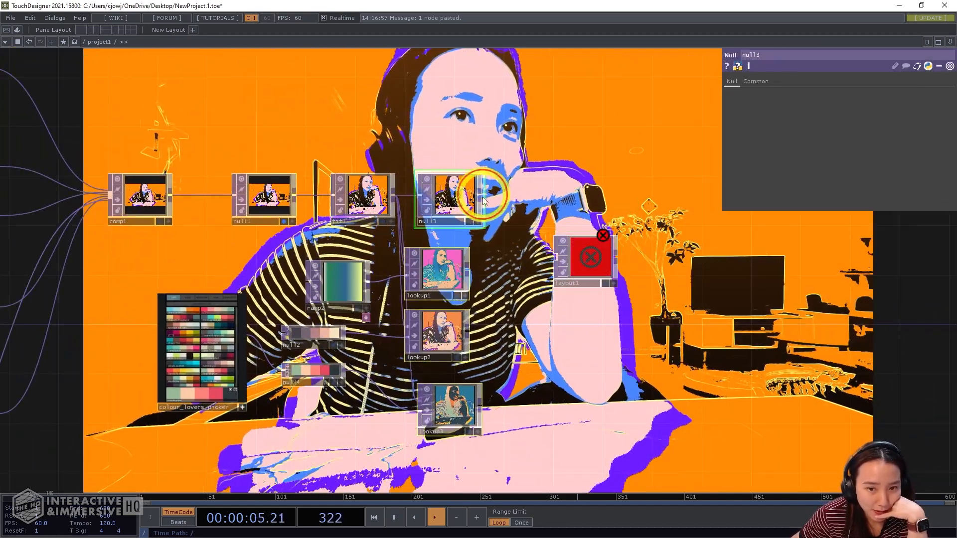
{"action": "scroll", "coordinate": [624, 273], "scroll_direction": "up", "scroll_amount": 5}
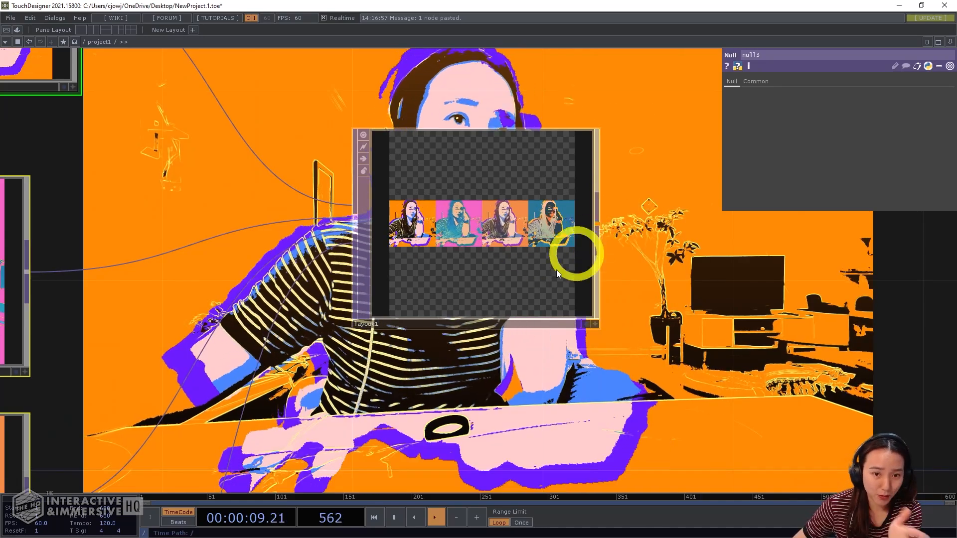
Step: Set the alignment of layout1 to Grid Rows
{"action": "left_click", "coordinate": [506, 290]}
{"action": "left_click_drag", "start_coordinate": [687, 245], "coordinate": [656, 208]}
{"action": "left_click", "coordinate": [892, 124]}
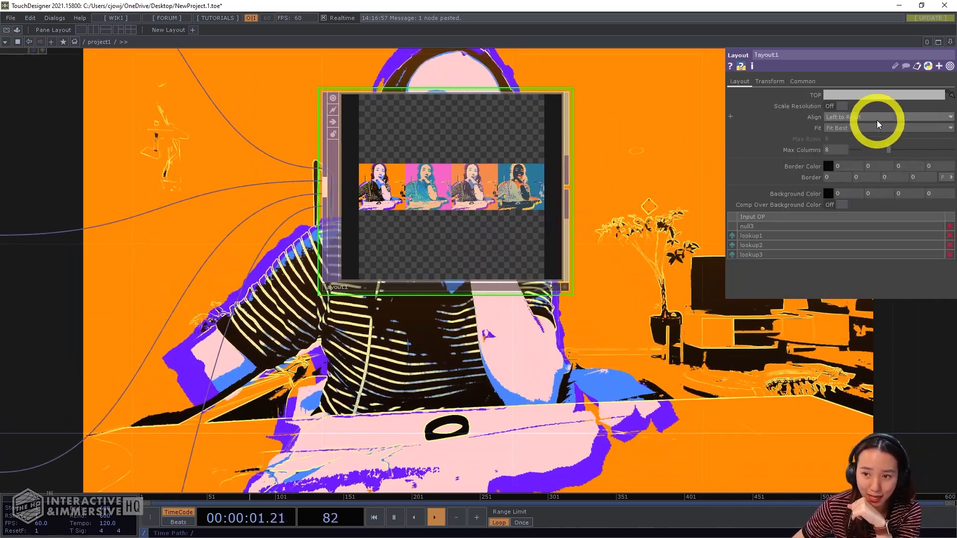
{"action": "left_click", "coordinate": [846, 170]}
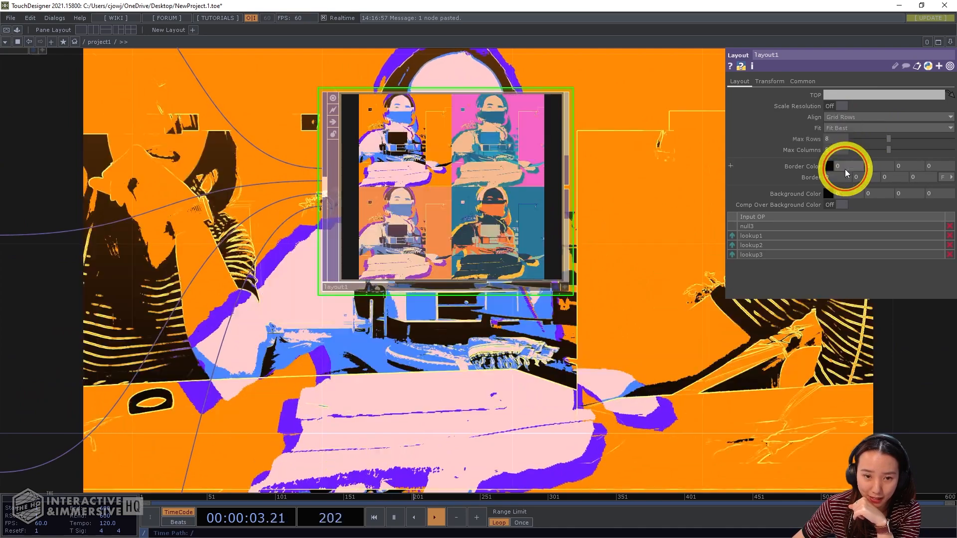
Step: Add a Null TOP fed by the layout1 output and rename it OUT
{"action": "scroll", "coordinate": [568, 135], "scroll_direction": "up", "scroll_amount": 3}
{"action": "scroll", "coordinate": [567, 136], "scroll_direction": "down", "scroll_amount": 3}
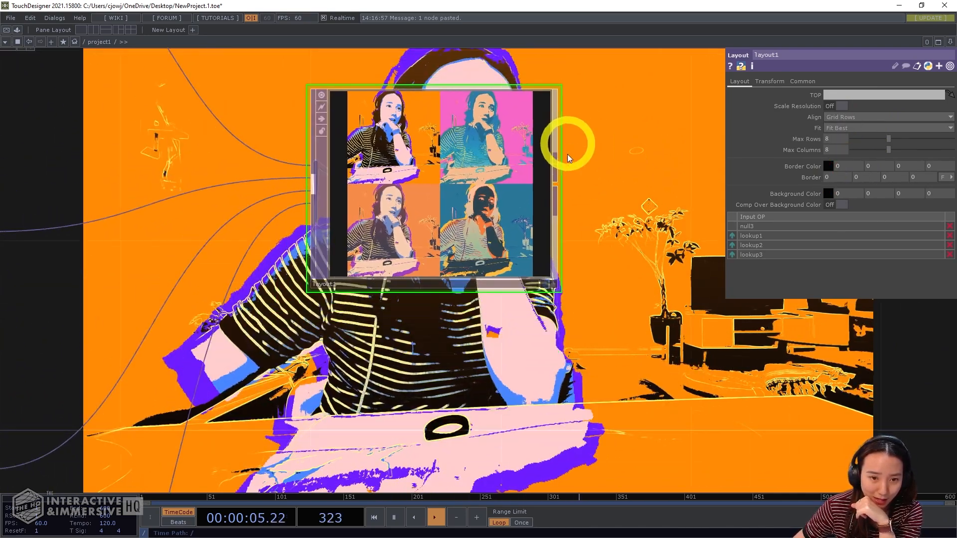
{"action": "left_click_drag", "start_coordinate": [576, 181], "coordinate": [489, 241]}
{"action": "left_click_drag", "start_coordinate": [429, 201], "coordinate": [436, 154]}
{"action": "scroll", "coordinate": [376, 152], "scroll_direction": "up", "scroll_amount": 3}
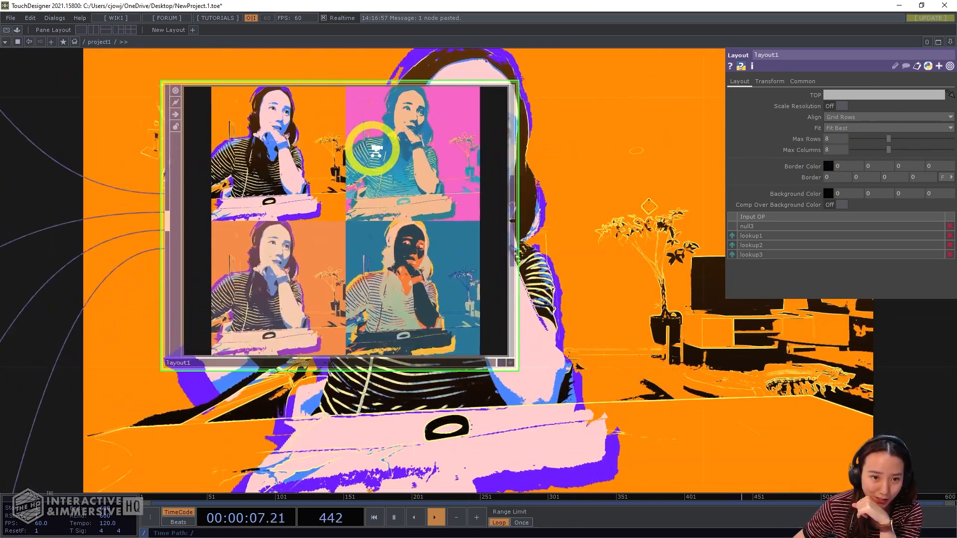
{"action": "scroll", "coordinate": [564, 214], "scroll_direction": "down", "scroll_amount": 3}
{"action": "right_click", "coordinate": [536, 215]}
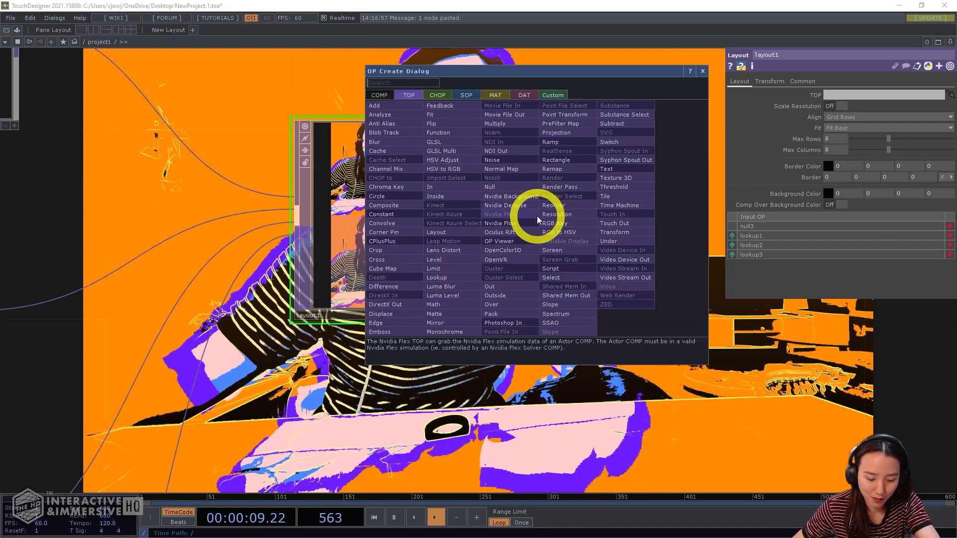
{"action": "type", "text": "null"}
{"action": "left_click_drag", "start_coordinate": [507, 192], "coordinate": [689, 237]}
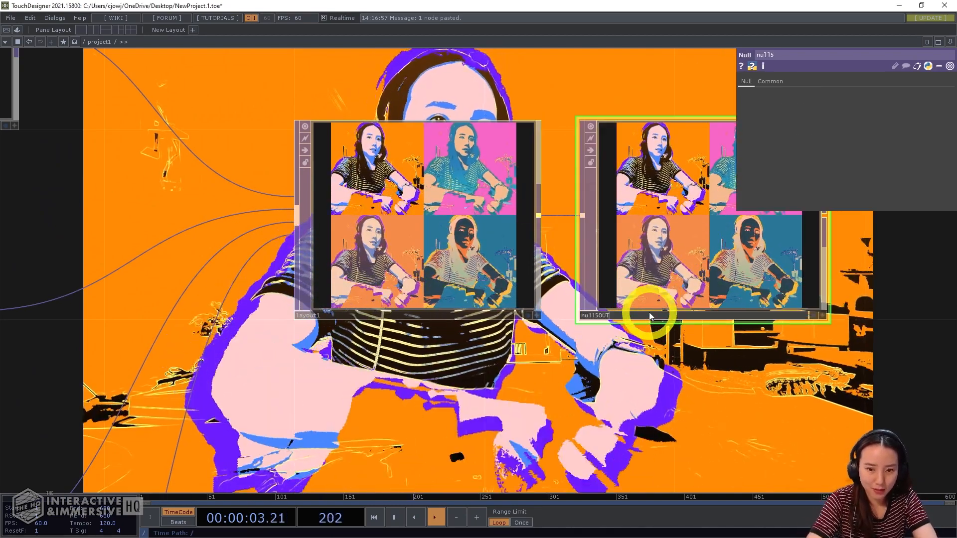
{"action": "type", "text": "OUT"}
{"action": "key", "text": "Return"}
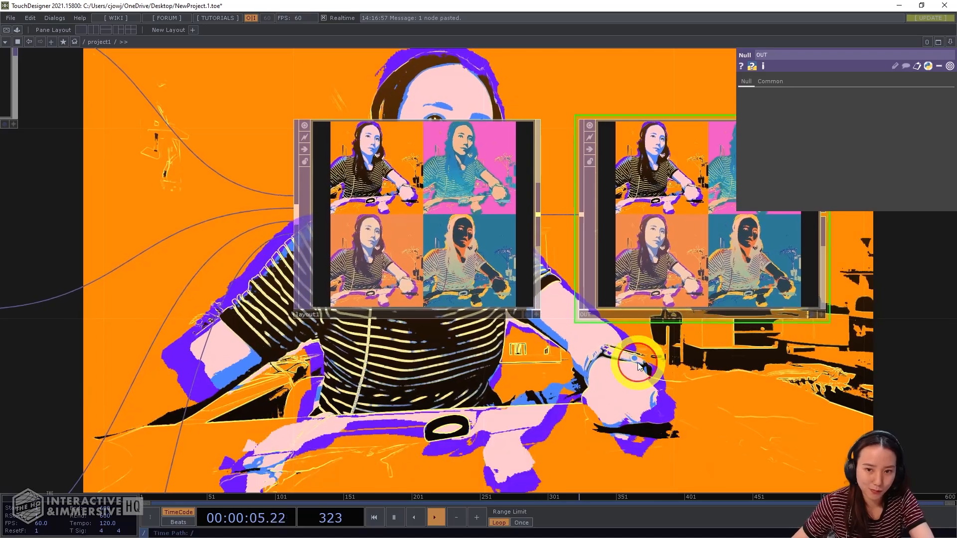
Step: Turn off the display of null1 as the network background
{"action": "scroll", "coordinate": [635, 367], "scroll_direction": "down", "scroll_amount": 5}
{"action": "scroll", "coordinate": [192, 274], "scroll_direction": "down", "scroll_amount": 2}
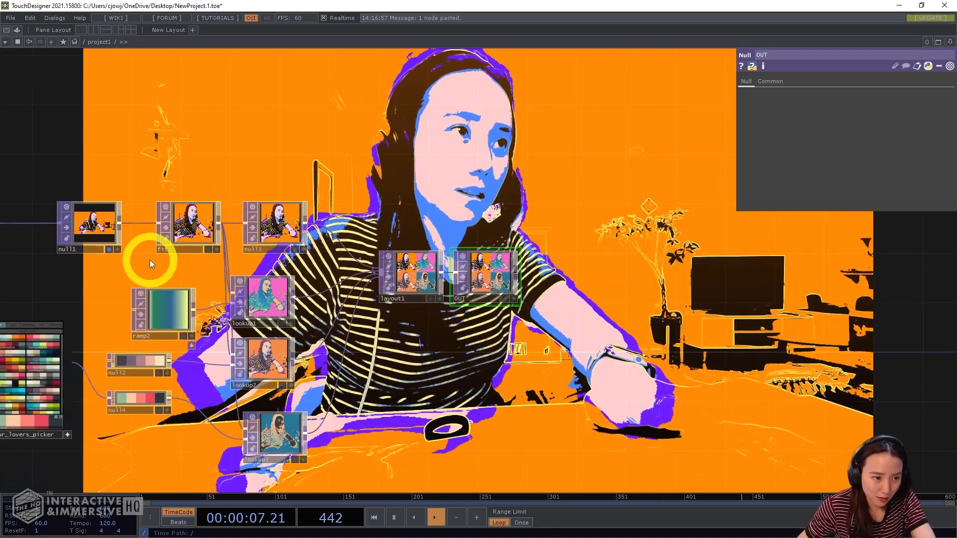
{"action": "left_click", "coordinate": [109, 249]}
Step: Inspect the four-panel pop art grid in the OUT node up close and within the network
{"action": "scroll", "coordinate": [428, 236], "scroll_direction": "up", "scroll_amount": 10}
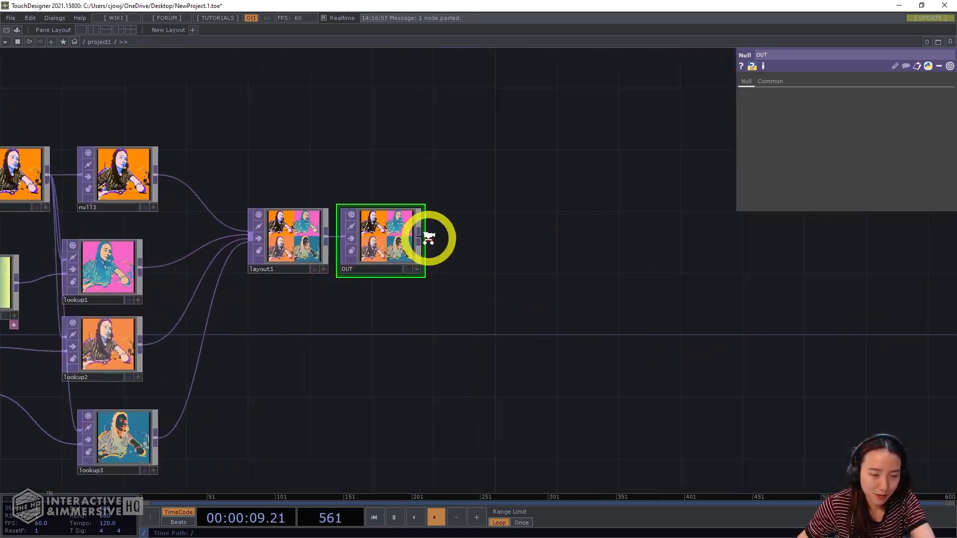
{"action": "scroll", "coordinate": [393, 200], "scroll_direction": "up", "scroll_amount": 3}
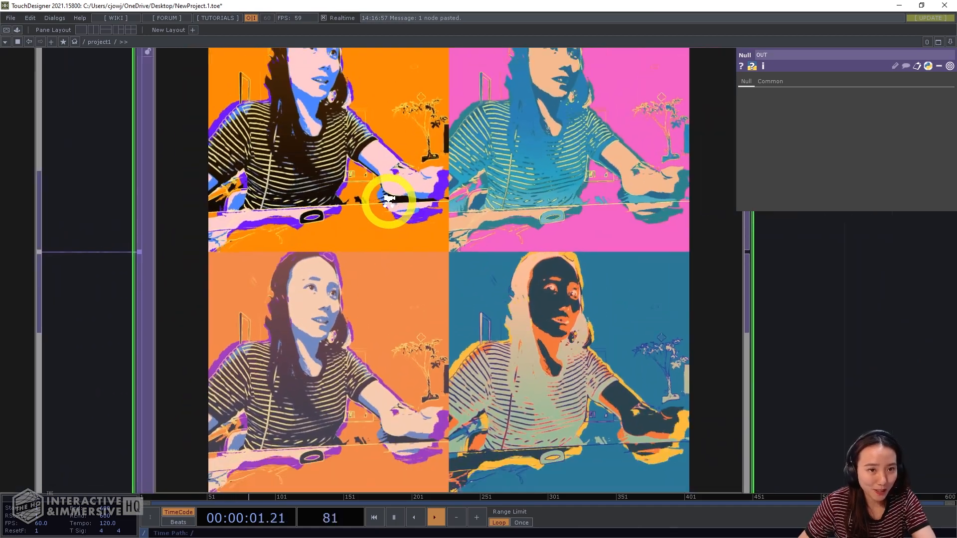
{"action": "scroll", "coordinate": [388, 200], "scroll_direction": "down", "scroll_amount": 1}
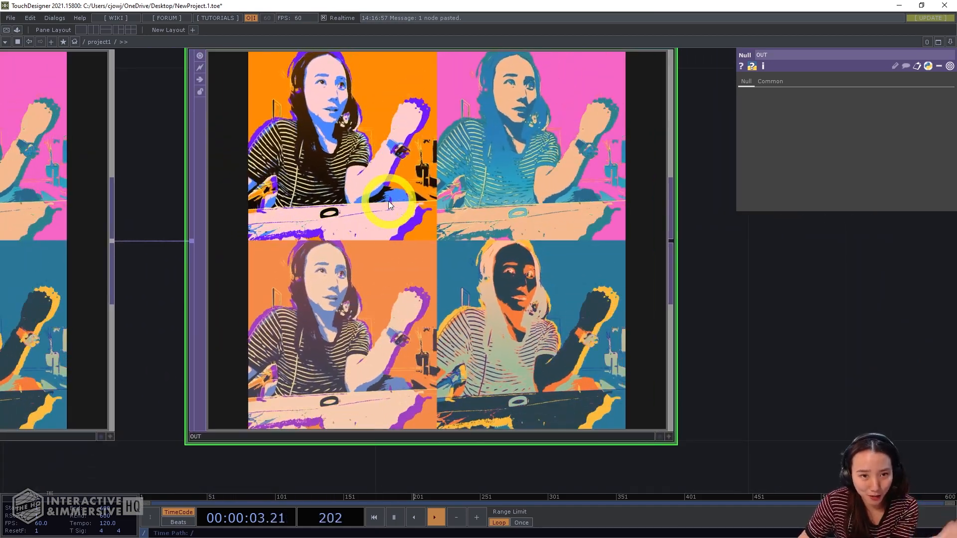
{"action": "scroll", "coordinate": [593, 208], "scroll_direction": "down", "scroll_amount": 3}
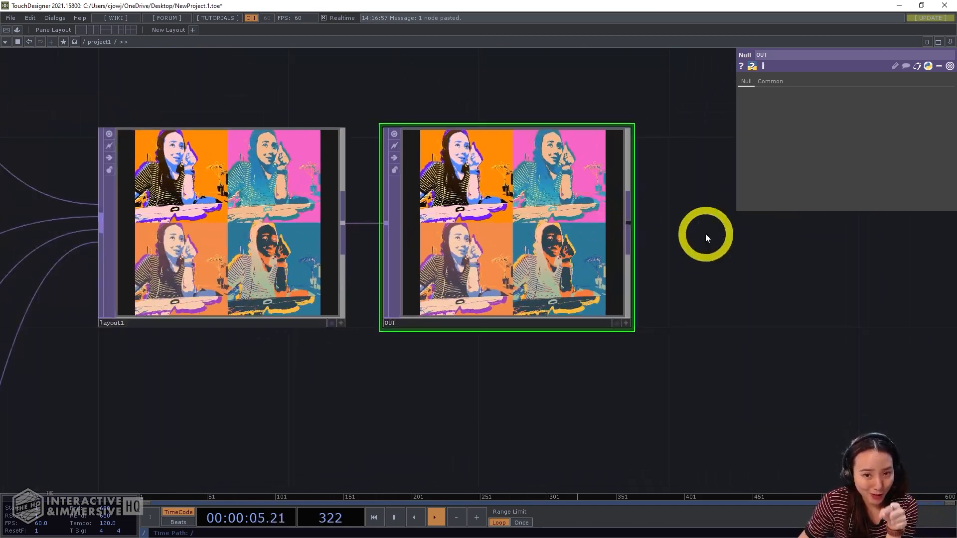
{"action": "scroll", "coordinate": [705, 234], "scroll_direction": "down", "scroll_amount": 5}
{"action": "scroll", "coordinate": [548, 224], "scroll_direction": "down", "scroll_amount": 5}
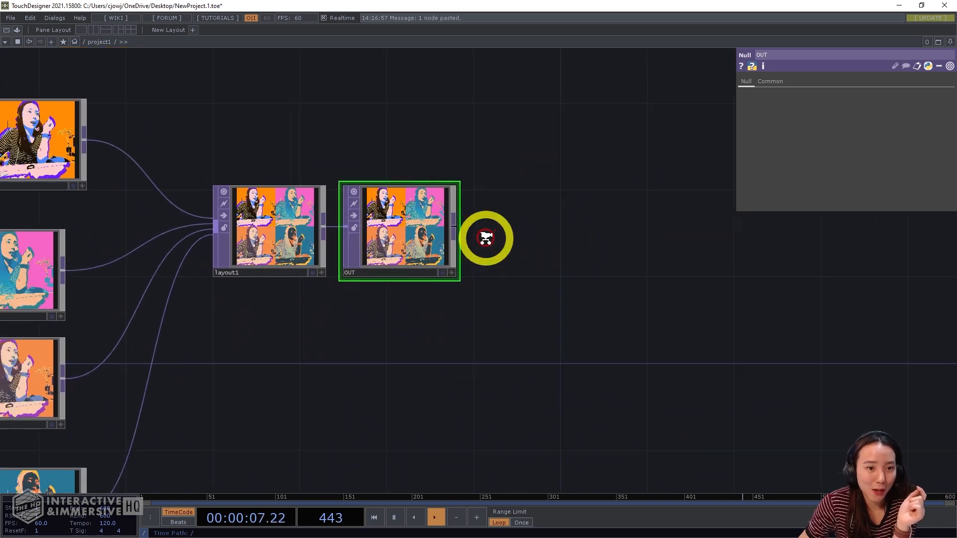
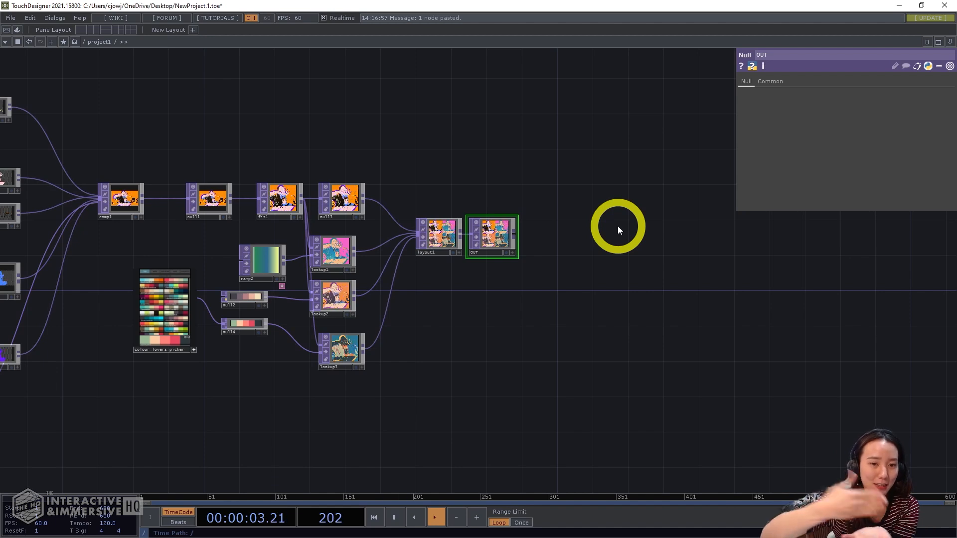
Step: Add a Text TOP in the empty area of the network beyond the OUT node
{"action": "left_click_drag", "start_coordinate": [665, 333], "coordinate": [279, 351]}
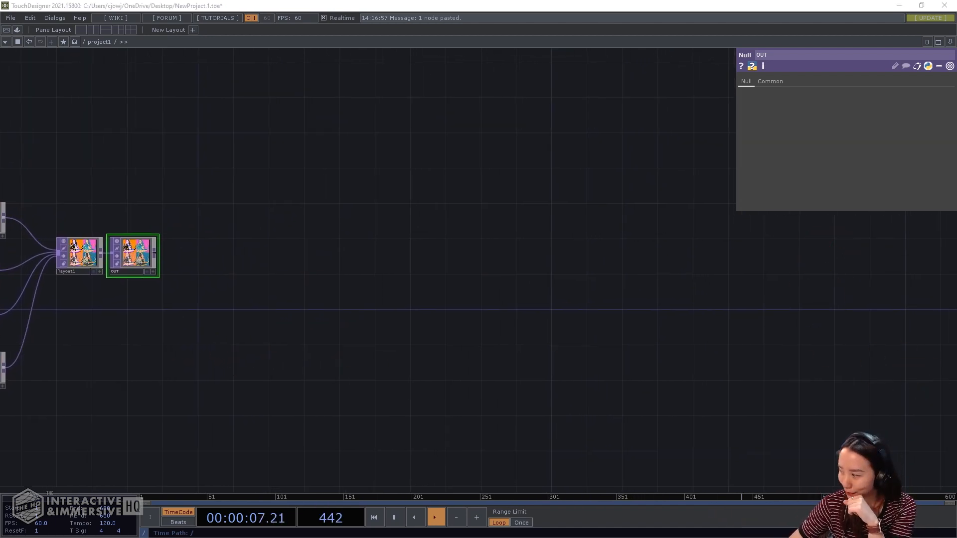
{"action": "left_click", "coordinate": [419, 335]}
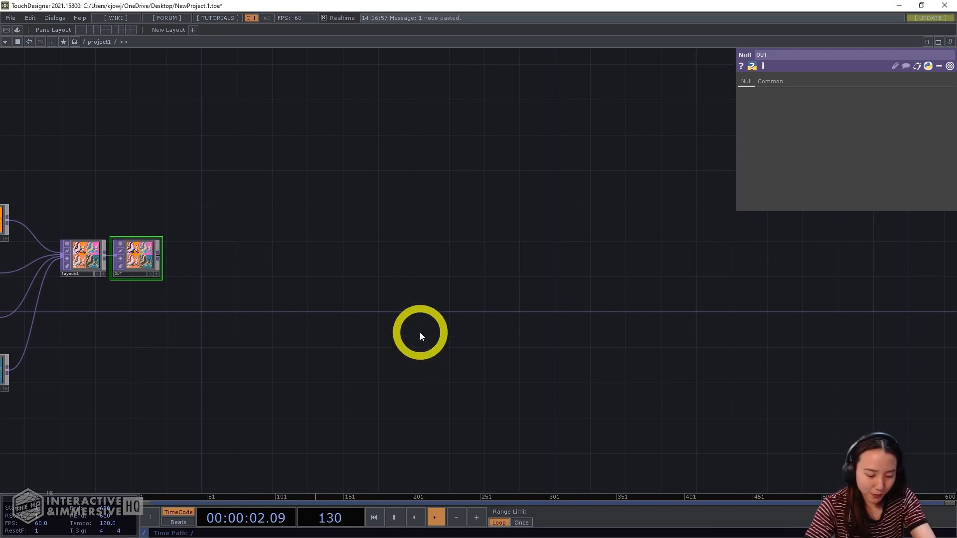
{"action": "key", "text": "Tab"}
{"action": "type", "text": "con"}
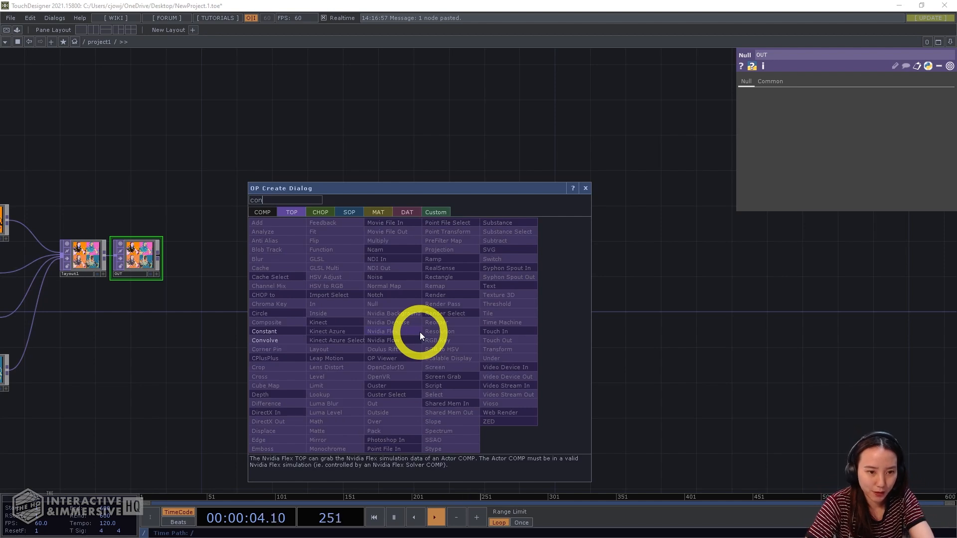
{"action": "left_click", "coordinate": [291, 204]}
{"action": "key", "text": "BackSpace"}
{"action": "key", "text": "BackSpace"}
{"action": "key", "text": "BackSpace"}
{"action": "type", "text": "text"}
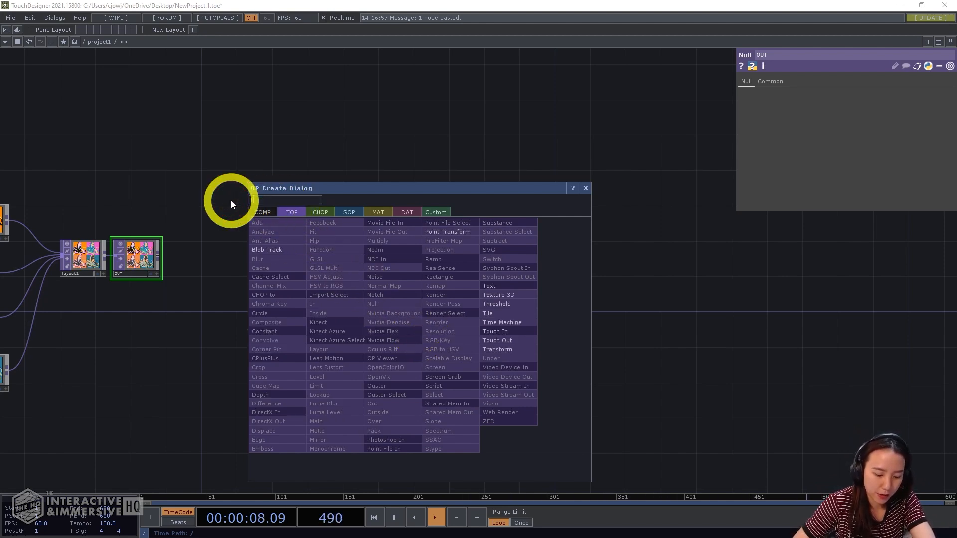
{"action": "left_click", "coordinate": [497, 285]}
{"action": "left_click", "coordinate": [293, 189]}
{"action": "scroll", "coordinate": [308, 204], "scroll_direction": "up", "scroll_amount": 4}
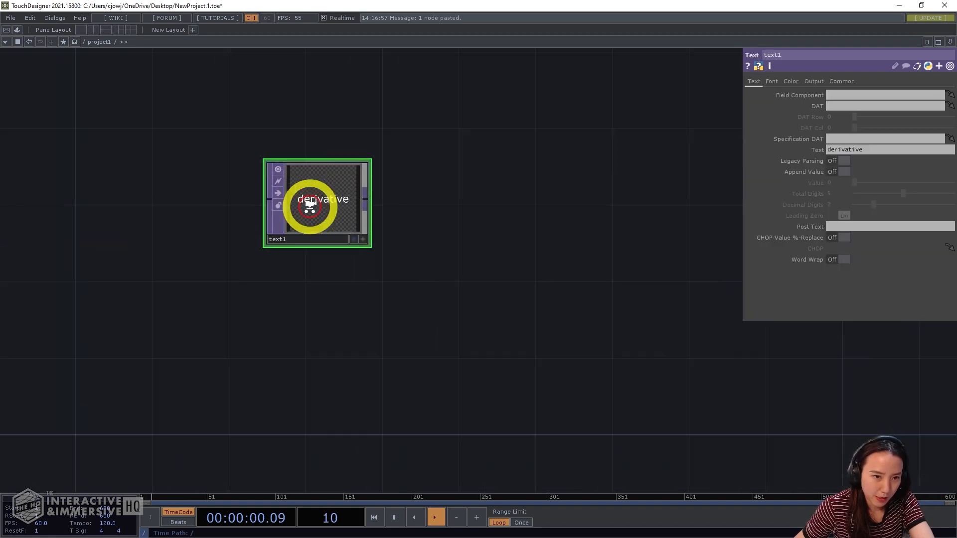
{"action": "left_click_drag", "start_coordinate": [422, 303], "coordinate": [697, 244]}
{"action": "scroll", "coordinate": [573, 254], "scroll_direction": "down", "scroll_amount": 3}
{"action": "middle_click_drag", "start_coordinate": [329, 272], "coordinate": [476, 200]}
{"action": "scroll", "coordinate": [316, 302], "scroll_direction": "up", "scroll_amount": 4}
{"action": "scroll", "coordinate": [506, 116], "scroll_direction": "down", "scroll_amount": 4}
{"action": "key", "text": "Tab"}
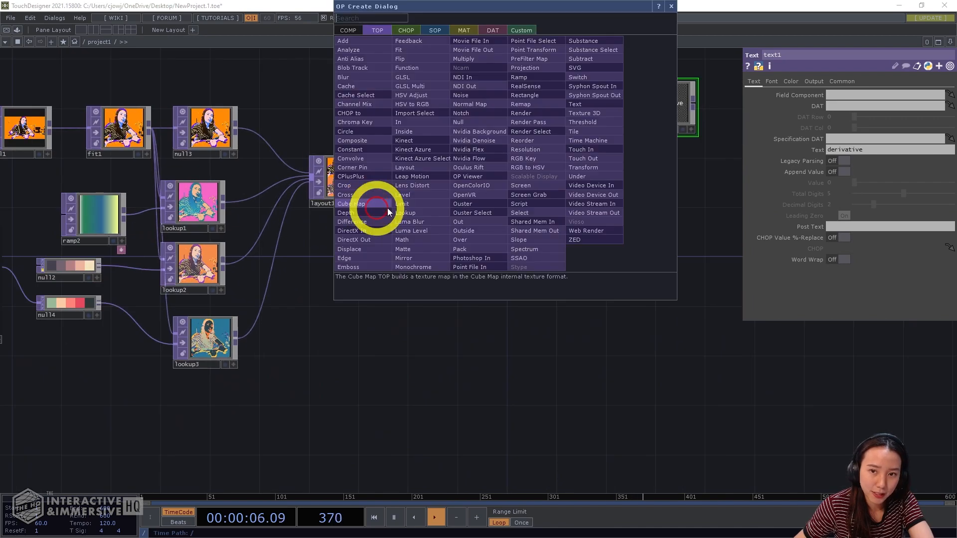
{"action": "left_click", "coordinate": [700, 192]}
{"action": "left_click", "coordinate": [664, 112]}
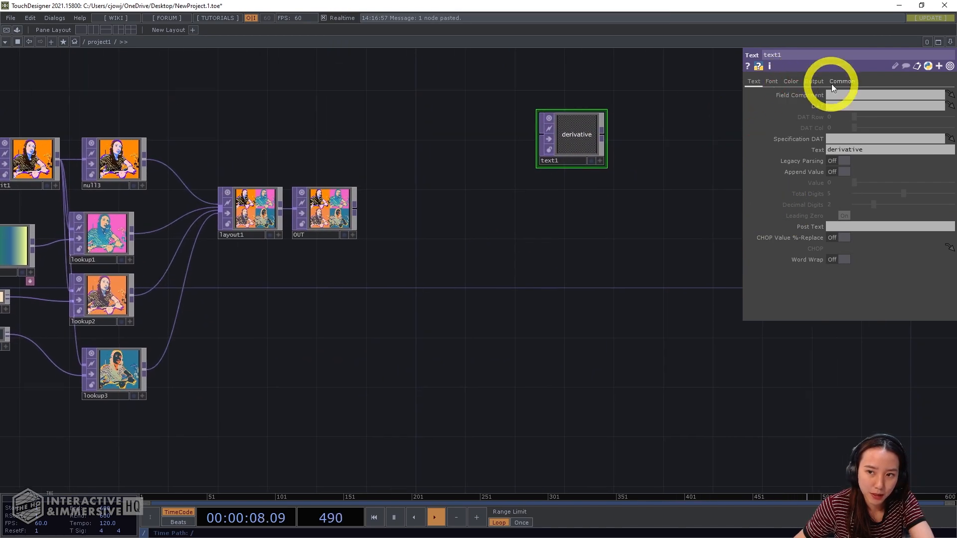
Step: Set the resolution of text1 to 100 by 1000
{"action": "left_click", "coordinate": [831, 82]}
{"action": "left_click", "coordinate": [795, 110]}
{"action": "type", "text": "100"}
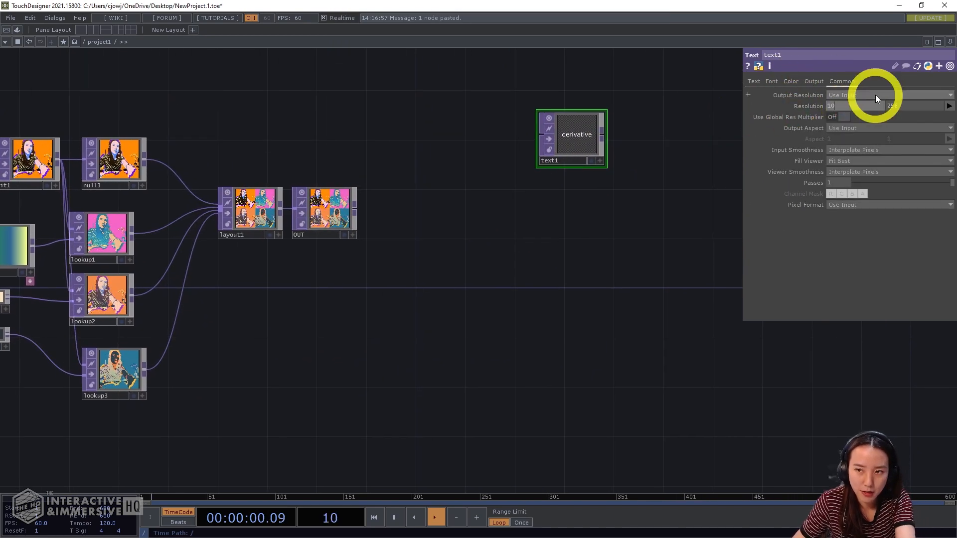
{"action": "left_click", "coordinate": [900, 103]}
{"action": "type", "text": "1000"}
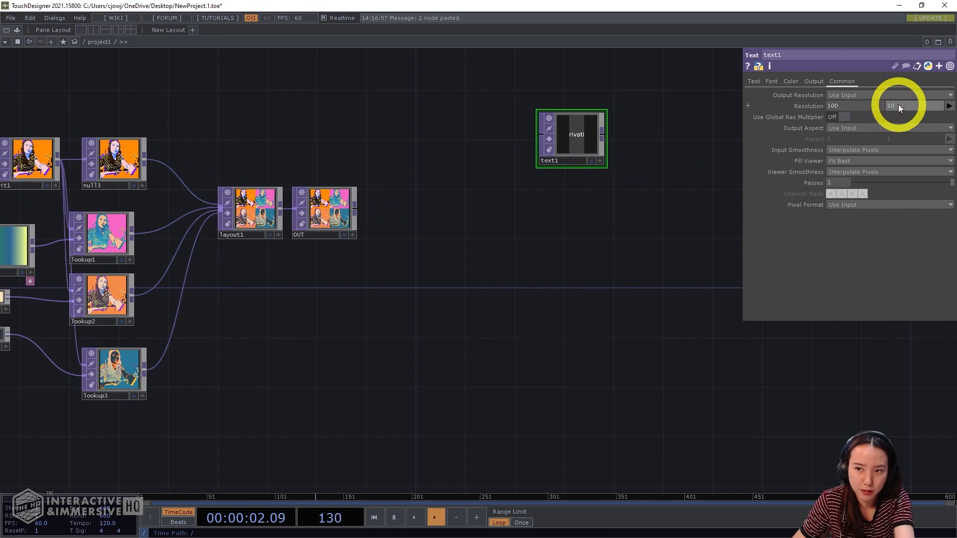
{"action": "left_click", "coordinate": [715, 129]}
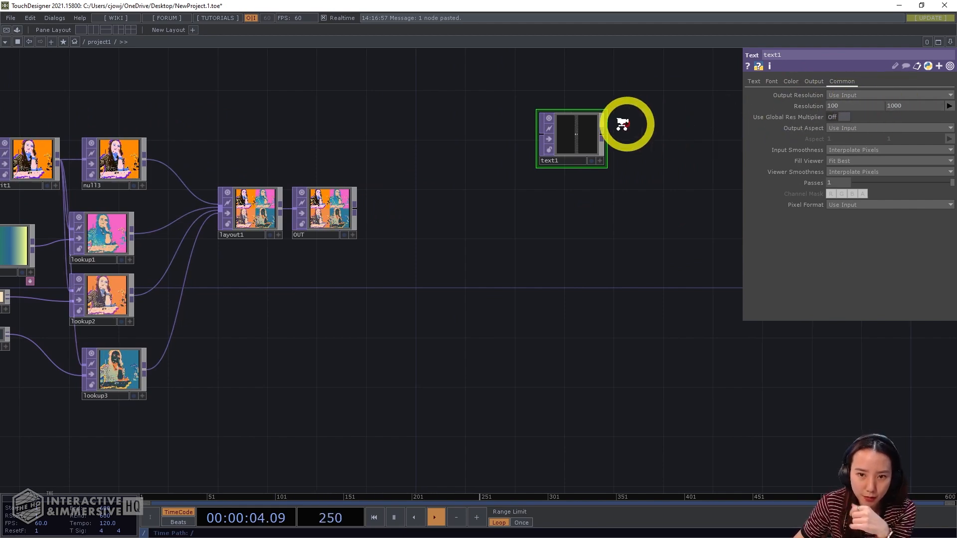
Step: Set the auto-size font option of text1 to Auto-Fit Always
{"action": "scroll", "coordinate": [623, 124], "scroll_direction": "up", "scroll_amount": 3}
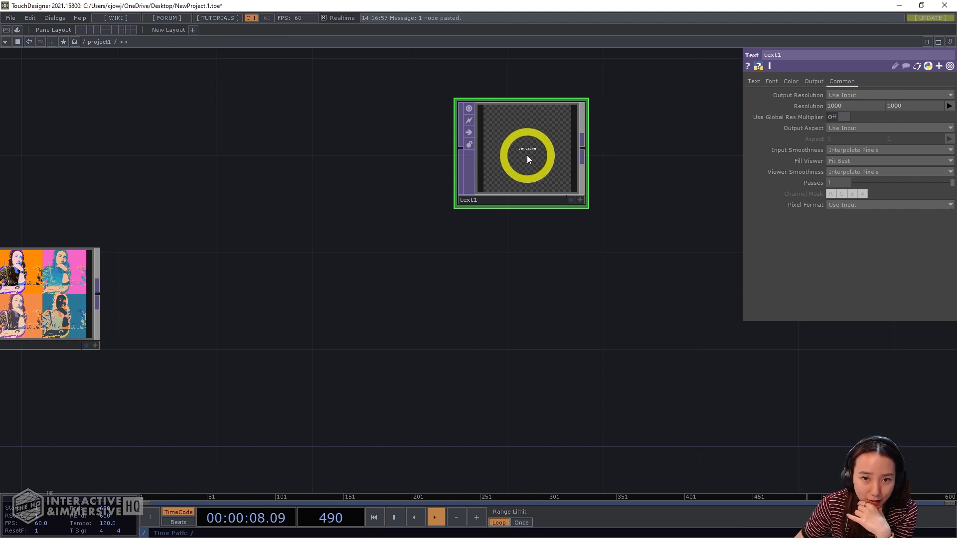
{"action": "left_click", "coordinate": [776, 82]}
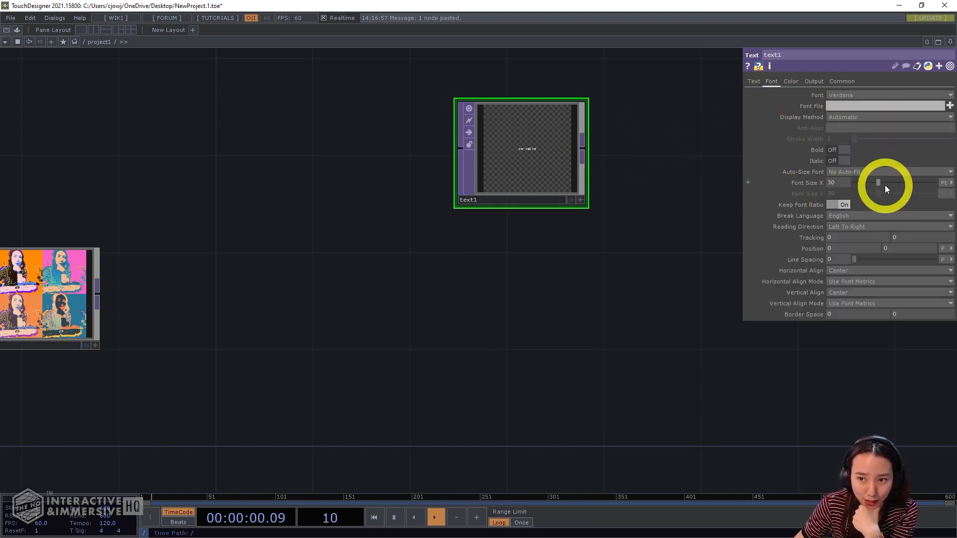
{"action": "left_click", "coordinate": [839, 172]}
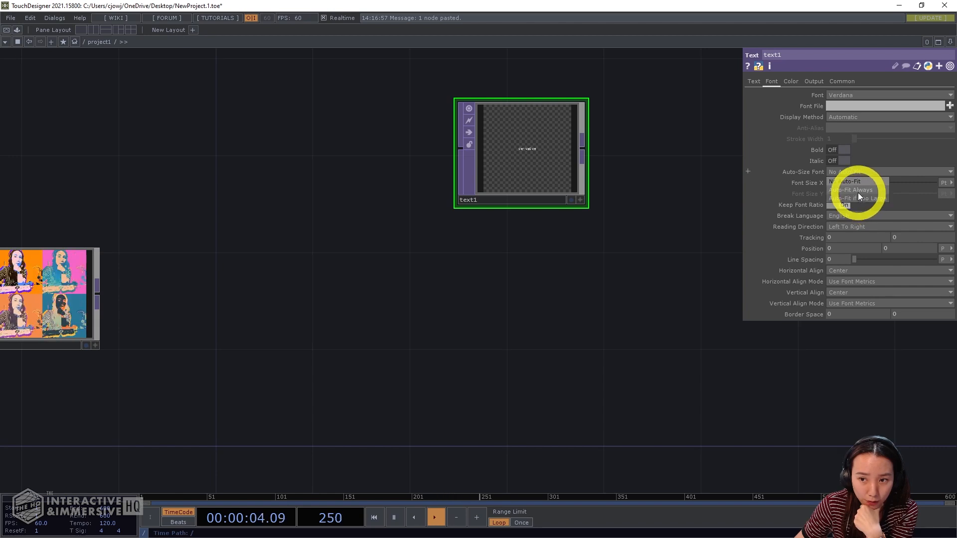
{"action": "left_click", "coordinate": [858, 190]}
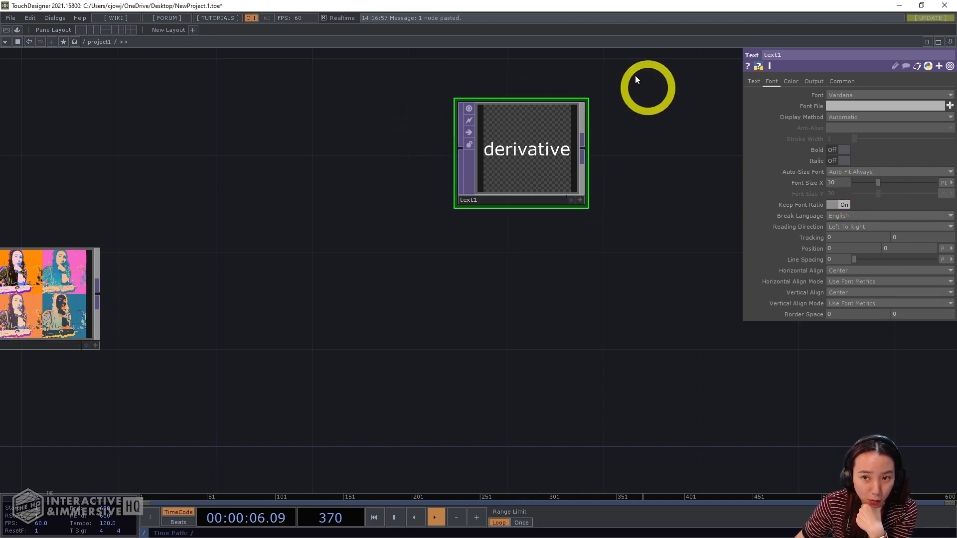
Step: Replace the text shown by text1 with 1
{"action": "left_click", "coordinate": [753, 81]}
{"action": "left_click", "coordinate": [861, 149]}
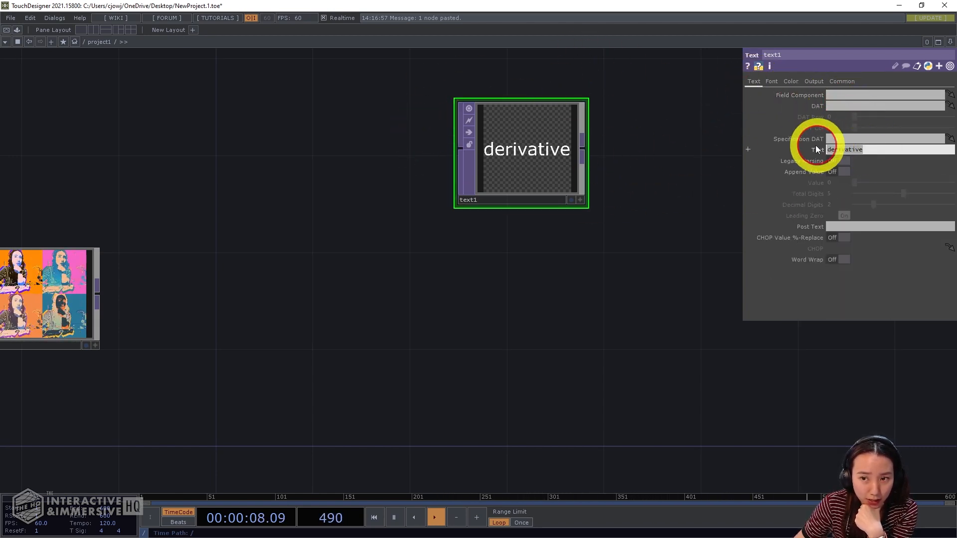
{"action": "type", "text": "1"}
{"action": "key", "text": "Return"}
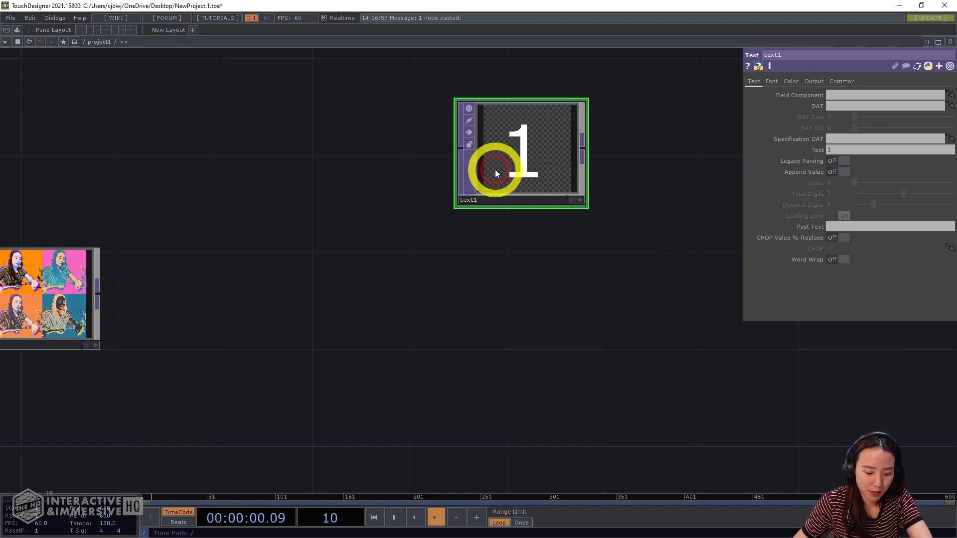
Step: Paste a copy of text1 below it and change the copy's text to 2
{"action": "key", "text": "ctrl+v"}
{"action": "left_click", "coordinate": [838, 149]}
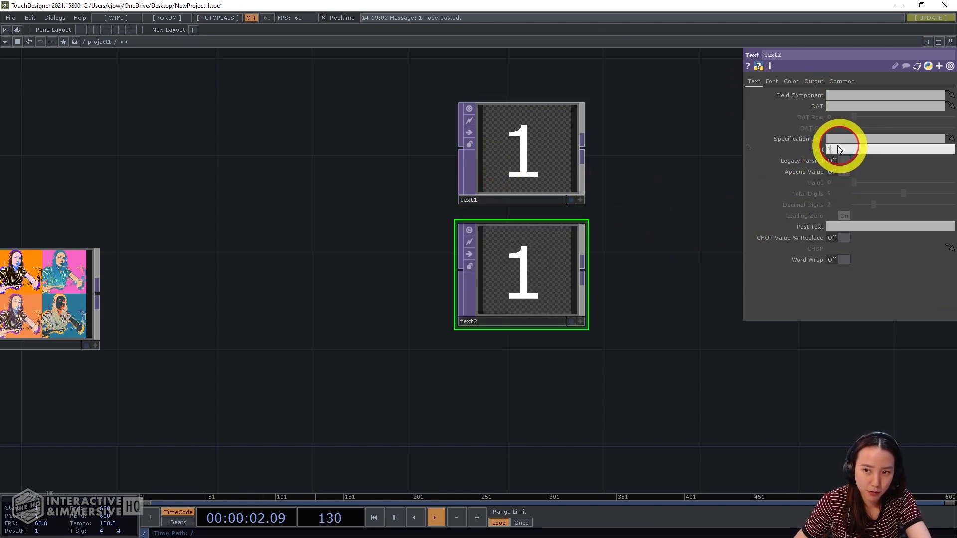
{"action": "type", "text": "2"}
{"action": "key", "text": "Return"}
Step: Duplicate text2 below itself and change the new copy's text to 3
{"action": "key", "text": "ctrl+c"}
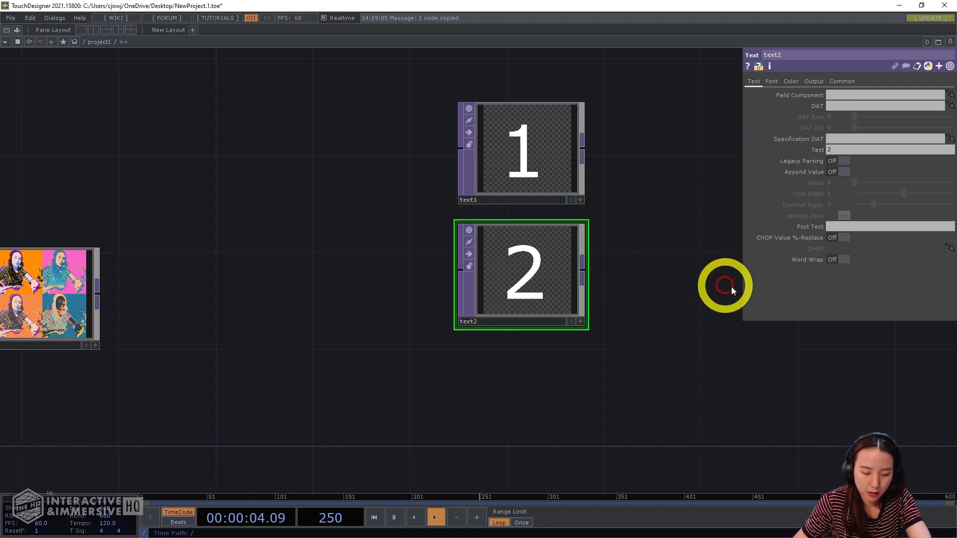
{"action": "key", "text": "ctrl+v"}
{"action": "left_click_drag", "start_coordinate": [843, 152], "coordinate": [788, 159]}
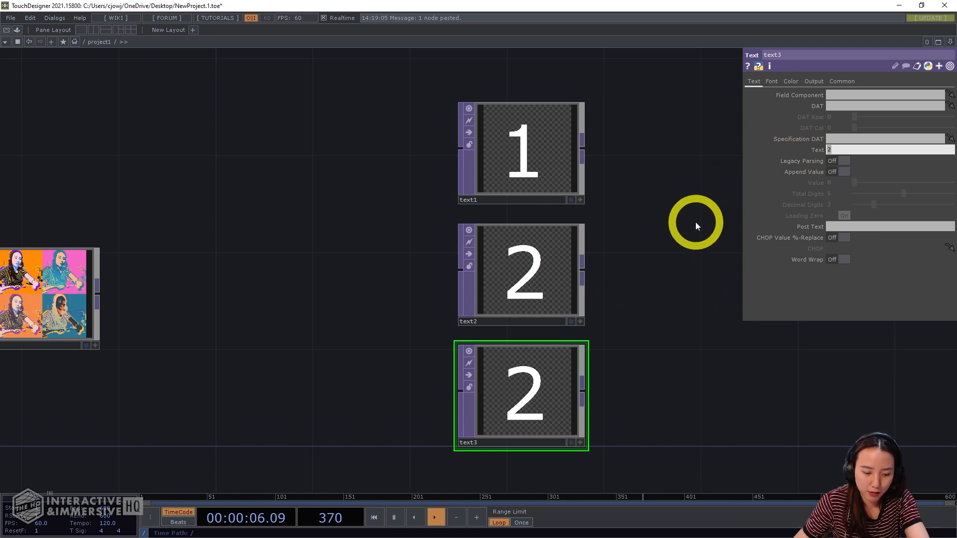
{"action": "type", "text": "3"}
{"action": "key", "text": "Return"}
Step: Add a Switch TOP in the empty area beyond the three text nodes
{"action": "scroll", "coordinate": [651, 235], "scroll_direction": "down", "scroll_amount": 5}
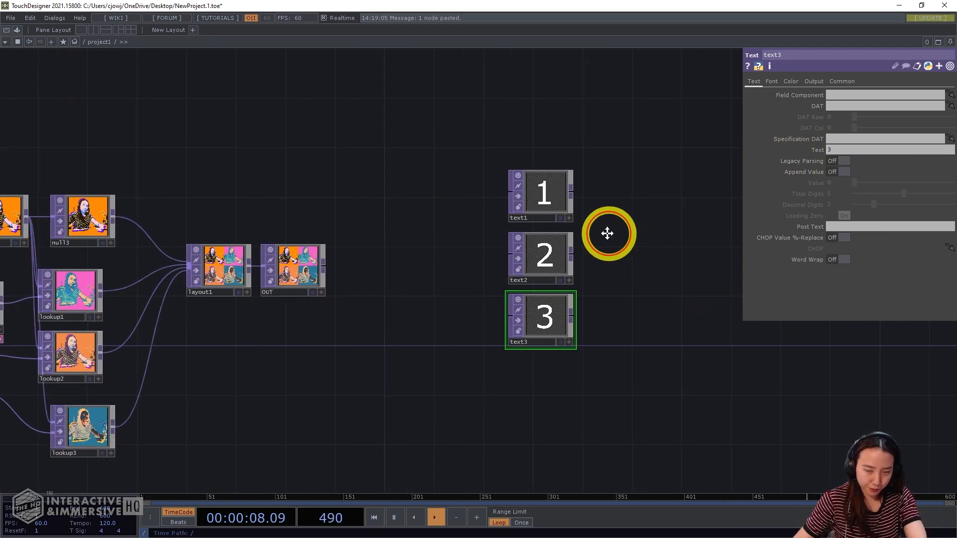
{"action": "key", "text": "Tab"}
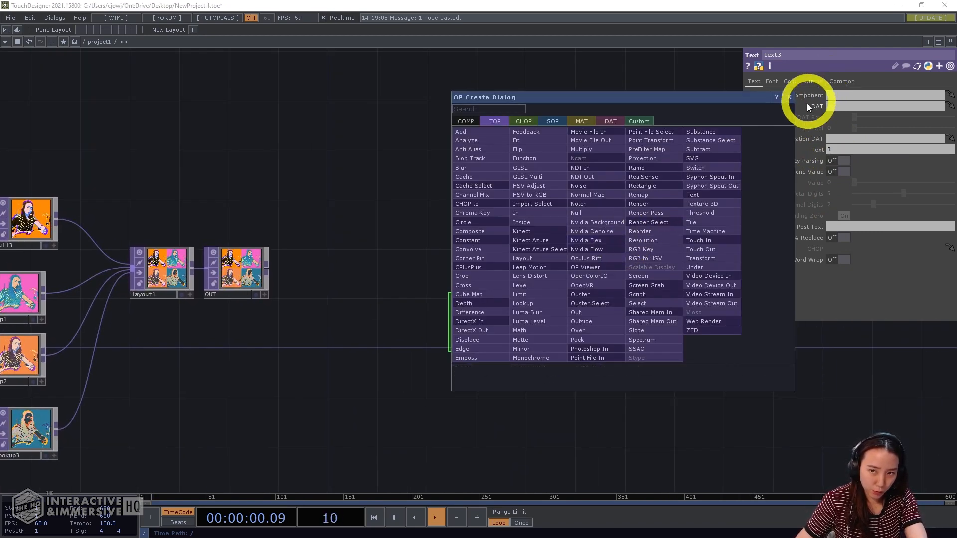
{"action": "type", "text": "swi"}
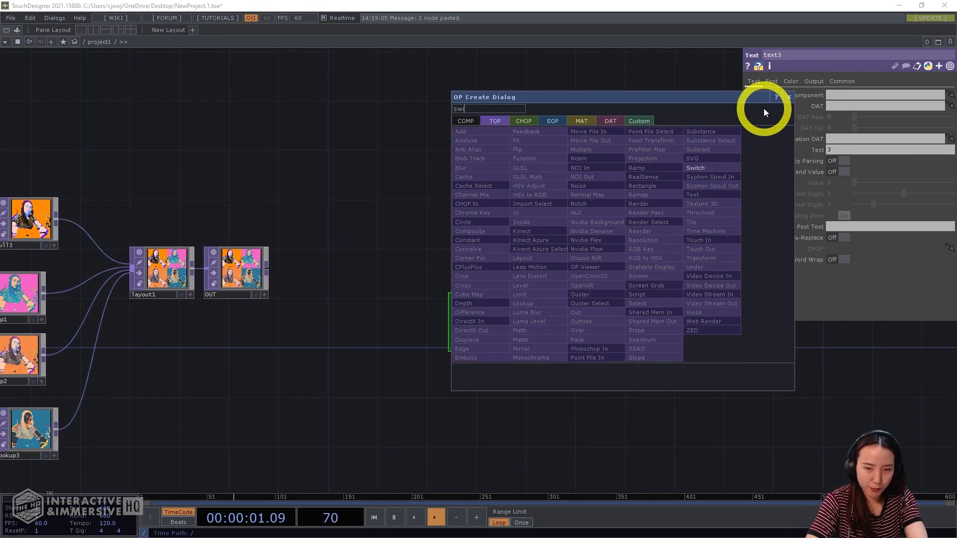
{"action": "left_click", "coordinate": [713, 168]}
{"action": "left_click", "coordinate": [643, 237]}
Step: Wire text1, text2 and text3 together into switch1 and scrub its index through the inputs, ending at 0
{"action": "left_click_drag", "start_coordinate": [518, 333], "coordinate": [456, 172]}
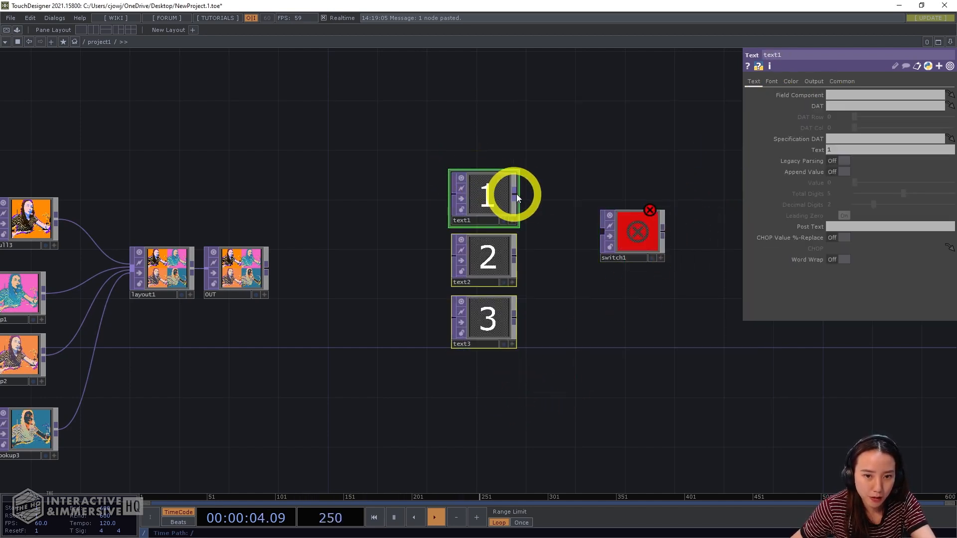
{"action": "left_click_drag", "start_coordinate": [515, 194], "coordinate": [602, 234]}
{"action": "left_click_drag", "start_coordinate": [639, 280], "coordinate": [596, 292]}
{"action": "left_click", "coordinate": [600, 238]}
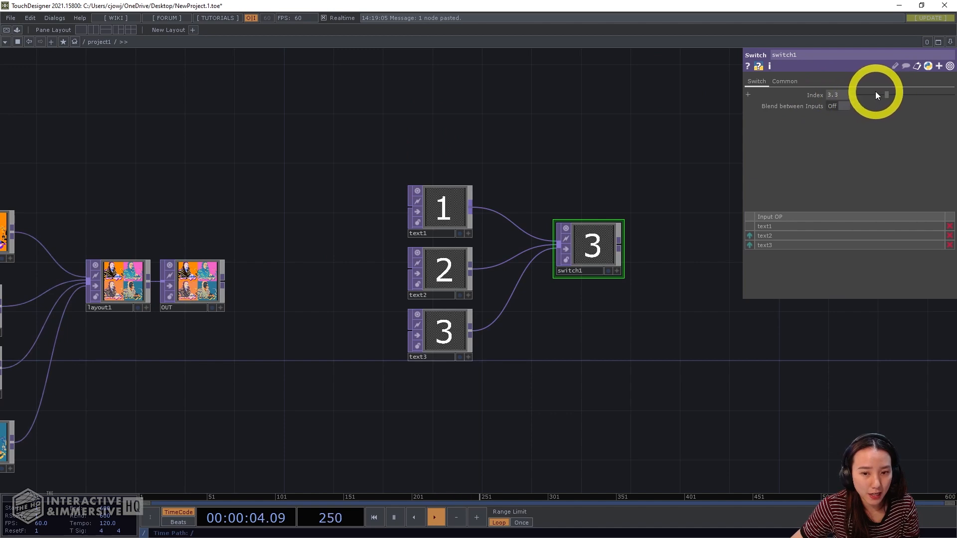
{"action": "left_click_drag", "start_coordinate": [877, 95], "coordinate": [531, 157]}
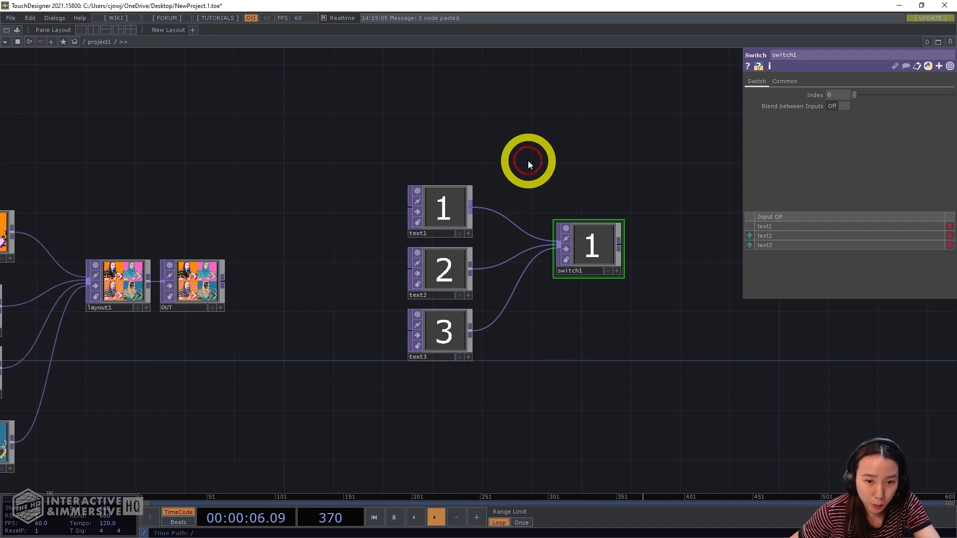
Step: Add a Constant TOP directly above text1
{"action": "key", "text": "Tab"}
{"action": "type", "text": "co"}
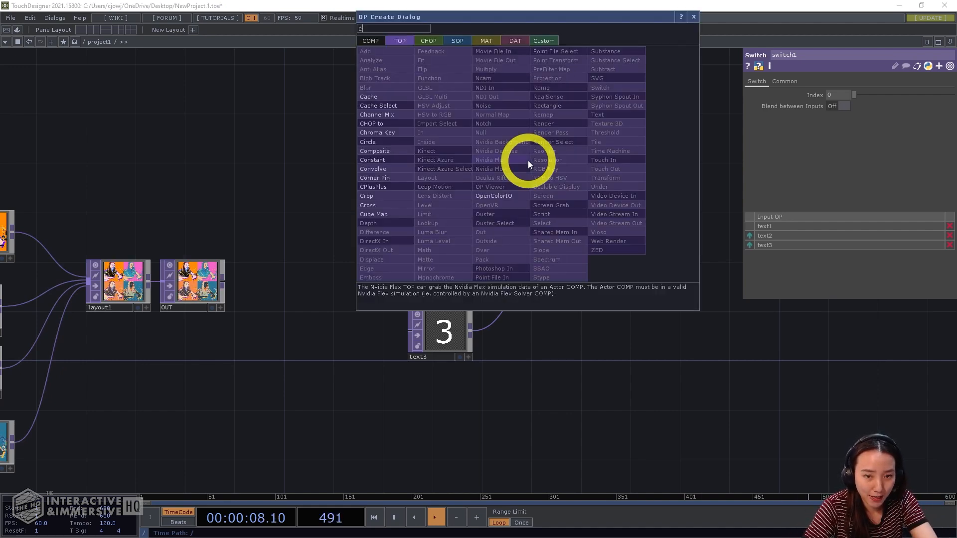
{"action": "left_click", "coordinate": [399, 159]}
{"action": "left_click", "coordinate": [440, 150]}
Step: Set the resolution of constant5 to 1000 by 1000
{"action": "left_click", "coordinate": [818, 81]}
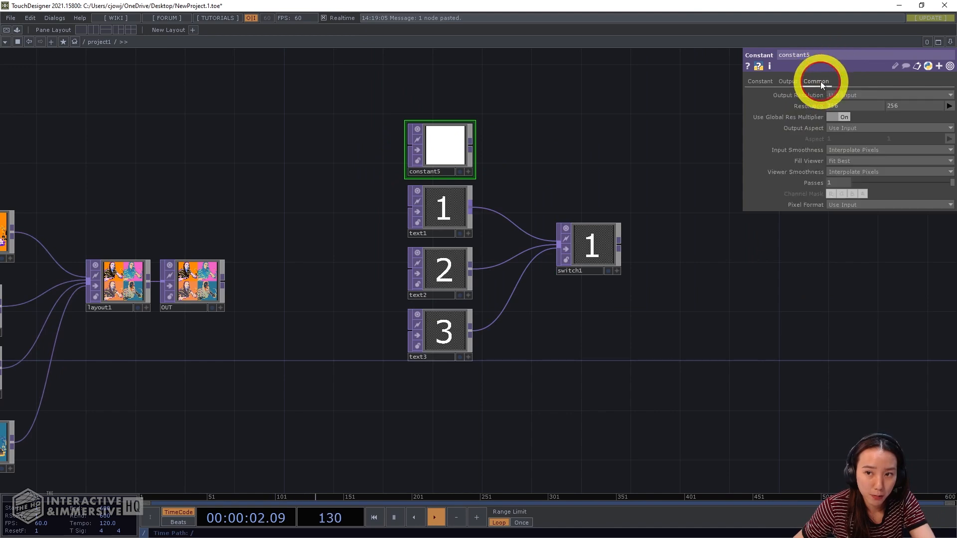
{"action": "left_click_drag", "start_coordinate": [849, 106], "coordinate": [800, 98]}
{"action": "type", "text": "100"}
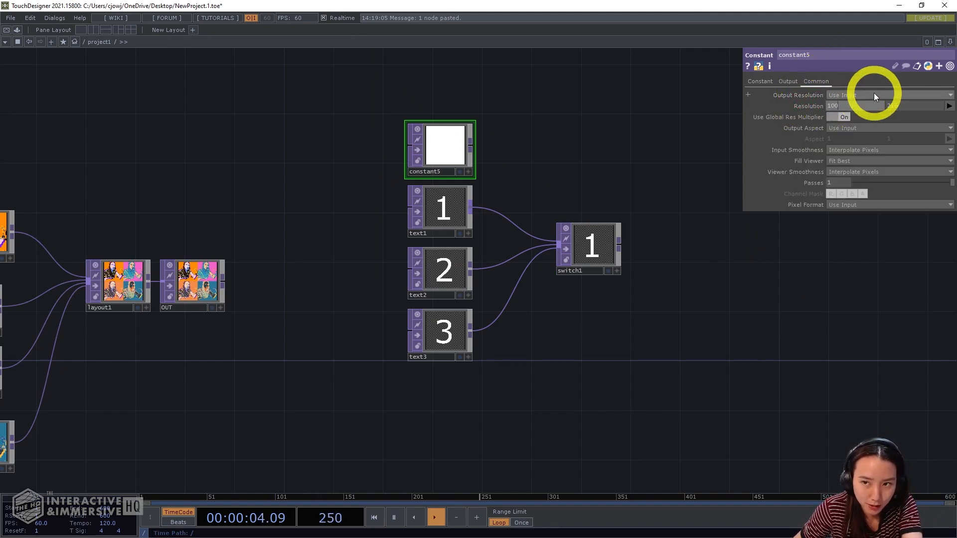
{"action": "type", "text": "0"}
{"action": "key", "text": "Return"}
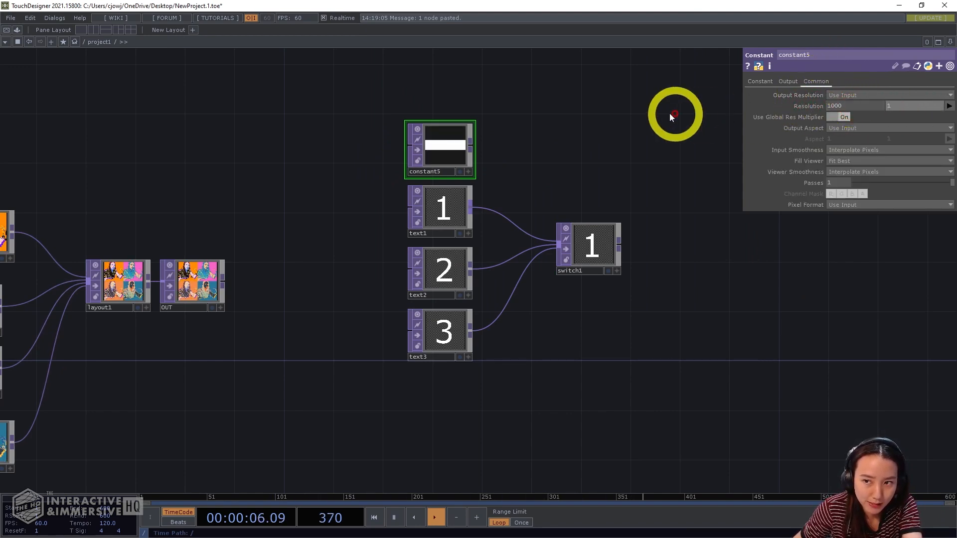
{"action": "left_click", "coordinate": [606, 117]}
{"action": "left_click", "coordinate": [458, 146]}
{"action": "left_click", "coordinate": [701, 109]}
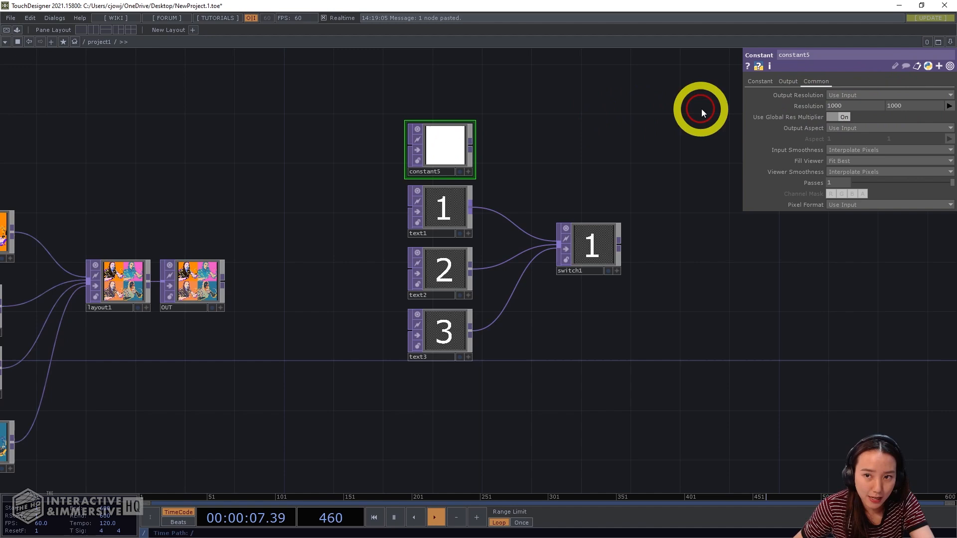
Step: Make constant5 fully transparent by setting its alpha to 0
{"action": "left_click", "coordinate": [760, 82]}
{"action": "left_click_drag", "start_coordinate": [854, 106], "coordinate": [822, 111]}
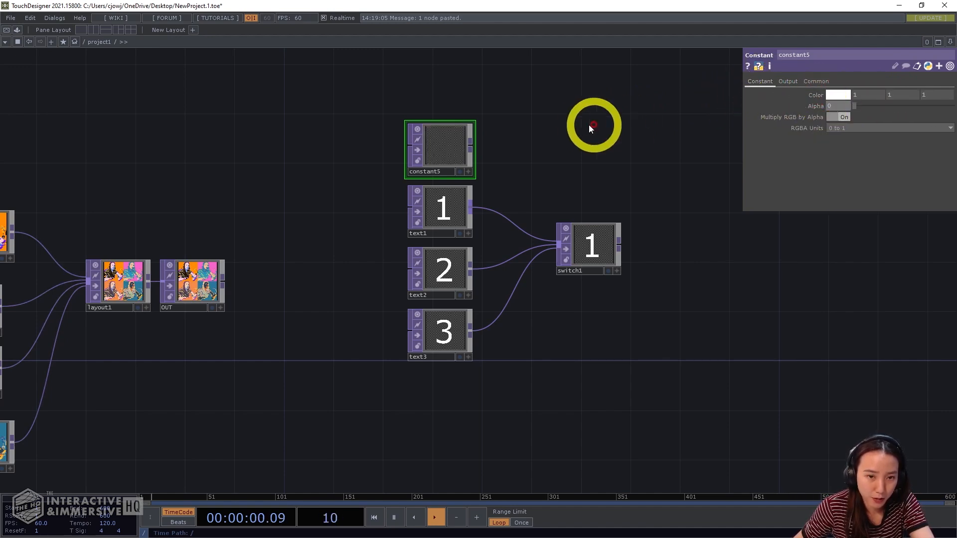
{"action": "left_click", "coordinate": [590, 126]}
Step: Duplicate constant5 and place the copy directly below text3
{"action": "left_click", "coordinate": [451, 153]}
{"action": "key", "text": "ctrl+c"}
{"action": "key", "text": "ctrl+v"}
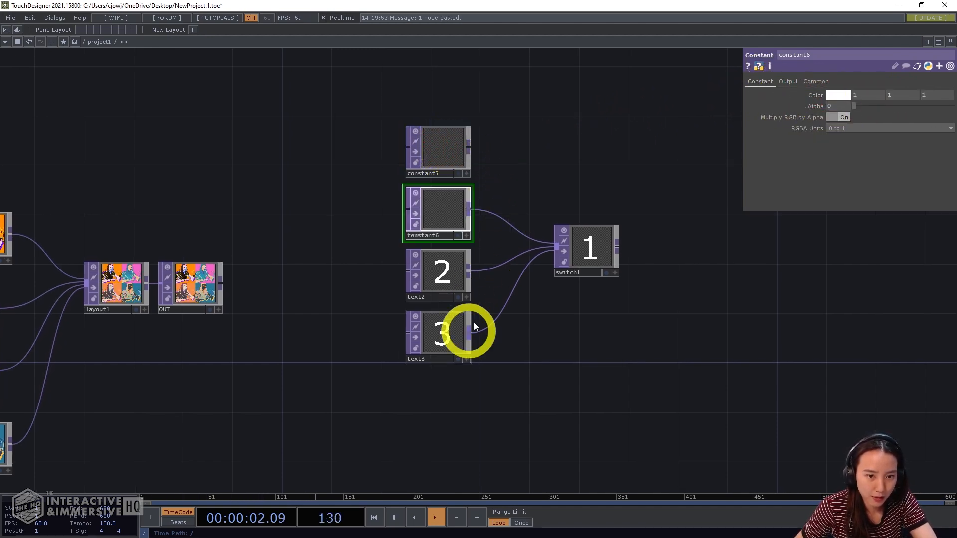
{"action": "left_click", "coordinate": [453, 399]}
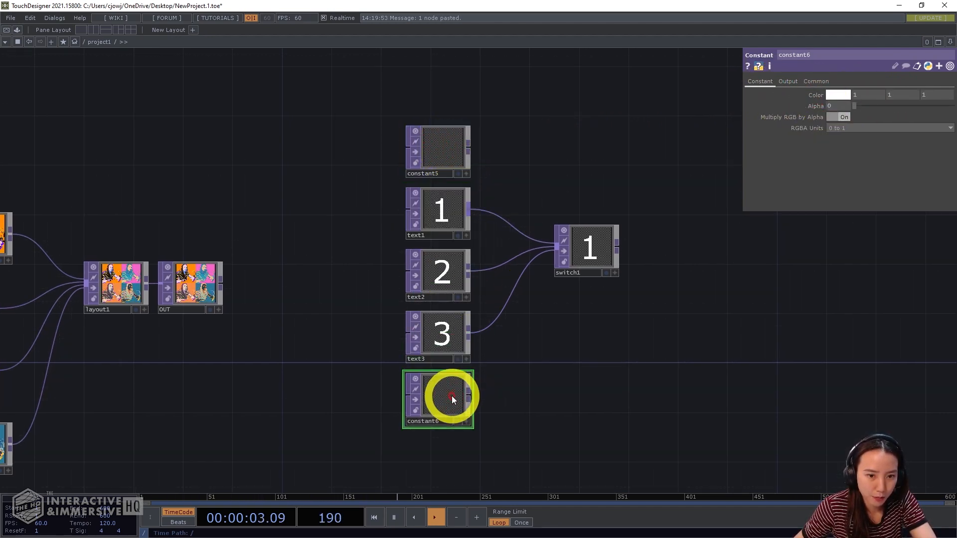
Step: Wire constant5 and constant6 into switch1 and reorder its inputs so constant5 comes before text1
{"action": "left_click", "coordinate": [468, 149]}
{"action": "left_click", "coordinate": [470, 151]}
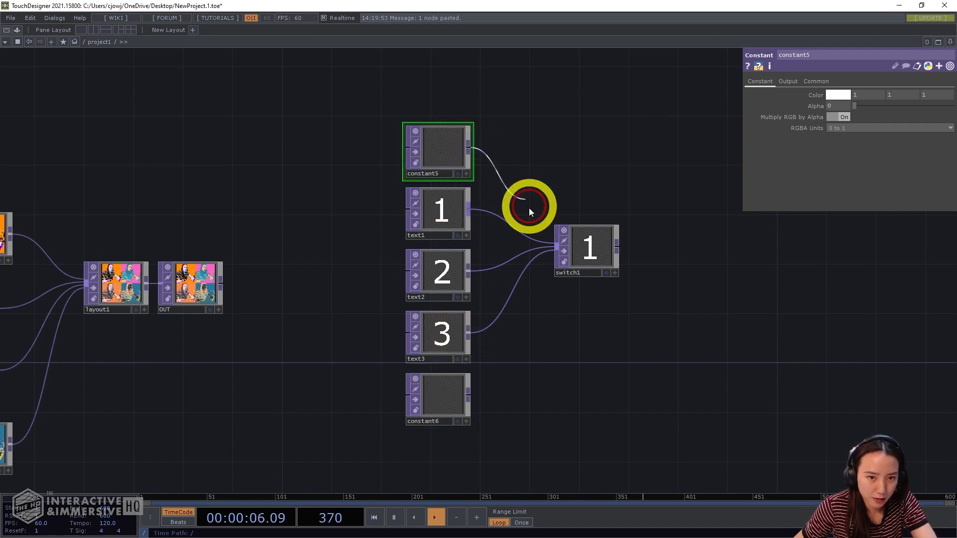
{"action": "left_click", "coordinate": [557, 246]}
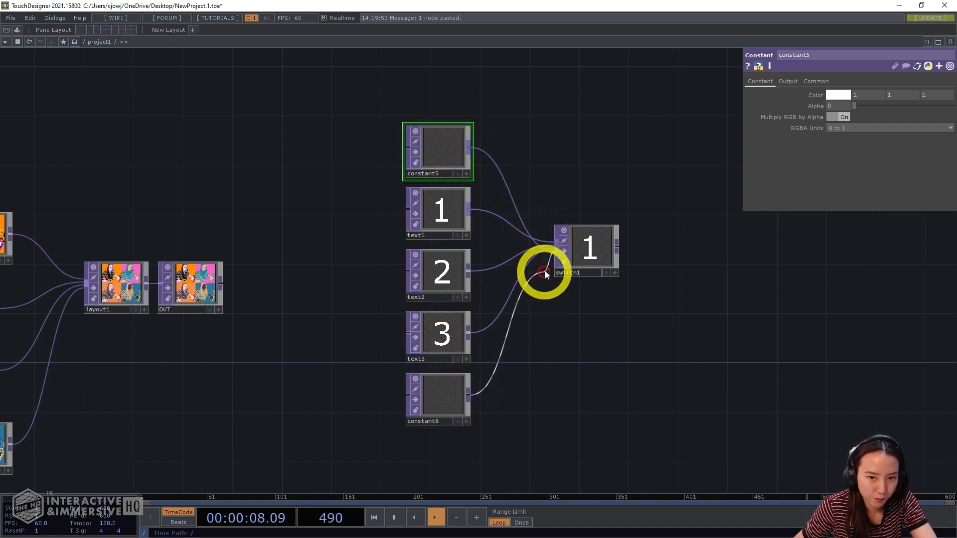
{"action": "left_click", "coordinate": [584, 252]}
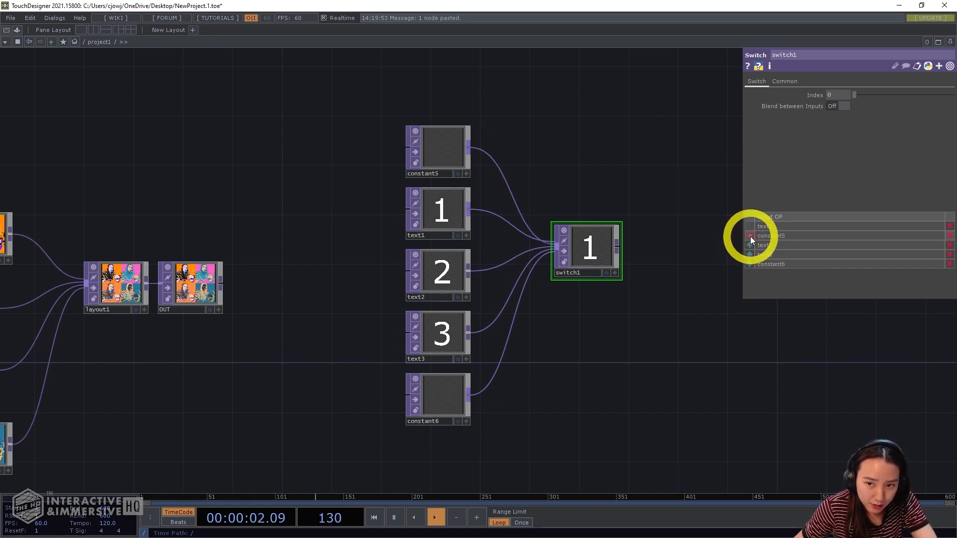
{"action": "left_click", "coordinate": [749, 236]}
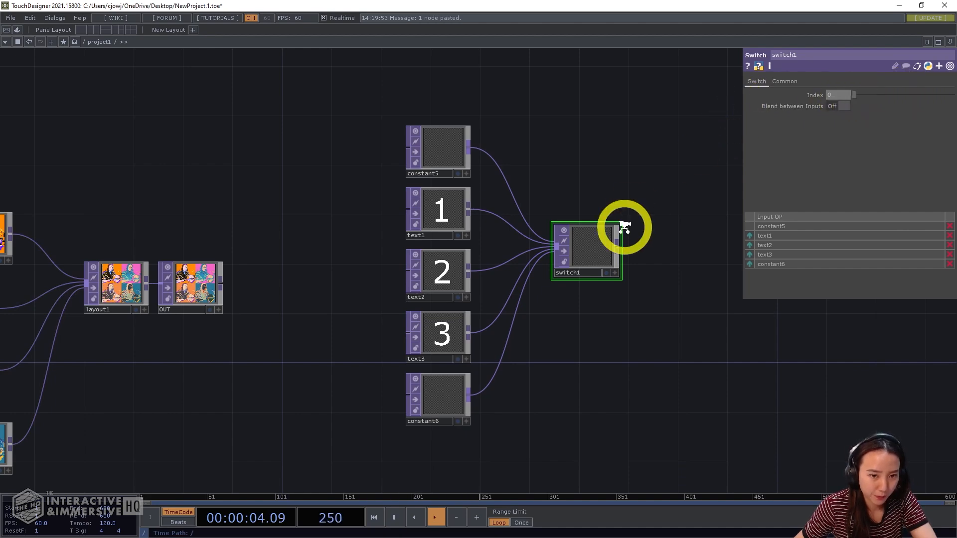
Step: Move the constants, text nodes and switch1 as a group to just above the layout1 branch
{"action": "scroll", "coordinate": [623, 226], "scroll_direction": "down", "scroll_amount": 4}
{"action": "right_click_drag", "start_coordinate": [634, 336], "coordinate": [503, 148]}
{"action": "left_click_drag", "start_coordinate": [516, 181], "coordinate": [337, 94]}
{"action": "scroll", "coordinate": [461, 188], "scroll_direction": "up", "scroll_amount": 5}
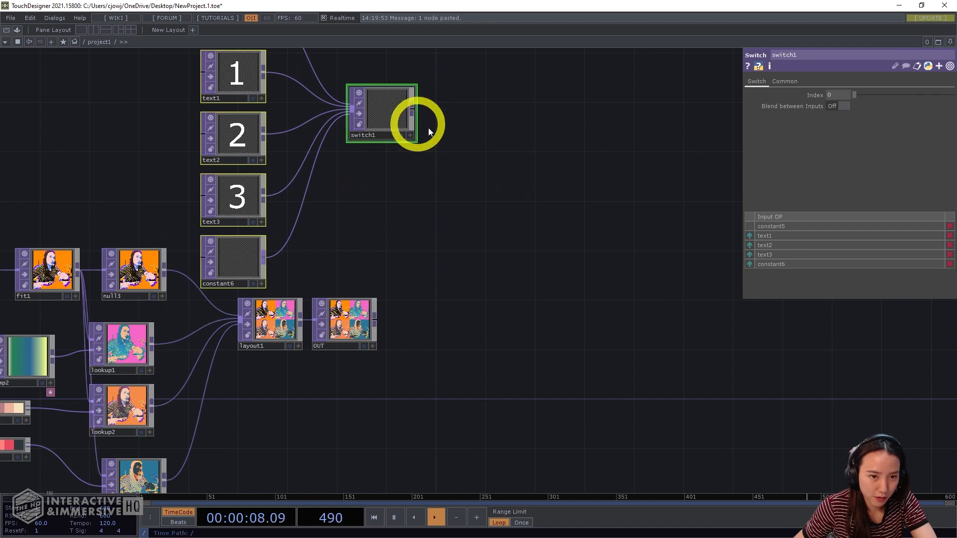
Step: Move OUT farther away from layout1 and add an Over TOP between them, fed by switch1
{"action": "left_click_drag", "start_coordinate": [351, 325], "coordinate": [573, 337]}
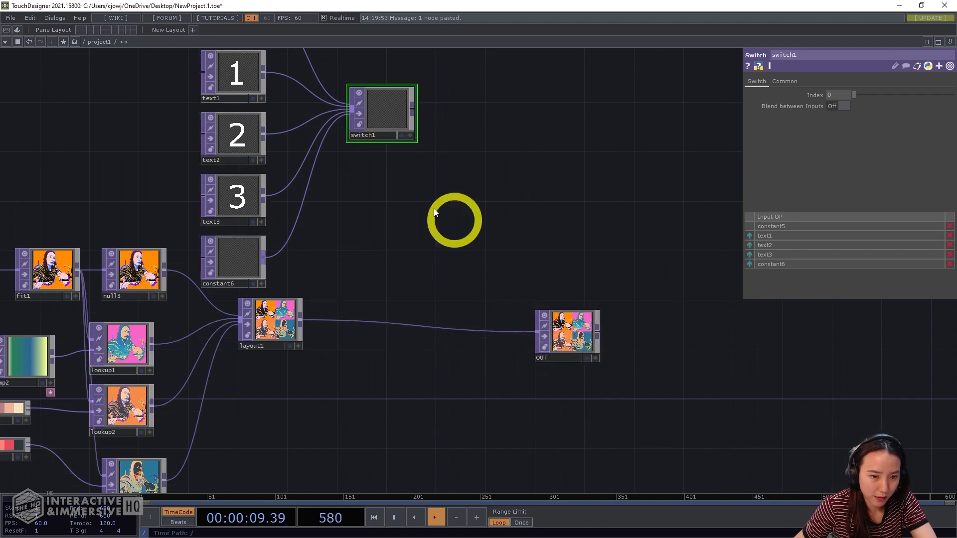
{"action": "left_click", "coordinate": [411, 109]}
{"action": "type", "text": "over"}
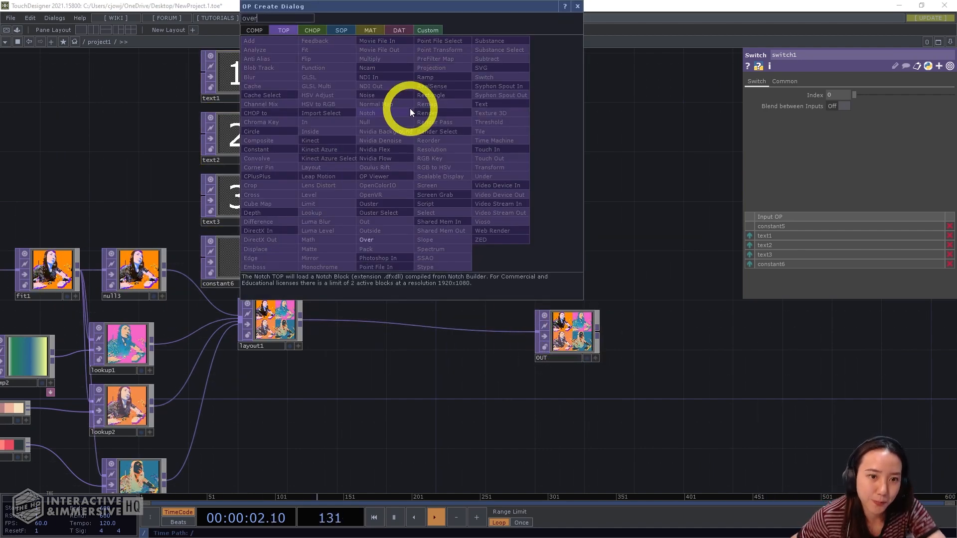
{"action": "left_click", "coordinate": [366, 240]}
{"action": "left_click", "coordinate": [431, 275]}
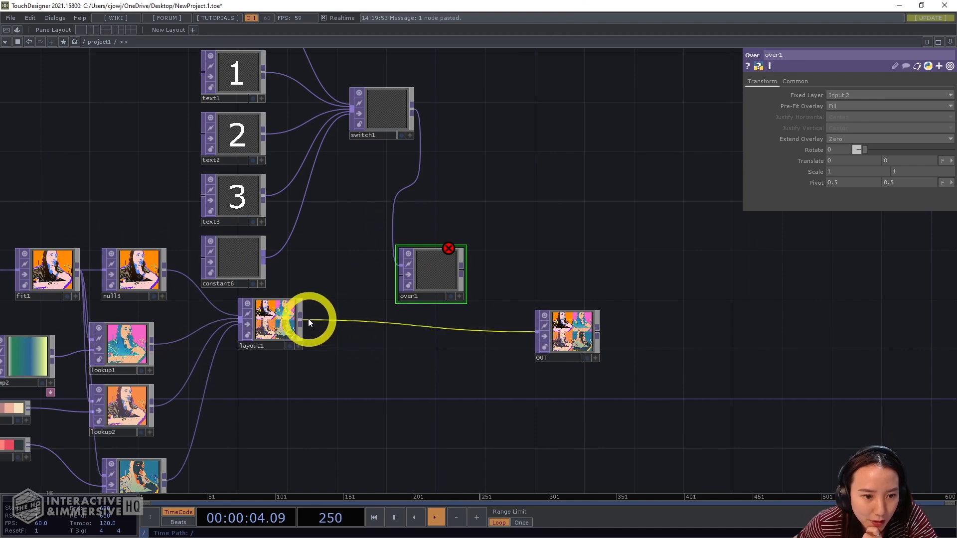
Step: Wire layout1 into the second input of over1 and connect over1 to OUT
{"action": "left_click_drag", "start_coordinate": [301, 320], "coordinate": [401, 276]}
{"action": "left_click_drag", "start_coordinate": [470, 275], "coordinate": [539, 332]}
{"action": "left_click_drag", "start_coordinate": [568, 329], "coordinate": [560, 282]}
{"action": "scroll", "coordinate": [436, 264], "scroll_direction": "up", "scroll_amount": 2}
{"action": "scroll", "coordinate": [435, 265], "scroll_direction": "up", "scroll_amount": 2}
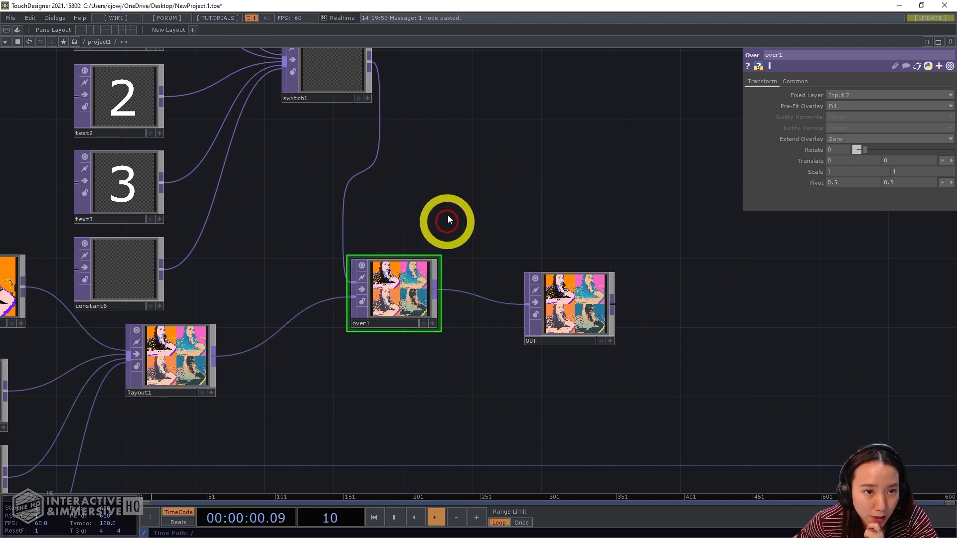
Step: Scrub the index of switch1 to preview the numbers over the pop art grid, returning it to 0
{"action": "scroll", "coordinate": [404, 249], "scroll_direction": "down", "scroll_amount": 3}
{"action": "left_click", "coordinate": [312, 132]}
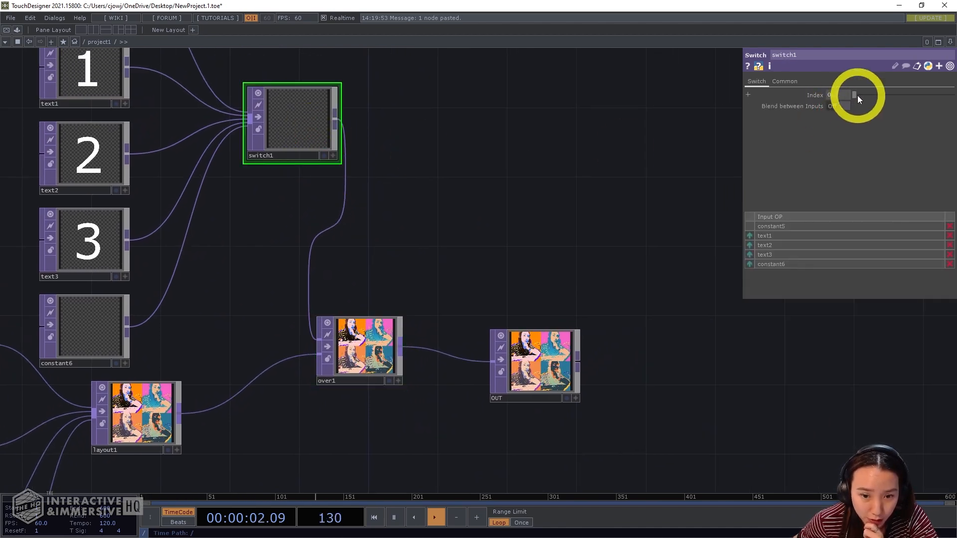
{"action": "left_click_drag", "start_coordinate": [858, 95], "coordinate": [900, 94]}
Step: Add a Button COMP in the empty network area beyond OUT, slightly below its level
{"action": "scroll", "coordinate": [613, 179], "scroll_direction": "down", "scroll_amount": 3}
{"action": "left_click_drag", "start_coordinate": [613, 182], "coordinate": [249, 230]}
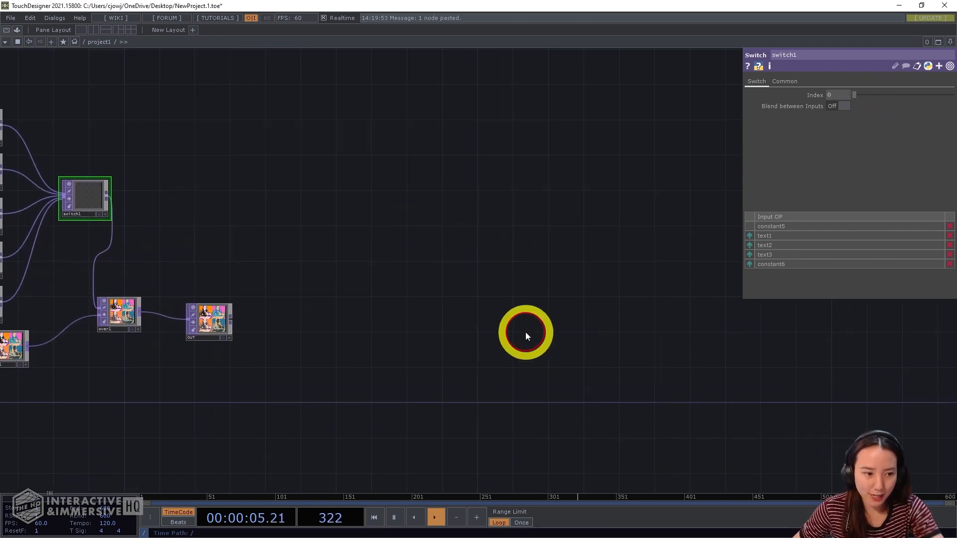
{"action": "key", "text": "Tab"}
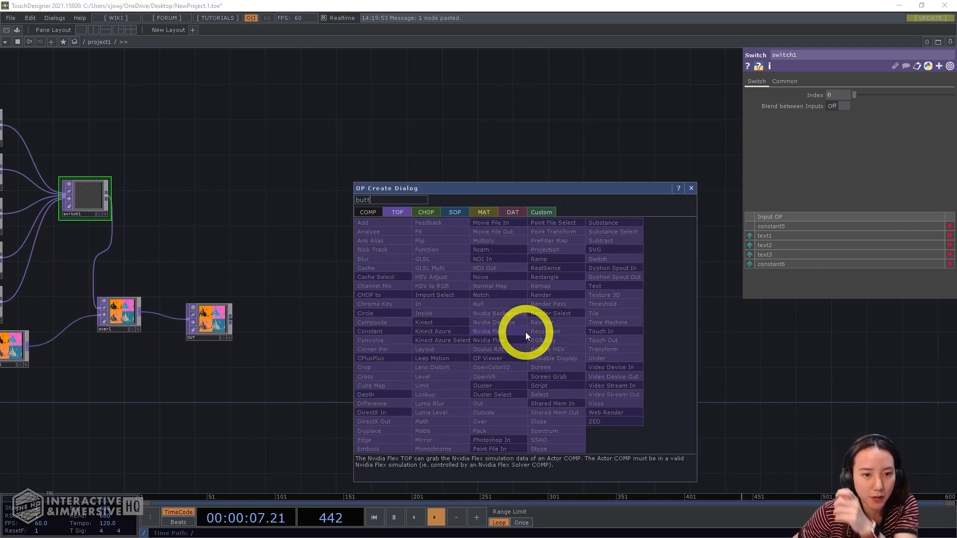
{"action": "type", "text": "butt"}
{"action": "left_click", "coordinate": [373, 213]}
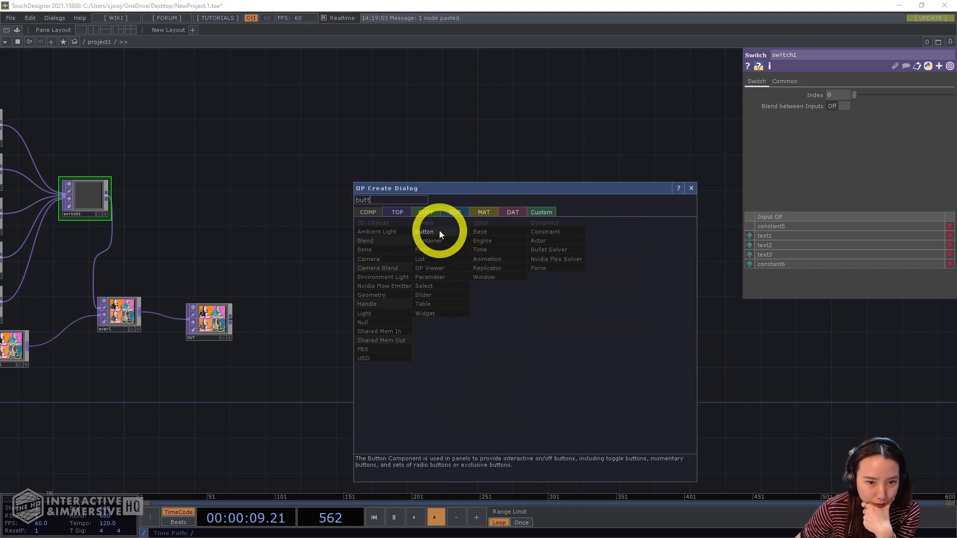
{"action": "left_click", "coordinate": [425, 232]}
{"action": "left_click", "coordinate": [423, 306]}
{"action": "scroll", "coordinate": [438, 294], "scroll_direction": "up", "scroll_amount": 5}
{"action": "scroll", "coordinate": [419, 303], "scroll_direction": "down", "scroll_amount": 4}
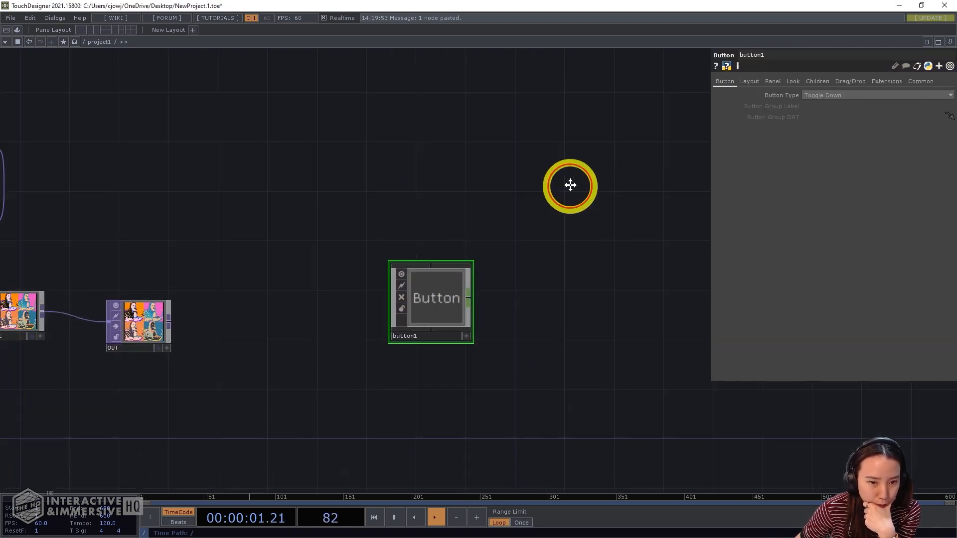
{"action": "left_click_drag", "start_coordinate": [570, 185], "coordinate": [622, 151]}
{"action": "left_click_drag", "start_coordinate": [492, 261], "coordinate": [455, 335]}
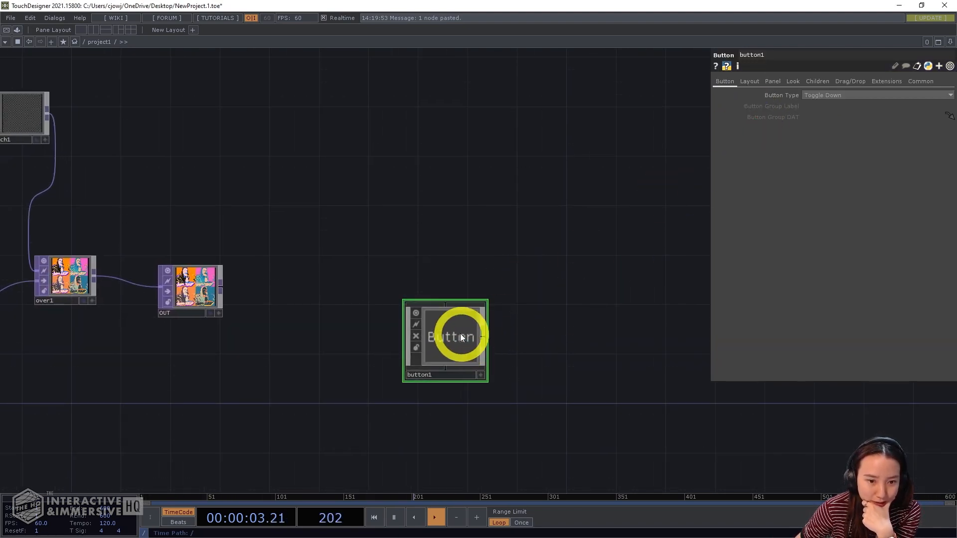
Step: Inside button1, set the text of the bg node to "photo" and return to the project network
{"action": "key", "text": "i"}
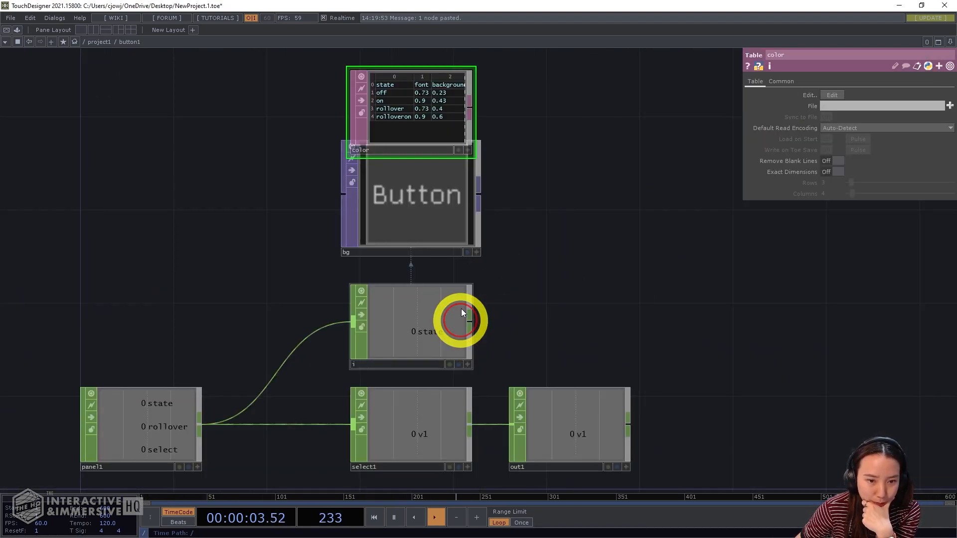
{"action": "left_click", "coordinate": [426, 219]}
{"action": "left_click", "coordinate": [864, 149]}
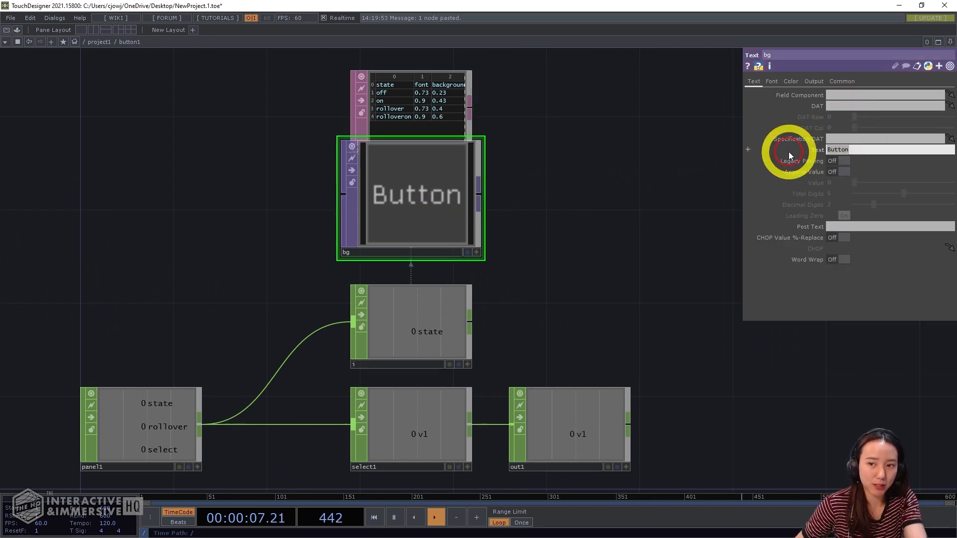
{"action": "type", "text": "photo"}
{"action": "key", "text": "Return"}
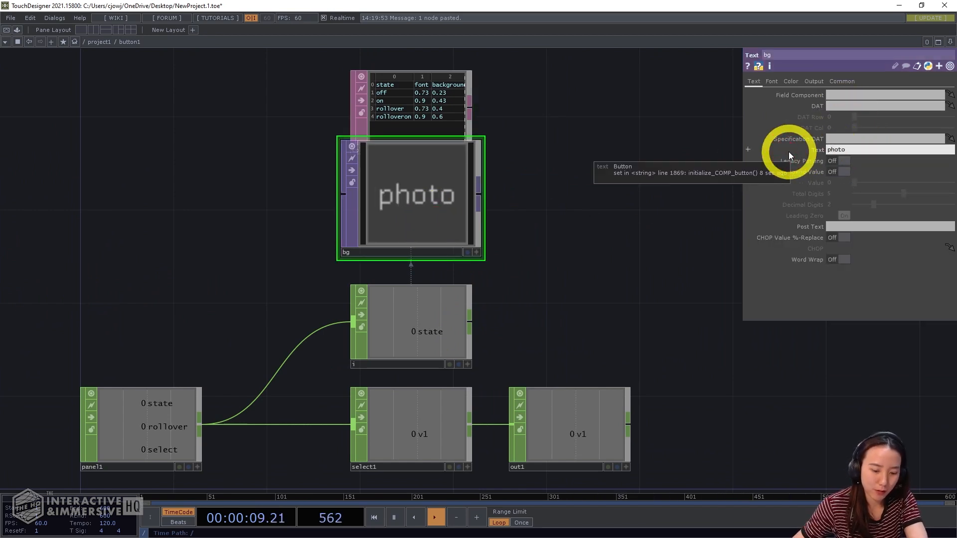
{"action": "key", "text": "u"}
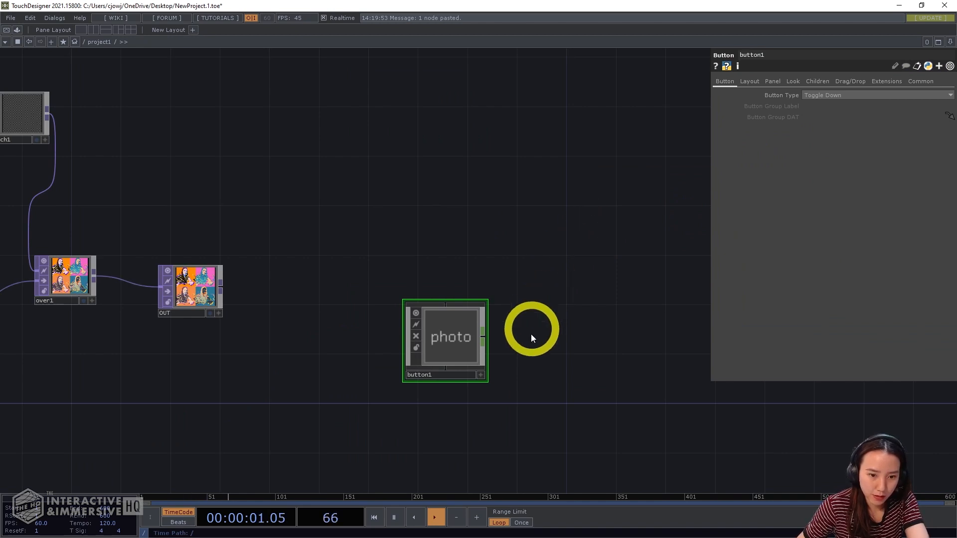
Step: Make button1 interactive and switch it on and off to test its Toggle Down behaviour
{"action": "left_click", "coordinate": [480, 375]}
{"action": "left_click", "coordinate": [458, 355]}
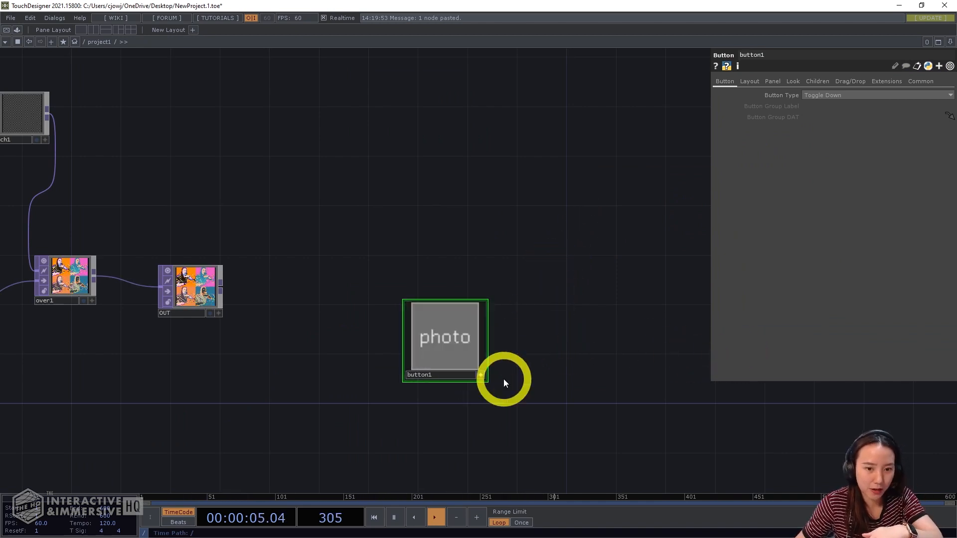
{"action": "left_click", "coordinate": [476, 349]}
{"action": "left_click", "coordinate": [456, 343]}
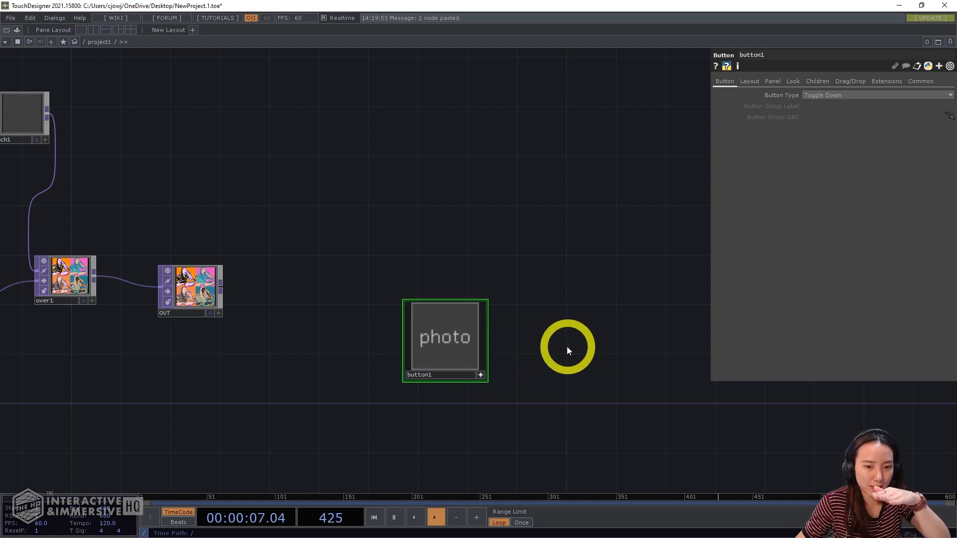
{"action": "left_click", "coordinate": [461, 329]}
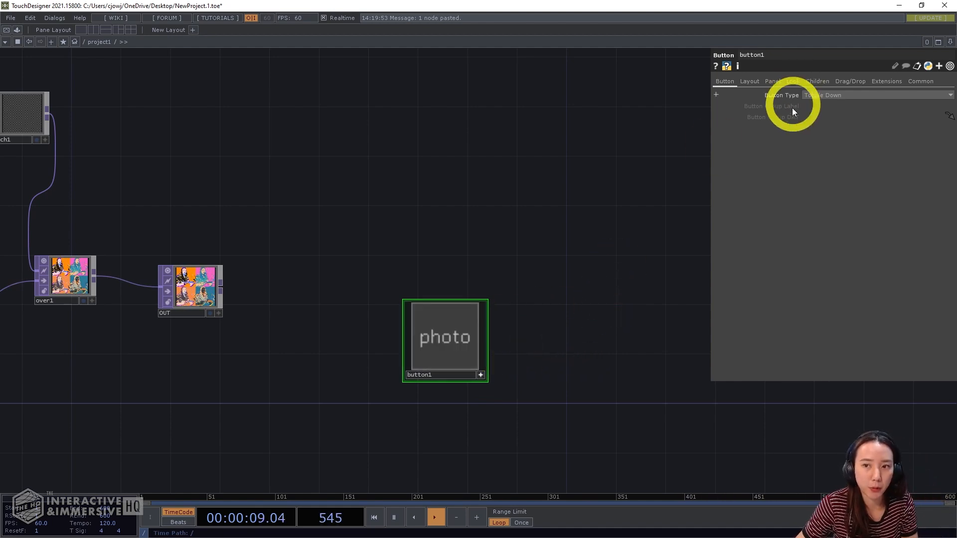
Step: Set the button type of button1 to Momentary and test it before leaving interactive mode
{"action": "left_click", "coordinate": [832, 96]}
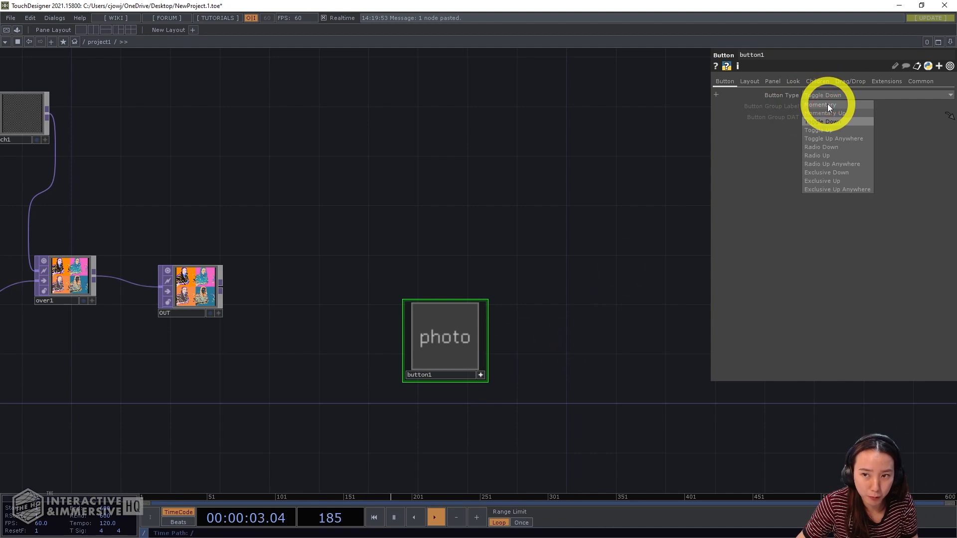
{"action": "left_click", "coordinate": [827, 104]}
{"action": "left_click", "coordinate": [458, 339]}
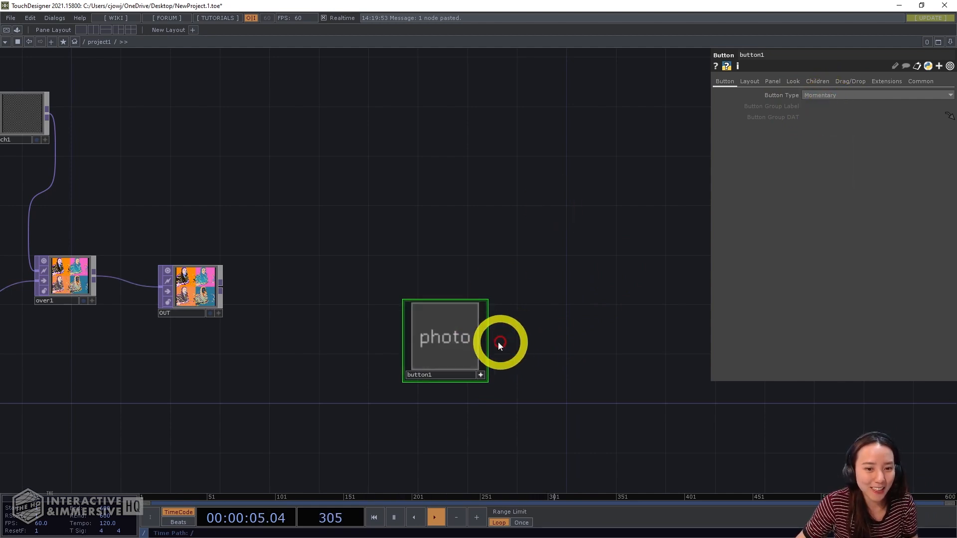
{"action": "left_click", "coordinate": [464, 343]}
{"action": "left_click", "coordinate": [443, 344]}
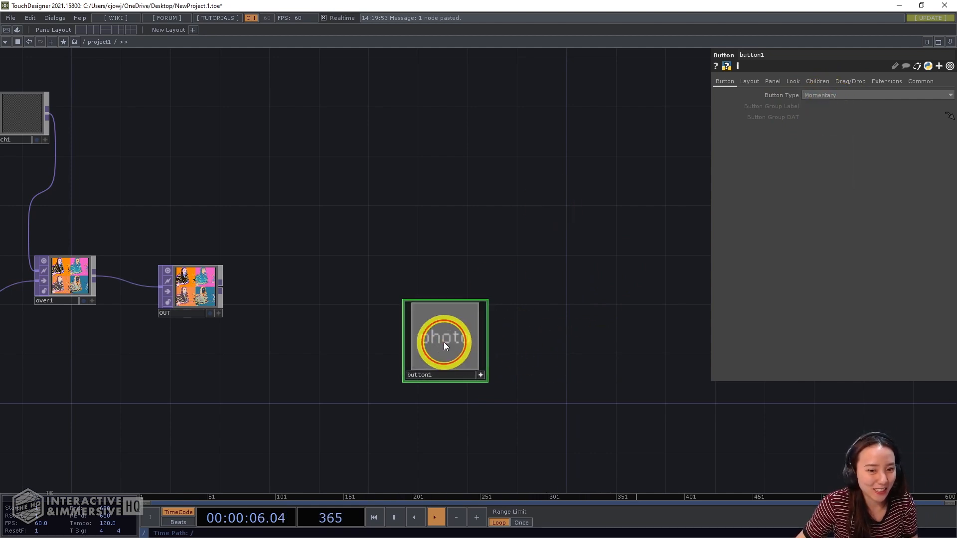
{"action": "left_click", "coordinate": [481, 375]}
Step: Attach a Null CHOP to the output of button1 and place it close beside the button
{"action": "scroll", "coordinate": [490, 351], "scroll_direction": "down", "scroll_amount": 3}
{"action": "right_click", "coordinate": [489, 346]}
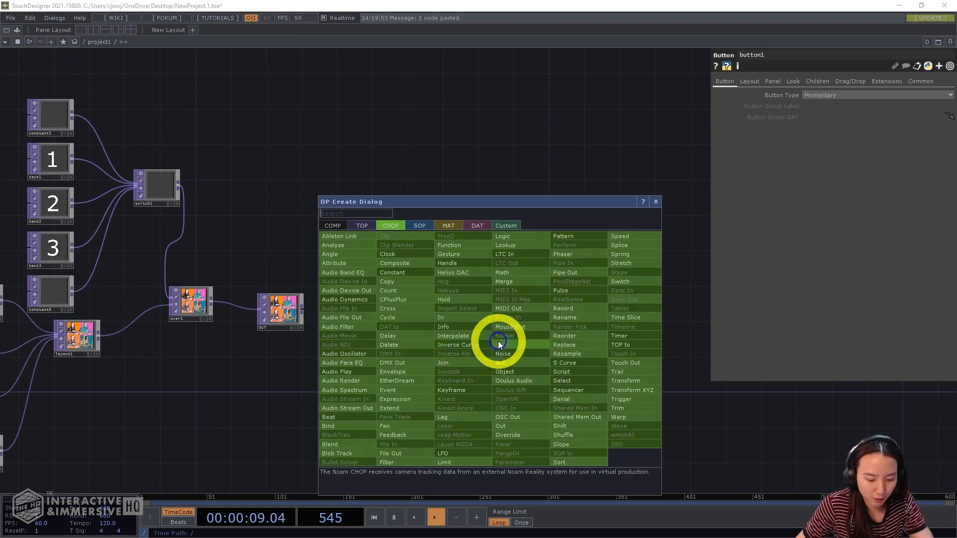
{"action": "type", "text": "nukl="}
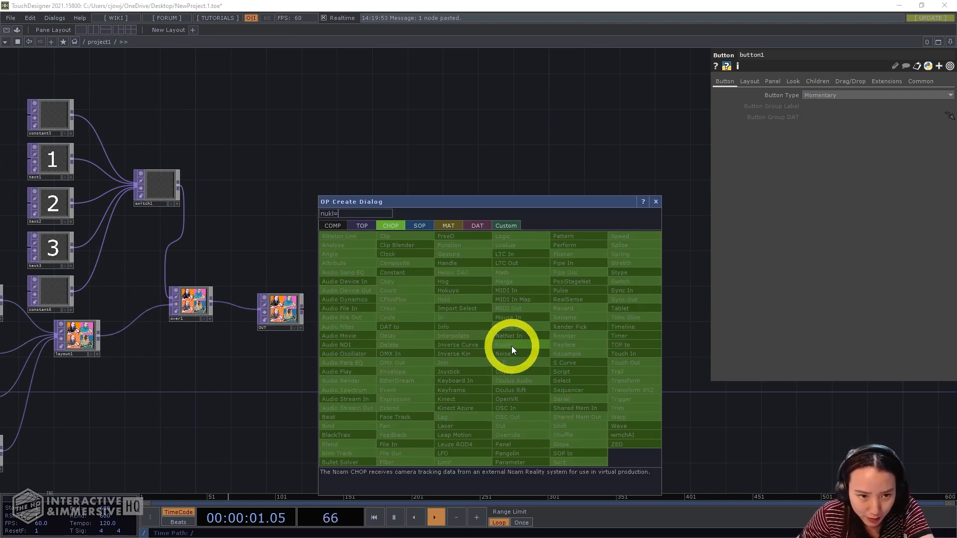
{"action": "type", "text": "ll"}
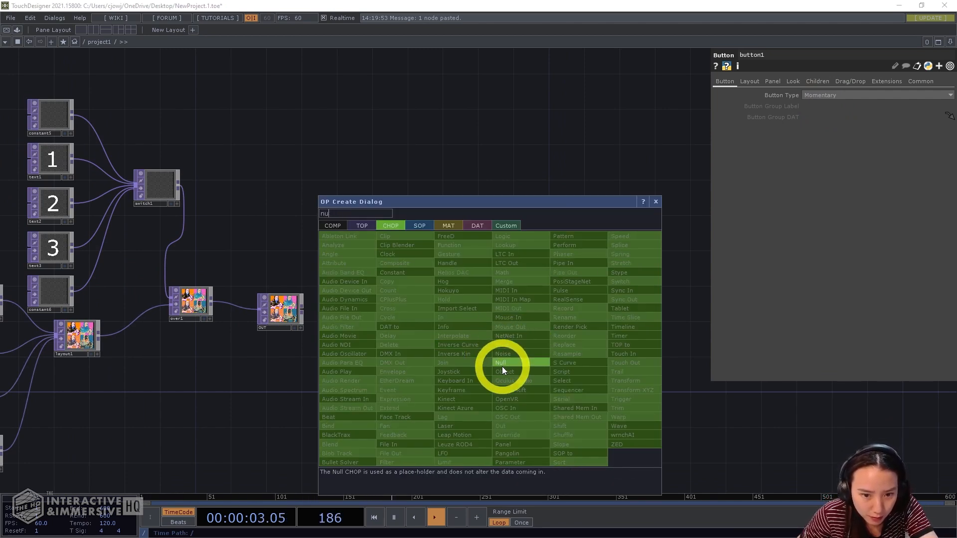
{"action": "left_click", "coordinate": [501, 367]}
{"action": "left_click", "coordinate": [566, 348]}
{"action": "left_click_drag", "start_coordinate": [567, 348], "coordinate": [540, 356]}
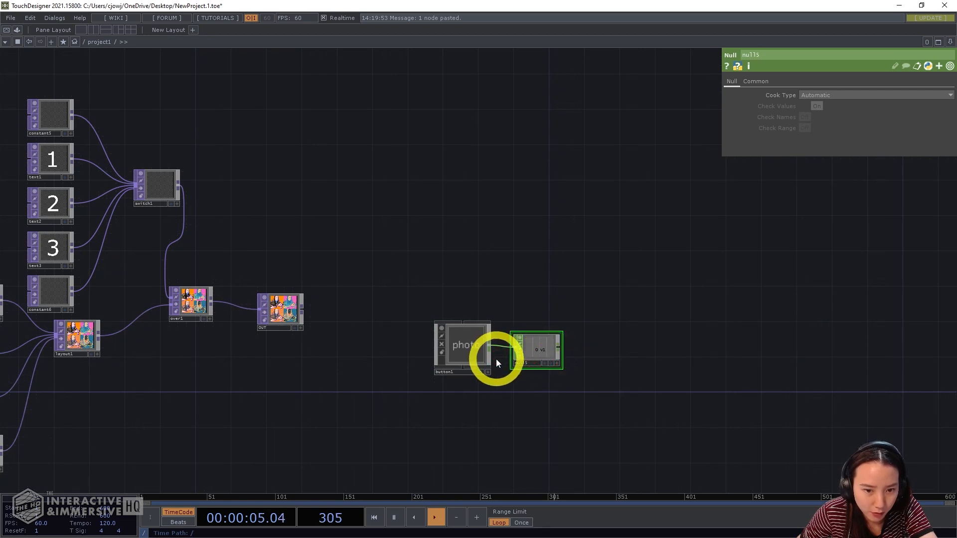
Step: Test the Momentary photo button while watching the value that reaches the connected null
{"action": "left_click", "coordinate": [482, 365]}
{"action": "left_click", "coordinate": [472, 351]}
{"action": "left_click", "coordinate": [472, 351]}
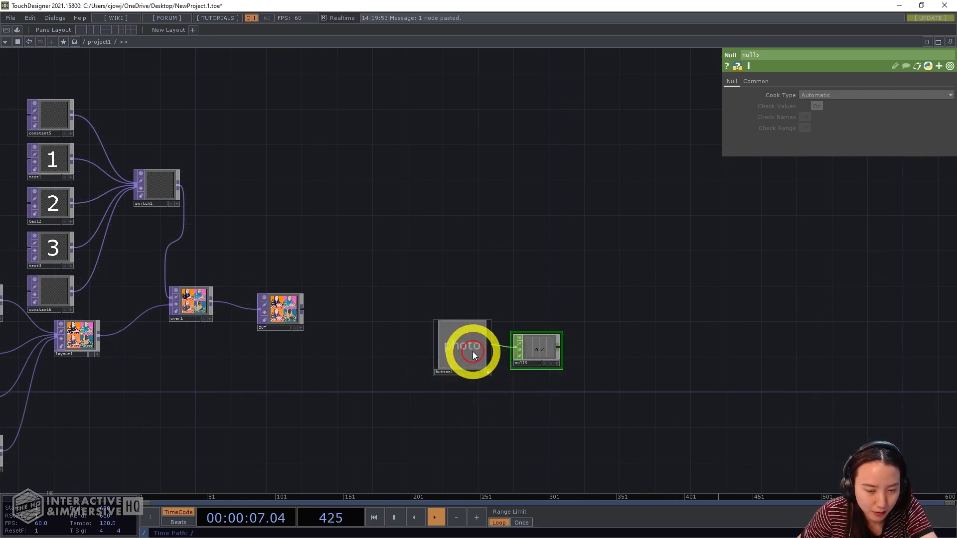
{"action": "left_click", "coordinate": [479, 360]}
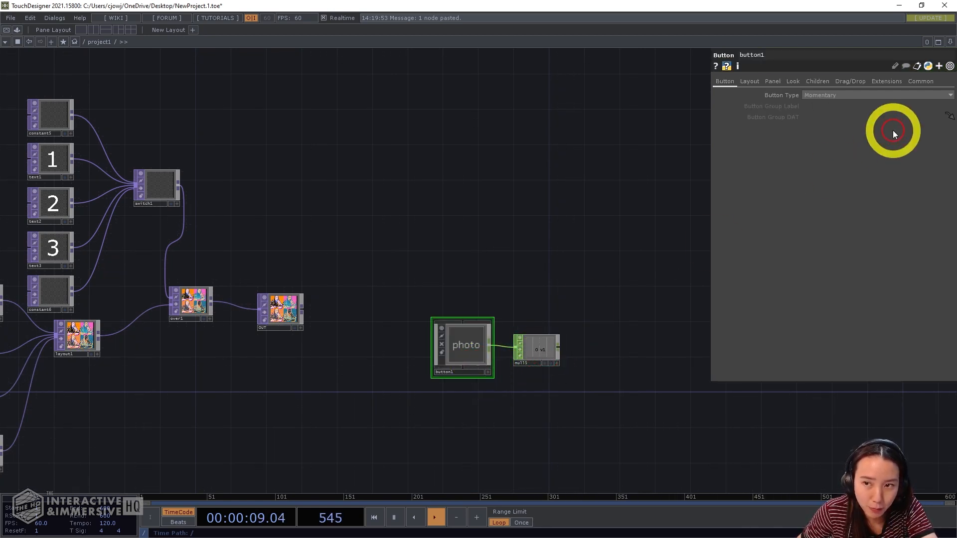
Step: Try the Toggle Up button type on button1 against the null's value, and return the type to Momentary
{"action": "left_click", "coordinate": [853, 95]}
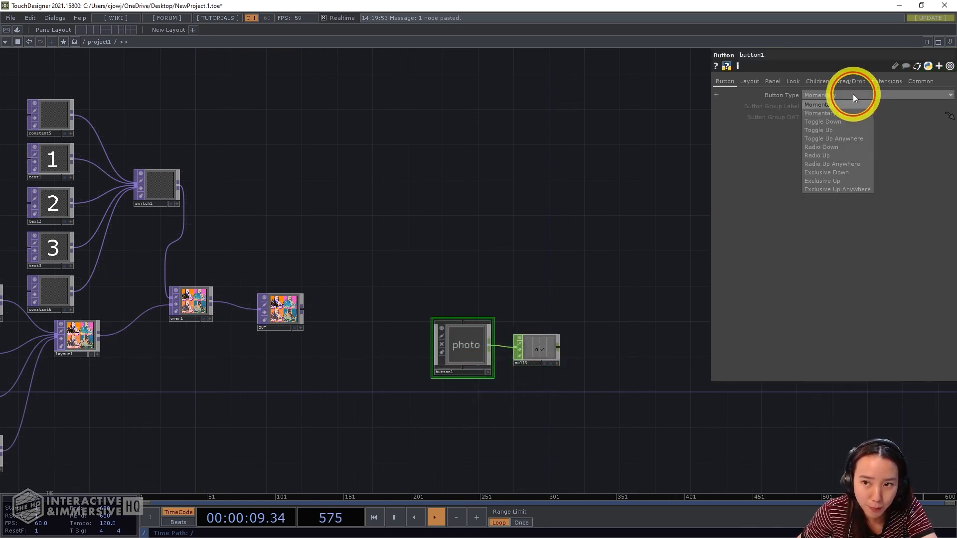
{"action": "left_click", "coordinate": [856, 131]}
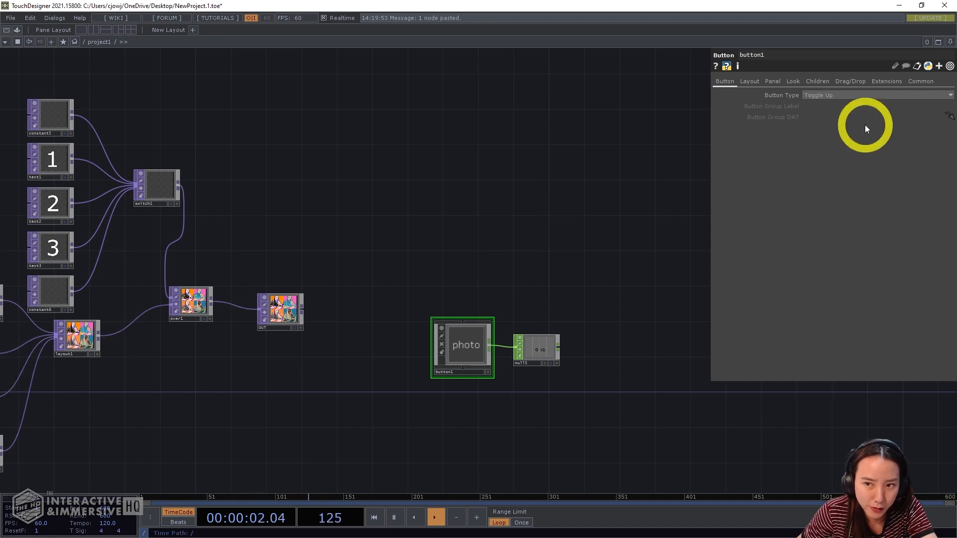
{"action": "left_click", "coordinate": [484, 374]}
{"action": "left_click", "coordinate": [477, 351]}
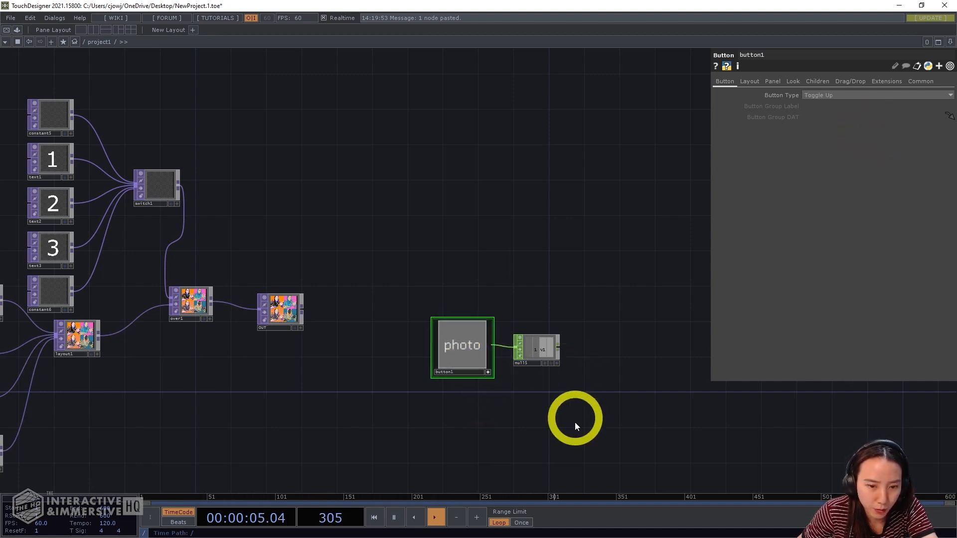
{"action": "left_click", "coordinate": [478, 352]}
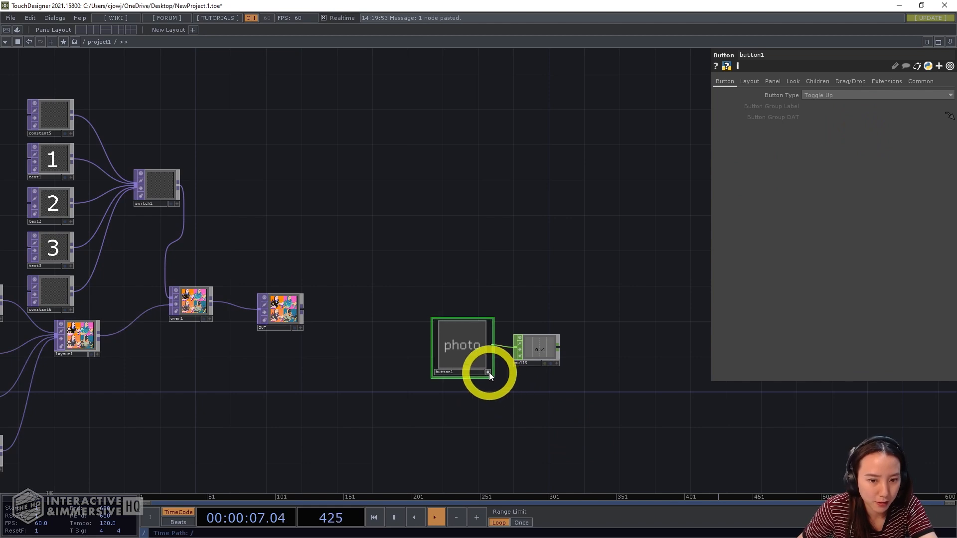
{"action": "left_click_drag", "start_coordinate": [489, 345], "coordinate": [787, 158]}
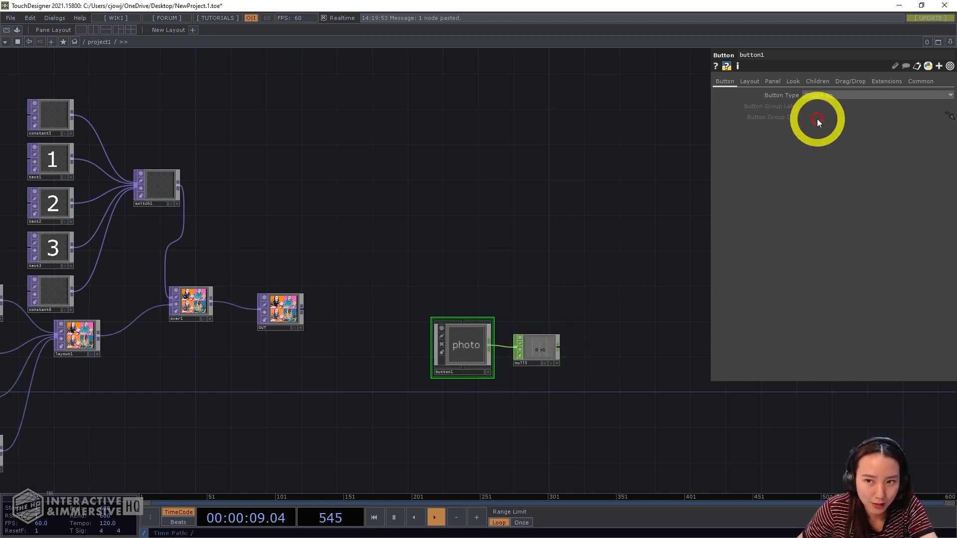
{"action": "left_click", "coordinate": [820, 96]}
{"action": "left_click", "coordinate": [835, 104]}
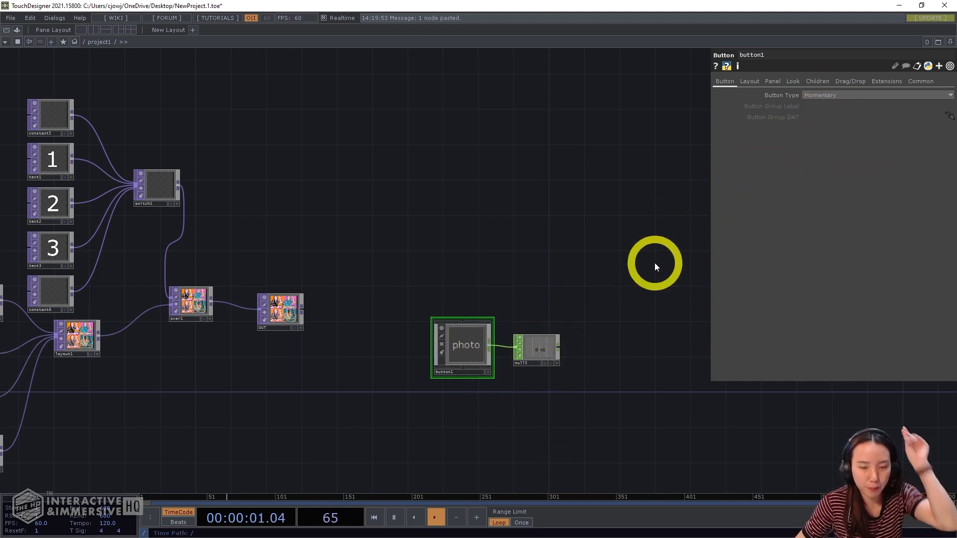
Step: Add a Trigger CHOP just after null5, leaving it unconnected
{"action": "left_click_drag", "start_coordinate": [611, 288], "coordinate": [572, 282]}
{"action": "scroll", "coordinate": [538, 352], "scroll_direction": "up", "scroll_amount": 4}
{"action": "left_click_drag", "start_coordinate": [495, 336], "coordinate": [525, 324]}
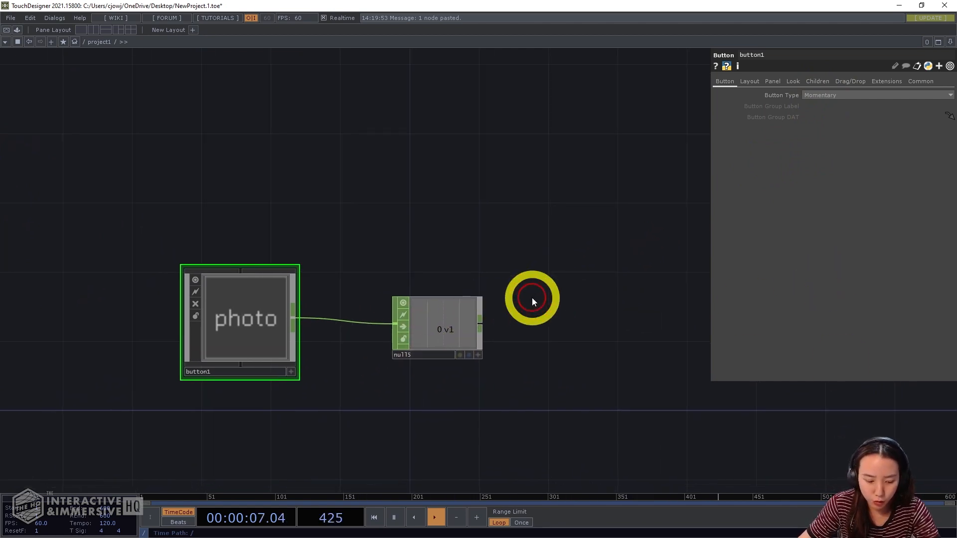
{"action": "key", "text": "Tab"}
{"action": "type", "text": "t"}
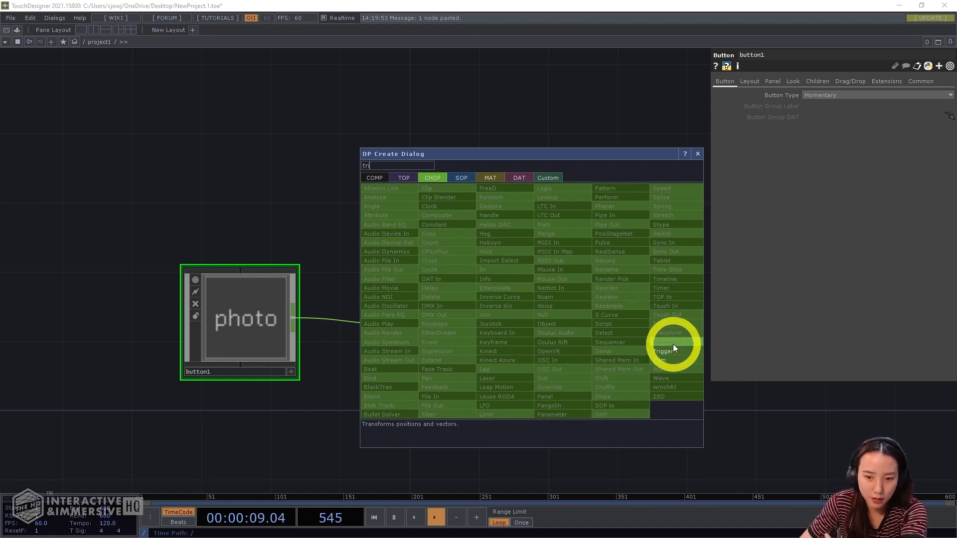
{"action": "left_click", "coordinate": [676, 352]}
{"action": "left_click", "coordinate": [576, 335]}
{"action": "scroll", "coordinate": [561, 325], "scroll_direction": "up", "scroll_amount": 2}
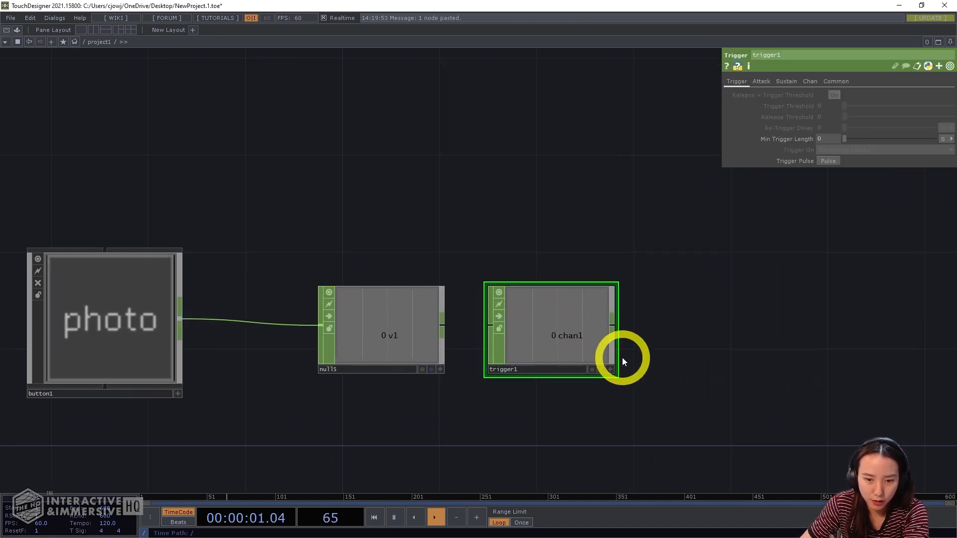
Step: Add a Trail CHOP after trigger1, wire trigger1 into it, and select trigger1 for its parameters
{"action": "scroll", "coordinate": [618, 355], "scroll_direction": "down", "scroll_amount": 4}
{"action": "left_click_drag", "start_coordinate": [621, 299], "coordinate": [598, 281]}
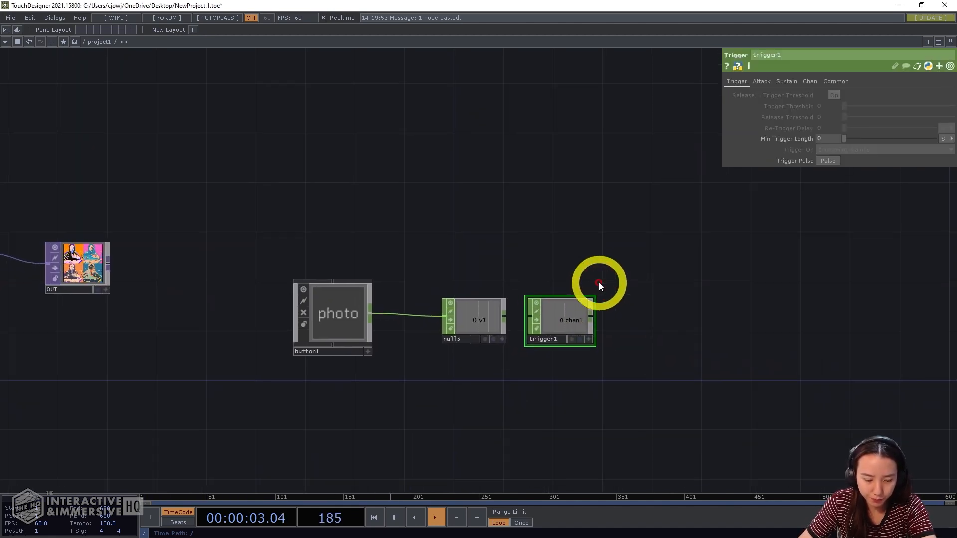
{"action": "key", "text": "Tab"}
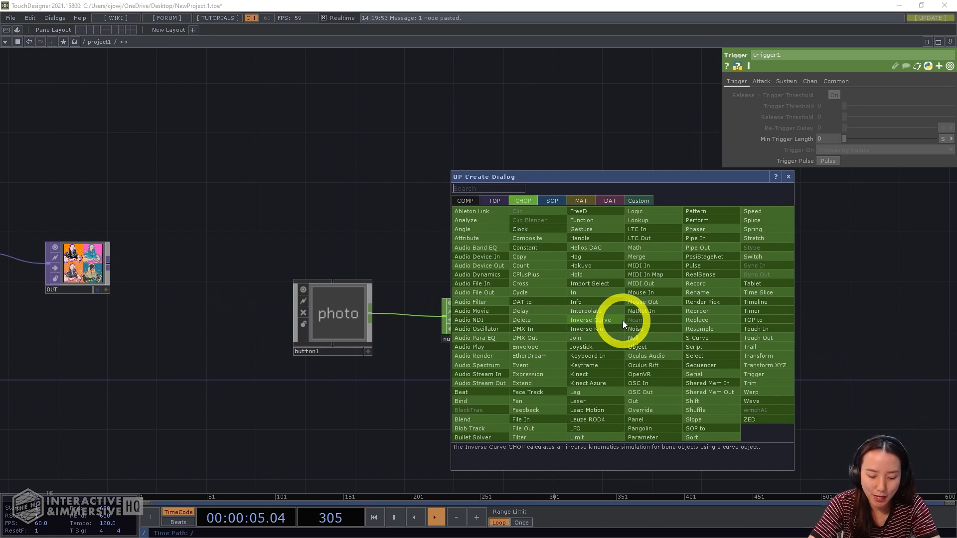
{"action": "type", "text": "trail"}
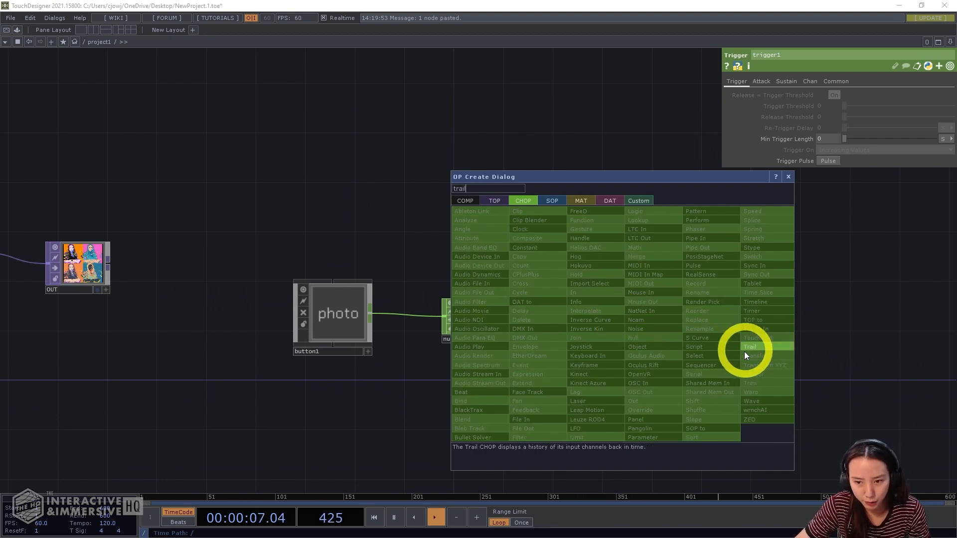
{"action": "left_click", "coordinate": [748, 347]}
{"action": "left_click", "coordinate": [643, 330]}
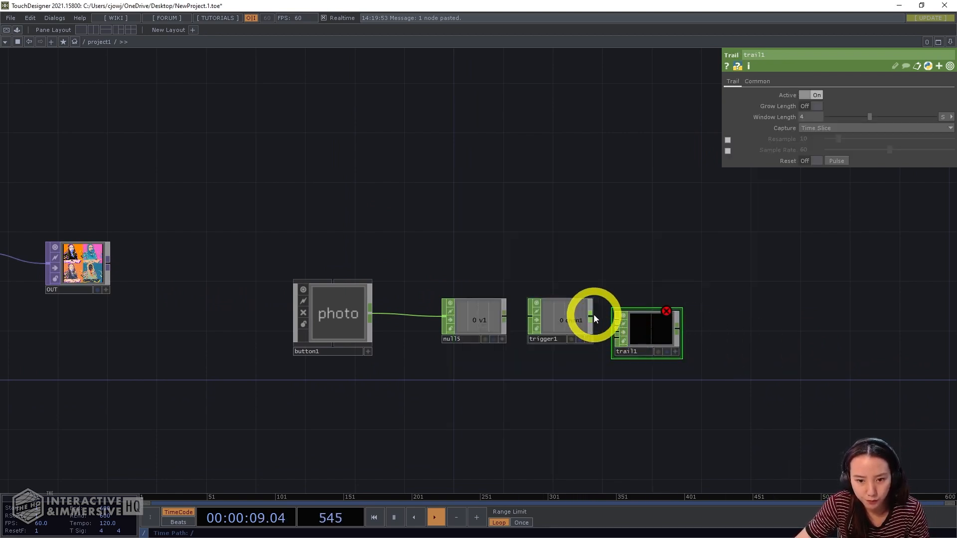
{"action": "left_click_drag", "start_coordinate": [592, 317], "coordinate": [610, 319]}
{"action": "left_click", "coordinate": [559, 318]}
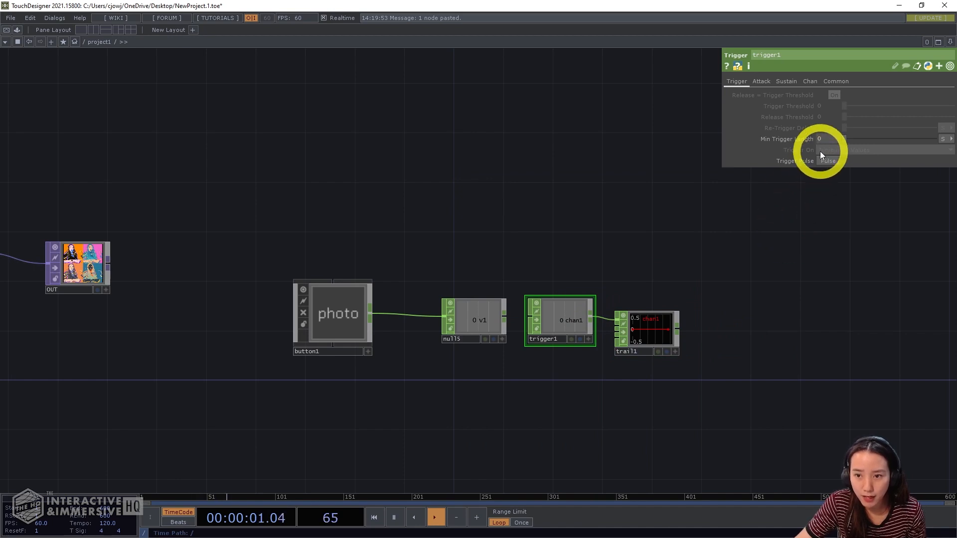
Step: Pulse trigger1 and examine the default envelope curve drawn in trail1
{"action": "left_click", "coordinate": [828, 161]}
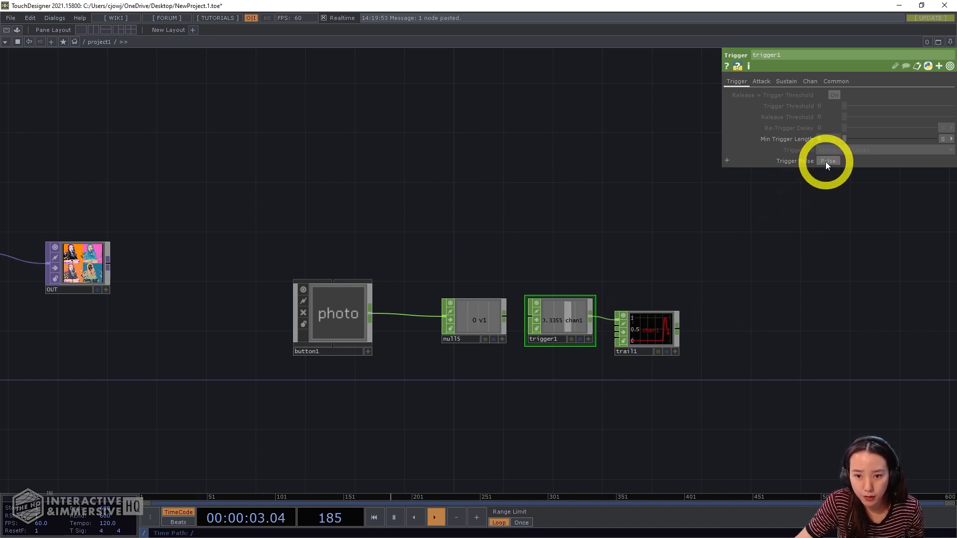
{"action": "scroll", "coordinate": [676, 323], "scroll_direction": "up", "scroll_amount": 5}
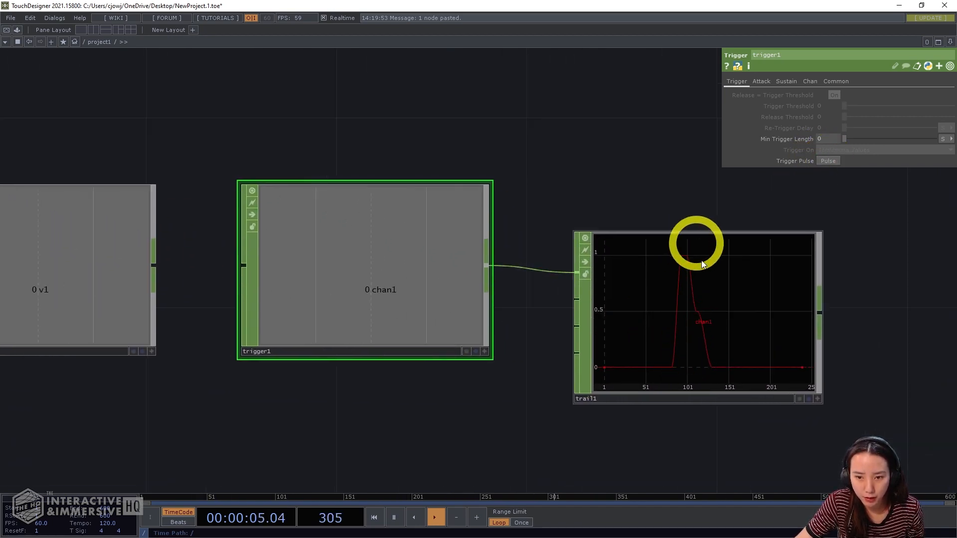
{"action": "left_click", "coordinate": [828, 160]}
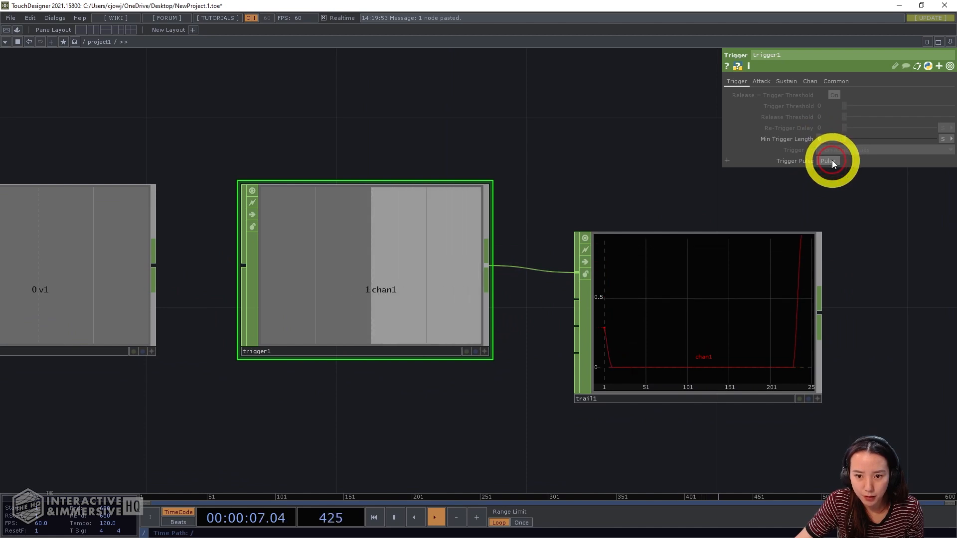
Step: Inspect the Index parameter and connected inputs of switch1, leaving Index at 0
{"action": "scroll", "coordinate": [678, 149], "scroll_direction": "down", "scroll_amount": 5}
{"action": "left_click_drag", "start_coordinate": [707, 236], "coordinate": [728, 389]}
{"action": "left_click_drag", "start_coordinate": [164, 209], "coordinate": [491, 216]}
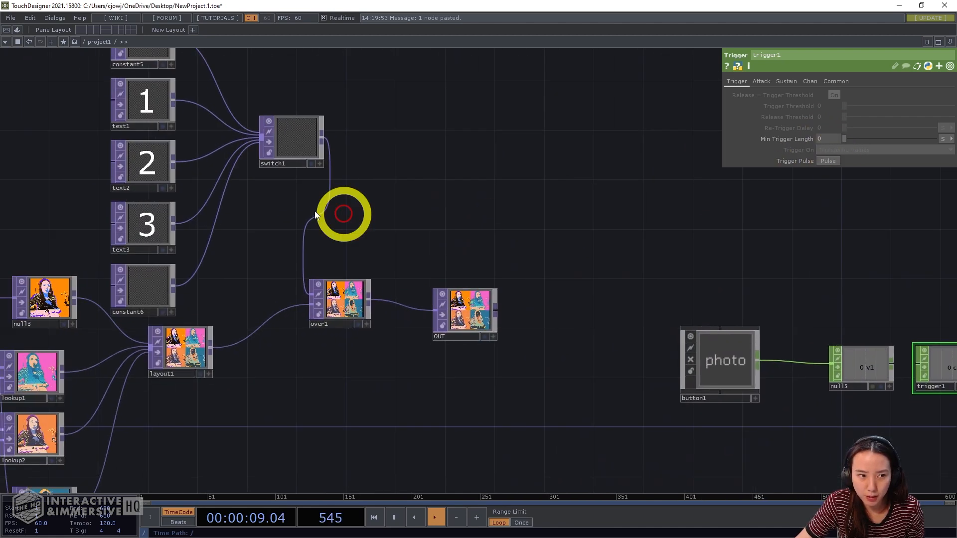
{"action": "left_click_drag", "start_coordinate": [302, 211], "coordinate": [320, 213]}
{"action": "left_click", "coordinate": [325, 142]}
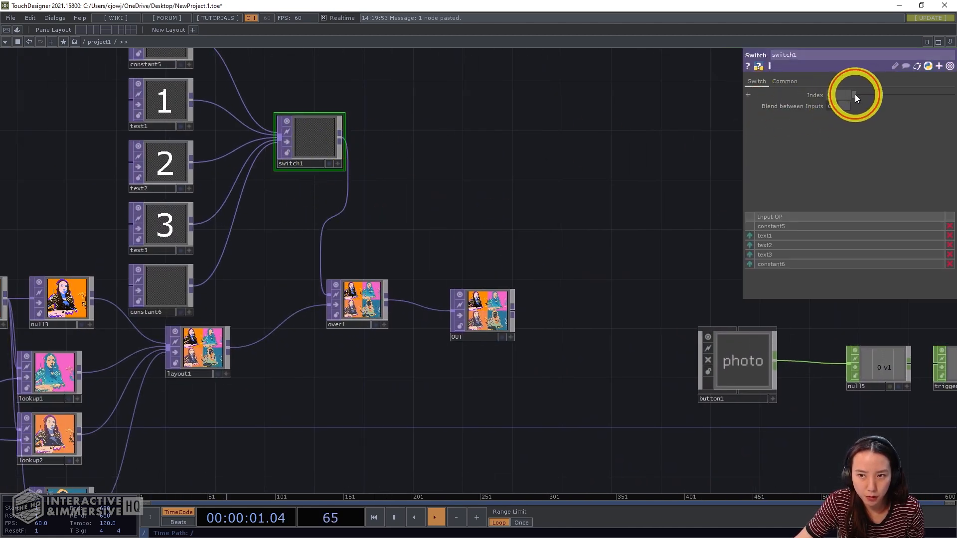
{"action": "mouse_move", "coordinate": [854, 94]}
{"action": "left_mouse_down"}
{"action": "mouse_move", "coordinate": [903, 95]}
{"action": "mouse_move", "coordinate": [847, 99]}
{"action": "left_mouse_up"}
{"action": "scroll", "coordinate": [600, 167], "scroll_direction": "down", "scroll_amount": 3}
{"action": "left_click_drag", "start_coordinate": [598, 168], "coordinate": [325, 182]}
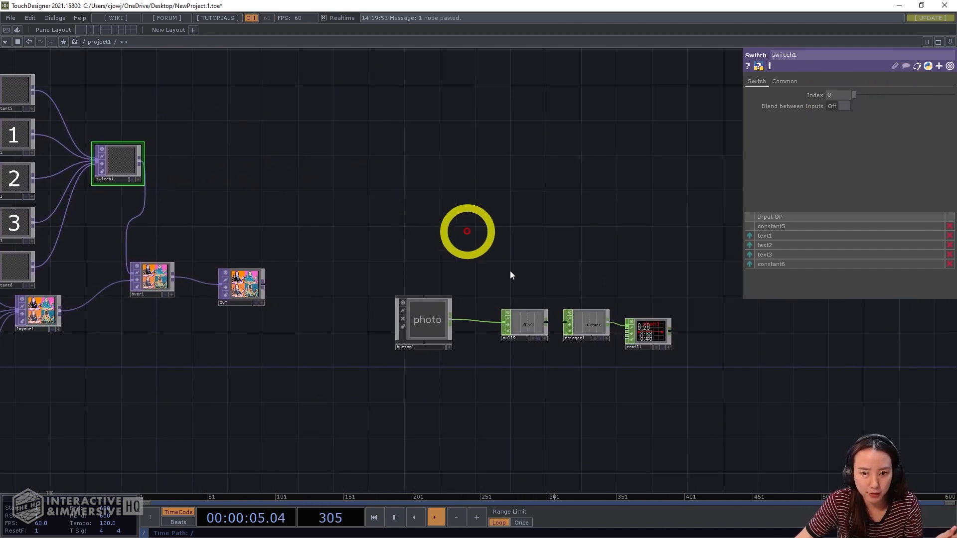
Step: Set trigger1's attack length to 1.5, attack shape to Linear, peak level to 4 and peak length to 1
{"action": "scroll", "coordinate": [566, 315], "scroll_direction": "up", "scroll_amount": 5}
{"action": "left_click_drag", "start_coordinate": [566, 314], "coordinate": [470, 299]}
{"action": "left_click_drag", "start_coordinate": [435, 258], "coordinate": [386, 252]}
{"action": "left_click", "coordinate": [483, 310]}
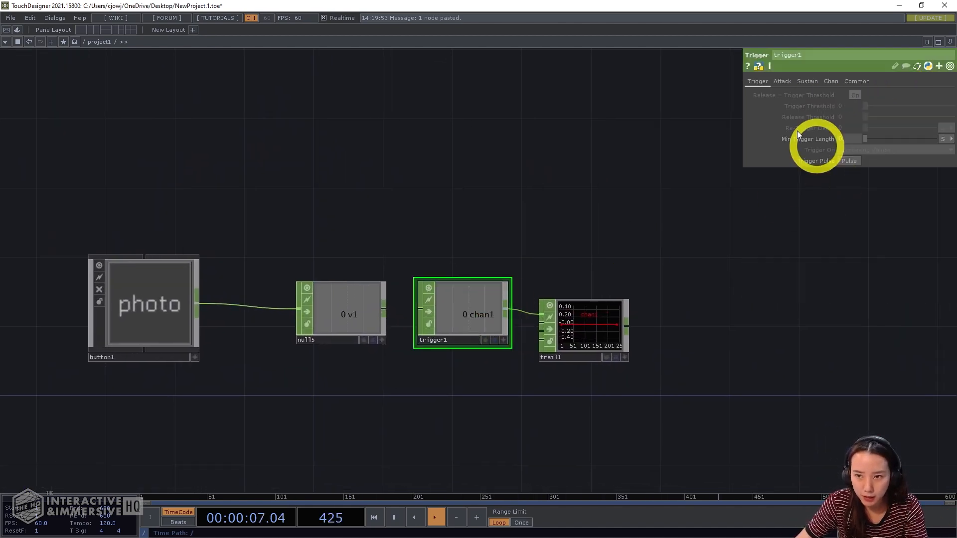
{"action": "left_click", "coordinate": [777, 82]}
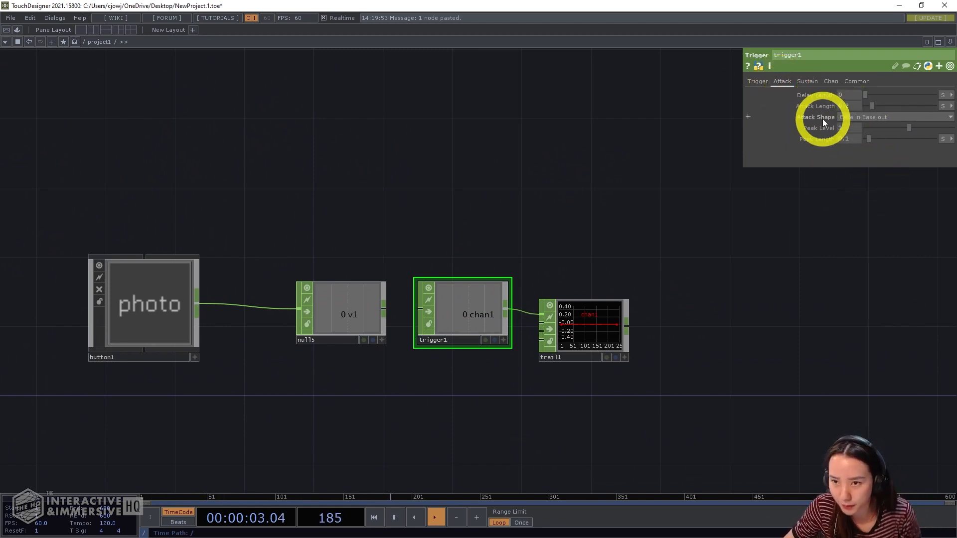
{"action": "left_click", "coordinate": [868, 118]}
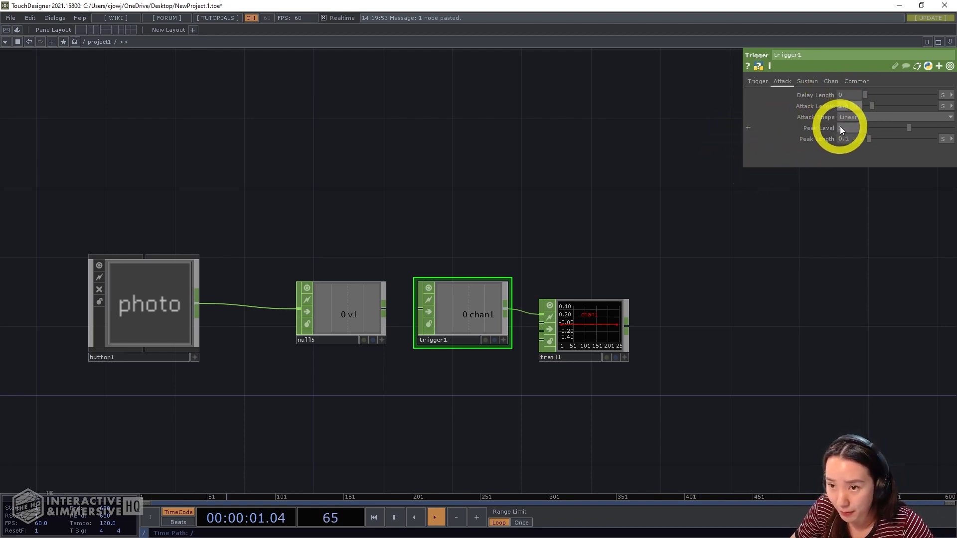
{"action": "left_click", "coordinate": [818, 131]}
{"action": "left_click_drag", "start_coordinate": [817, 130], "coordinate": [774, 247]}
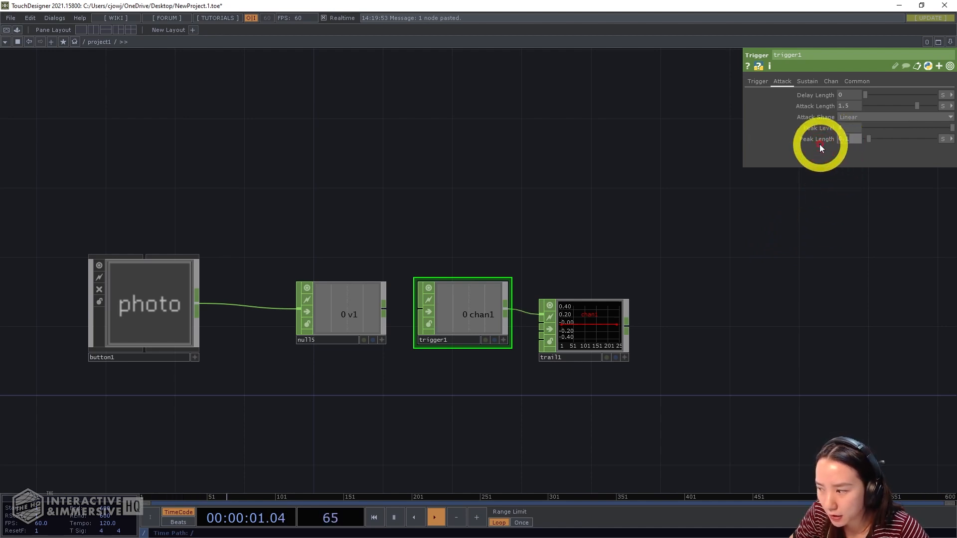
{"action": "type", "text": "1"}
{"action": "key", "text": "Return"}
Step: Pulse trigger1 again and examine the reshaped envelope in trail1
{"action": "left_click", "coordinate": [477, 319]}
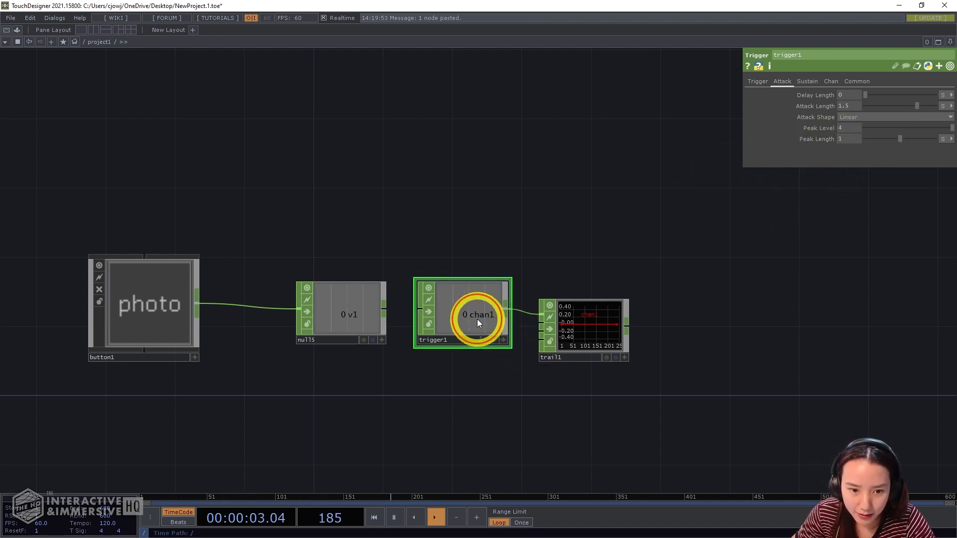
{"action": "left_click", "coordinate": [754, 80]}
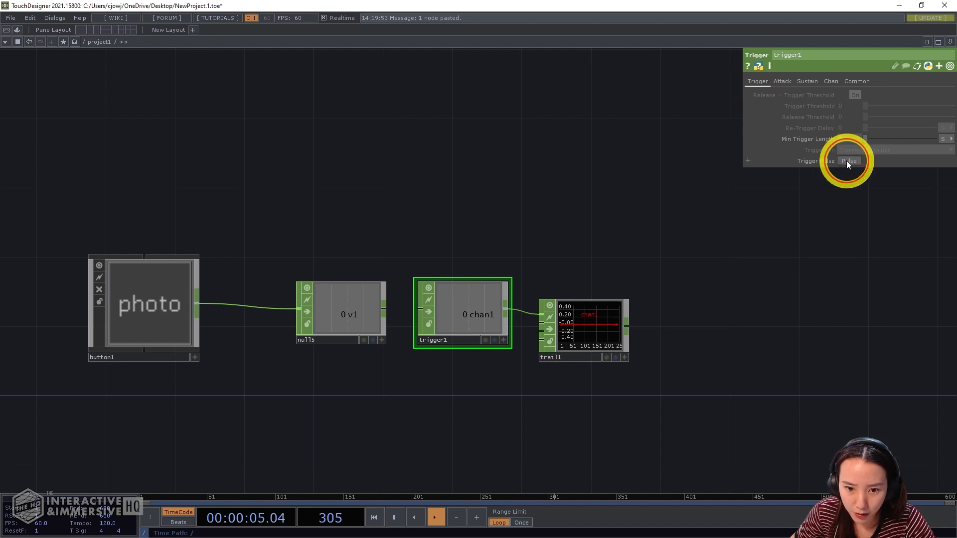
{"action": "left_click", "coordinate": [847, 162]}
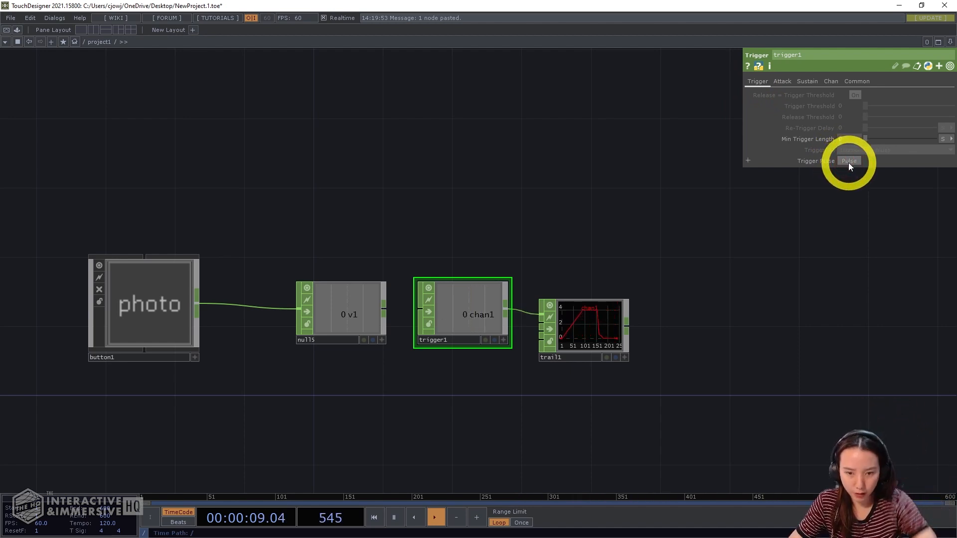
Step: Wire null5 into trigger1, make button1's viewer active, and test the photo button against trail1
{"action": "left_click_drag", "start_coordinate": [590, 339], "coordinate": [587, 357]}
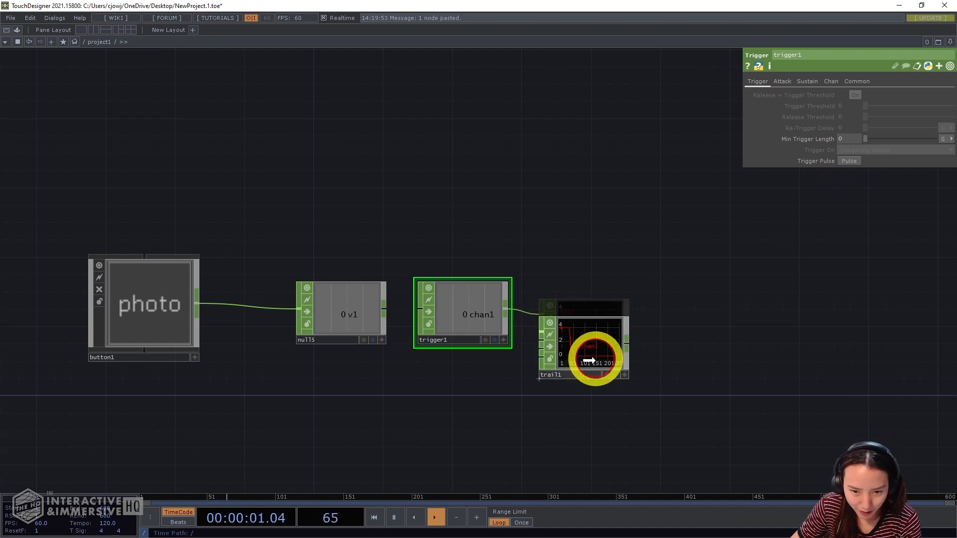
{"action": "scroll", "coordinate": [523, 320], "scroll_direction": "up", "scroll_amount": 5}
{"action": "left_click_drag", "start_coordinate": [257, 301], "coordinate": [318, 299]}
{"action": "scroll", "coordinate": [498, 217], "scroll_direction": "down", "scroll_amount": 5}
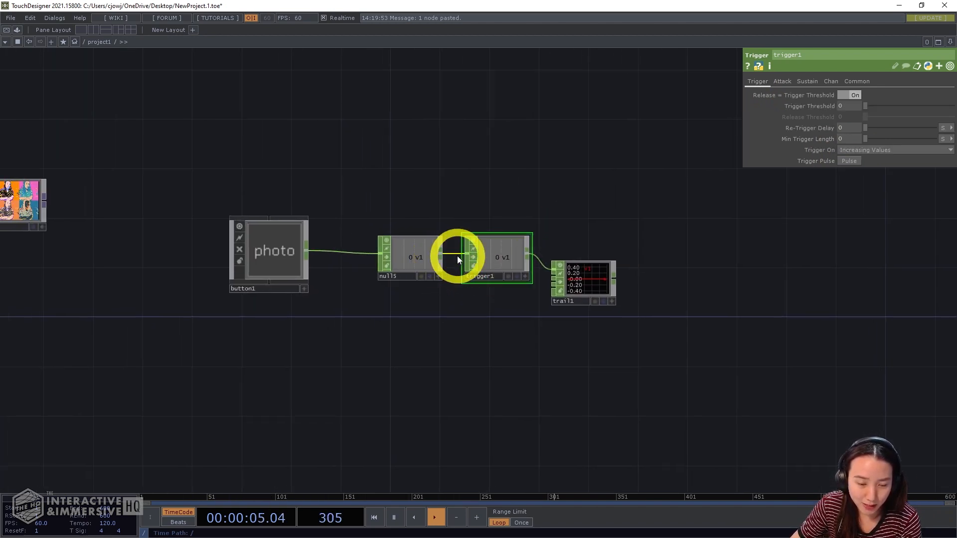
{"action": "left_click", "coordinate": [302, 289]}
{"action": "left_click", "coordinate": [285, 270]}
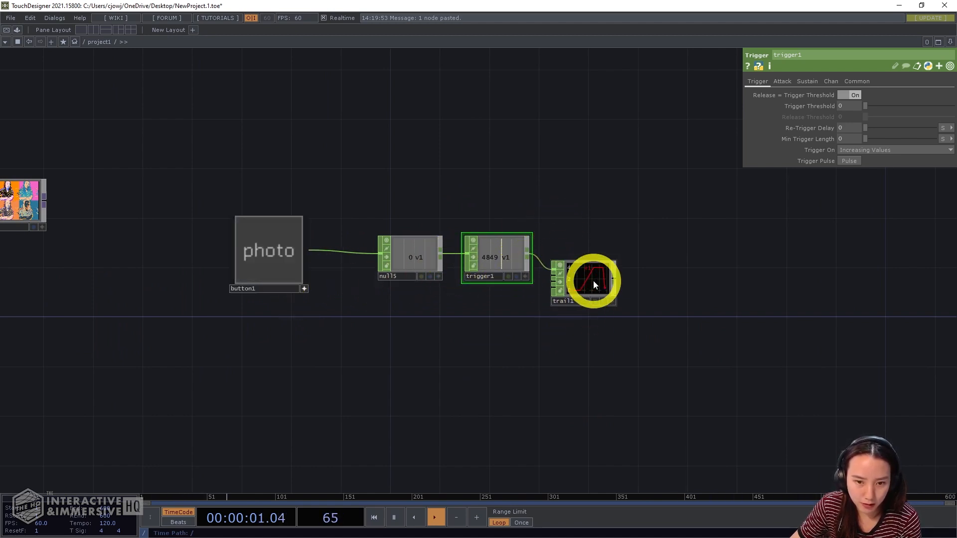
Step: Delete the trail1 operator from the end of the trigger chain
{"action": "left_click_drag", "start_coordinate": [593, 285], "coordinate": [582, 313]}
{"action": "scroll", "coordinate": [580, 269], "scroll_direction": "up", "scroll_amount": 3}
{"action": "left_click", "coordinate": [592, 342]}
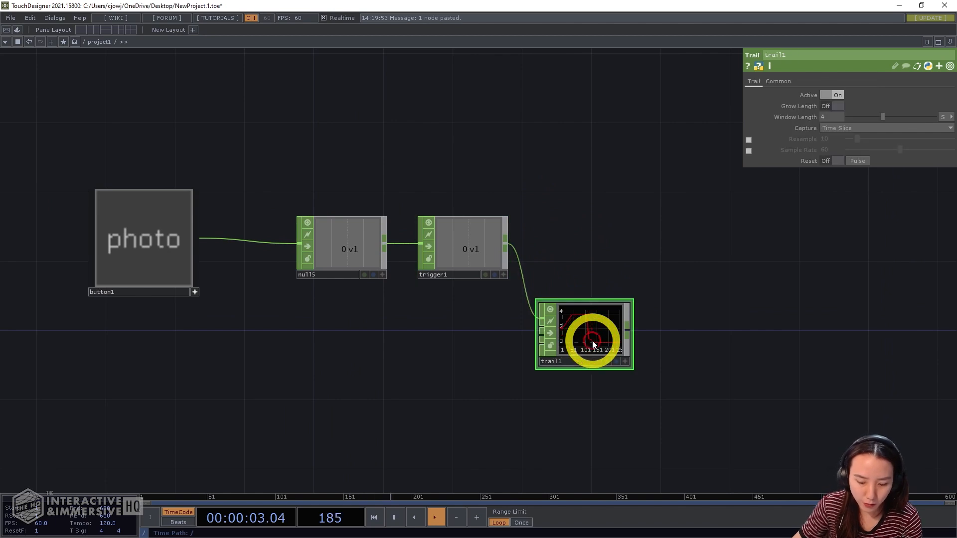
{"action": "key", "text": "Delete"}
Step: Add a Math CHOP to the right of trigger1 and wire trigger1 into it
{"action": "key", "text": "Tab"}
{"action": "type", "text": "m"}
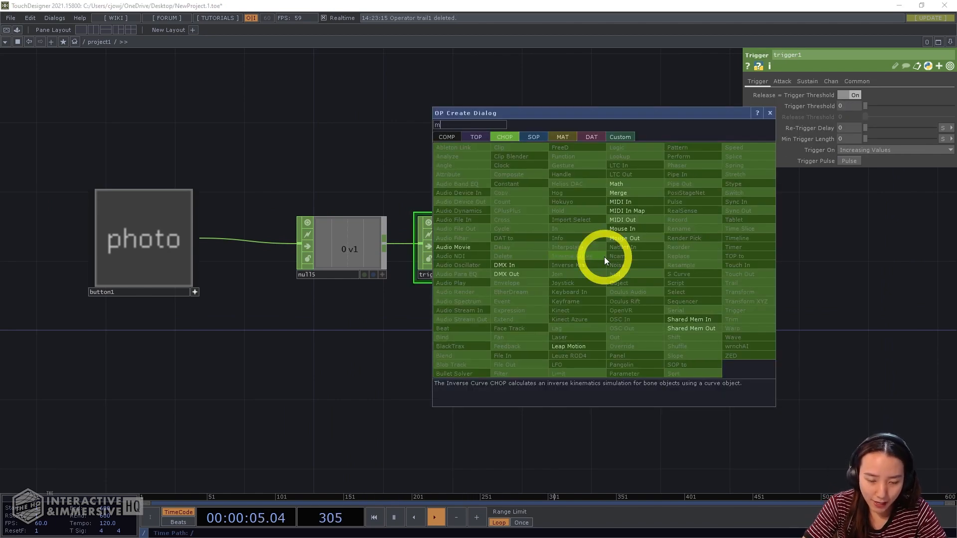
{"action": "left_click", "coordinate": [626, 192]}
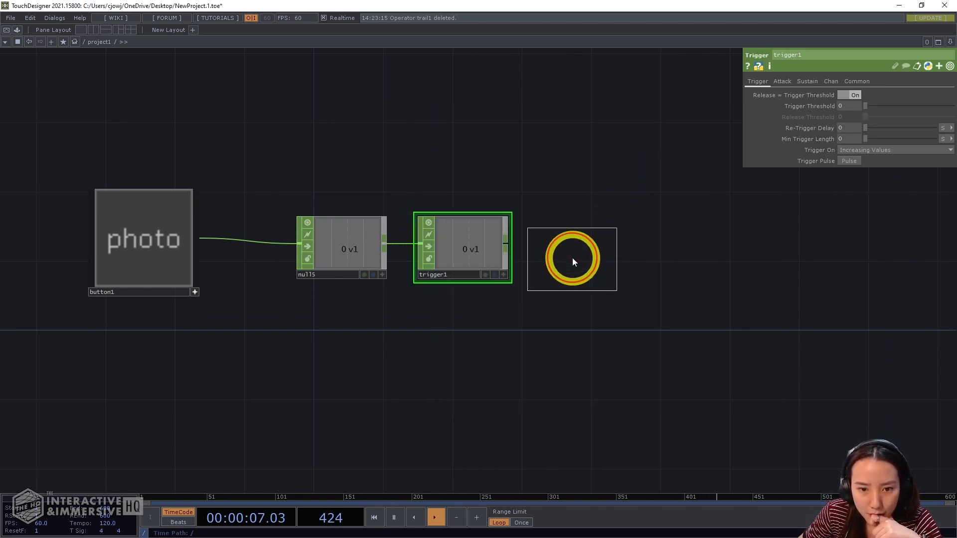
{"action": "left_click", "coordinate": [572, 258]}
{"action": "left_click_drag", "start_coordinate": [510, 246], "coordinate": [587, 239]}
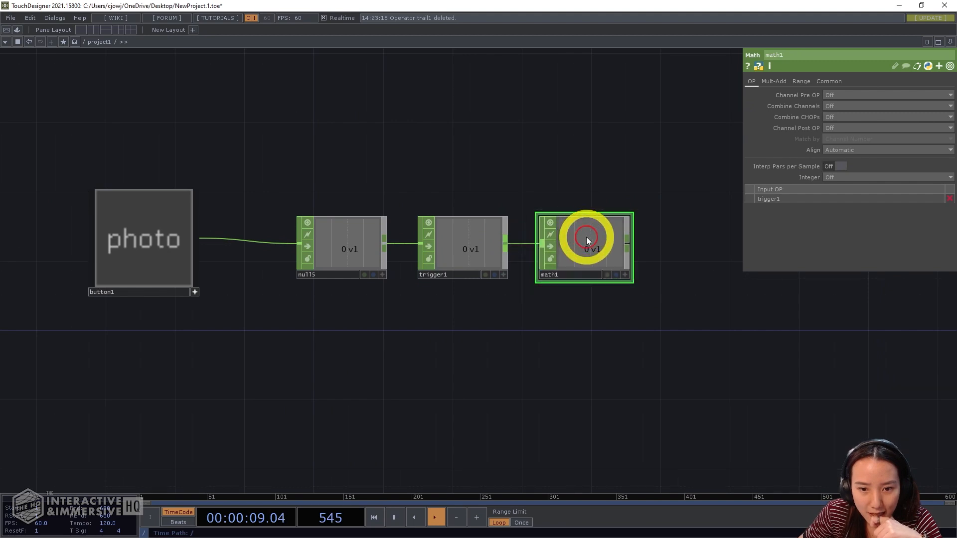
Step: Set math1's Integer option to Floor and test its output with the photo button
{"action": "left_click", "coordinate": [159, 236]}
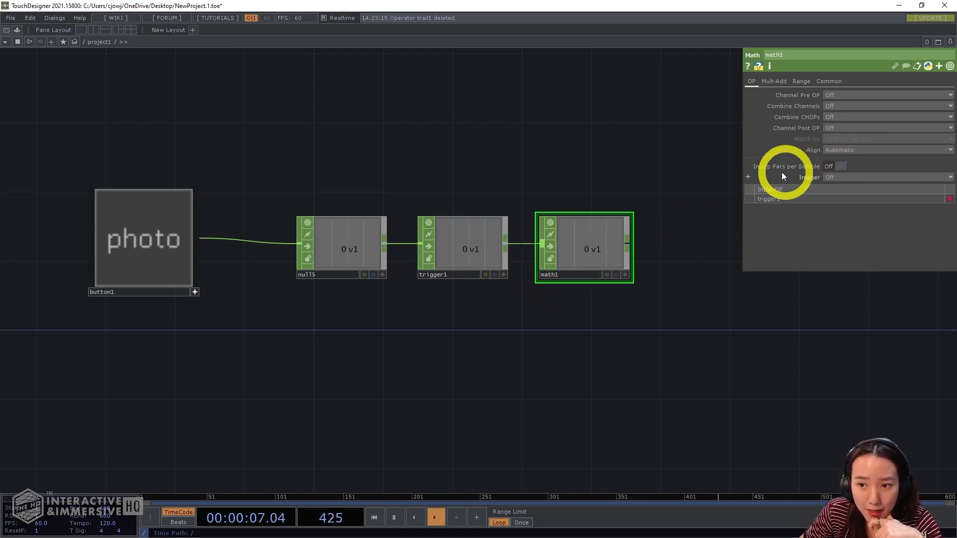
{"action": "left_click", "coordinate": [847, 178]}
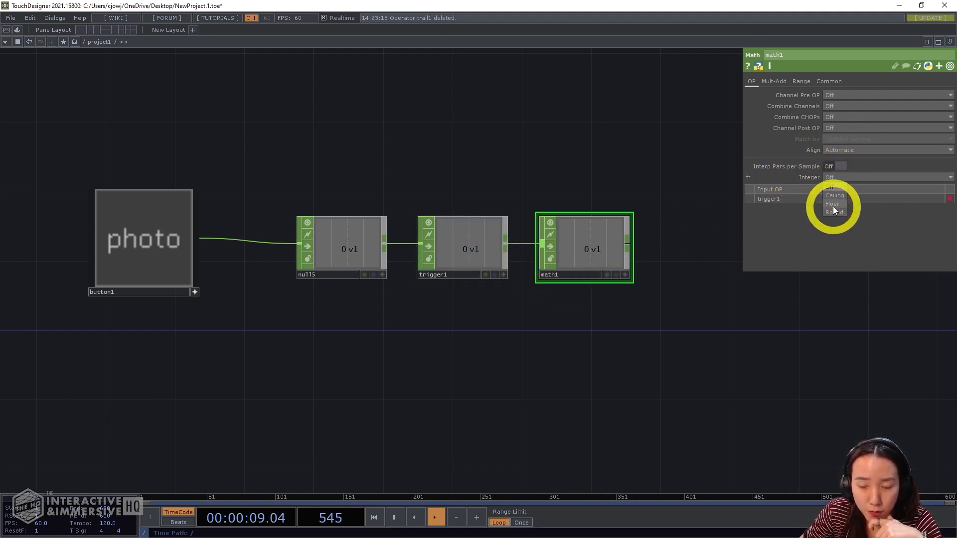
{"action": "left_click", "coordinate": [158, 247]}
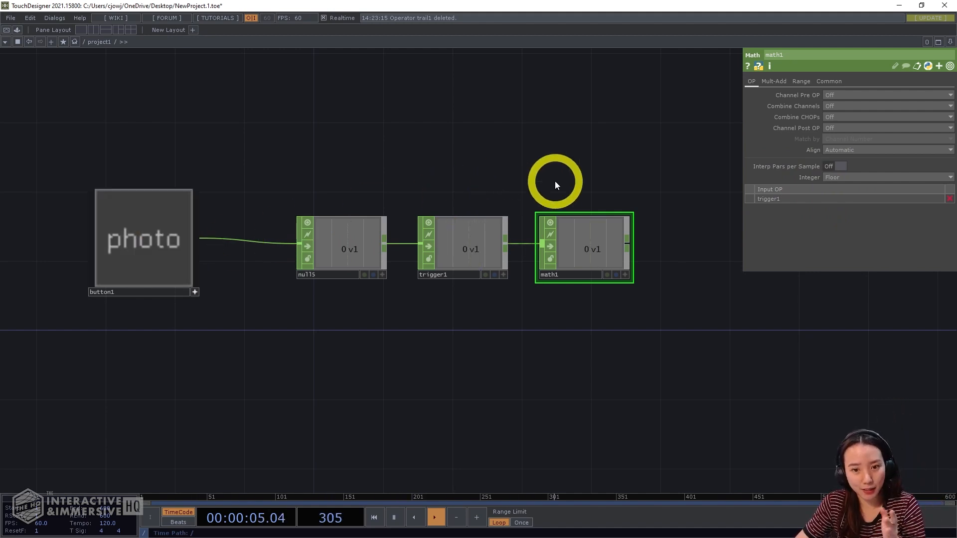
Step: Append a Null CHOP to the output of math1, placed to its right
{"action": "scroll", "coordinate": [573, 260], "scroll_direction": "down", "scroll_amount": 3}
{"action": "right_click", "coordinate": [581, 265]}
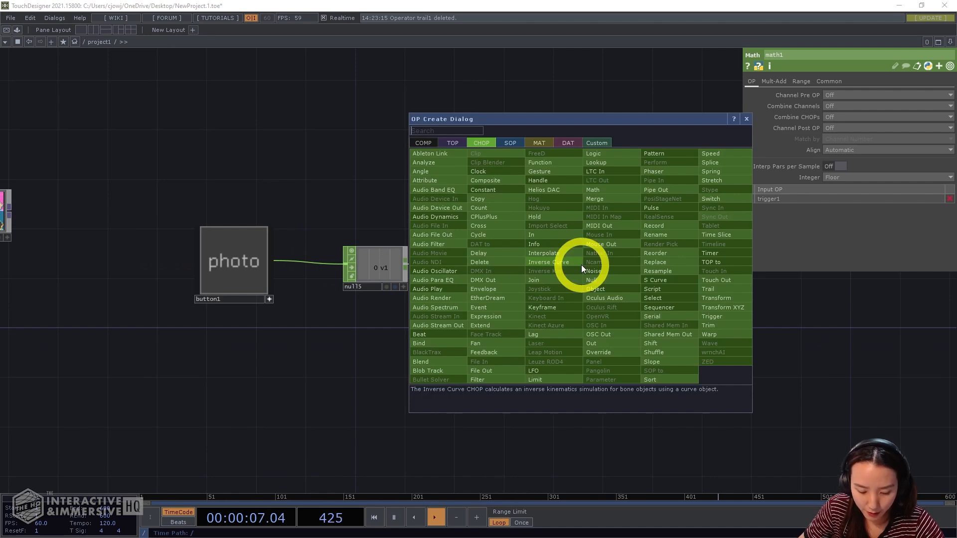
{"action": "type", "text": "nul"}
{"action": "left_click", "coordinate": [599, 275]}
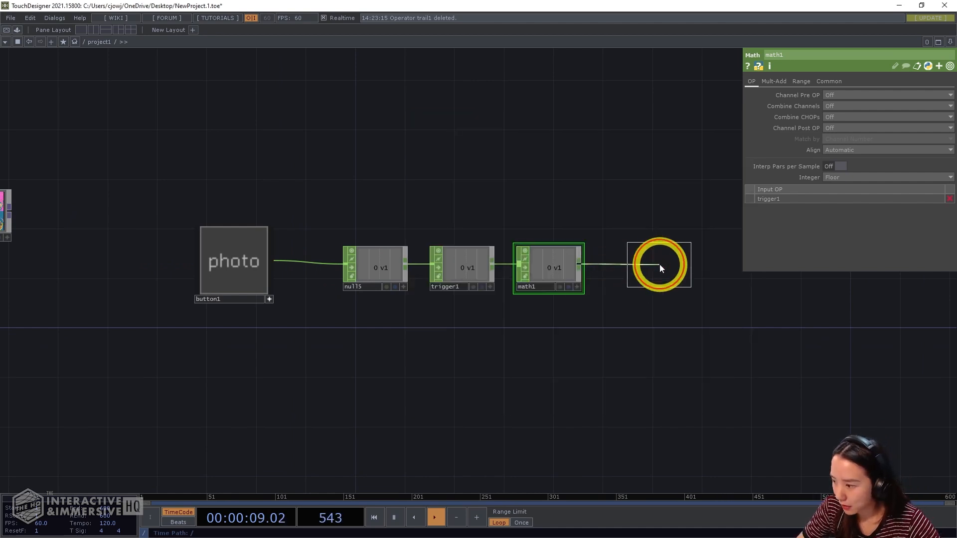
{"action": "left_click", "coordinate": [660, 264]}
{"action": "left_click_drag", "start_coordinate": [636, 202], "coordinate": [512, 264]}
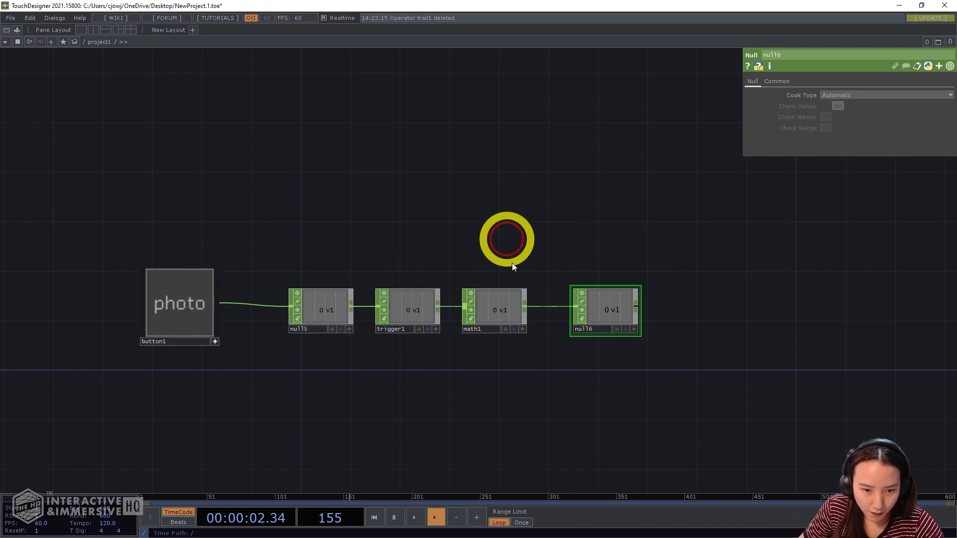
Step: Duplicate math1 with its trigger1 connection and place the copy just above it
{"action": "left_click", "coordinate": [501, 315]}
{"action": "key", "text": "ctrl+c"}
{"action": "key", "text": "ctrl+v"}
{"action": "left_click_drag", "start_coordinate": [504, 373], "coordinate": [503, 249]}
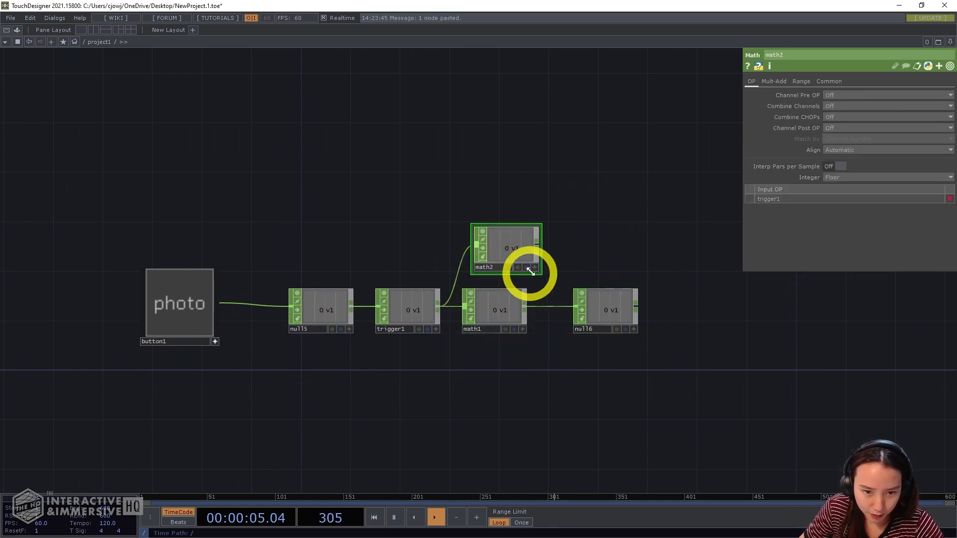
Step: Set math2's From Range to 0–4 and test it with the photo button
{"action": "left_click", "coordinate": [811, 83]}
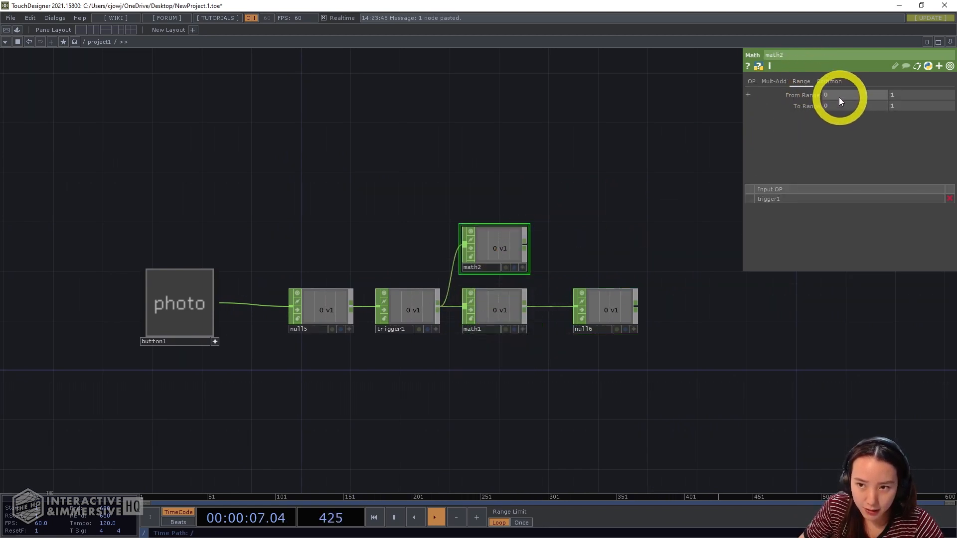
{"action": "left_click_drag", "start_coordinate": [896, 94], "coordinate": [858, 104]}
{"action": "type", "text": "4"}
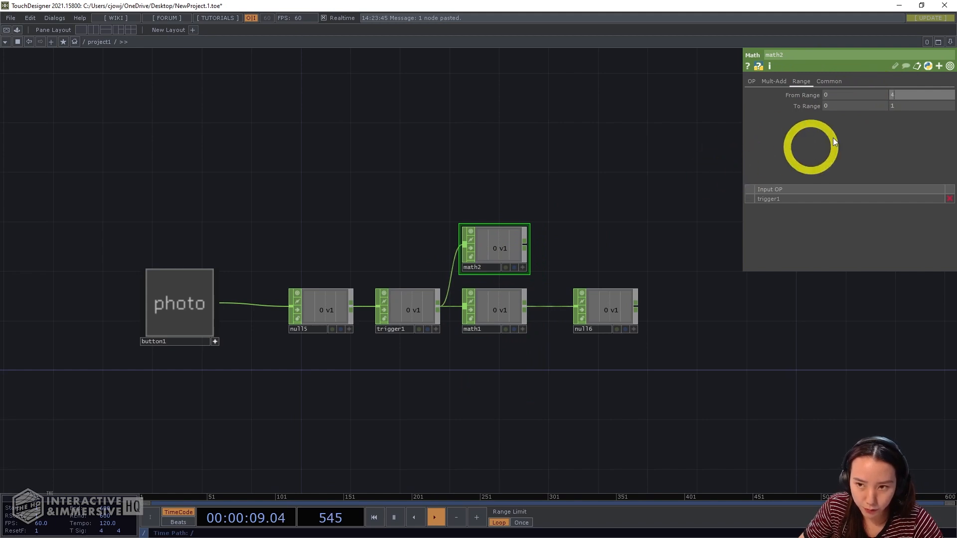
{"action": "left_click", "coordinate": [808, 164]}
{"action": "left_click", "coordinate": [179, 302]}
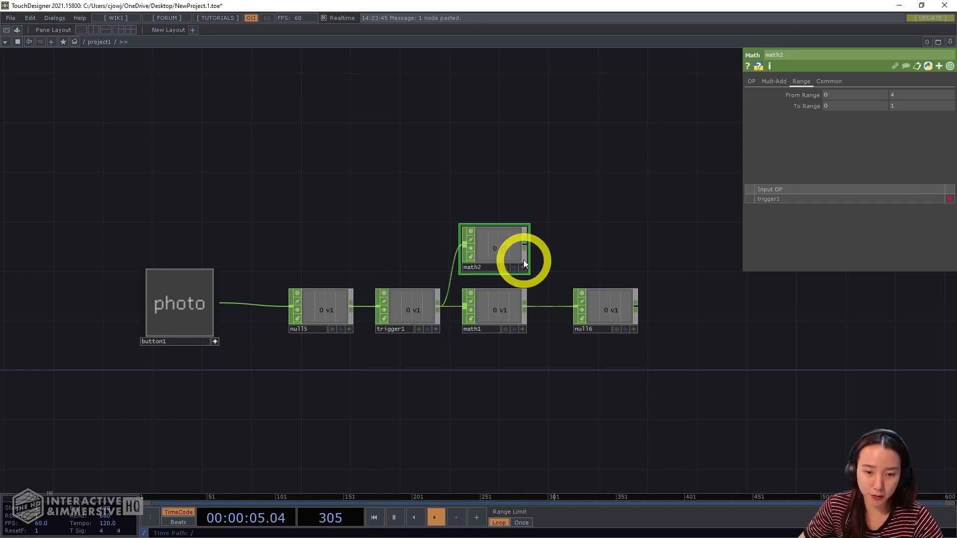
Step: Rename the null after math1 to num_switch
{"action": "left_click_drag", "start_coordinate": [506, 249], "coordinate": [506, 237]}
{"action": "left_click_drag", "start_coordinate": [564, 402], "coordinate": [561, 424]}
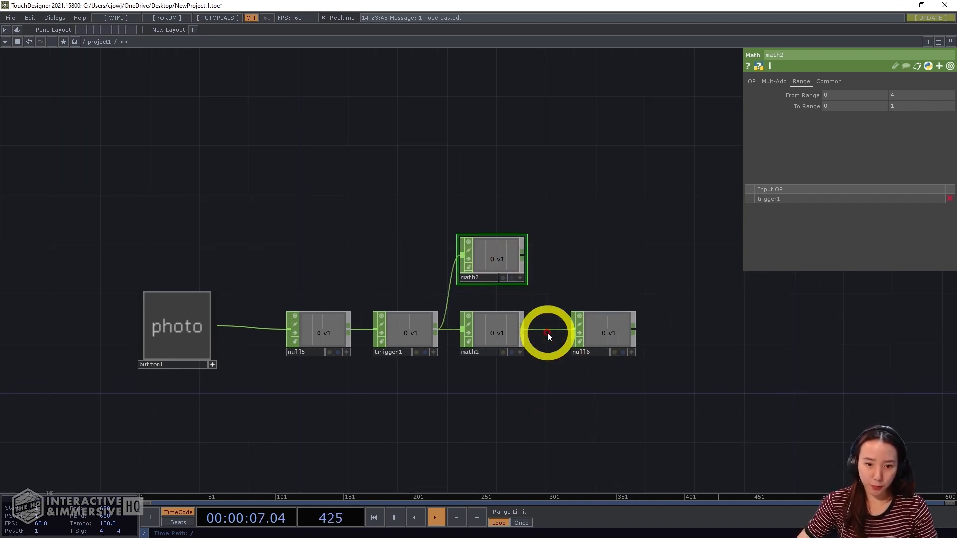
{"action": "left_click", "coordinate": [595, 353]}
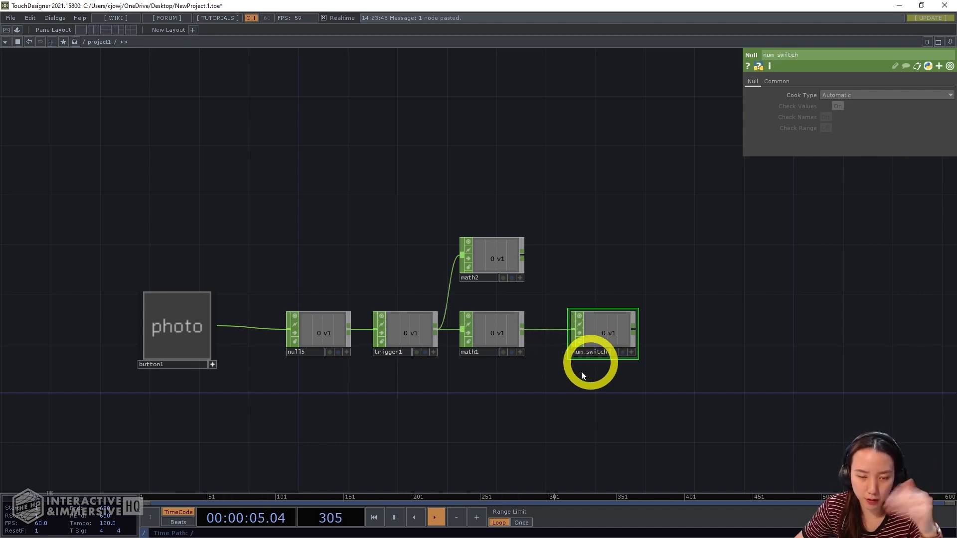
{"action": "left_click_drag", "start_coordinate": [566, 350], "coordinate": [578, 366]}
Step: Move math2 further up and right of math1, and test its output with the photo button
{"action": "left_click_drag", "start_coordinate": [517, 269], "coordinate": [537, 256]}
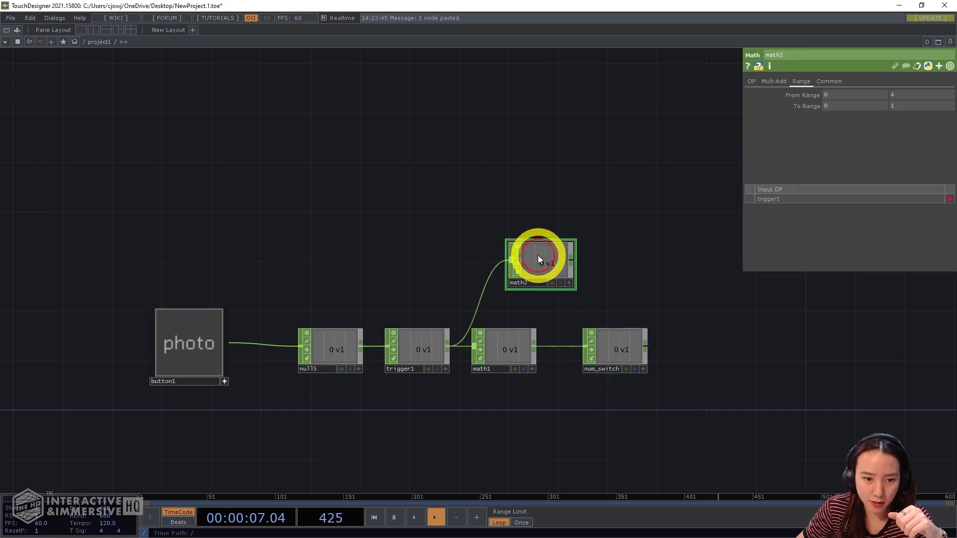
{"action": "left_click", "coordinate": [158, 343]}
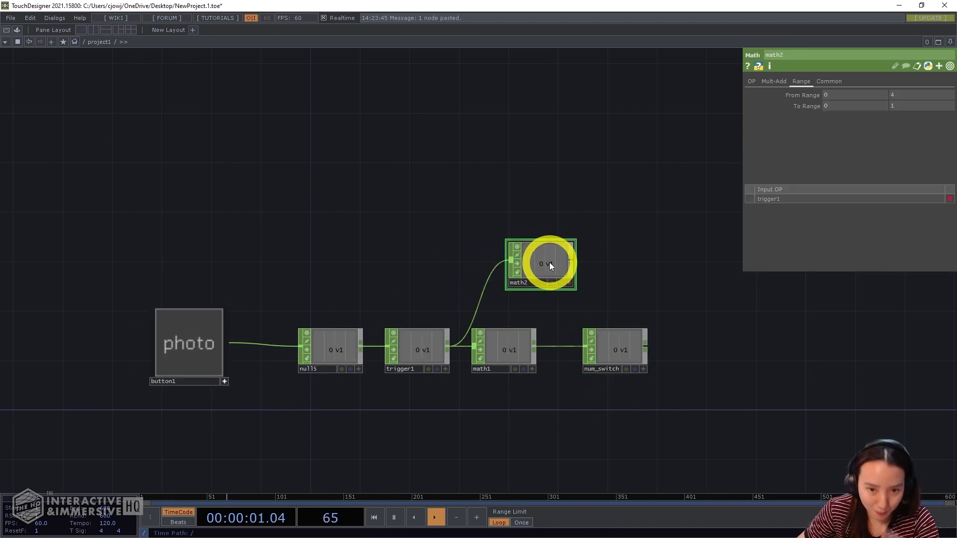
{"action": "scroll", "coordinate": [551, 242], "scroll_direction": "down", "scroll_amount": 5}
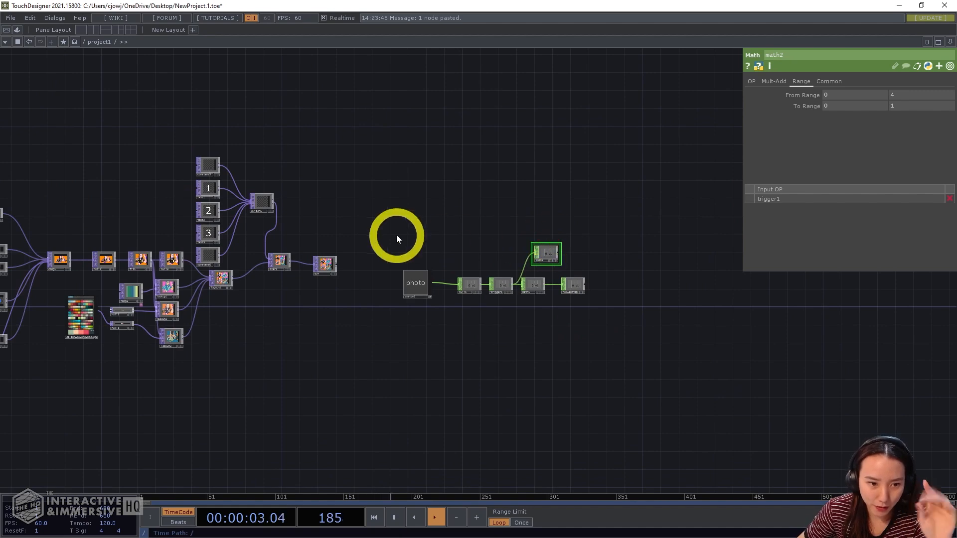
Step: Append a Movie File Out TOP to the output of the OUT null
{"action": "left_click_drag", "start_coordinate": [482, 243], "coordinate": [548, 241]}
{"action": "left_click_drag", "start_coordinate": [640, 260], "coordinate": [511, 264]}
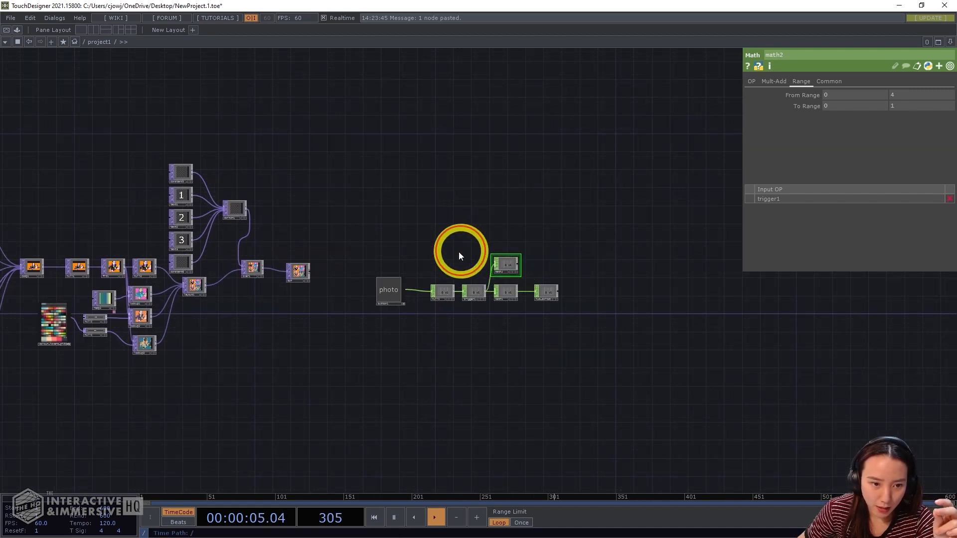
{"action": "scroll", "coordinate": [455, 253], "scroll_direction": "up", "scroll_amount": 5}
{"action": "left_click_drag", "start_coordinate": [175, 295], "coordinate": [356, 292]}
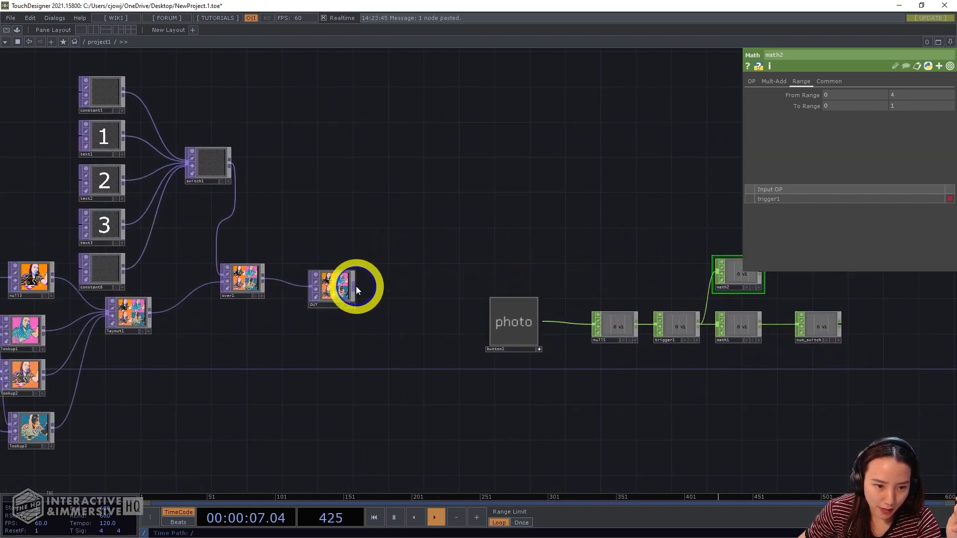
{"action": "right_click", "coordinate": [356, 286]}
{"action": "type", "text": "movie"}
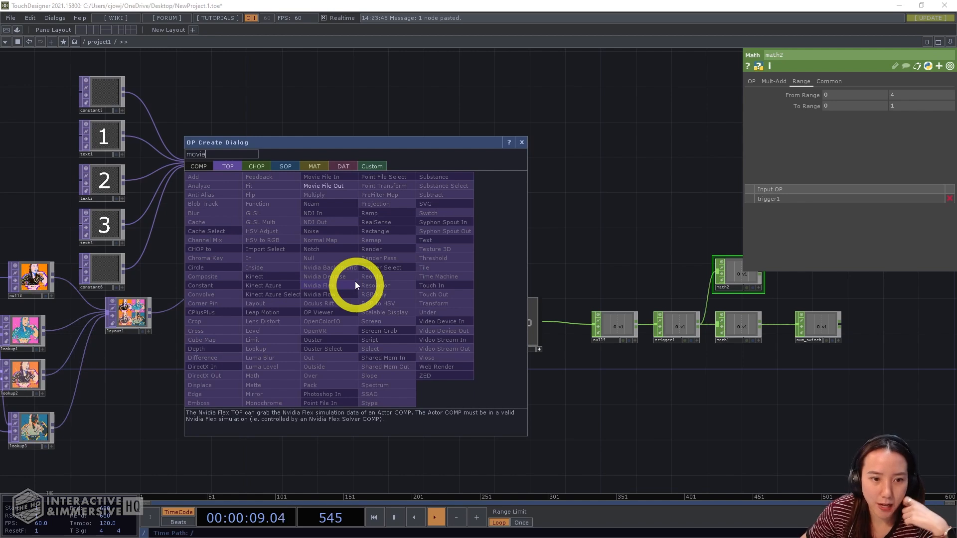
{"action": "left_click", "coordinate": [326, 186]}
{"action": "left_click", "coordinate": [400, 284]}
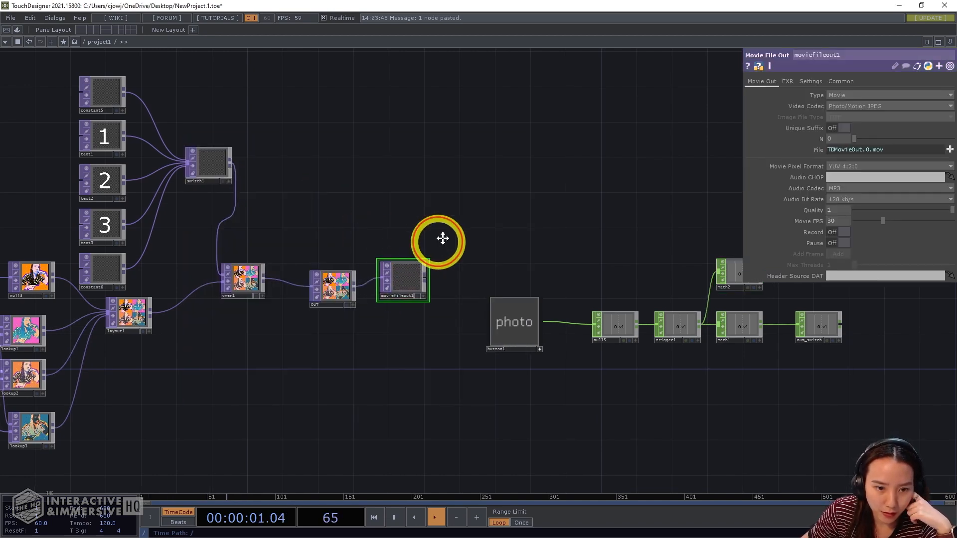
Step: Set moviefileout1's Type to Image and its Image File Type to PNG
{"action": "left_click_drag", "start_coordinate": [441, 240], "coordinate": [388, 205]}
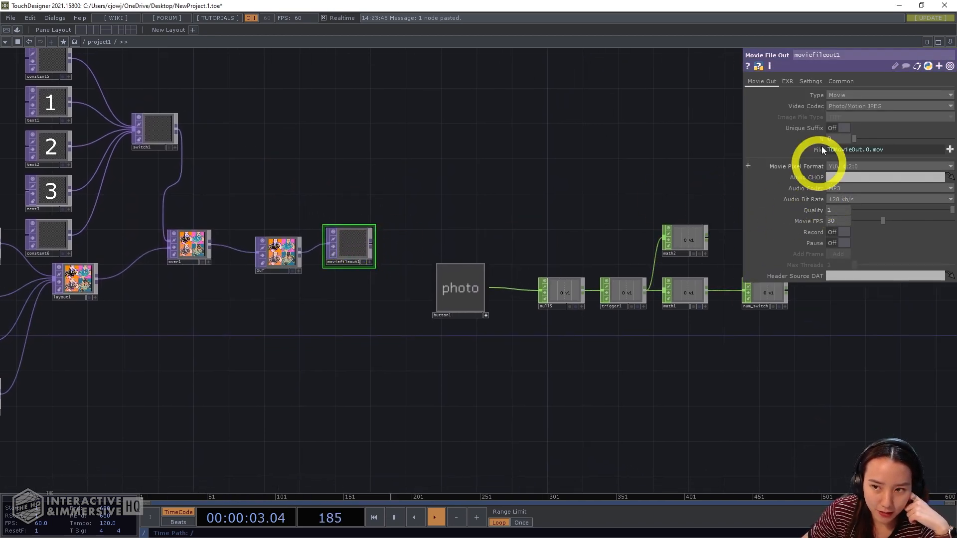
{"action": "left_click_drag", "start_coordinate": [686, 209], "coordinate": [544, 168]}
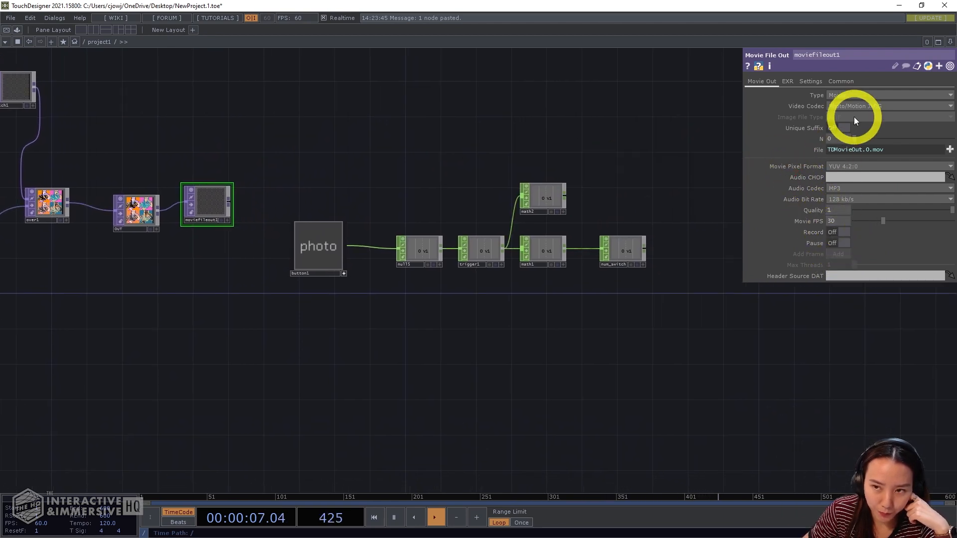
{"action": "left_click", "coordinate": [839, 96]}
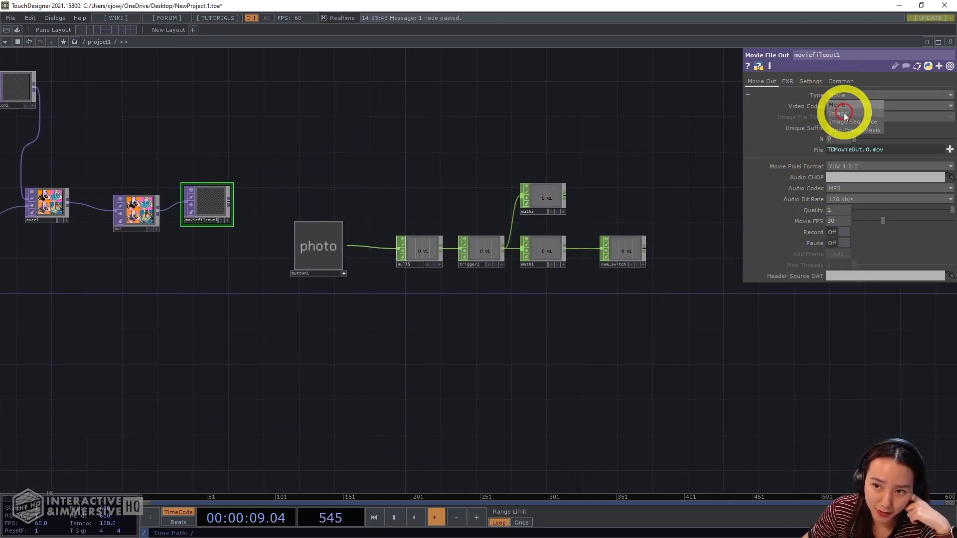
{"action": "left_click", "coordinate": [844, 112]}
{"action": "left_click", "coordinate": [837, 117]}
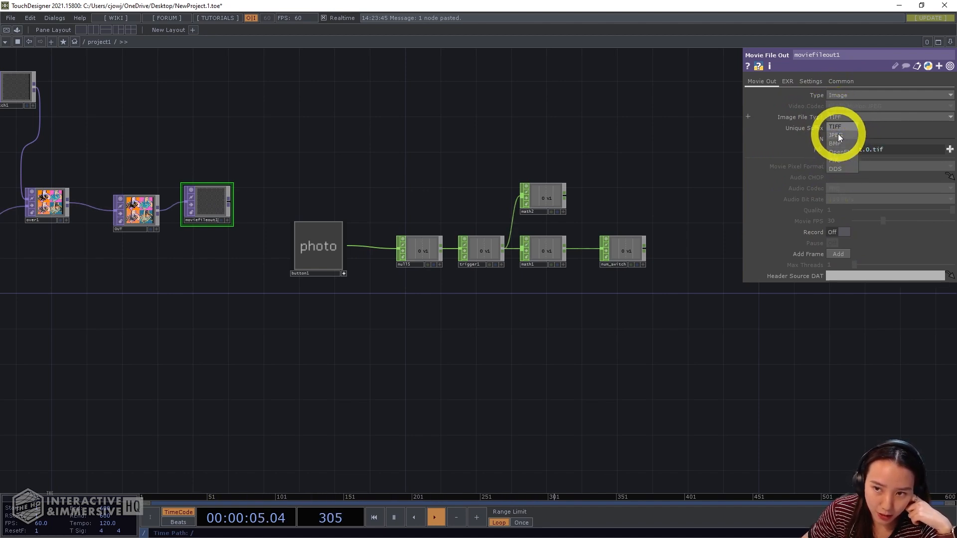
{"action": "left_click", "coordinate": [839, 159]}
Step: Move the num_switch null slightly closer to math1
{"action": "left_click_drag", "start_coordinate": [572, 142], "coordinate": [632, 145]}
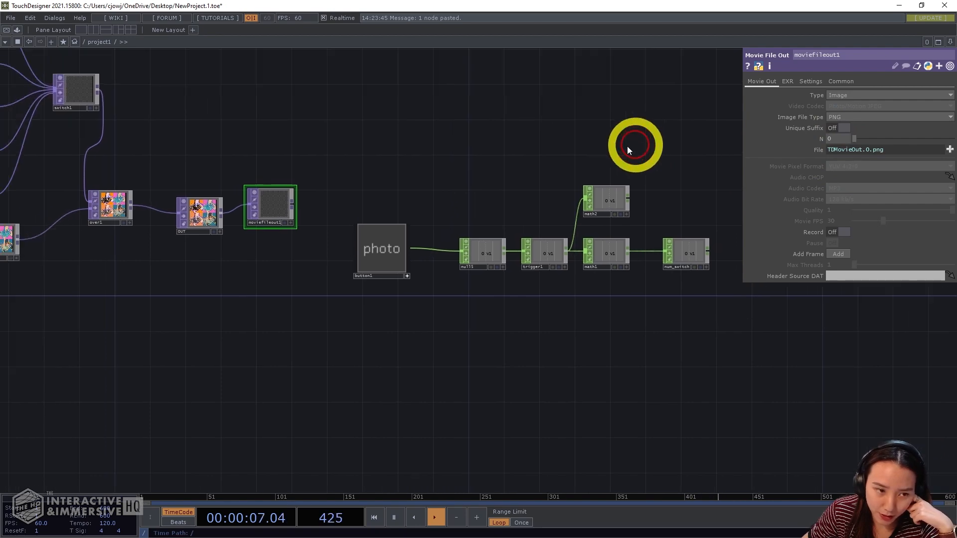
{"action": "middle_click_drag", "start_coordinate": [632, 145], "coordinate": [589, 154]}
{"action": "left_click_drag", "start_coordinate": [556, 168], "coordinate": [500, 256]}
{"action": "middle_click_drag", "start_coordinate": [500, 256], "coordinate": [564, 198]}
{"action": "scroll", "coordinate": [565, 197], "scroll_direction": "up", "scroll_amount": 4}
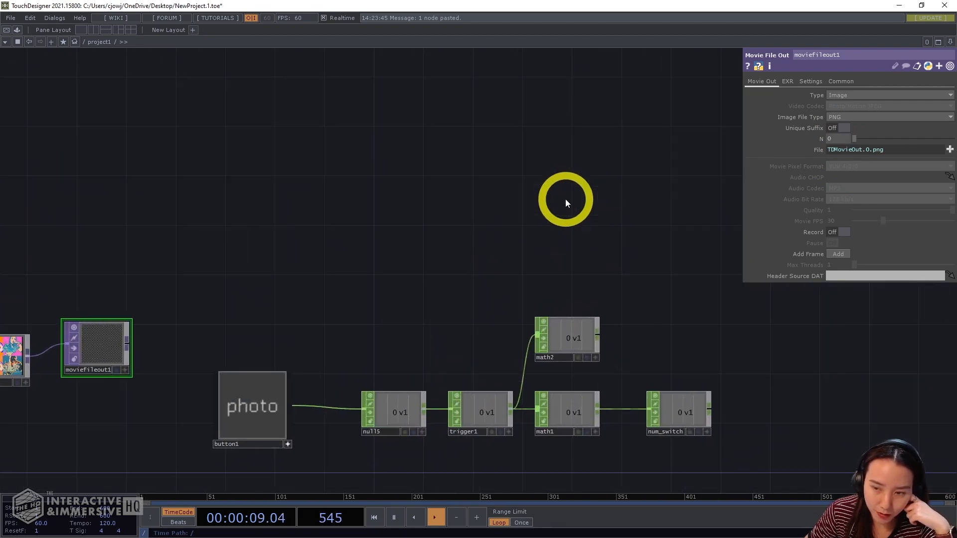
{"action": "left_click_drag", "start_coordinate": [566, 199], "coordinate": [589, 128]}
{"action": "scroll", "coordinate": [643, 271], "scroll_direction": "down", "scroll_amount": 4}
{"action": "left_click_drag", "start_coordinate": [713, 276], "coordinate": [759, 258]}
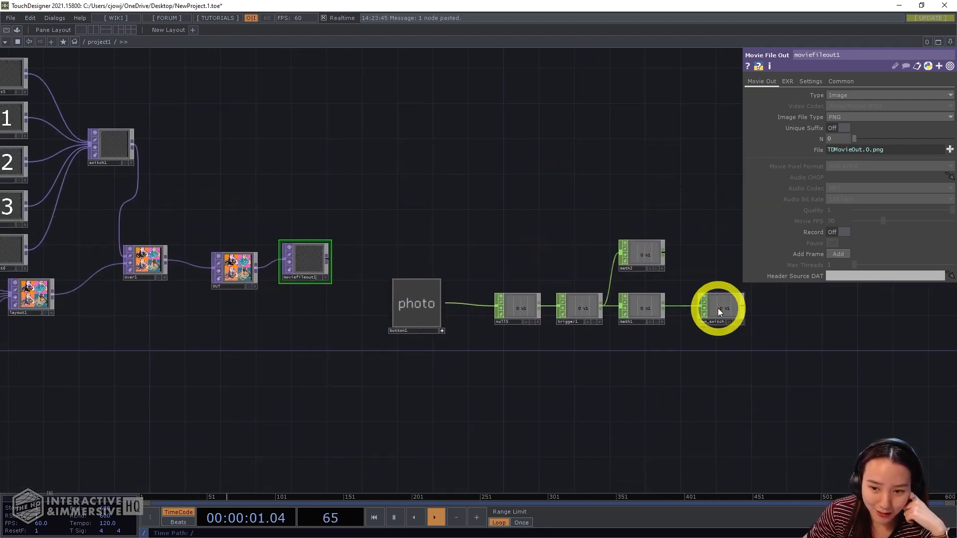
{"action": "left_click_drag", "start_coordinate": [720, 310], "coordinate": [708, 309]}
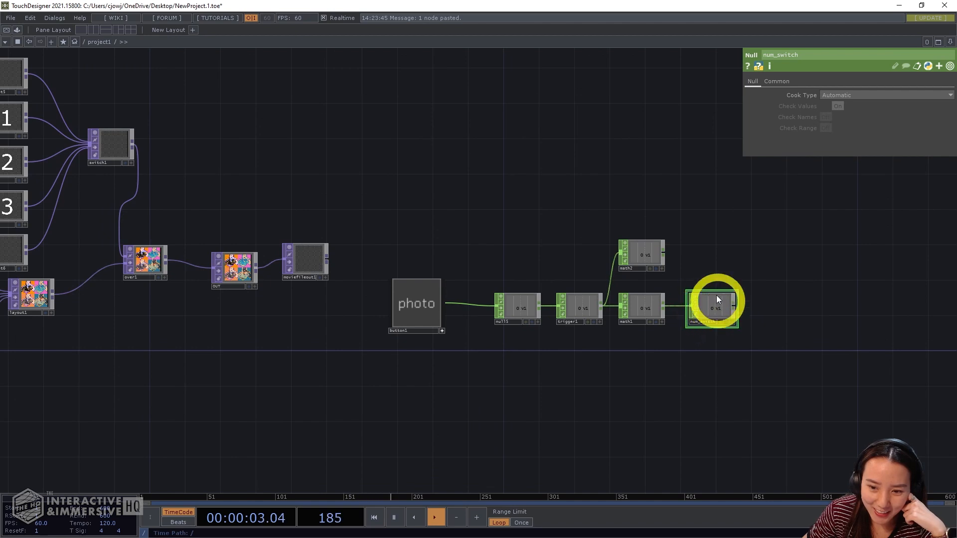
{"action": "left_click_drag", "start_coordinate": [743, 269], "coordinate": [808, 271]}
Step: Export num_switch's v1 channel to the Index parameter of switch1
{"action": "left_click", "coordinate": [798, 327]}
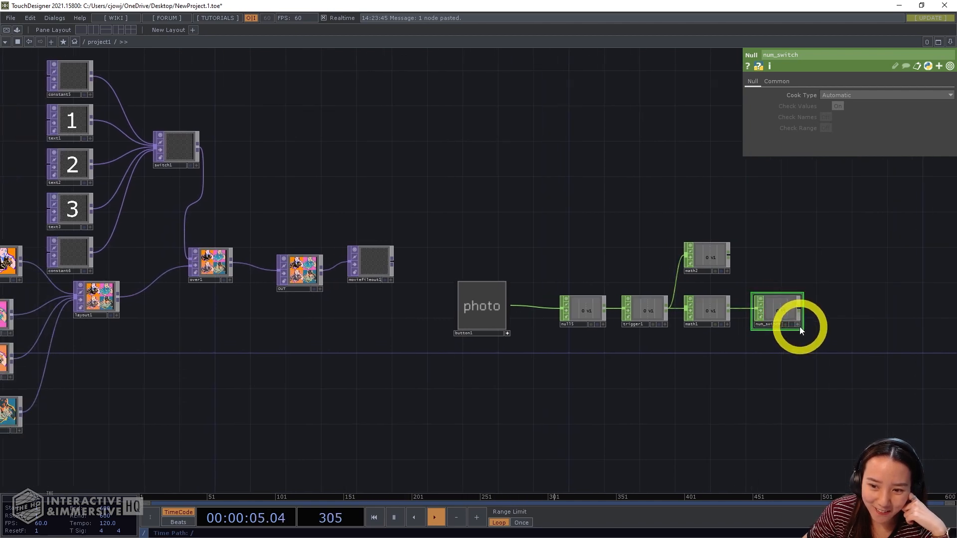
{"action": "left_click", "coordinate": [194, 152]}
{"action": "left_click_drag", "start_coordinate": [697, 405], "coordinate": [606, 408]}
{"action": "left_click_drag", "start_coordinate": [690, 318], "coordinate": [848, 97]}
{"action": "left_click", "coordinate": [848, 94]}
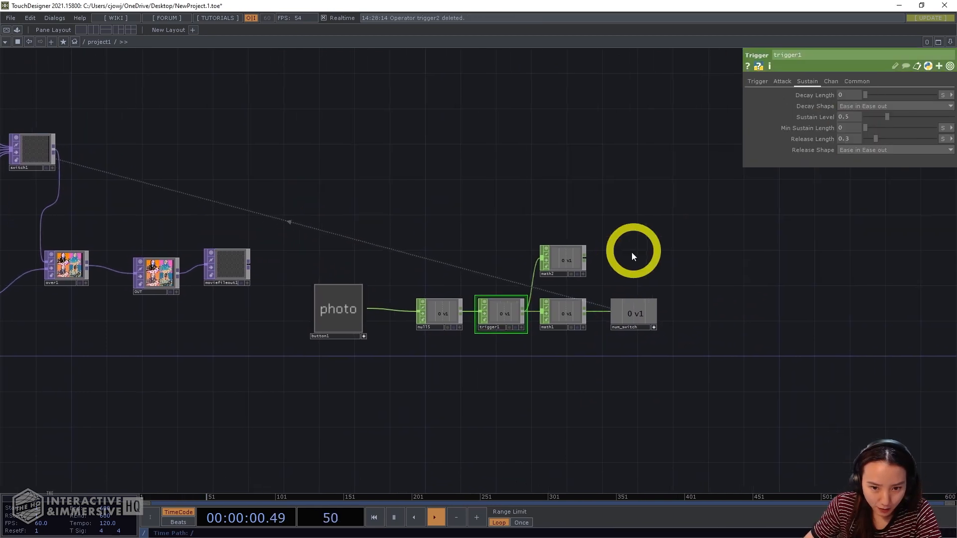
Step: Try a Decay Length of 0.2 on trigger1, and restore it to 0
{"action": "scroll", "coordinate": [496, 303], "scroll_direction": "up", "scroll_amount": 5}
{"action": "left_click_drag", "start_coordinate": [455, 423], "coordinate": [470, 367]}
{"action": "left_click", "coordinate": [411, 348]}
{"action": "left_click", "coordinate": [694, 173]}
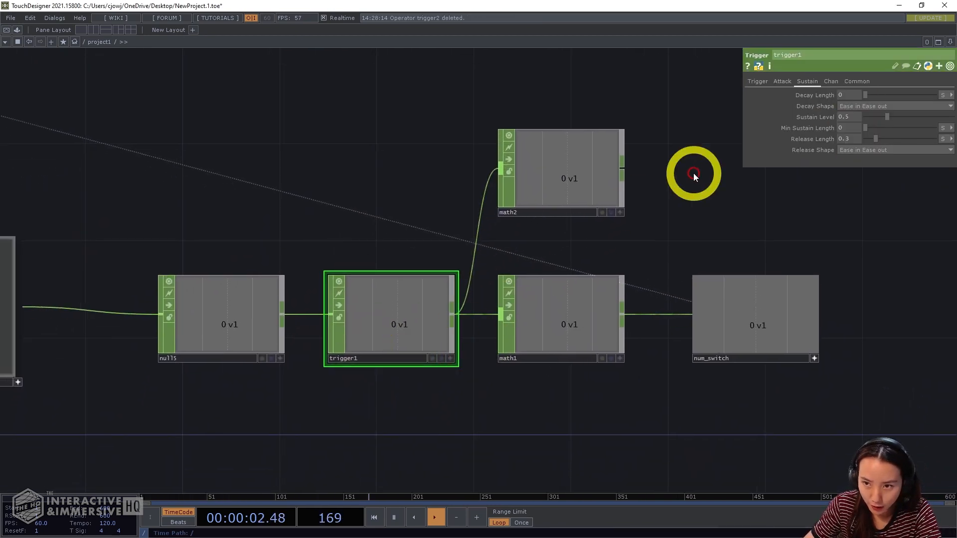
{"action": "left_click", "coordinate": [855, 94]}
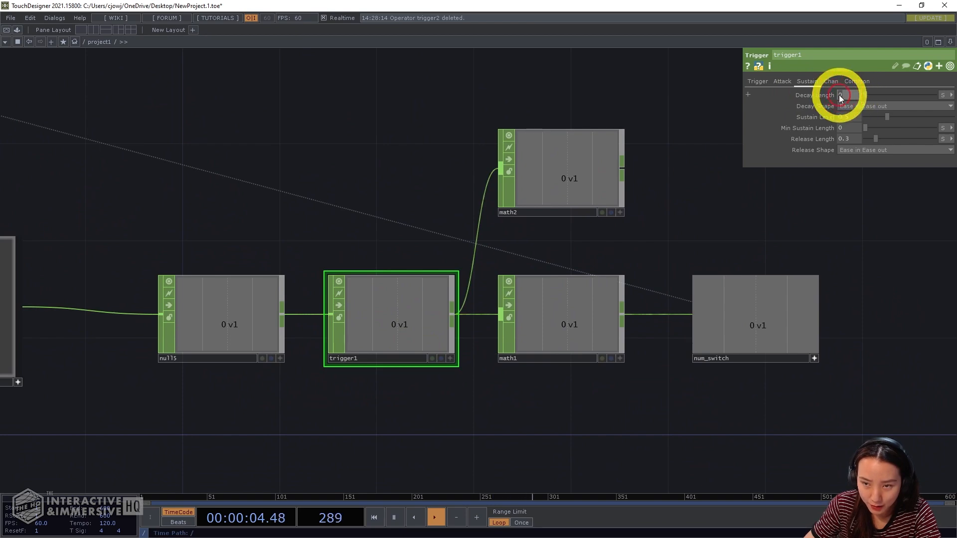
{"action": "type", "text": ".2"}
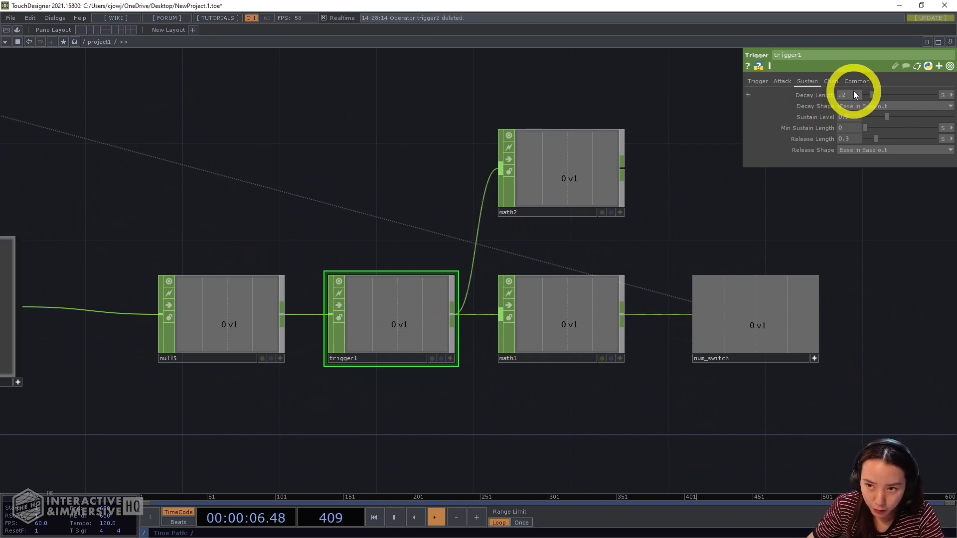
{"action": "type", "text": "0"}
{"action": "key", "text": "Return"}
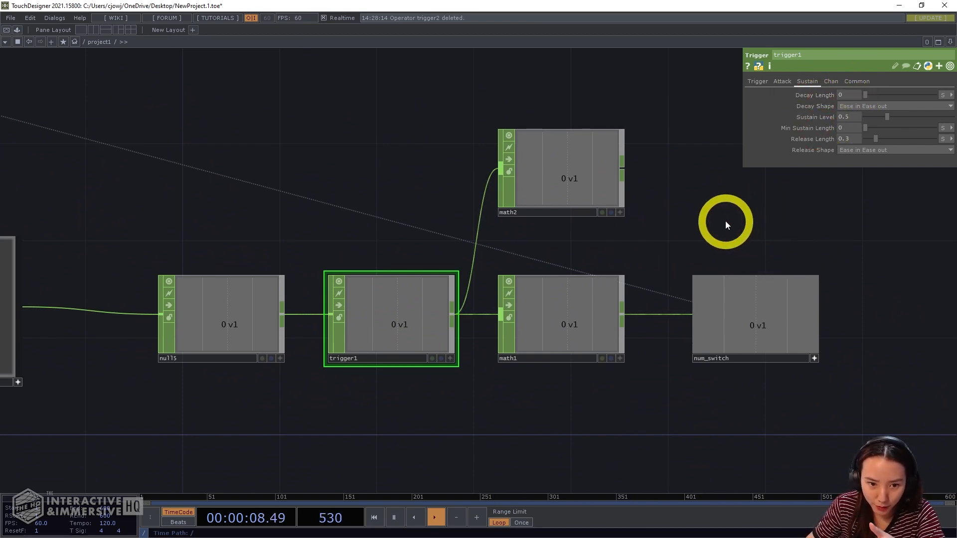
{"action": "scroll", "coordinate": [573, 378], "scroll_direction": "down", "scroll_amount": 6}
{"action": "scroll", "coordinate": [540, 331], "scroll_direction": "up", "scroll_amount": 6}
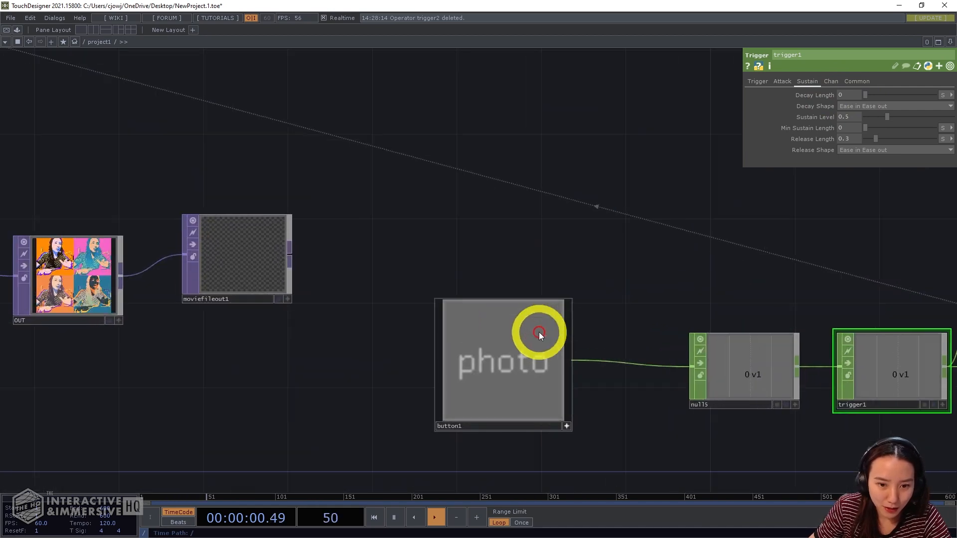
{"action": "left_click_drag", "start_coordinate": [434, 171], "coordinate": [804, 179]}
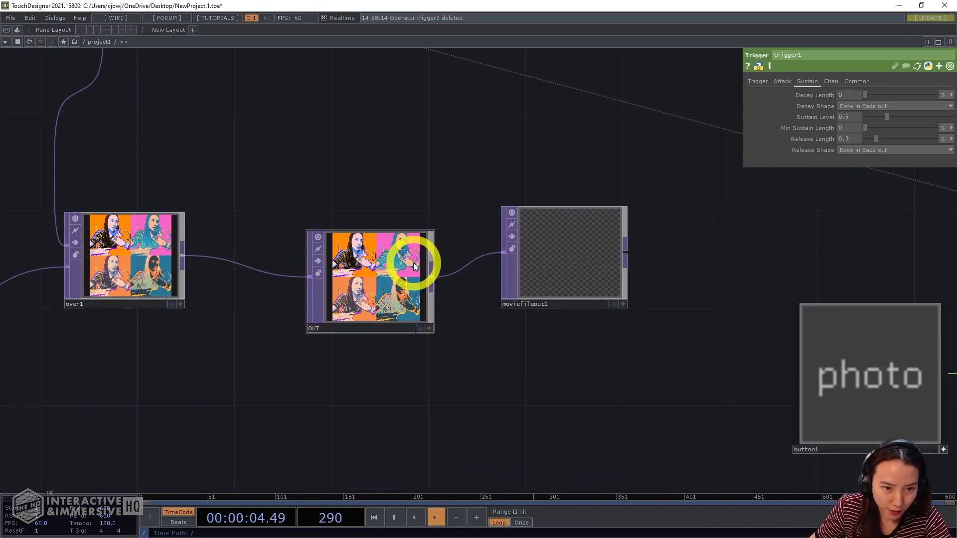
{"action": "scroll", "coordinate": [544, 351], "scroll_direction": "down", "scroll_amount": 4}
{"action": "left_click_drag", "start_coordinate": [605, 364], "coordinate": [294, 310]}
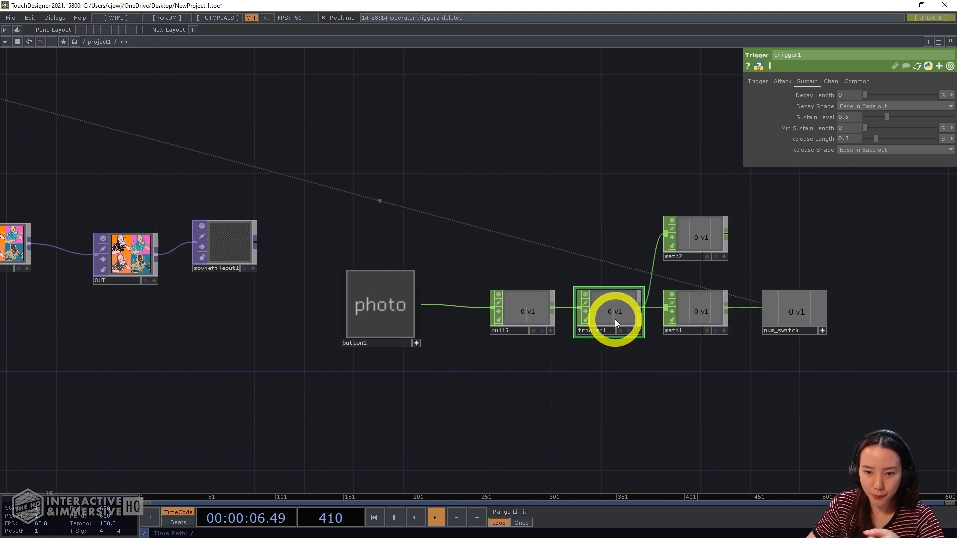
{"action": "left_click_drag", "start_coordinate": [606, 215], "coordinate": [582, 263]}
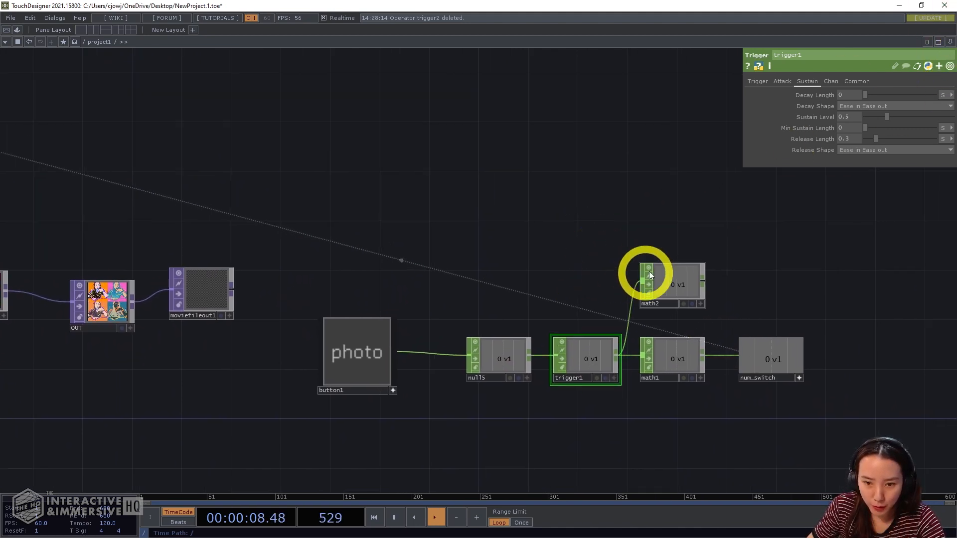
Step: Export math2's v1 channel to the Record parameter of moviefileout1
{"action": "left_click_drag", "start_coordinate": [644, 243], "coordinate": [665, 243]}
{"action": "left_click", "coordinate": [703, 285]}
{"action": "scroll", "coordinate": [539, 193], "scroll_direction": "down", "scroll_amount": 3}
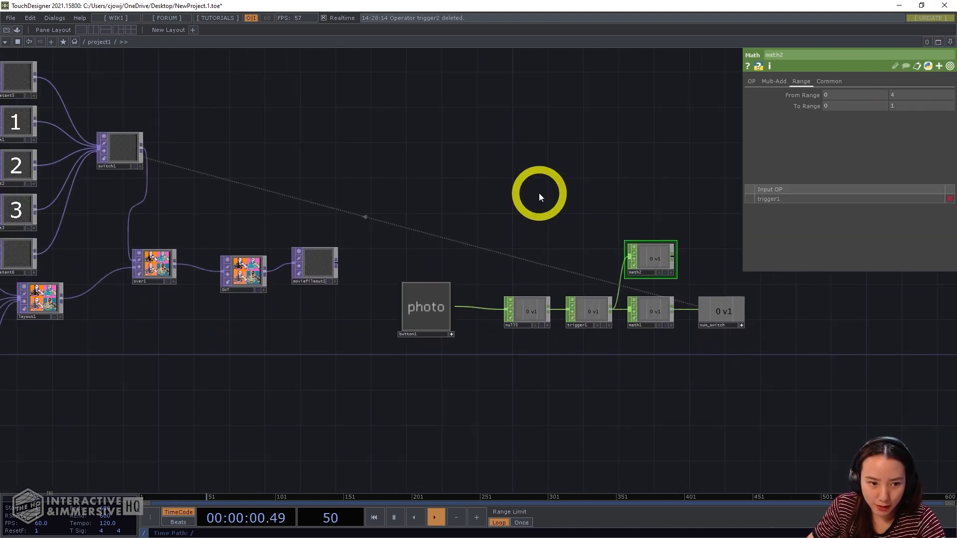
{"action": "left_click", "coordinate": [307, 272]}
{"action": "left_click_drag", "start_coordinate": [737, 254], "coordinate": [674, 265]}
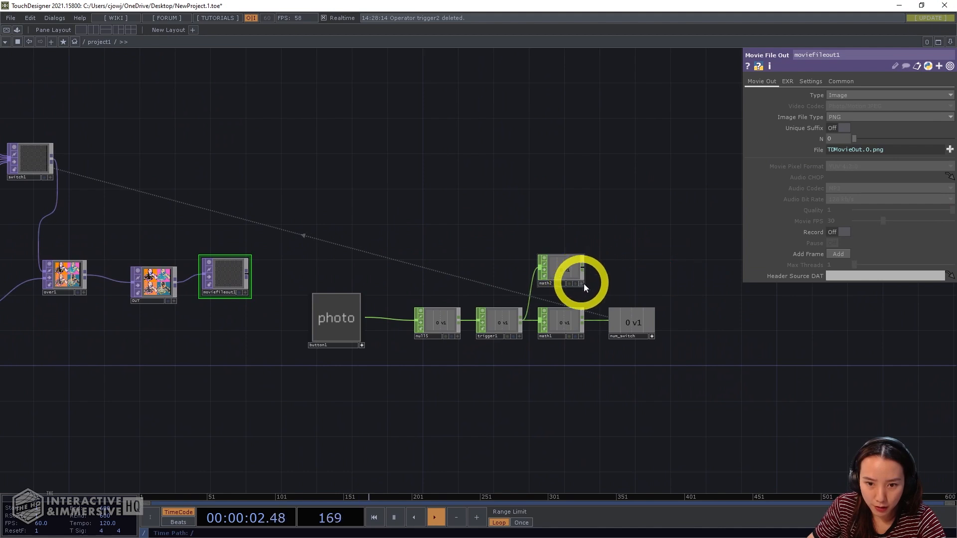
{"action": "left_click_drag", "start_coordinate": [581, 282], "coordinate": [842, 225]}
{"action": "left_click", "coordinate": [842, 225]}
{"action": "left_click_drag", "start_coordinate": [653, 198], "coordinate": [581, 194]}
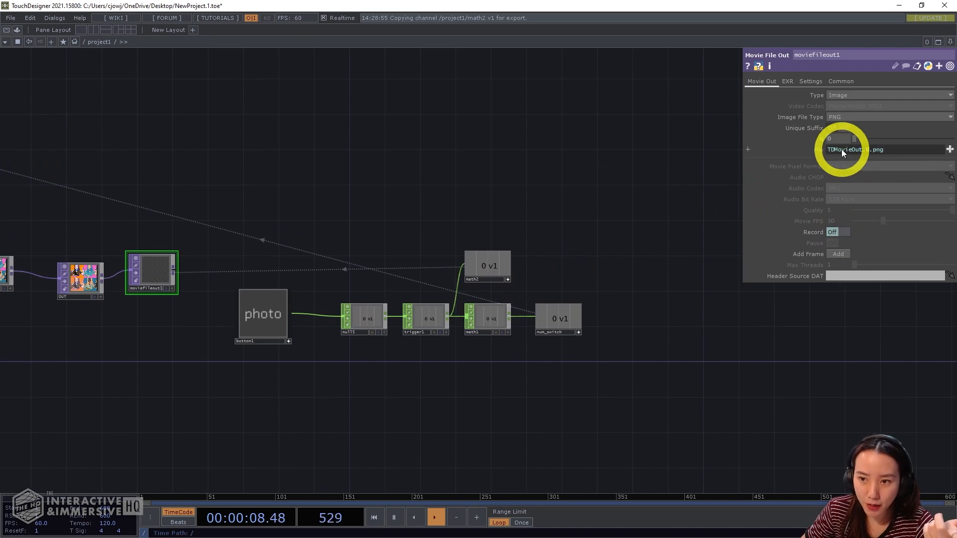
Step: Choose TDMovieOut.0.png in a new desktop folder andyW_photos as moviefileout1's output, and switch File back to its expression
{"action": "left_click", "coordinate": [949, 149]}
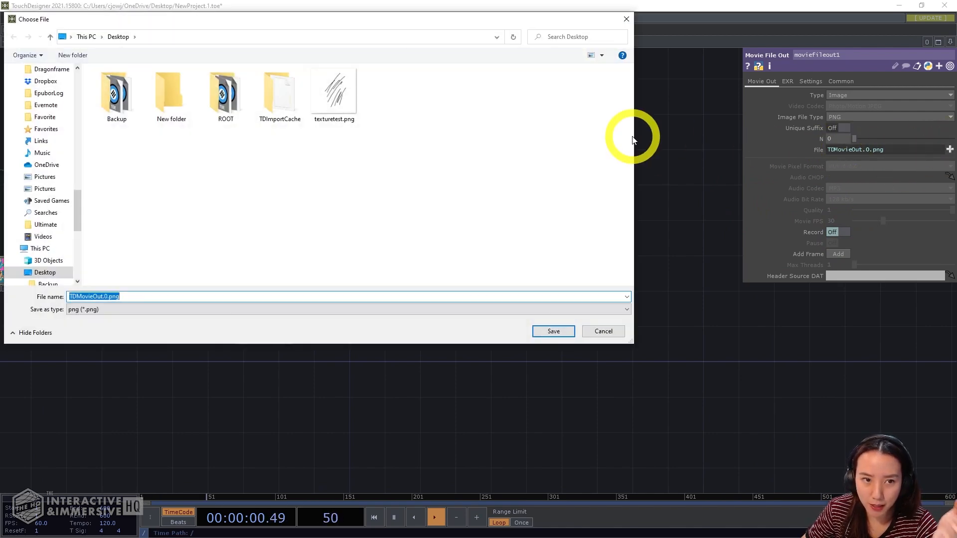
{"action": "left_click_drag", "start_coordinate": [325, 15], "coordinate": [458, 35]}
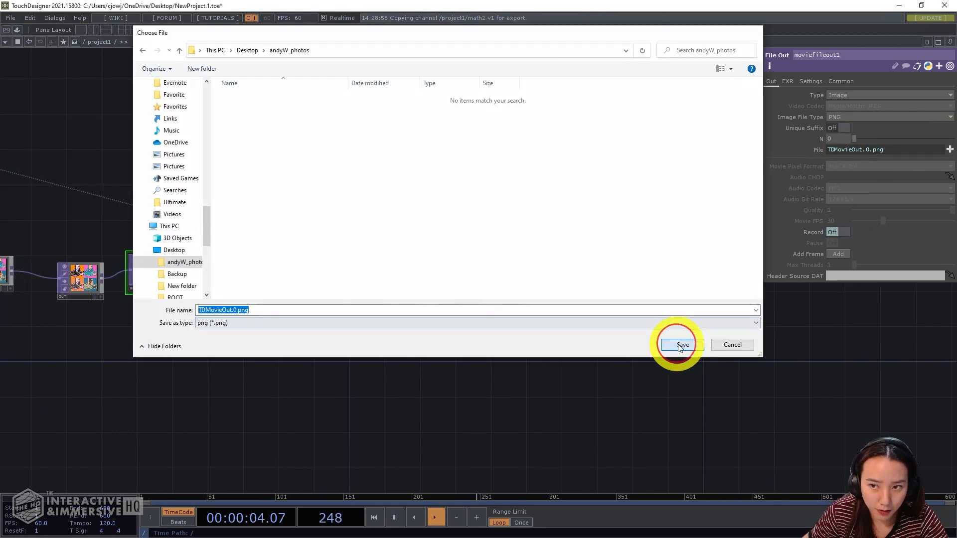
{"action": "left_click", "coordinate": [677, 343]}
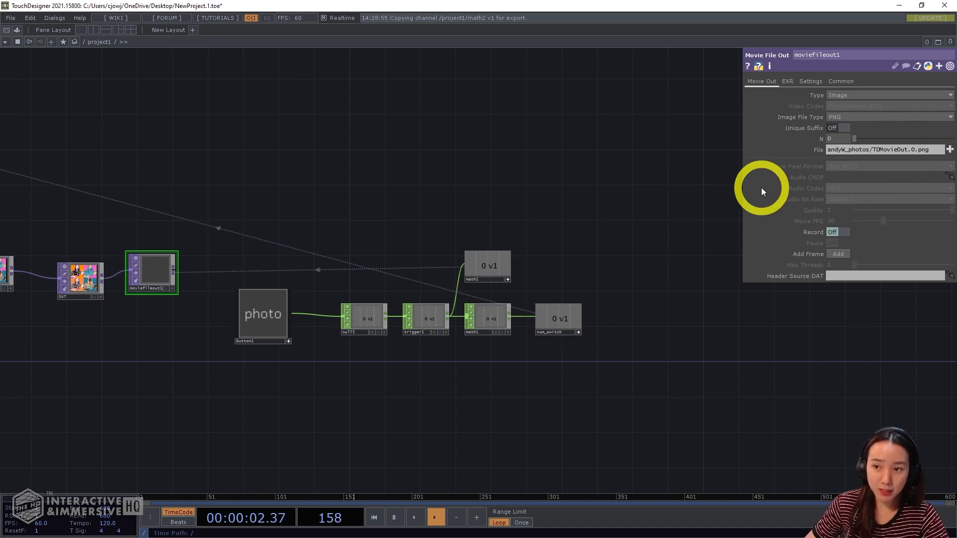
{"action": "left_click", "coordinate": [820, 149]}
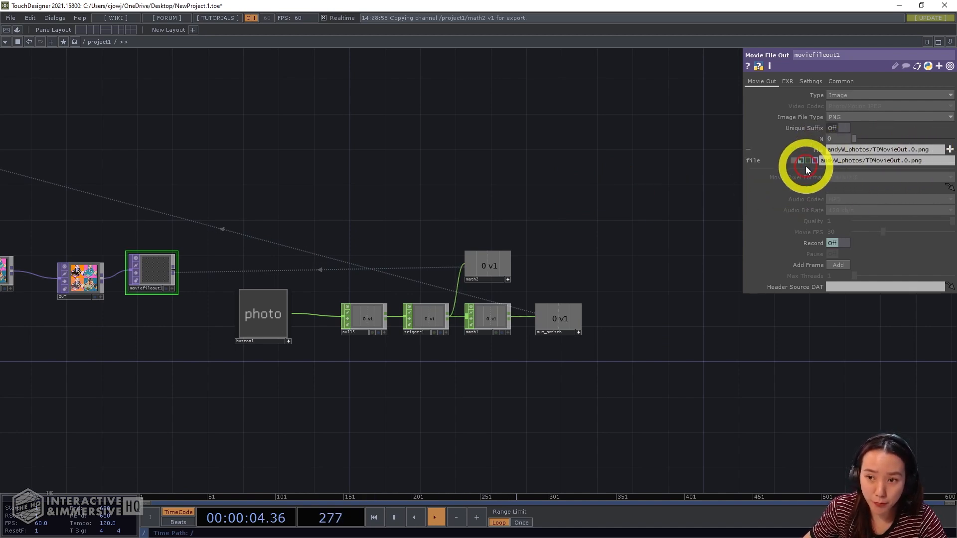
{"action": "left_click", "coordinate": [801, 161]}
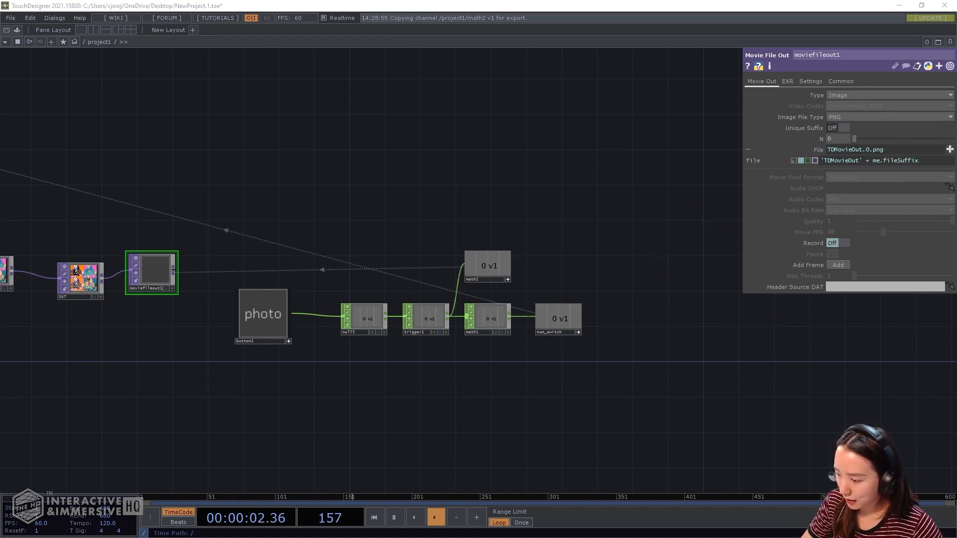
Step: Add a Count CHOP above null5
{"action": "left_click_drag", "start_coordinate": [342, 230], "coordinate": [385, 241]}
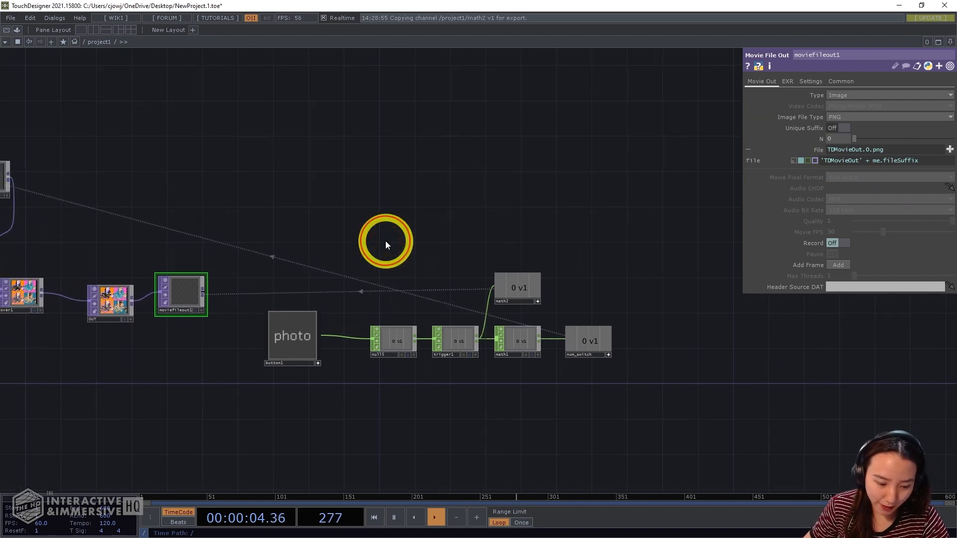
{"action": "double_click", "coordinate": [384, 241]}
{"action": "type", "text": "cou"}
{"action": "left_click", "coordinate": [286, 121]}
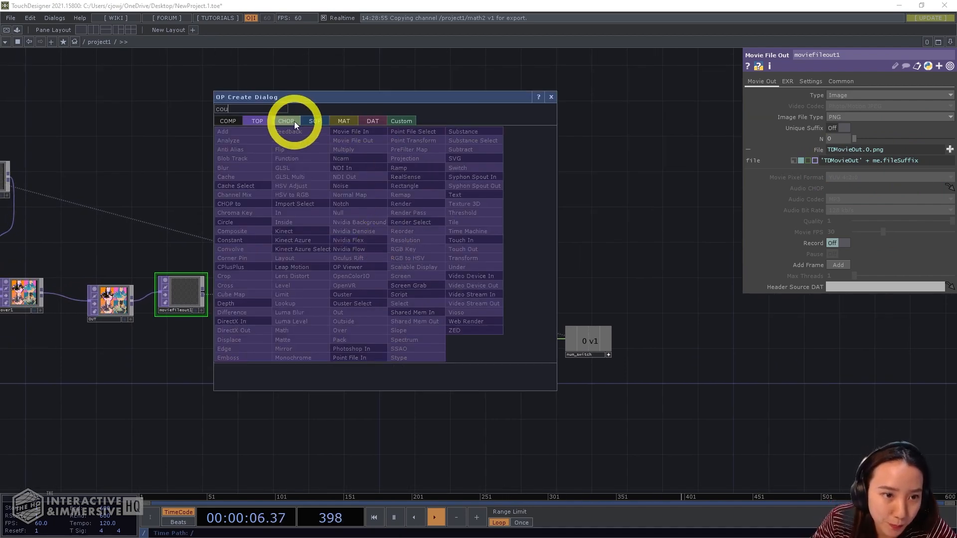
{"action": "left_click", "coordinate": [299, 186]}
{"action": "left_click", "coordinate": [373, 272]}
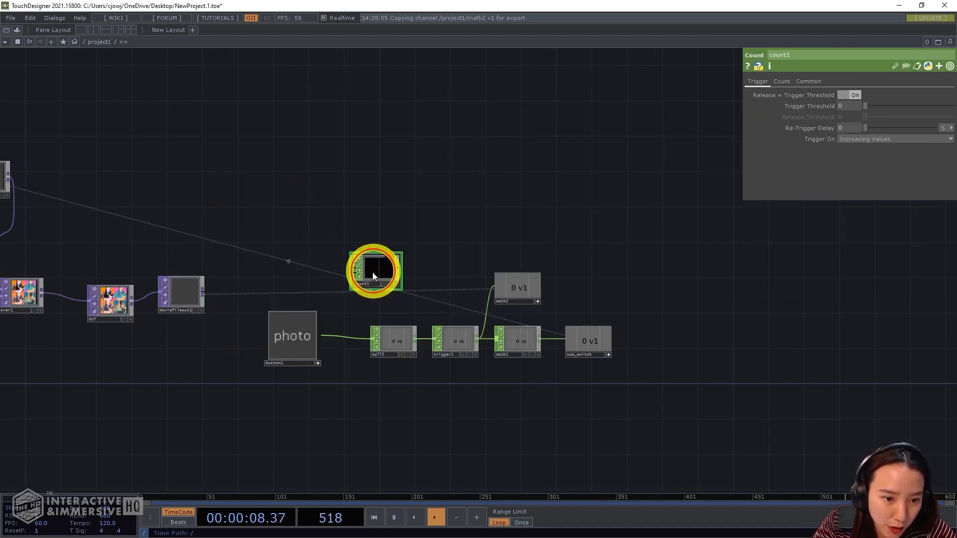
Step: Wire null5's output into count1 with more space around the nodes, and test the counter with the photo button
{"action": "scroll", "coordinate": [374, 269], "scroll_direction": "up", "scroll_amount": 3}
{"action": "left_click_drag", "start_coordinate": [414, 407], "coordinate": [342, 256]}
{"action": "left_click_drag", "start_coordinate": [381, 295], "coordinate": [434, 277]}
{"action": "left_click", "coordinate": [360, 411]}
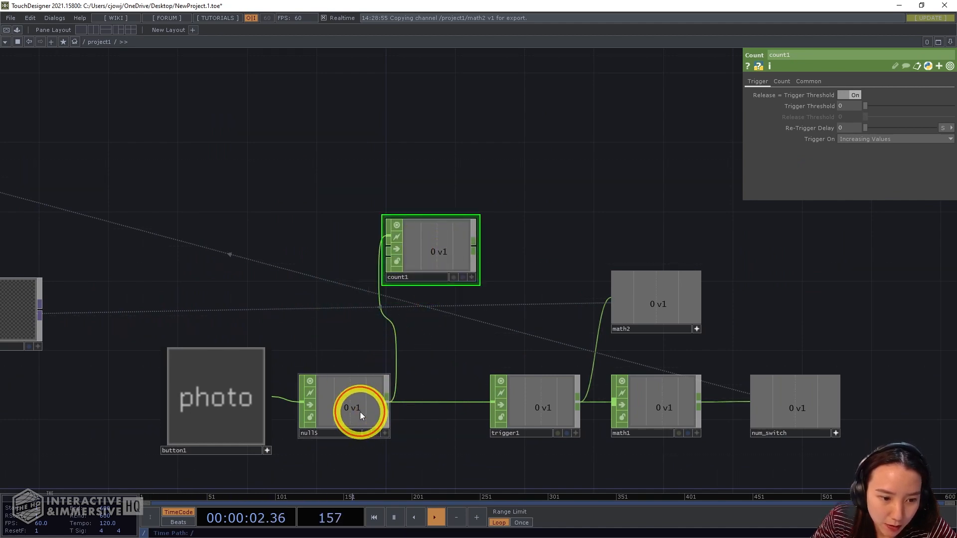
{"action": "left_click", "coordinate": [252, 411]}
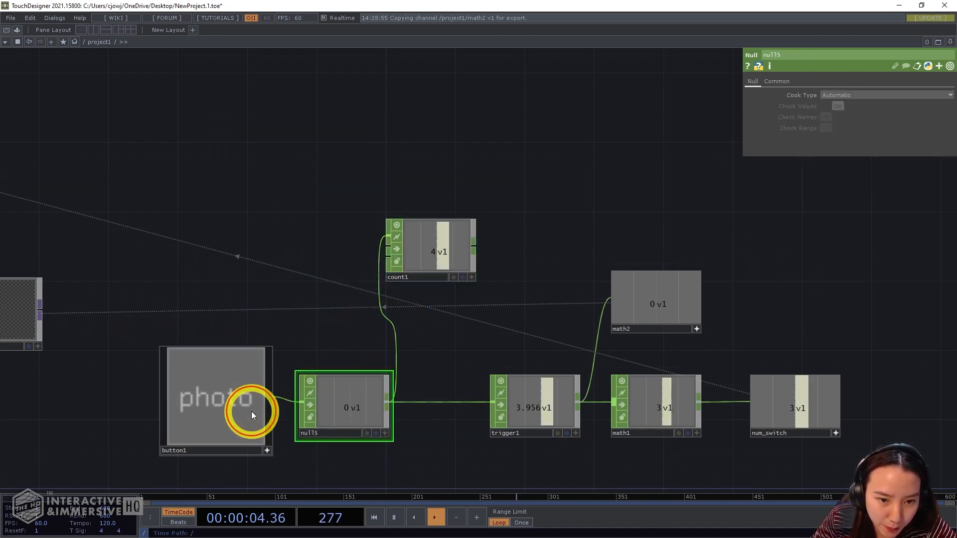
Step: Trigger the photo button once more, and change the text prefix in moviefileout1's File expression to 'AndyW_photos_'
{"action": "left_click", "coordinate": [251, 411]}
{"action": "scroll", "coordinate": [566, 346], "scroll_direction": "down", "scroll_amount": 5}
{"action": "left_click_drag", "start_coordinate": [565, 242], "coordinate": [673, 241]}
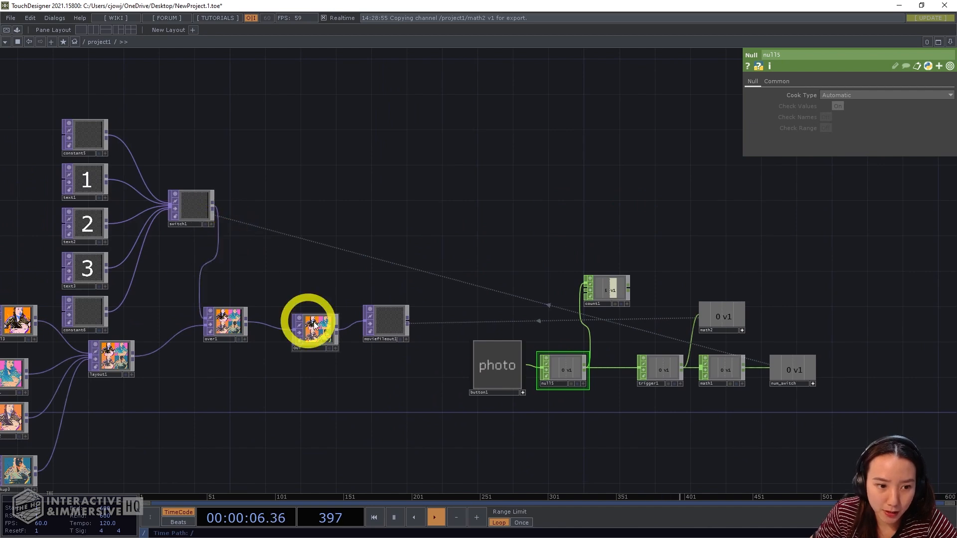
{"action": "left_click", "coordinate": [388, 329]}
{"action": "left_click", "coordinate": [823, 167]}
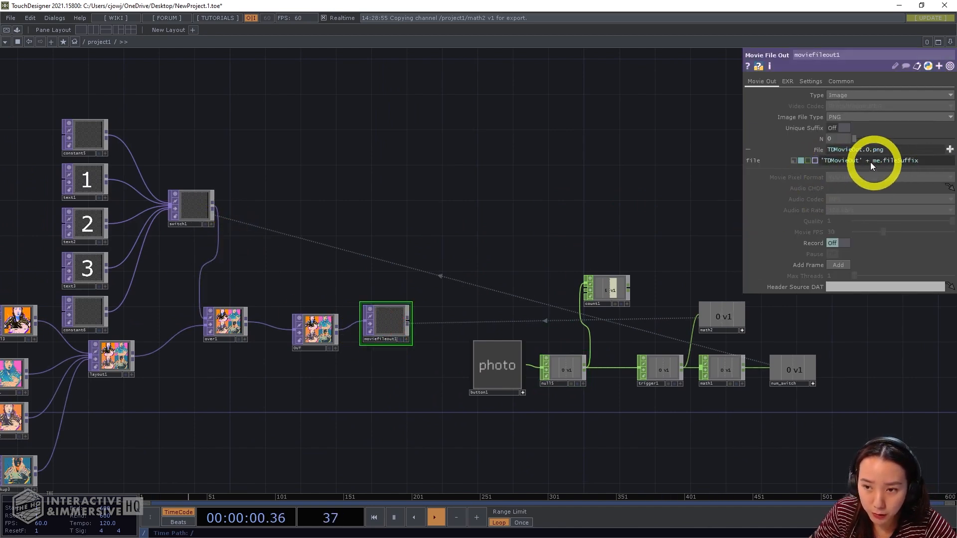
{"action": "double_click", "coordinate": [824, 165]}
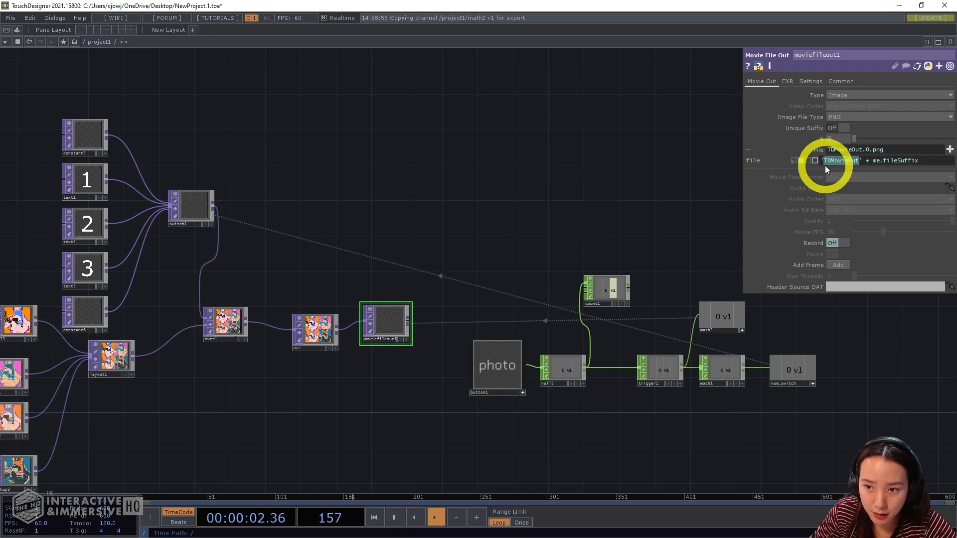
{"action": "key", "text": "BackSpace"}
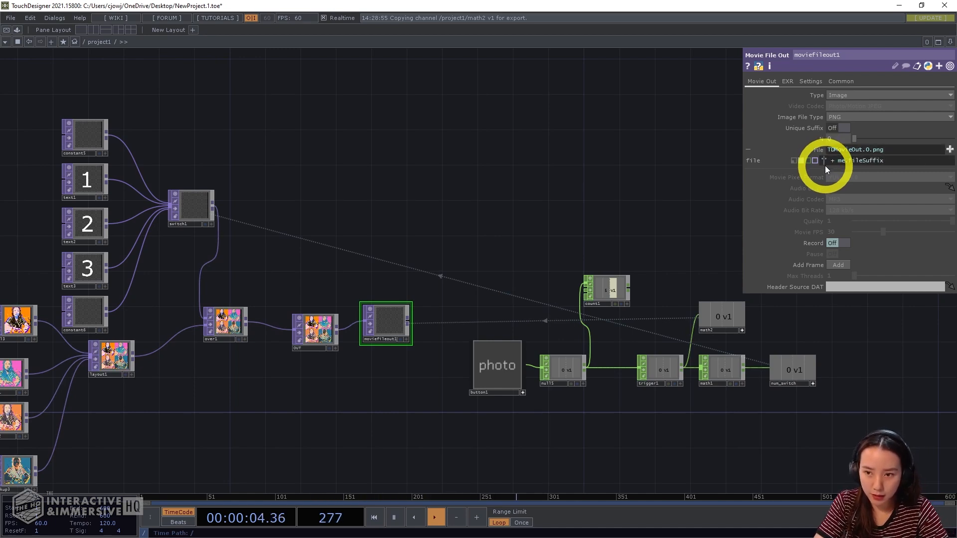
{"action": "type", "text": "AndyW_"}
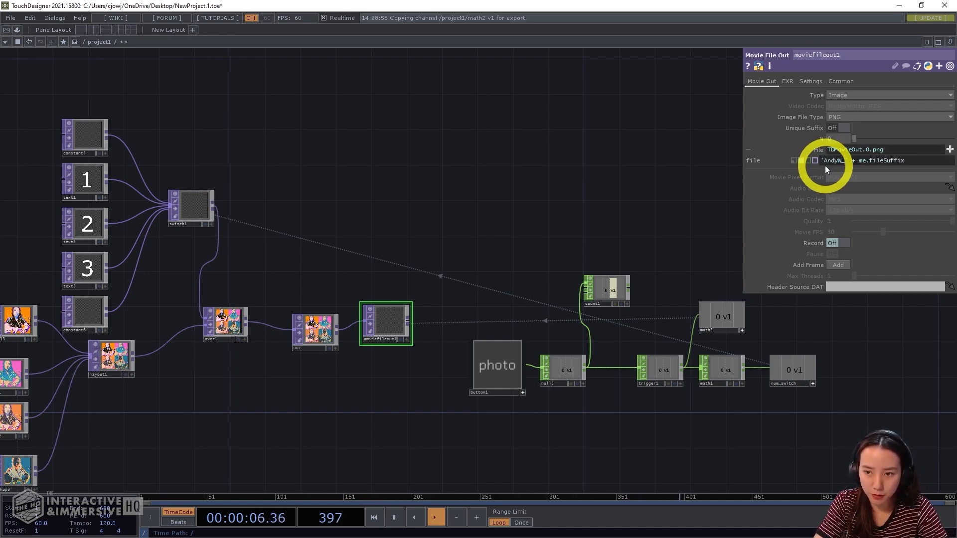
{"action": "type", "text": "photos"}
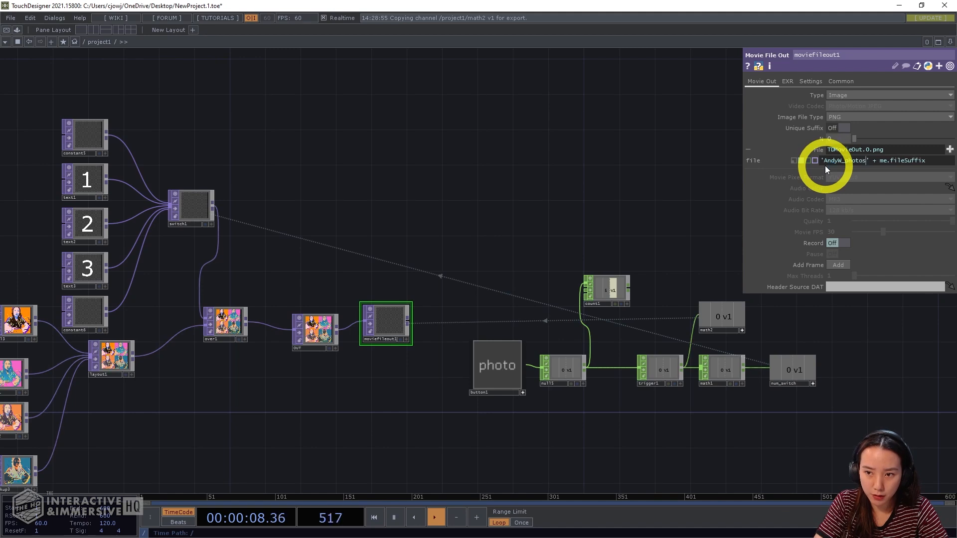
{"action": "type", "text": "_"}
{"action": "left_click", "coordinate": [936, 167]}
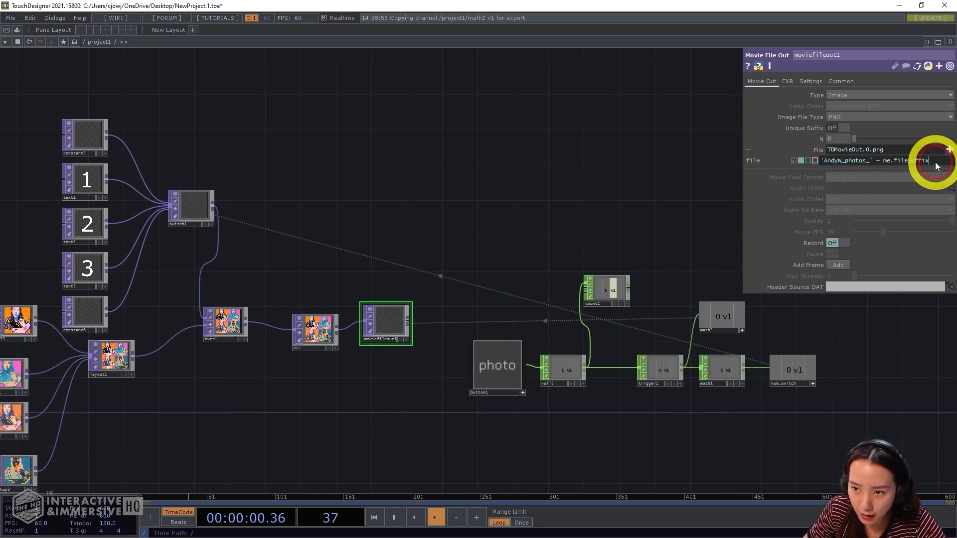
{"action": "left_click_drag", "start_coordinate": [936, 166], "coordinate": [882, 161]}
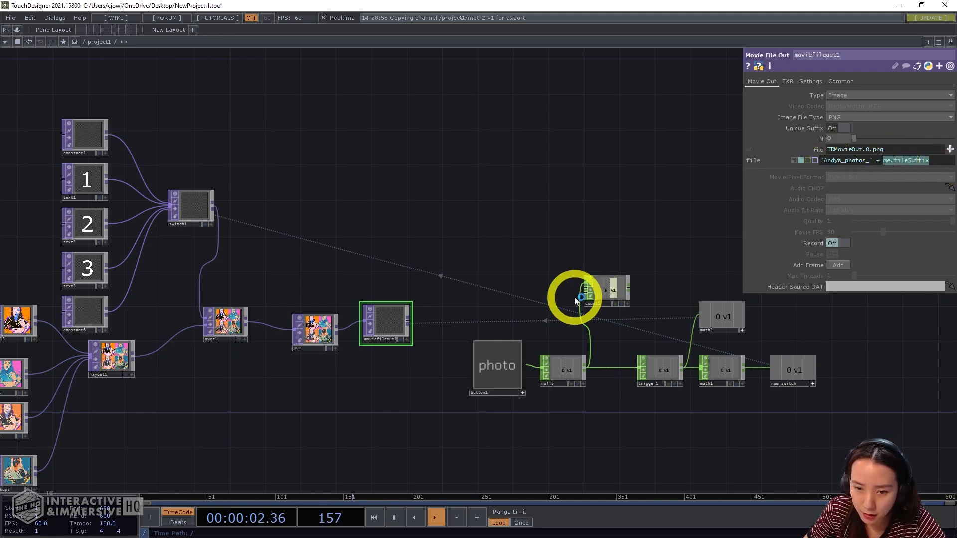
{"action": "left_click_drag", "start_coordinate": [631, 247], "coordinate": [593, 217]}
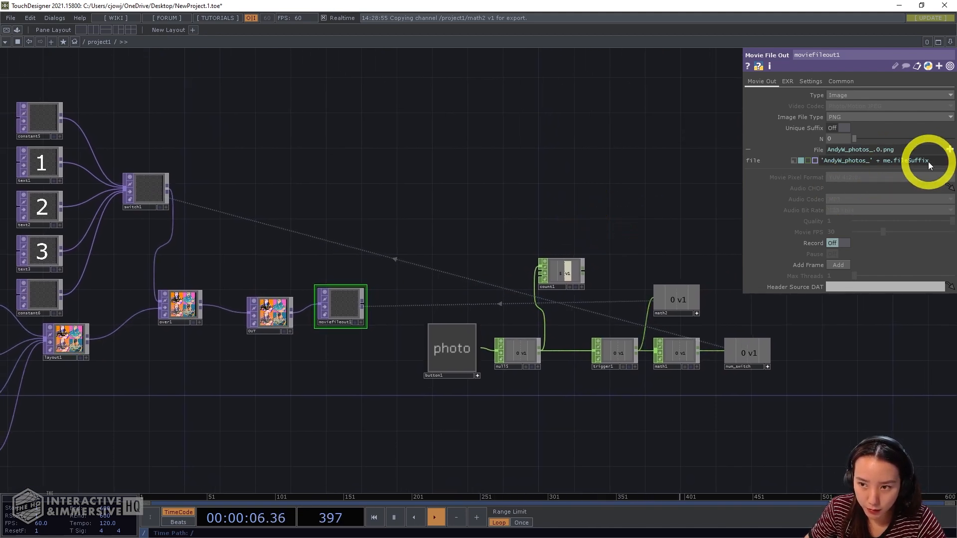
{"action": "left_click_drag", "start_coordinate": [932, 160], "coordinate": [887, 166]}
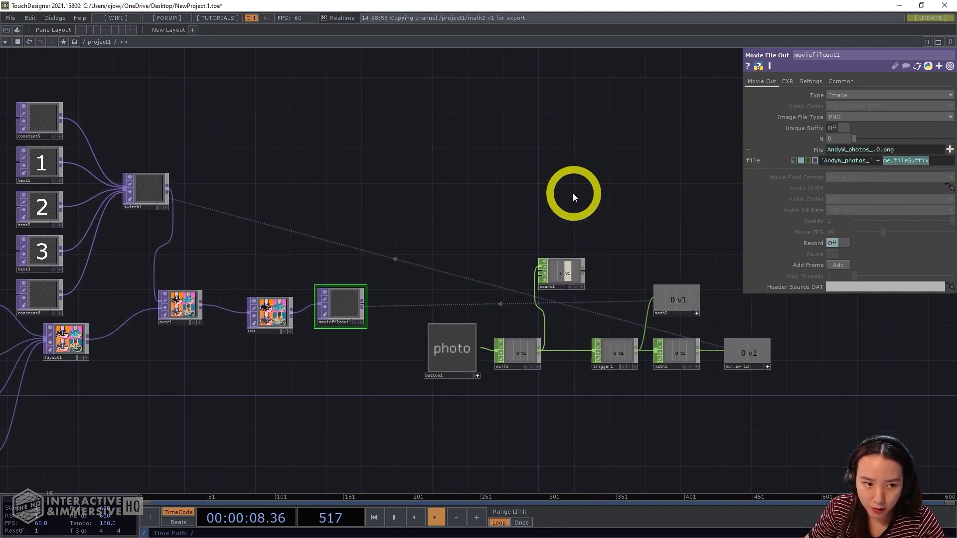
{"action": "left_click", "coordinate": [572, 193]}
{"action": "double_click", "coordinate": [571, 192]}
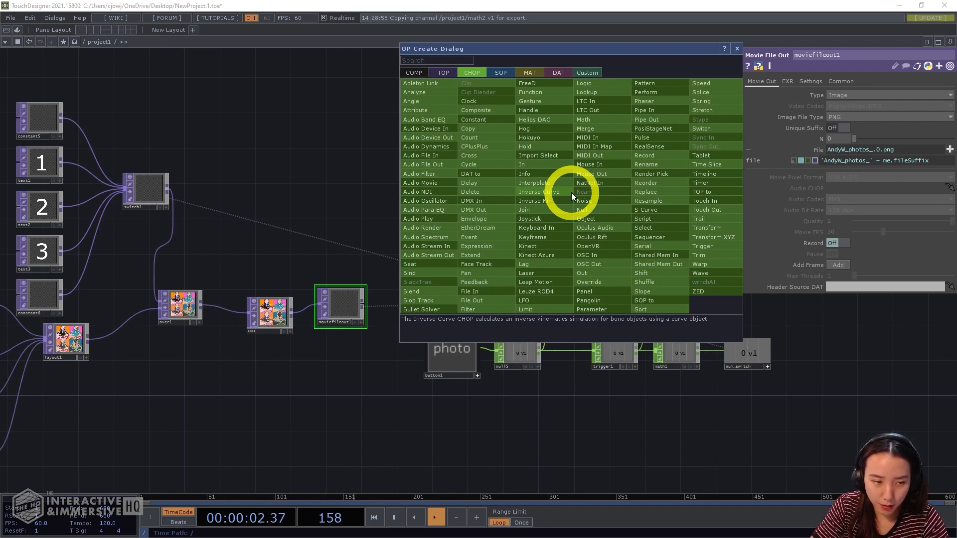
{"action": "left_click", "coordinate": [234, 195]}
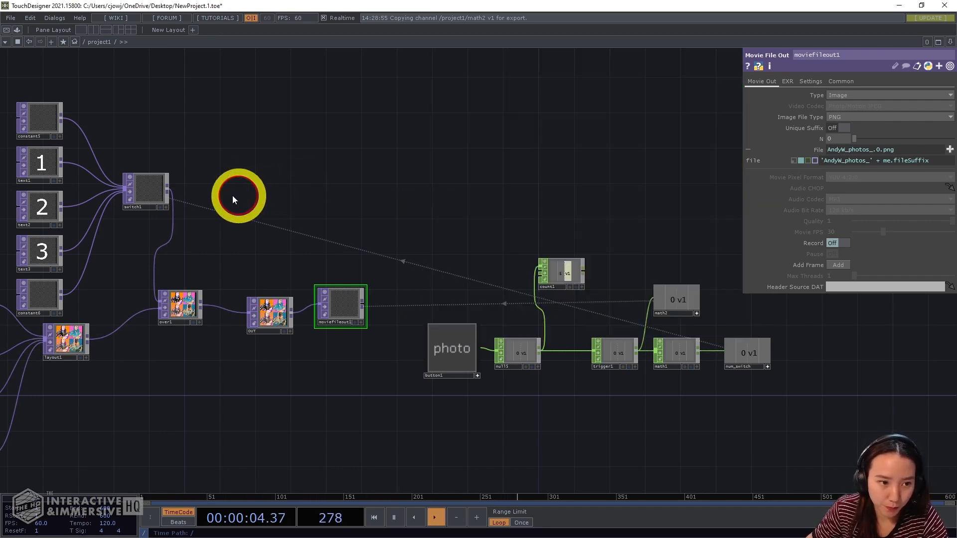
{"action": "left_click", "coordinate": [167, 197]}
Step: Duplicate moviefileout1 and place the copy in the empty network area above and to the left of count1
{"action": "left_click", "coordinate": [347, 312]}
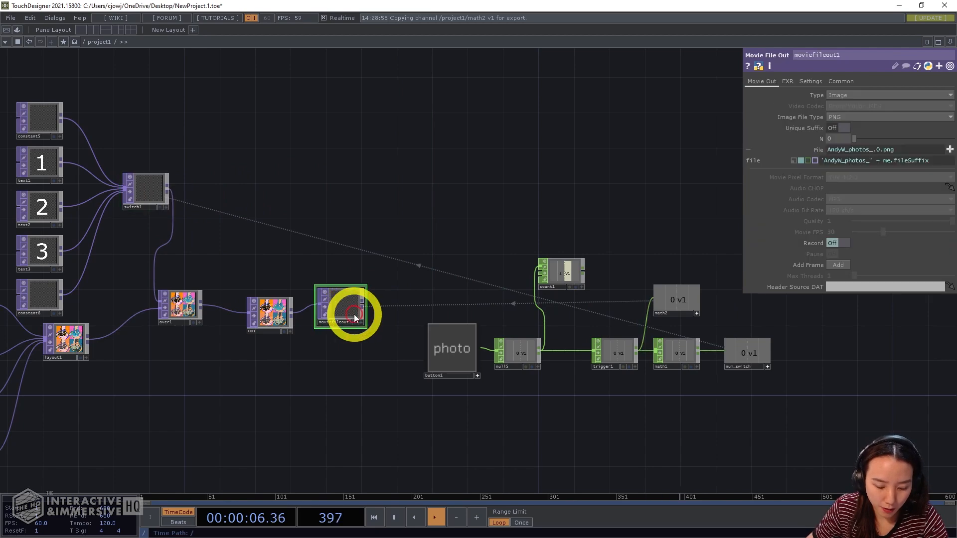
{"action": "key", "text": "ctrl+c"}
{"action": "key", "text": "ctrl+v"}
{"action": "left_click_drag", "start_coordinate": [359, 368], "coordinate": [444, 160]}
{"action": "scroll", "coordinate": [553, 249], "scroll_direction": "up", "scroll_amount": 3}
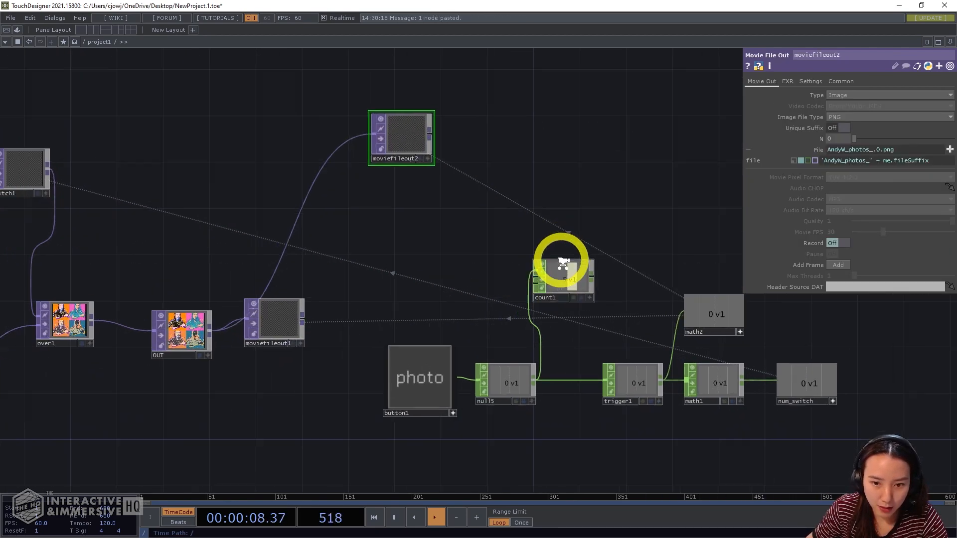
Step: Reference count1's v1 channel in moviefileout2's File parameter and change the channel index to make it op('count1')[0]
{"action": "left_click", "coordinate": [591, 300]}
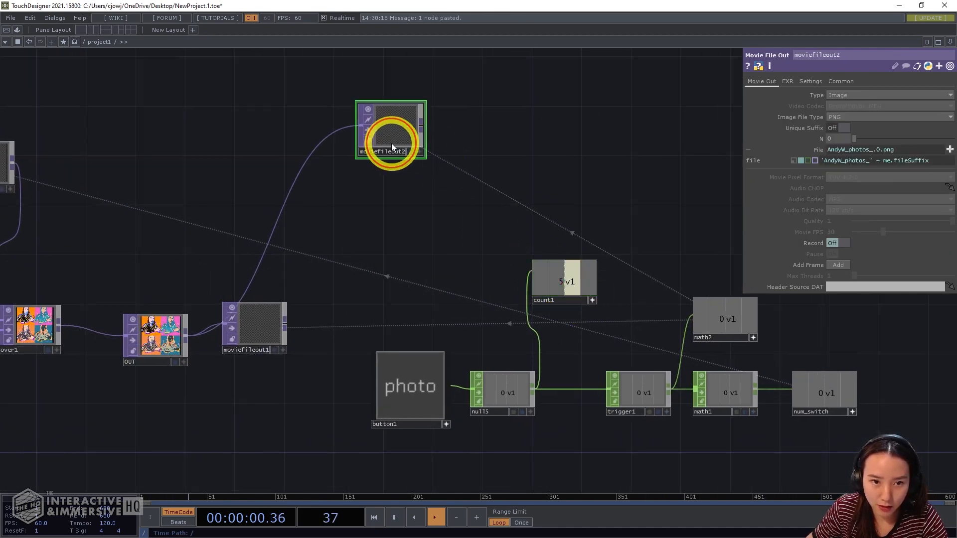
{"action": "left_click", "coordinate": [632, 297]}
{"action": "left_click_drag", "start_coordinate": [573, 281], "coordinate": [844, 154]}
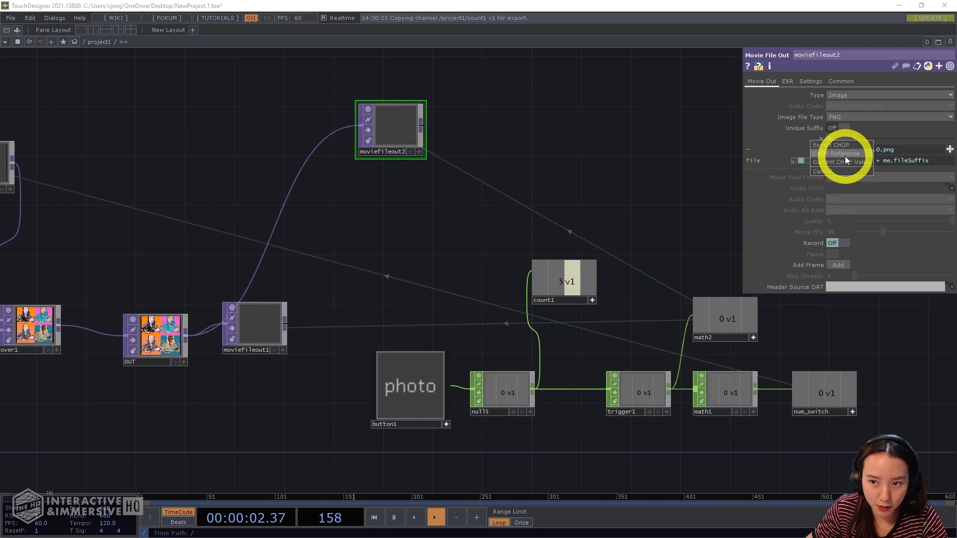
{"action": "left_click", "coordinate": [875, 167]}
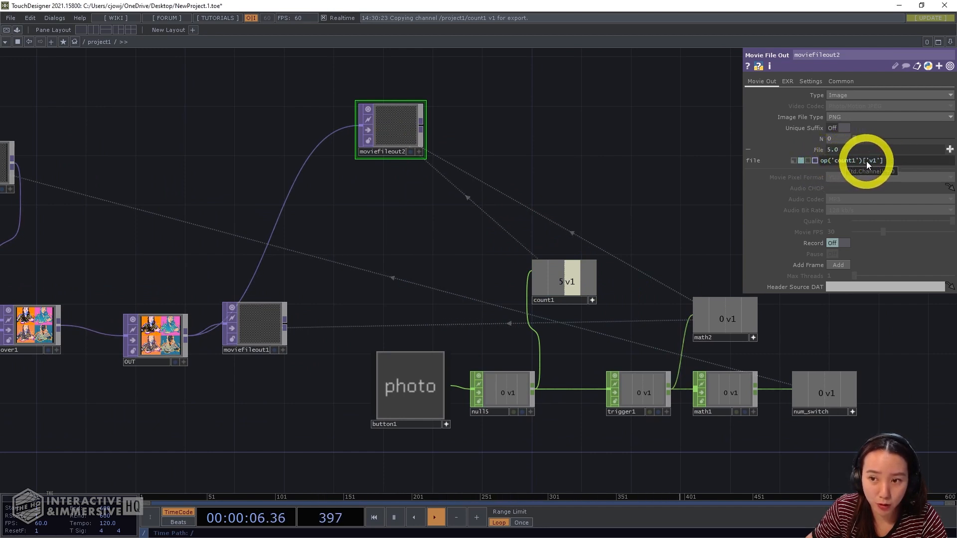
{"action": "left_click", "coordinate": [877, 160]}
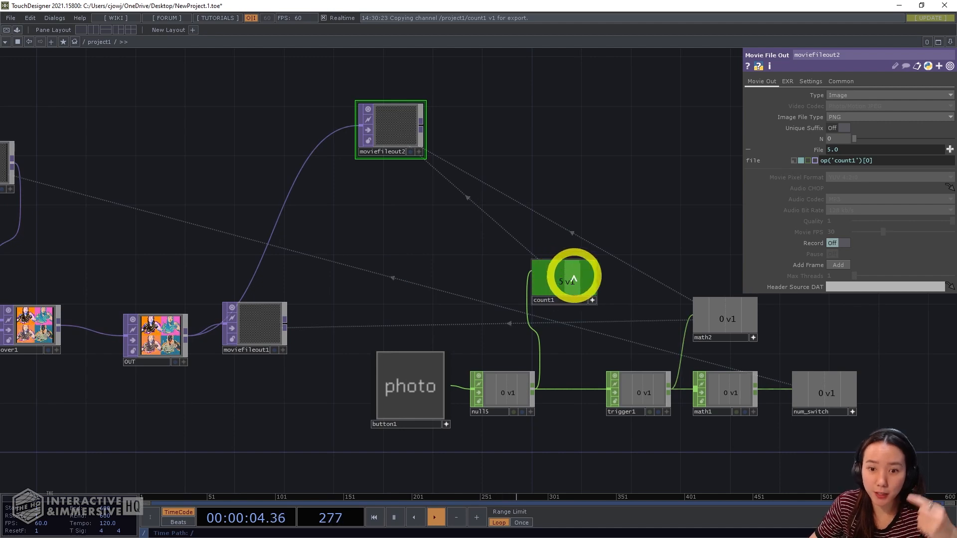
Step: Wrap moviefileout2's File expression in integer and string conversions so it reads str(int(op('count1')[0]))
{"action": "left_click", "coordinate": [821, 161]}
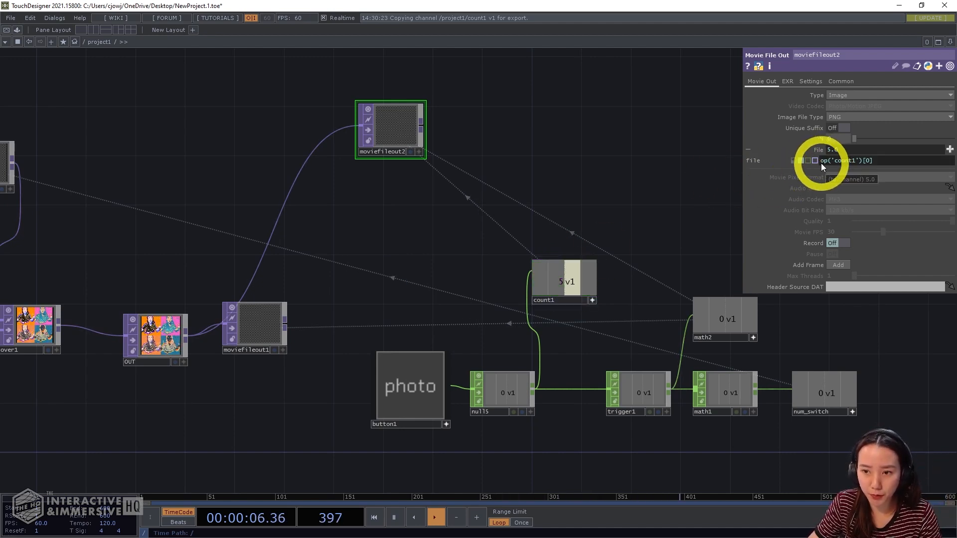
{"action": "type", "text": "int("}
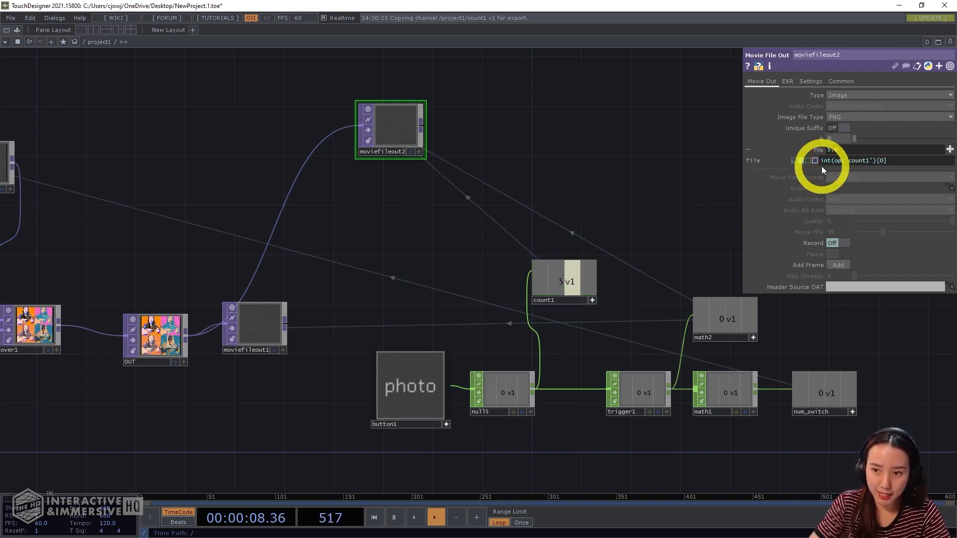
{"action": "left_click", "coordinate": [898, 159]}
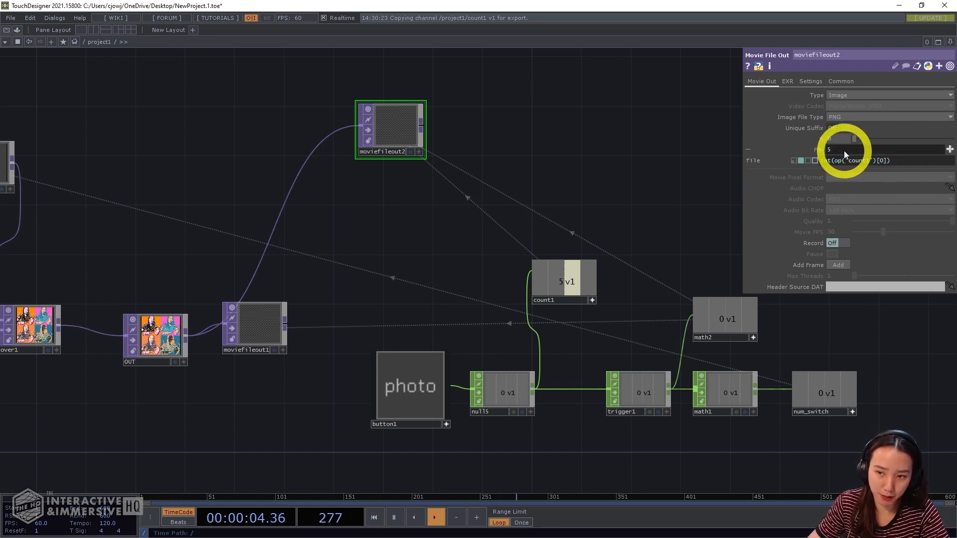
{"action": "left_click", "coordinate": [823, 161]}
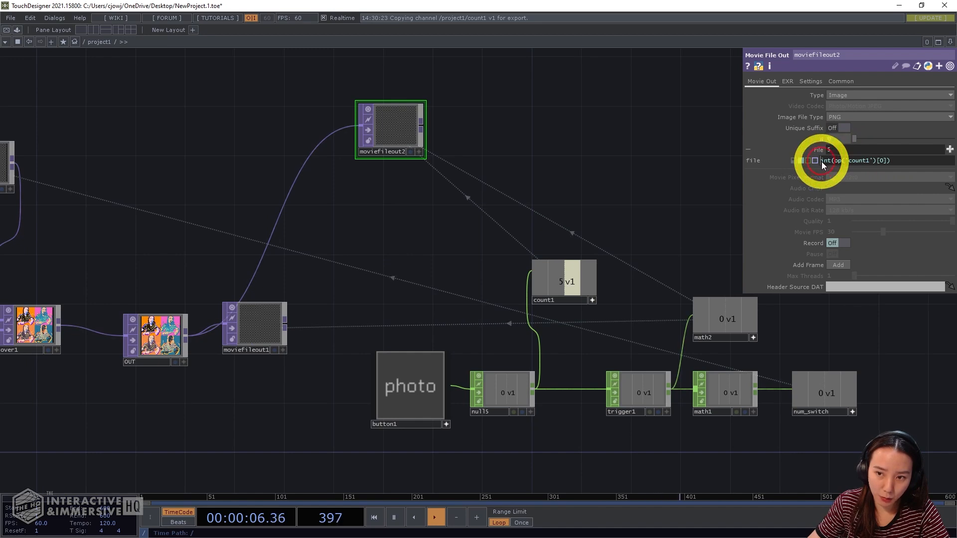
{"action": "type", "text": "str("}
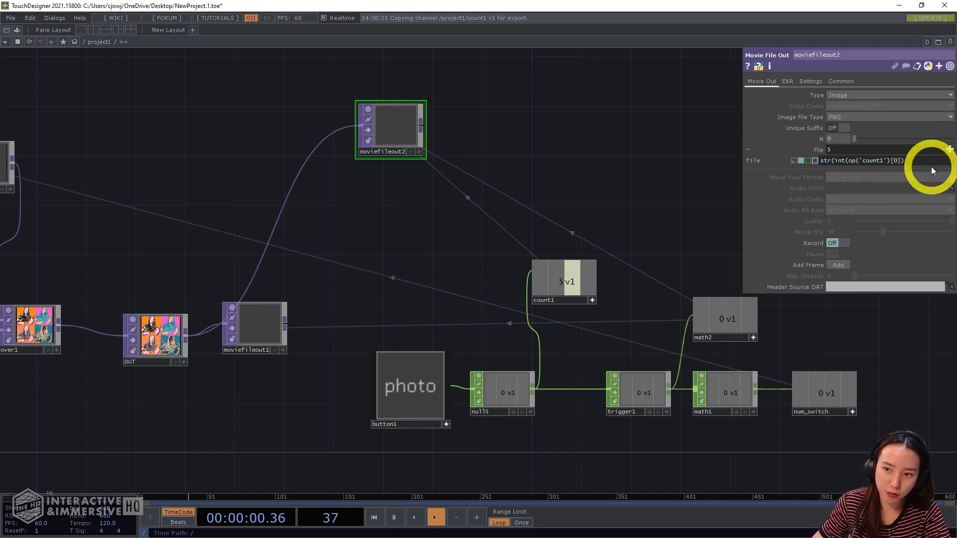
{"action": "type", "text": ")"}
{"action": "left_click", "coordinate": [915, 194]}
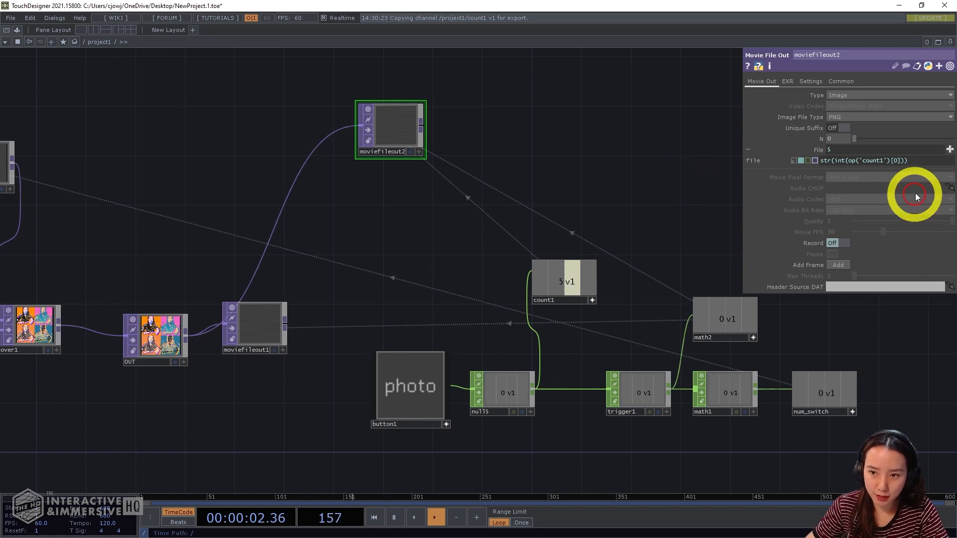
Step: Copy moviefileout2's File expression into moviefileout1's File expression between 'AndyW_photos_' and me.fileSuffix, joined with plus signs
{"action": "left_click_drag", "start_coordinate": [920, 161], "coordinate": [812, 169]}
{"action": "key", "text": "ctrl+c"}
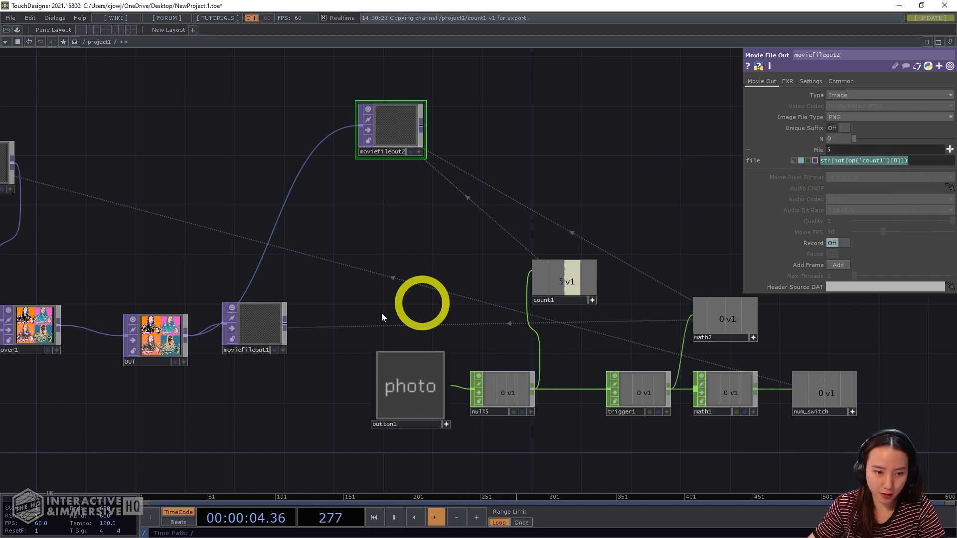
{"action": "left_click", "coordinate": [276, 322]}
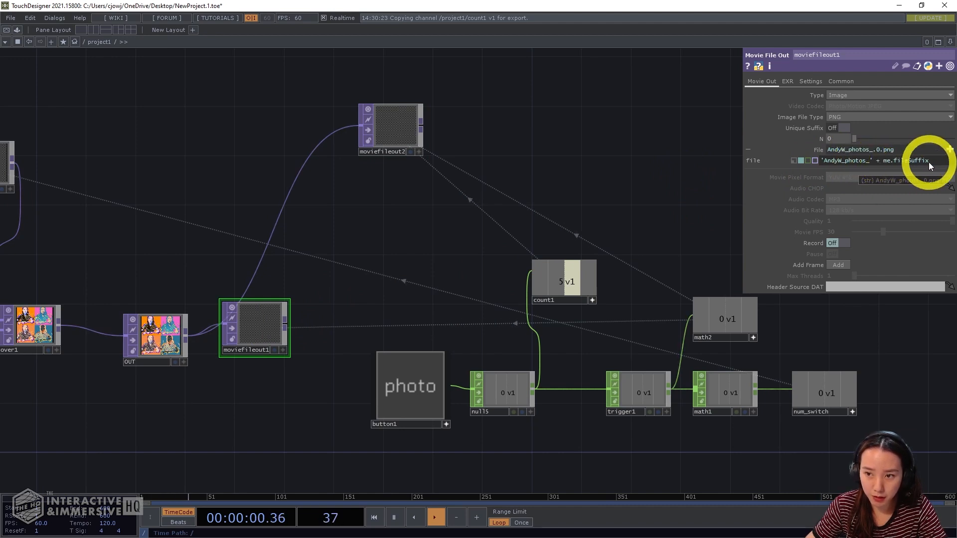
{"action": "left_click", "coordinate": [881, 160]}
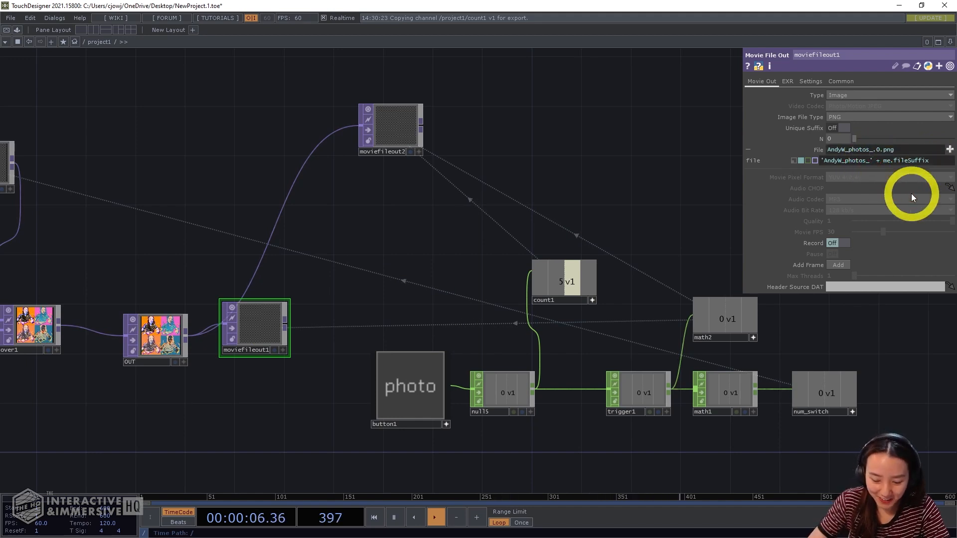
{"action": "type", "text": "+"}
{"action": "key", "text": "ctrl+v"}
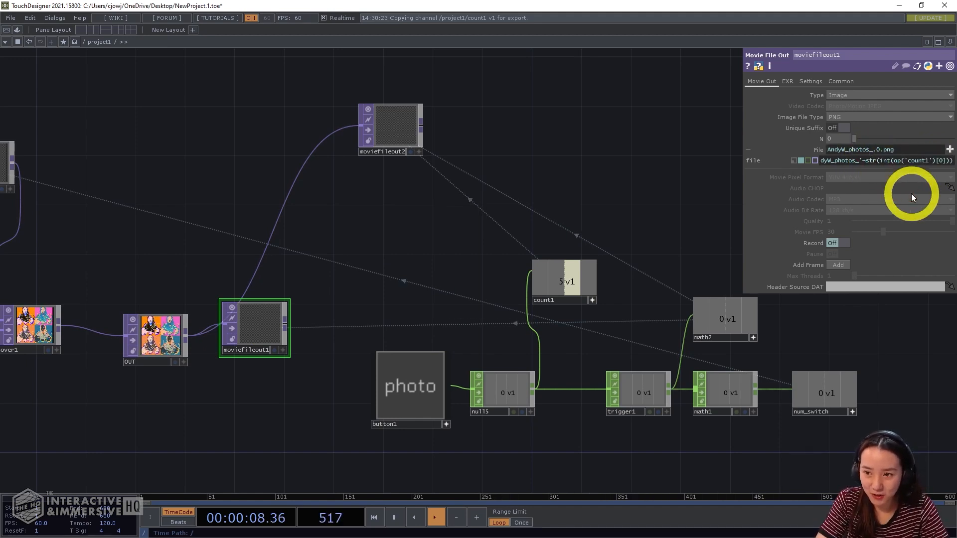
{"action": "type", "text": "+"}
{"action": "left_click", "coordinate": [658, 200]}
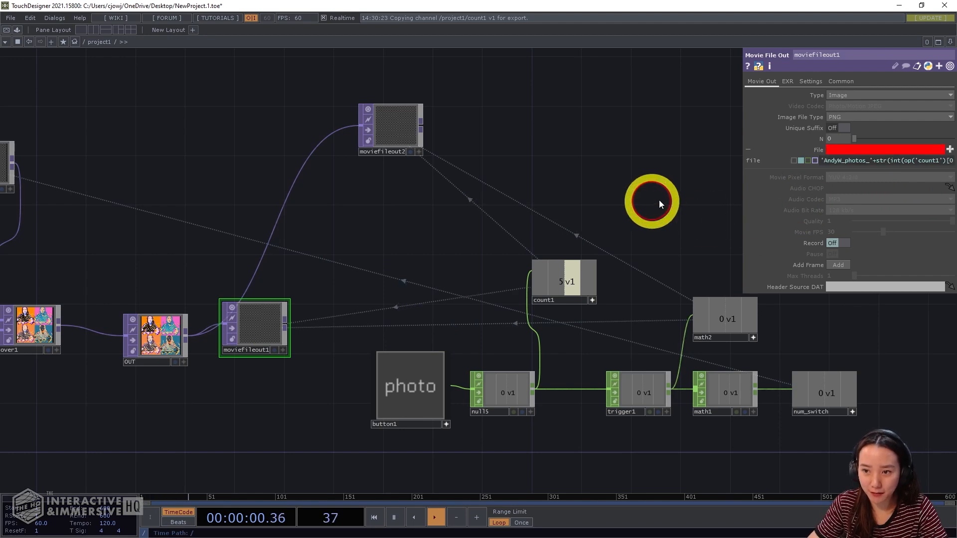
Step: Remove the duplicate plus sign before me.fileSuffix in moviefileout1's File expression
{"action": "left_click_drag", "start_coordinate": [933, 159], "coordinate": [956, 174]}
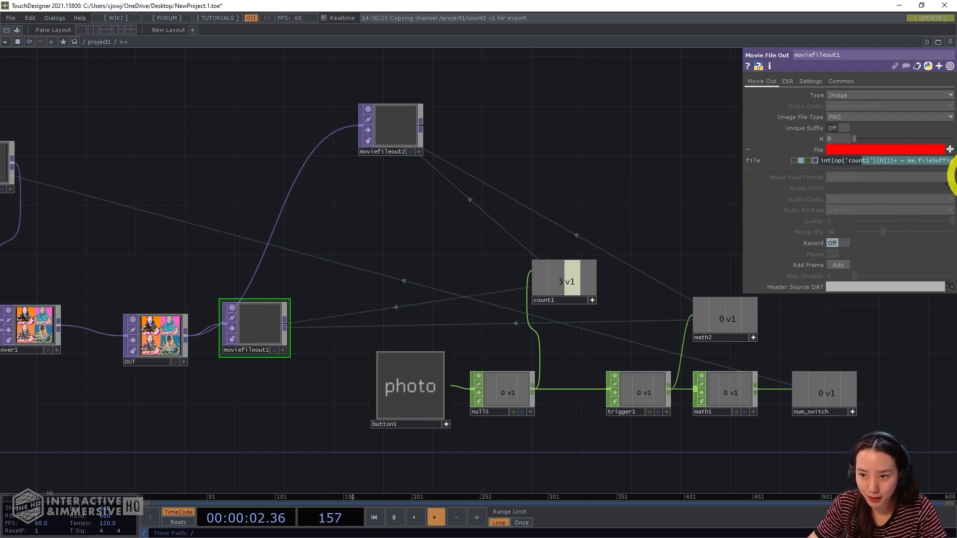
{"action": "left_click", "coordinate": [916, 160]}
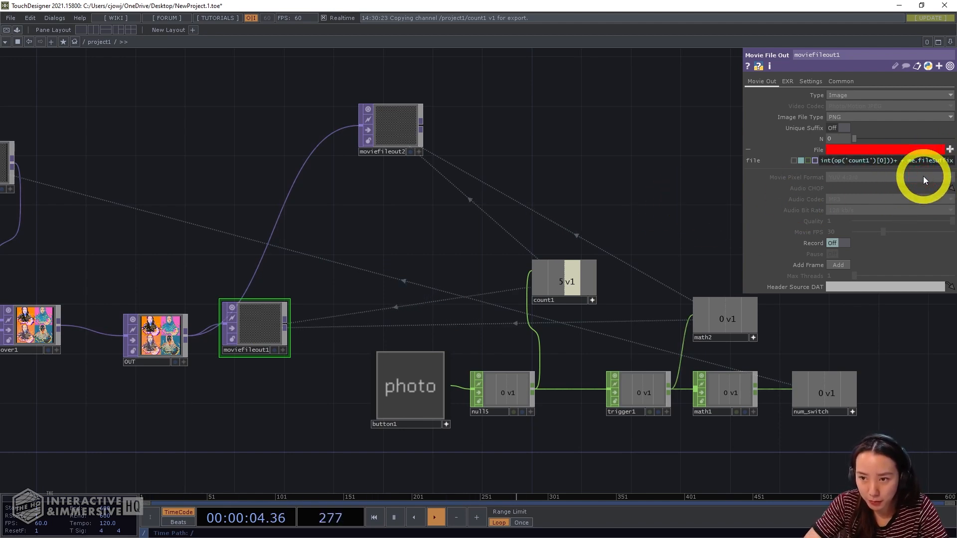
{"action": "key", "text": "BackSpace"}
{"action": "key", "text": "BackSpace"}
{"action": "scroll", "coordinate": [905, 180], "scroll_direction": "up", "scroll_amount": 2}
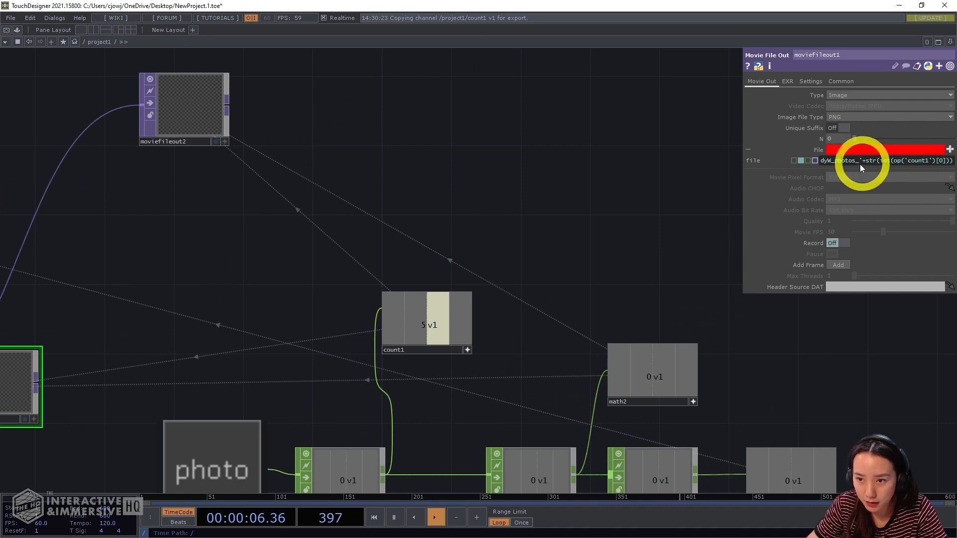
{"action": "key", "text": "Return"}
{"action": "scroll", "coordinate": [714, 185], "scroll_direction": "down", "scroll_amount": 2}
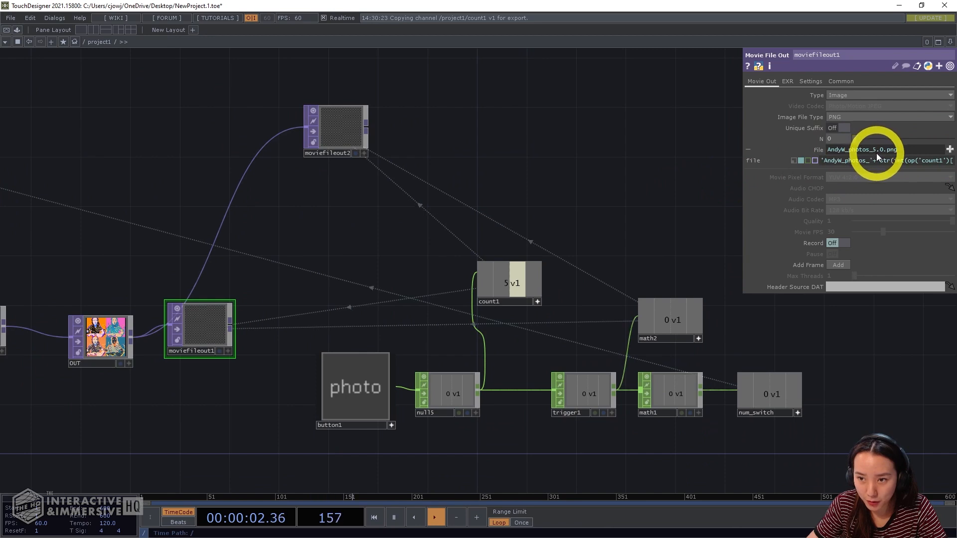
Step: Replace me.fileSuffix at the end of moviefileout1's File expression with the string '.png.'
{"action": "left_click_drag", "start_coordinate": [892, 160], "coordinate": [923, 149]}
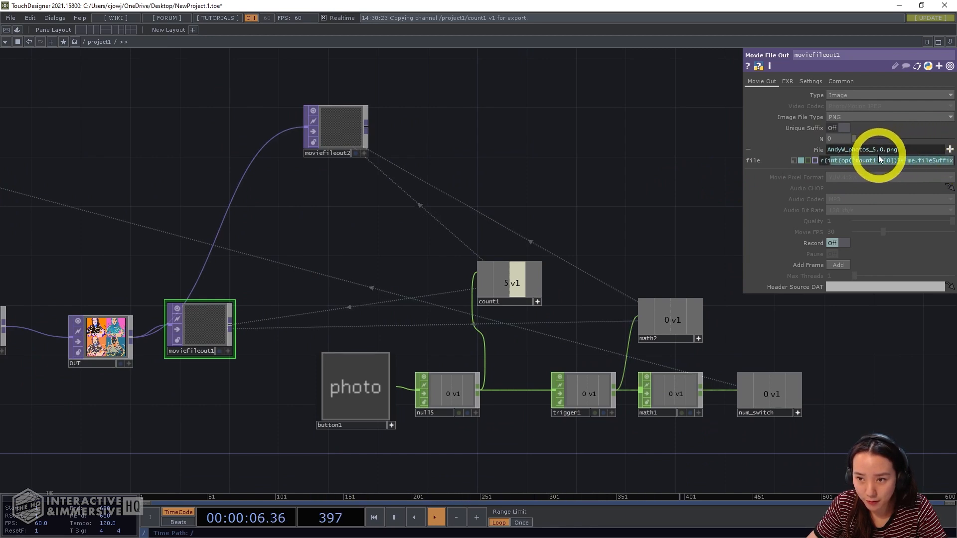
{"action": "left_click", "coordinate": [914, 161]}
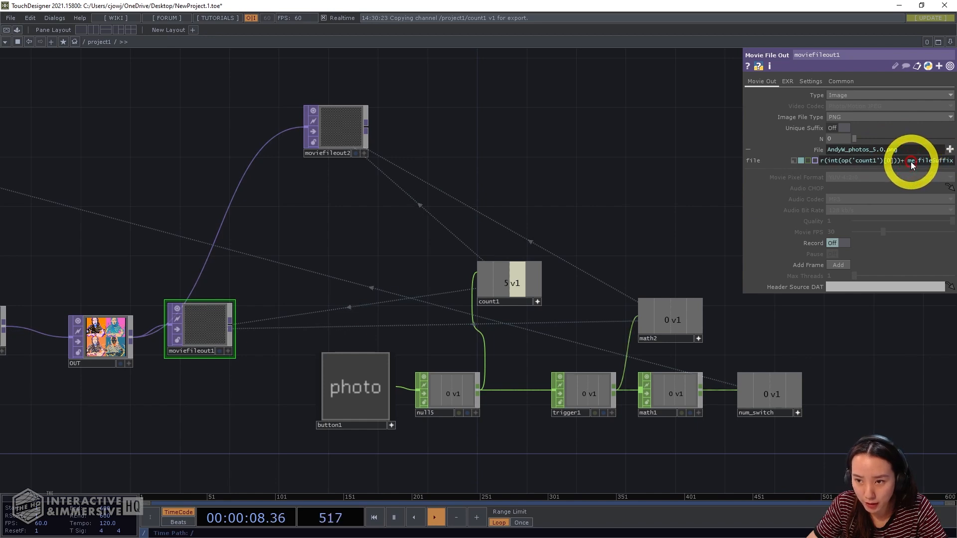
{"action": "double_click", "coordinate": [906, 161]}
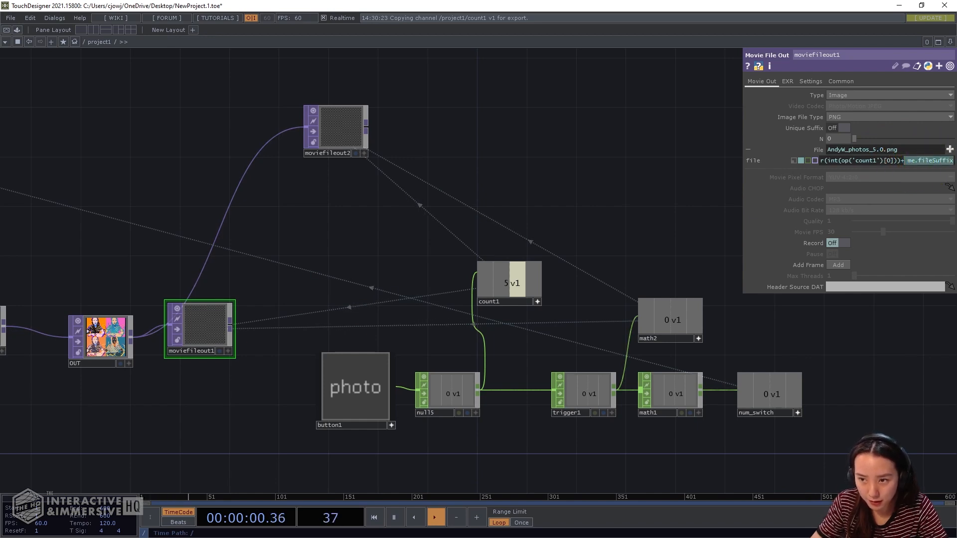
{"action": "key", "text": "BackSpace"}
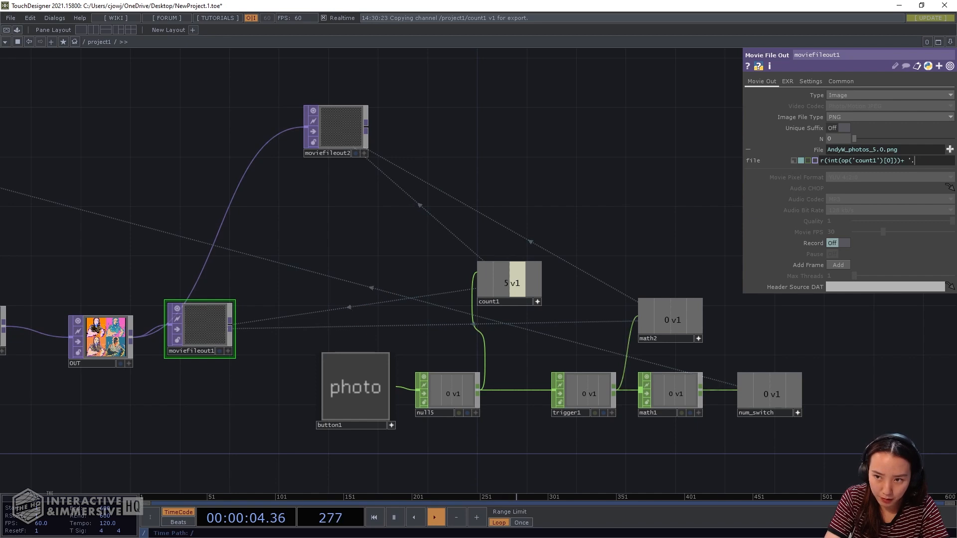
{"action": "type", "text": "'.png."}
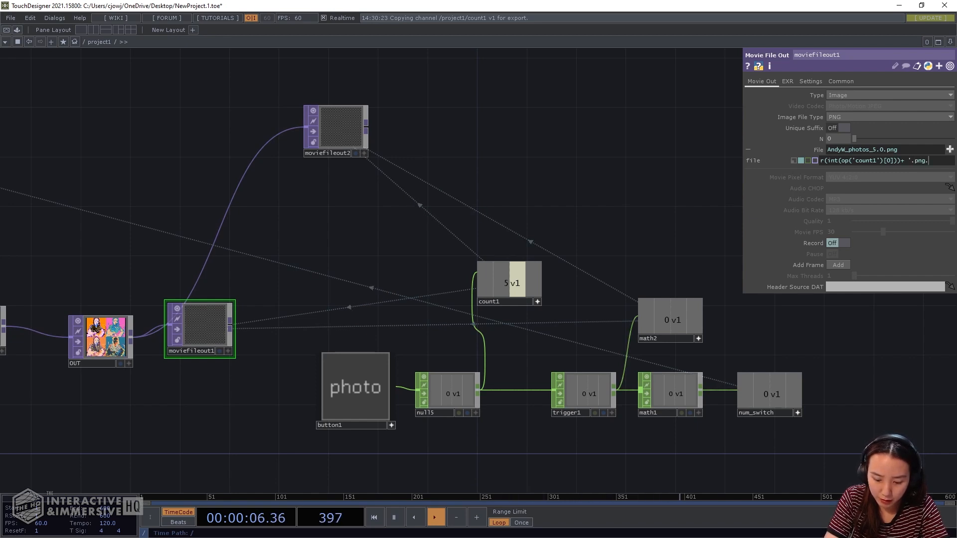
{"action": "type", "text": "'"}
{"action": "key", "text": "Return"}
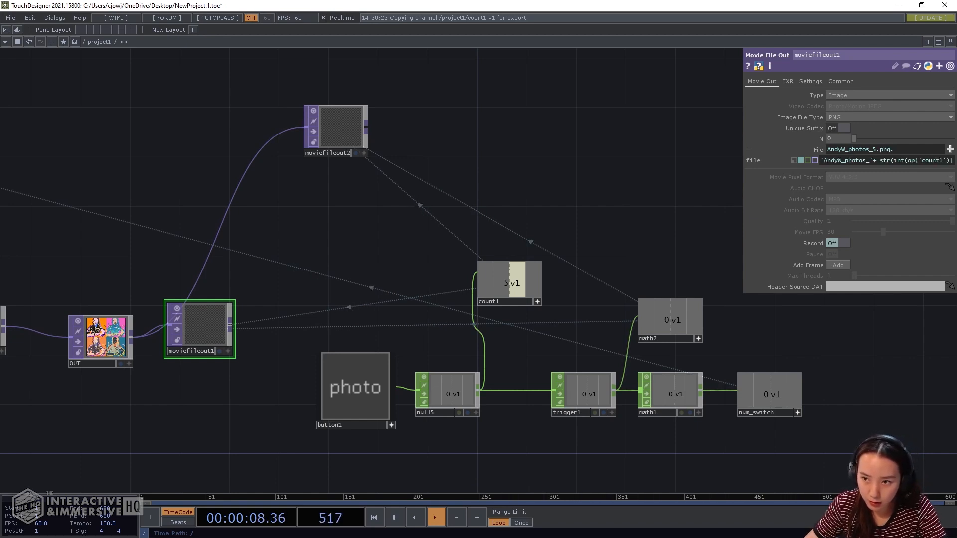
Step: Remove the trailing dot after png in moviefileout1's File expression so its suffix string reads '.png'
{"action": "left_click_drag", "start_coordinate": [929, 161], "coordinate": [956, 161]}
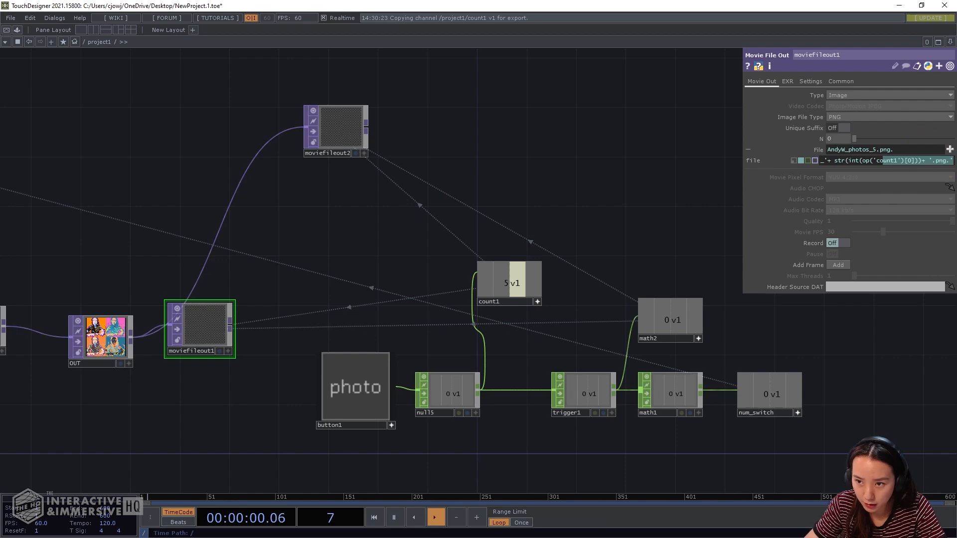
{"action": "left_click", "coordinate": [949, 161]}
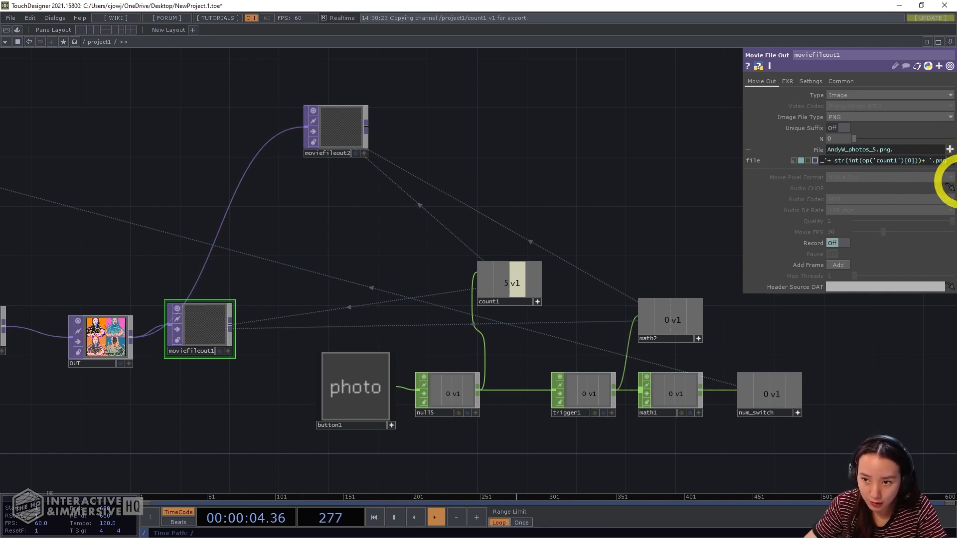
{"action": "left_click", "coordinate": [574, 217]}
Step: Trigger the photo button several times to capture a series of counter-numbered test photos
{"action": "scroll", "coordinate": [576, 216], "scroll_direction": "down", "scroll_amount": 4}
{"action": "scroll", "coordinate": [518, 212], "scroll_direction": "up", "scroll_amount": 1}
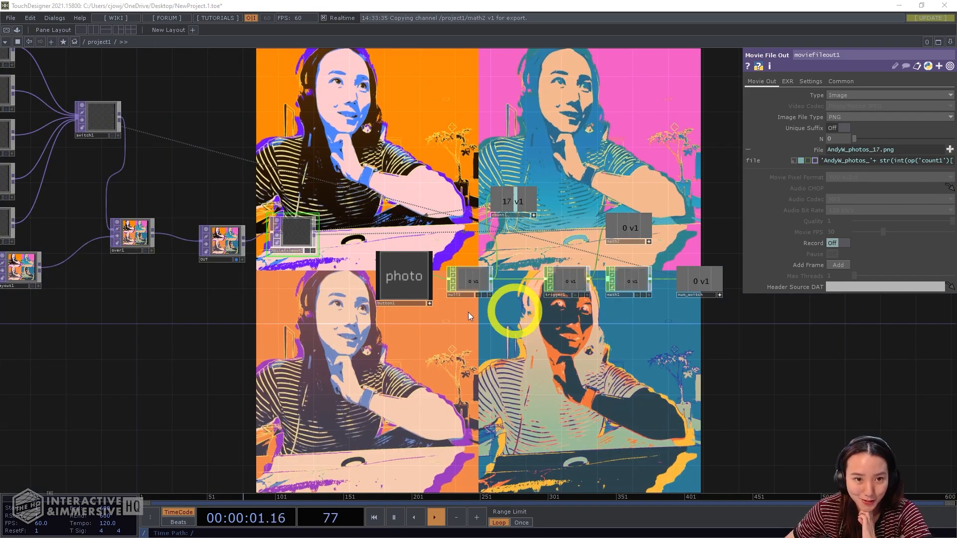
{"action": "left_click", "coordinate": [400, 287]}
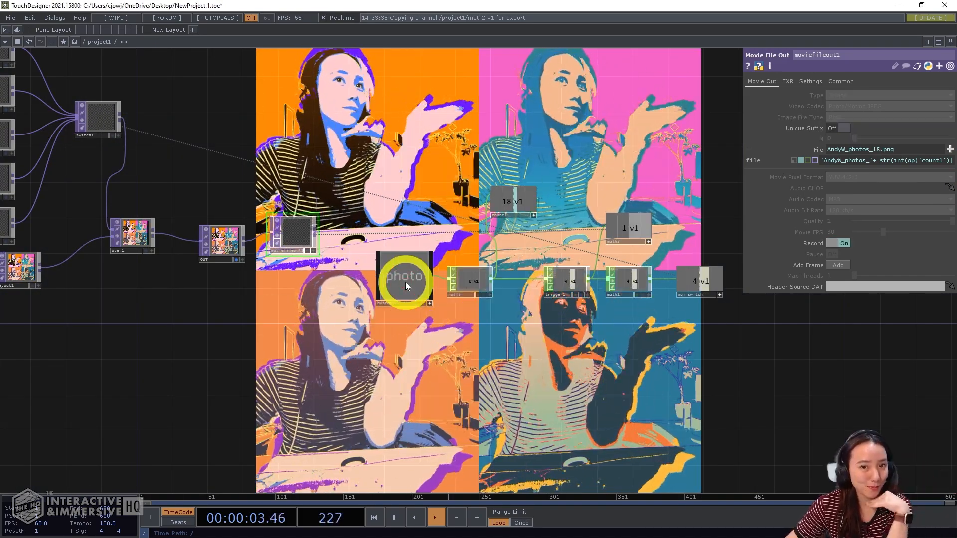
{"action": "left_click", "coordinate": [405, 283]}
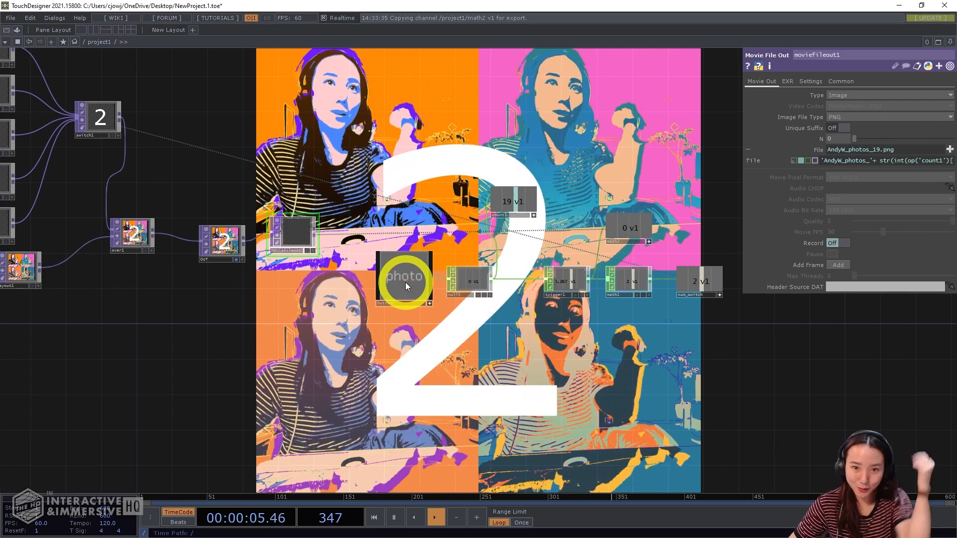
{"action": "left_click", "coordinate": [405, 282]}
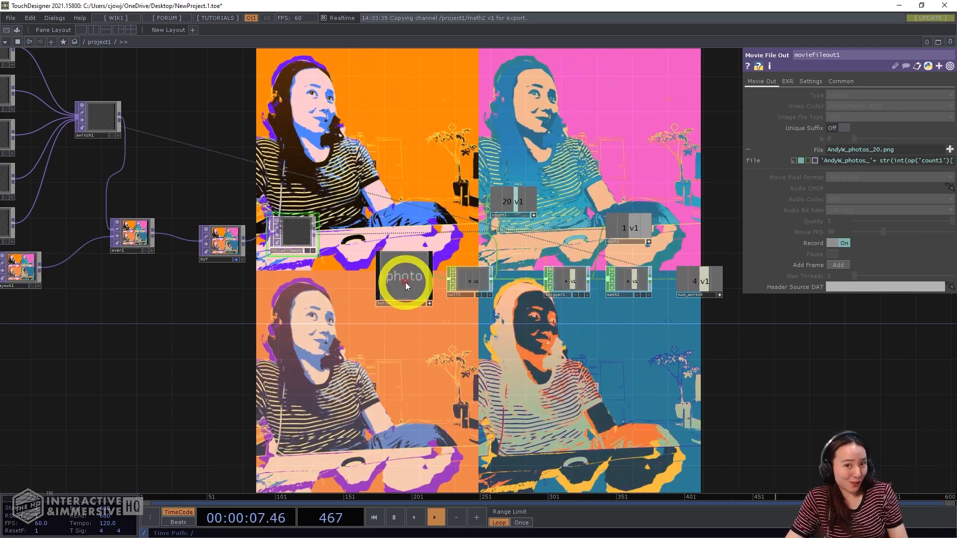
{"action": "left_click", "coordinate": [405, 282]}
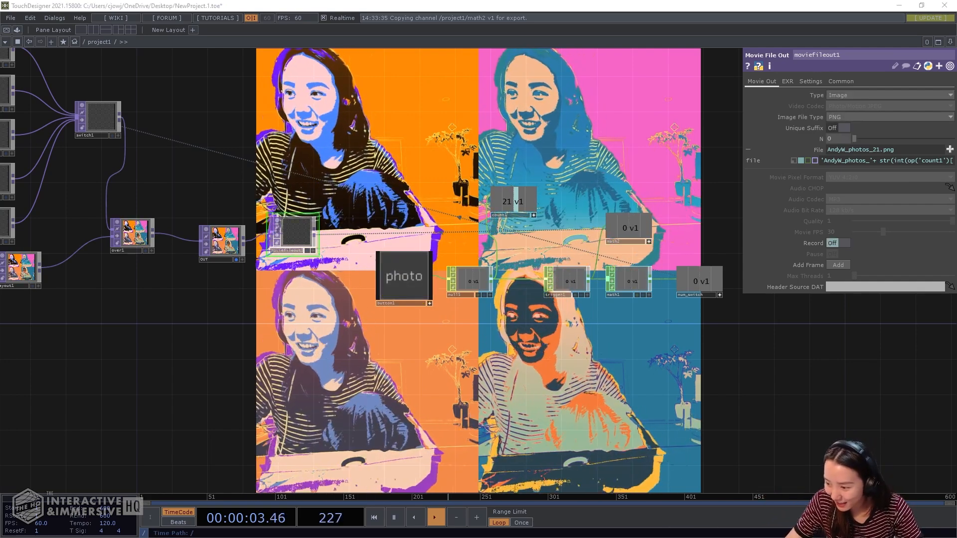
Step: Switch to the Desktop folder, browse the saved images from AndyW_photos_6.png onward, open AndyW_photos_21.png, and return to TouchDesigner
{"action": "key", "text": "alt+Tab"}
{"action": "left_click", "coordinate": [238, 126]}
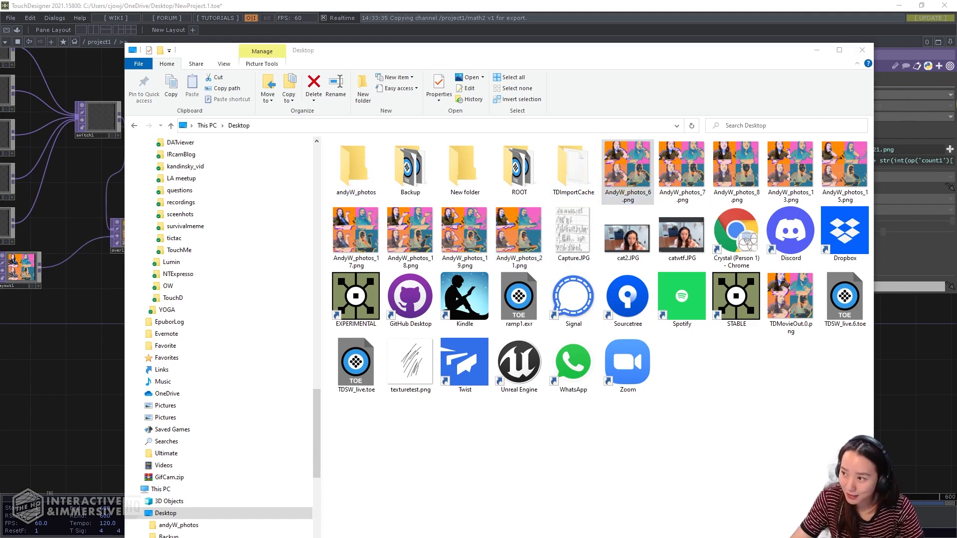
{"action": "left_click_drag", "start_coordinate": [956, 152], "coordinate": [585, 106]}
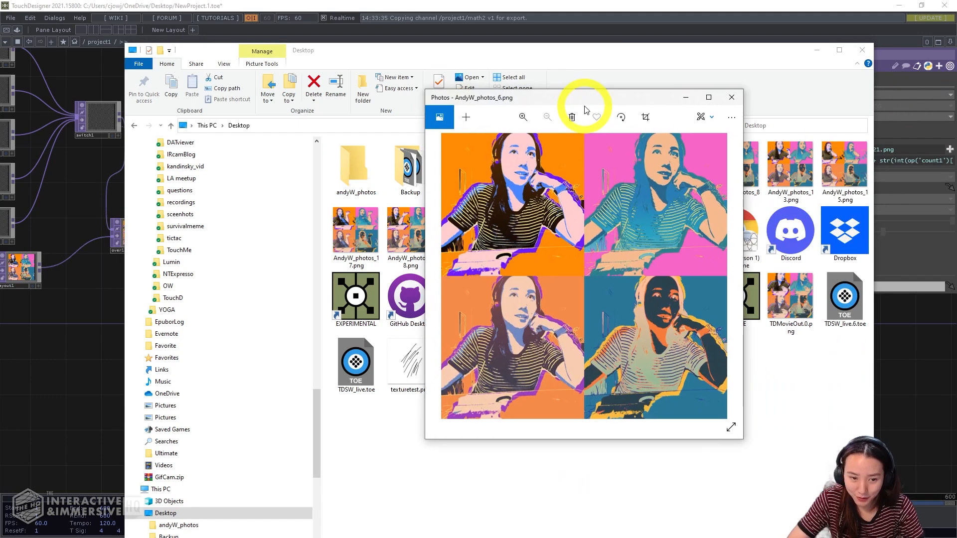
{"action": "key", "text": "Right"}
{"action": "key", "text": "Right"}
{"action": "key", "text": "Right"}
{"action": "key", "text": "Right"}
{"action": "key", "text": "Right"}
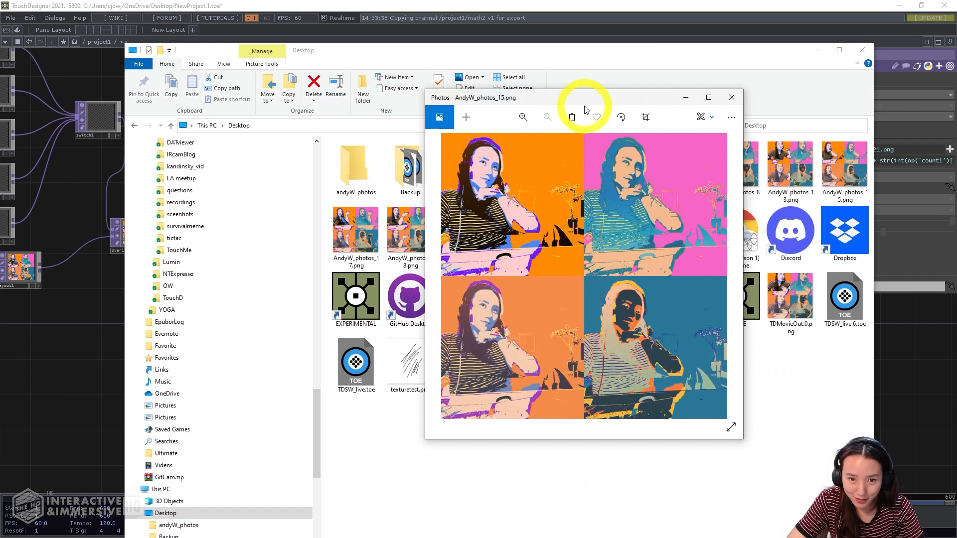
{"action": "key", "text": "Right"}
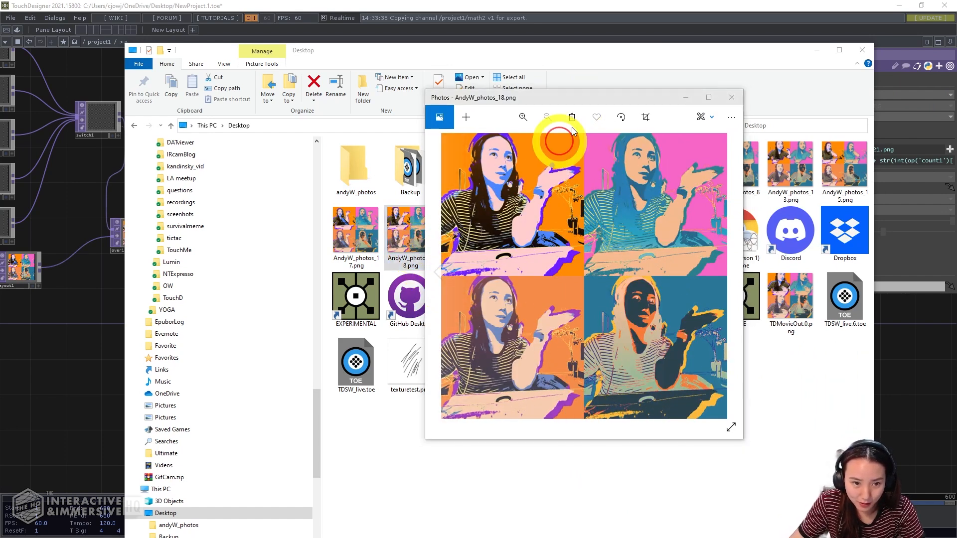
{"action": "left_click", "coordinate": [731, 102]}
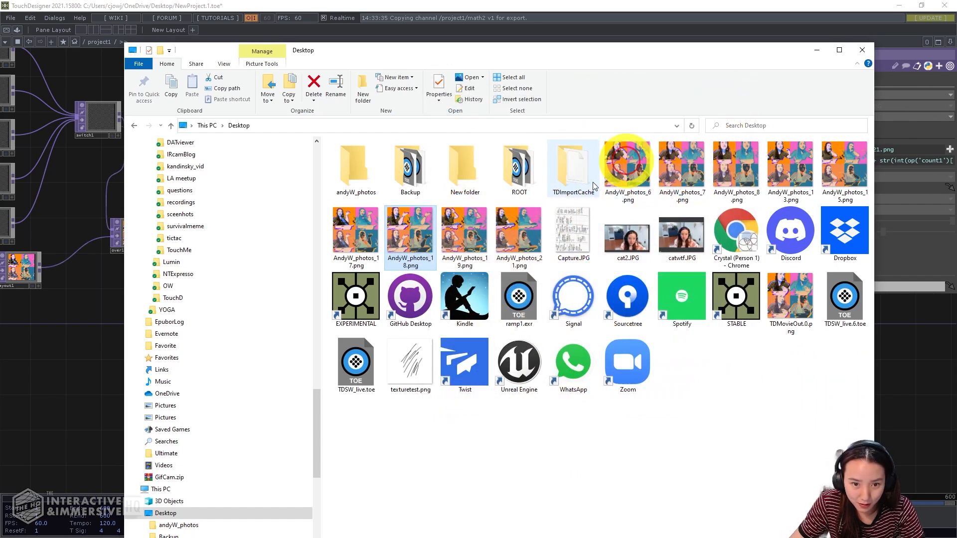
{"action": "double_click", "coordinate": [540, 241]}
{"action": "left_click", "coordinate": [588, 4]}
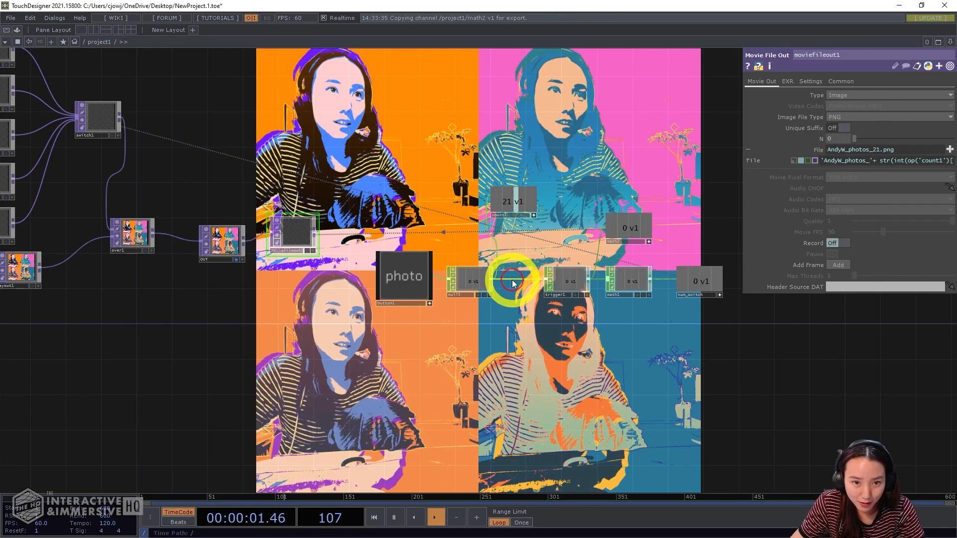
Step: Review the network from the photo trigger chain back to the kinectazure1 source
{"action": "scroll", "coordinate": [524, 88], "scroll_direction": "down", "scroll_amount": 5}
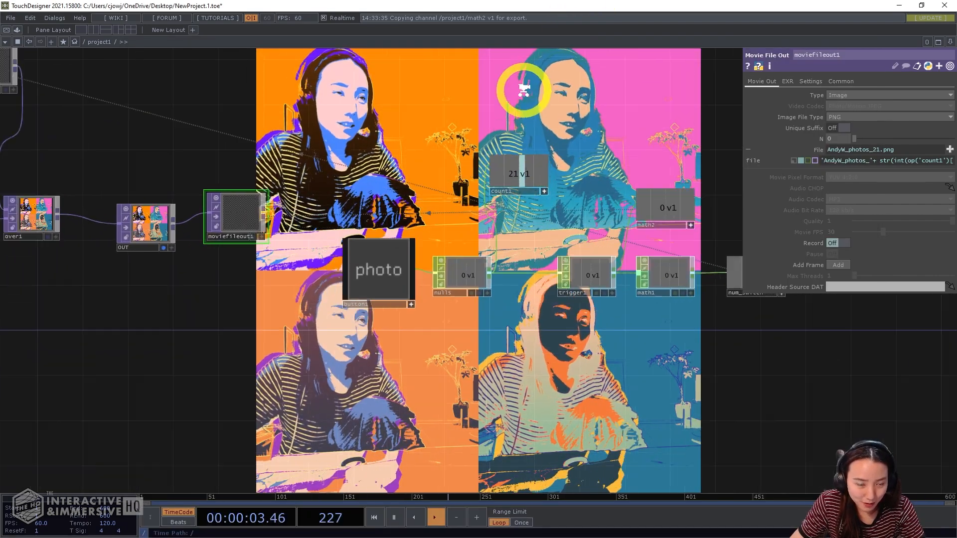
{"action": "left_click_drag", "start_coordinate": [524, 88], "coordinate": [777, 137]}
{"action": "scroll", "coordinate": [674, 162], "scroll_direction": "down", "scroll_amount": 3}
{"action": "scroll", "coordinate": [592, 205], "scroll_direction": "up", "scroll_amount": 3}
{"action": "left_click_drag", "start_coordinate": [559, 389], "coordinate": [755, 322]}
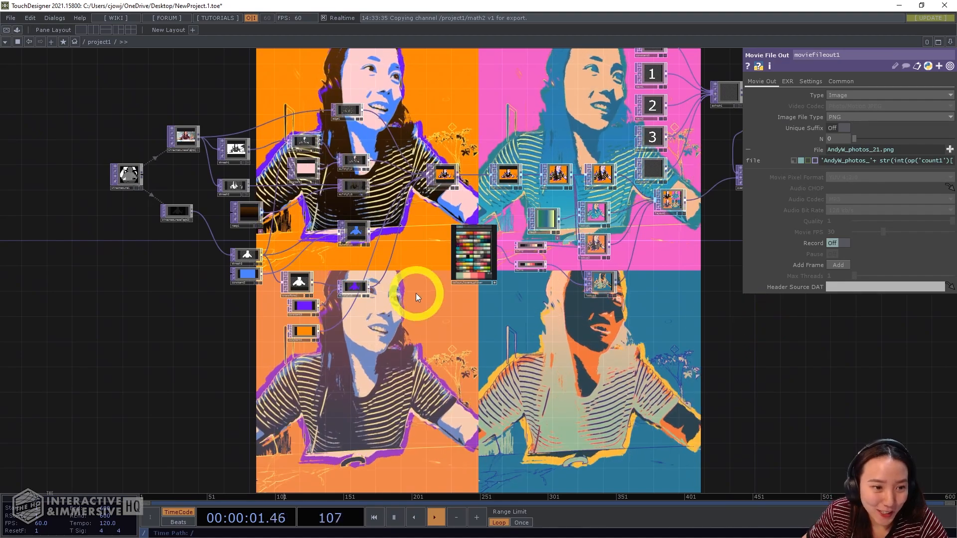
{"action": "left_click_drag", "start_coordinate": [126, 269], "coordinate": [360, 346]}
{"action": "scroll", "coordinate": [372, 254], "scroll_direction": "up", "scroll_amount": 8}
{"action": "left_click_drag", "start_coordinate": [346, 381], "coordinate": [239, 355]}
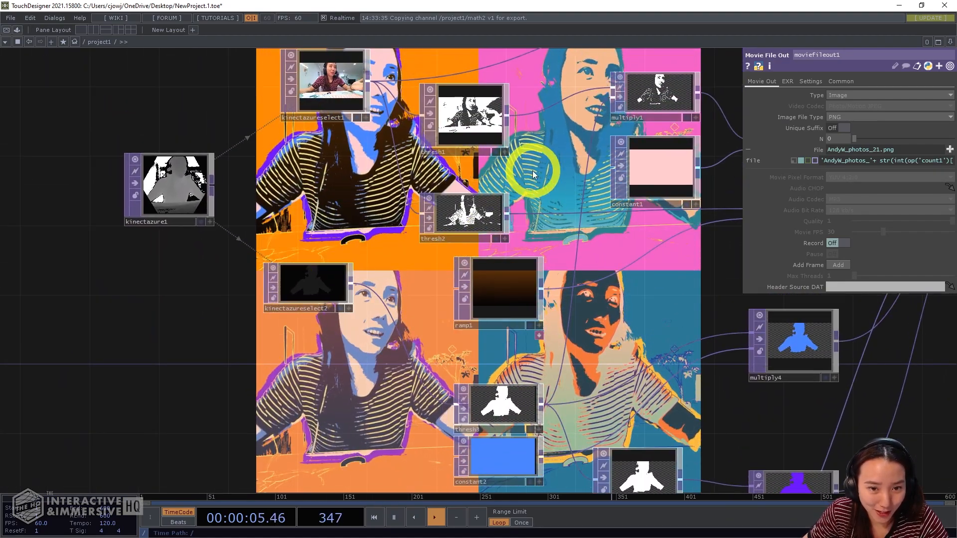
Step: Try feeding thresh3 from kinectazureselect1 with its Comparator set to Less or Equal and its Threshold at 0.553
{"action": "left_click_drag", "start_coordinate": [473, 218], "coordinate": [470, 196]}
{"action": "scroll", "coordinate": [365, 195], "scroll_direction": "down", "scroll_amount": 3}
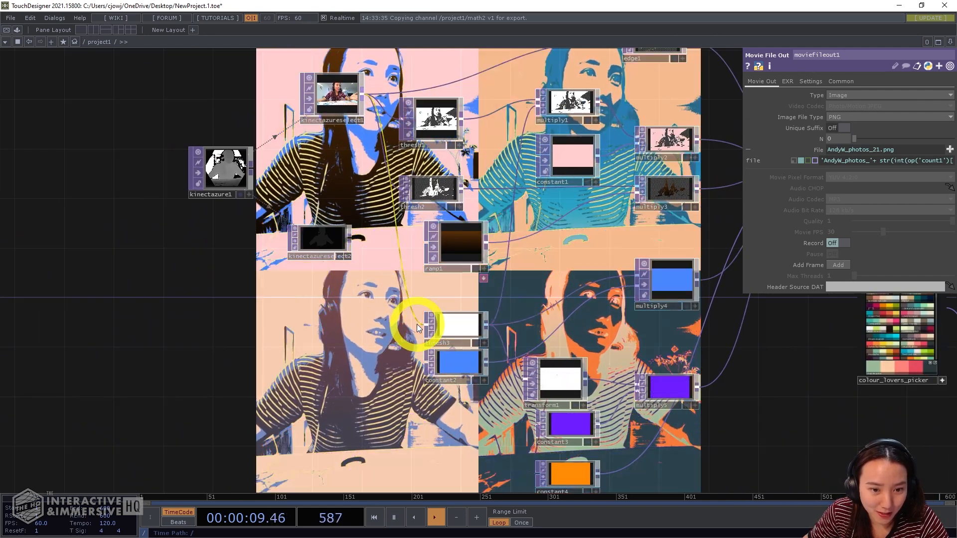
{"action": "left_click_drag", "start_coordinate": [361, 335], "coordinate": [322, 285]}
{"action": "left_click", "coordinate": [430, 286]}
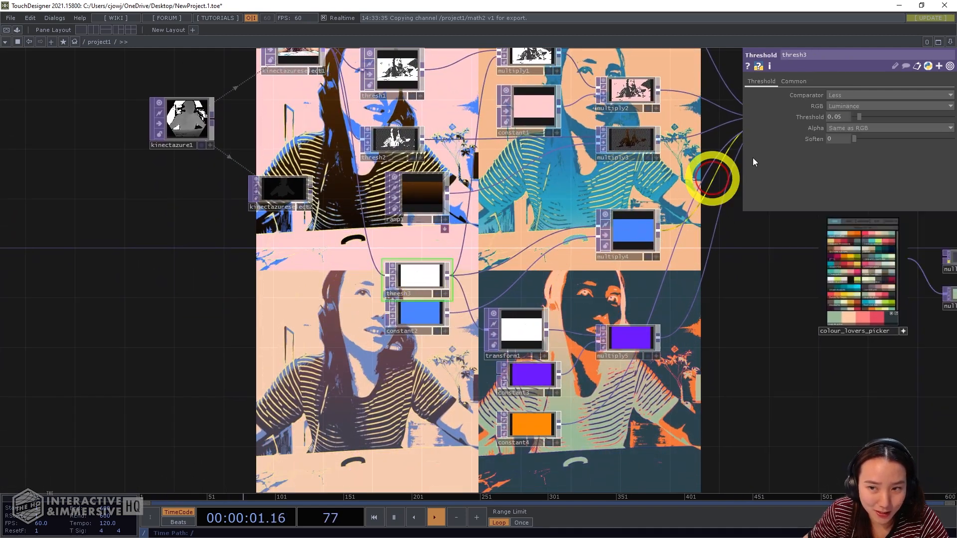
{"action": "left_click_drag", "start_coordinate": [871, 117], "coordinate": [909, 113]}
{"action": "left_click", "coordinate": [908, 94]}
{"action": "left_click", "coordinate": [863, 118]}
{"action": "left_click", "coordinate": [890, 117]}
{"action": "left_click", "coordinate": [875, 91]}
{"action": "left_click", "coordinate": [857, 115]}
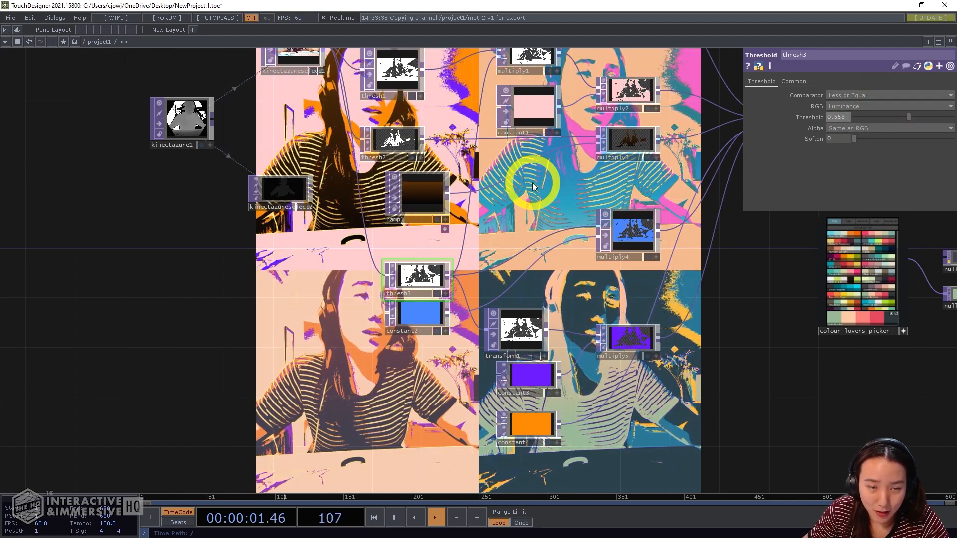
Step: Undo thresh3's threshold and comparator changes and its rewired input connection
{"action": "left_click_drag", "start_coordinate": [533, 187], "coordinate": [562, 302]}
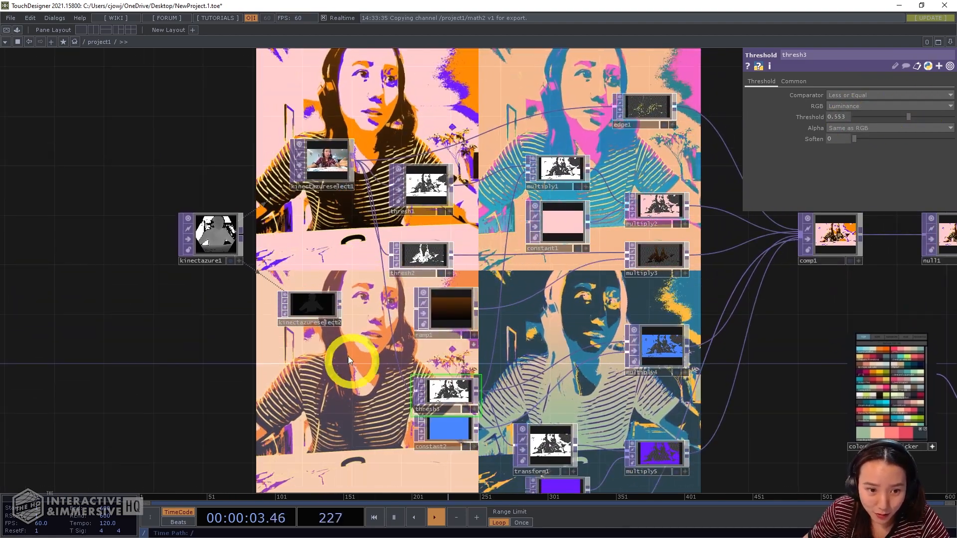
{"action": "key", "text": "ctrl+z"}
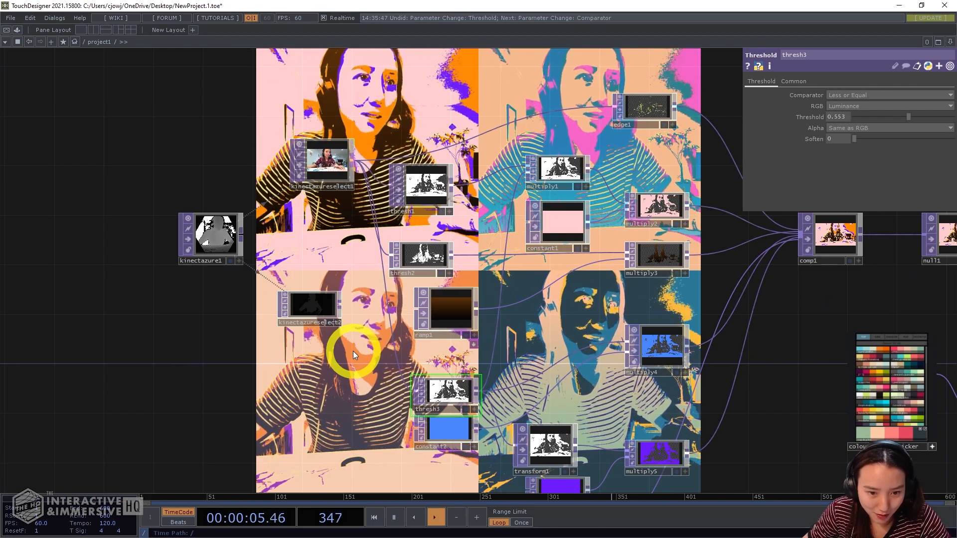
{"action": "key", "text": "ctrl+z"}
{"action": "key", "text": "ctrl+z"}
{"action": "key", "text": "ctrl+z"}
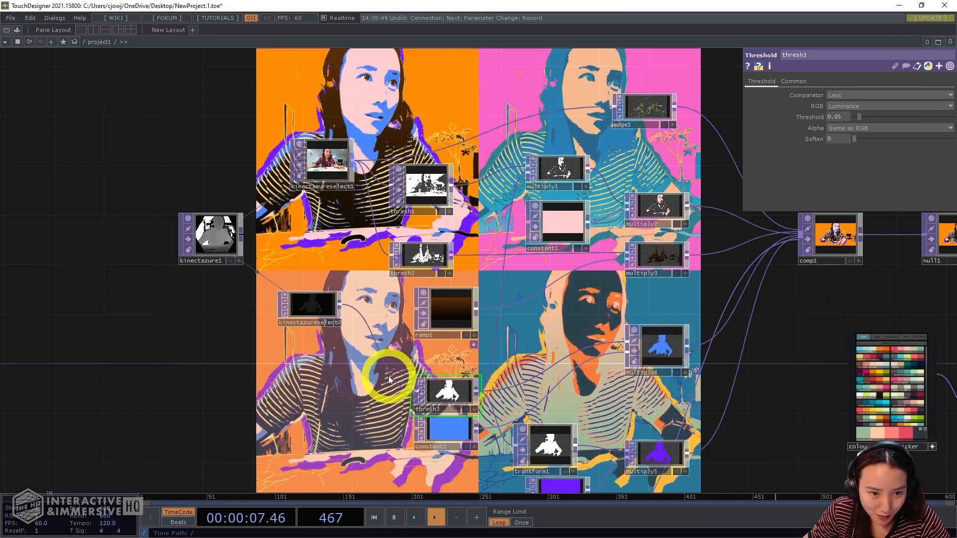
Step: Inspect the Threshold parameters of thresh1 and thresh2, and look over the complete photo booth network
{"action": "scroll", "coordinate": [406, 252], "scroll_direction": "up", "scroll_amount": 4}
{"action": "left_click", "coordinate": [427, 97]}
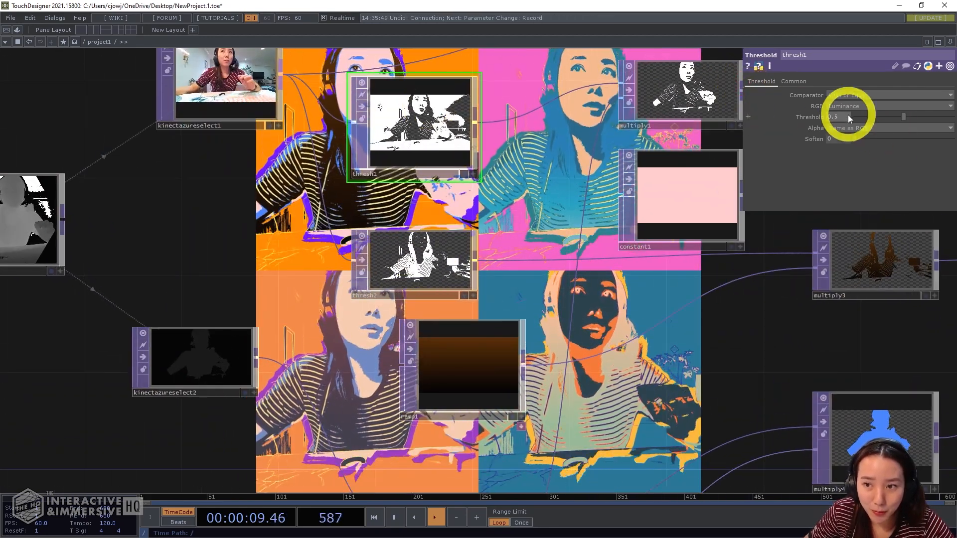
{"action": "left_click", "coordinate": [511, 230]}
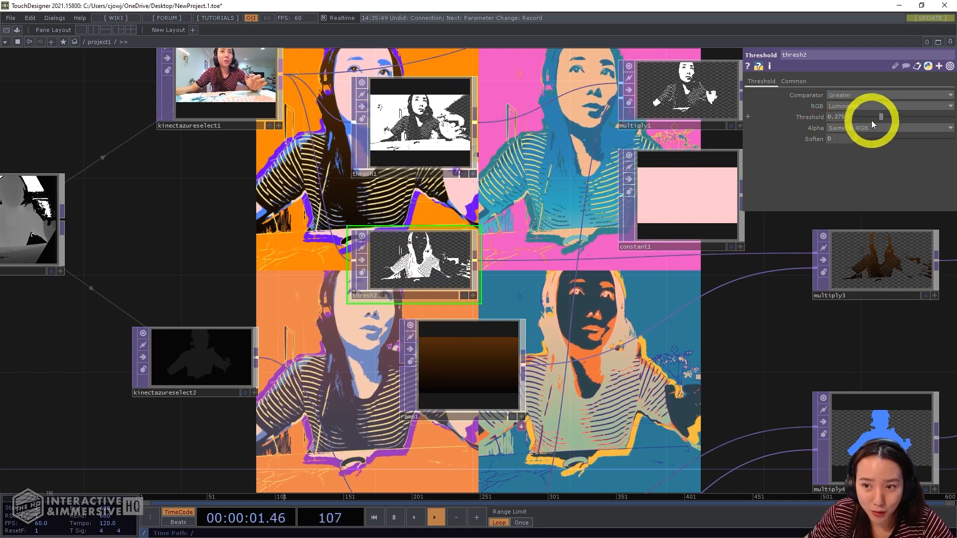
{"action": "scroll", "coordinate": [770, 252], "scroll_direction": "down", "scroll_amount": 6}
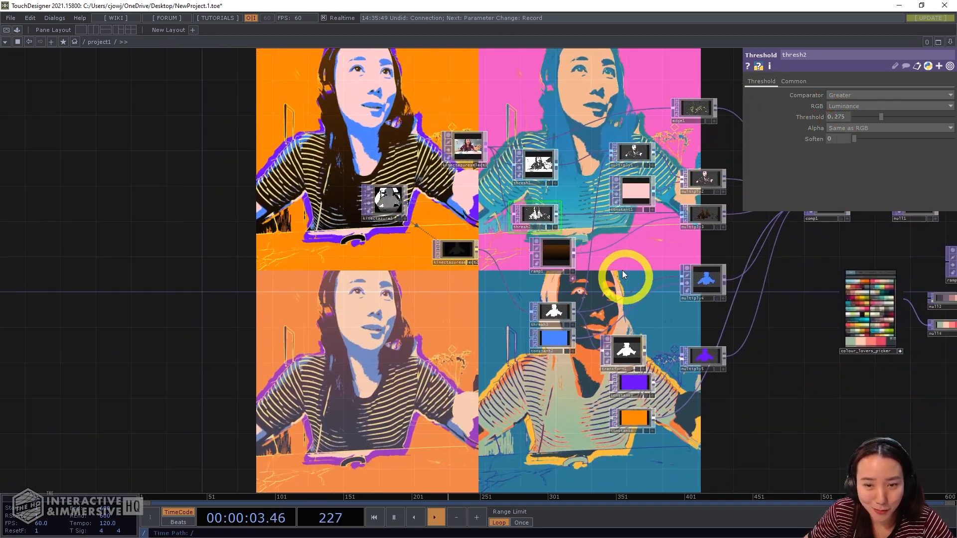
{"action": "left_click_drag", "start_coordinate": [614, 251], "coordinate": [502, 185]}
{"action": "scroll", "coordinate": [501, 185], "scroll_direction": "down", "scroll_amount": 4}
{"action": "left_click_drag", "start_coordinate": [643, 277], "coordinate": [469, 301]}
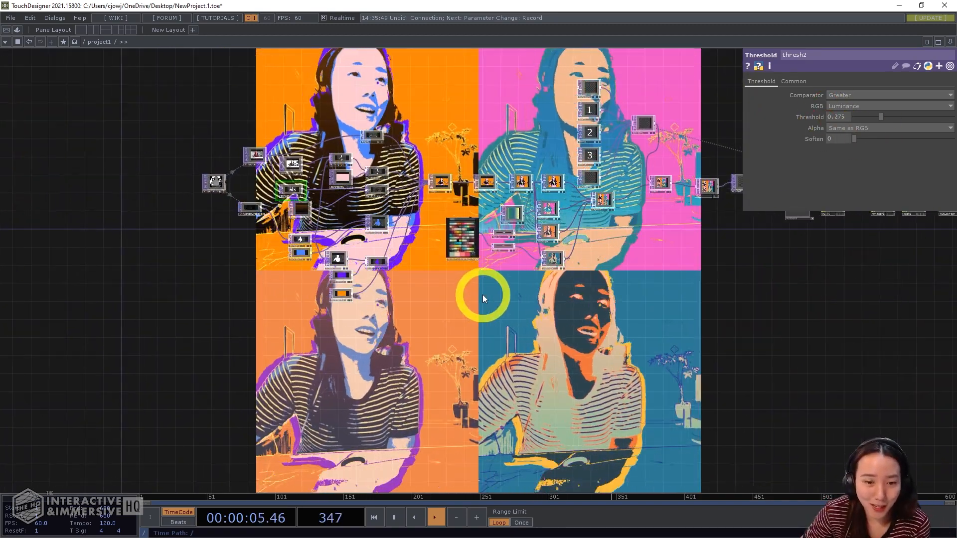
{"action": "left_click_drag", "start_coordinate": [621, 280], "coordinate": [479, 372]}
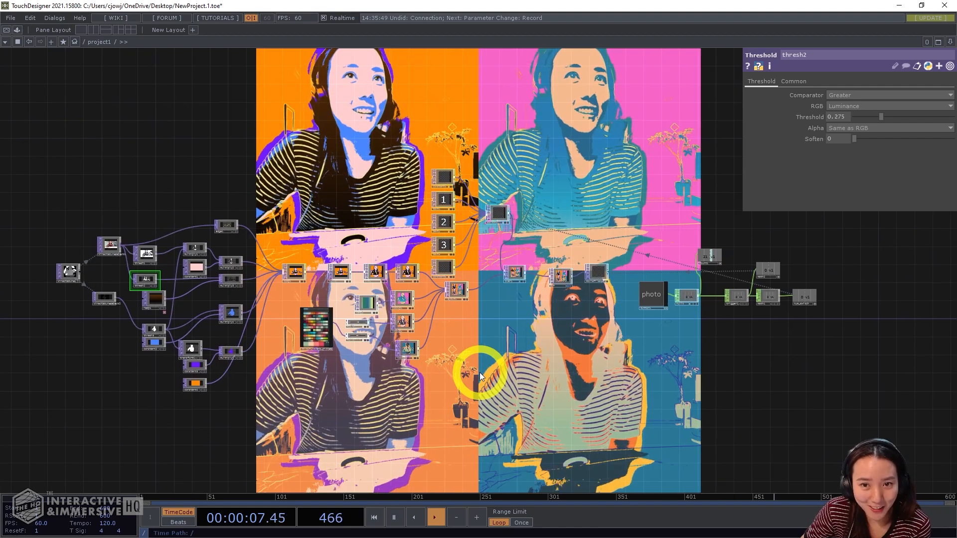